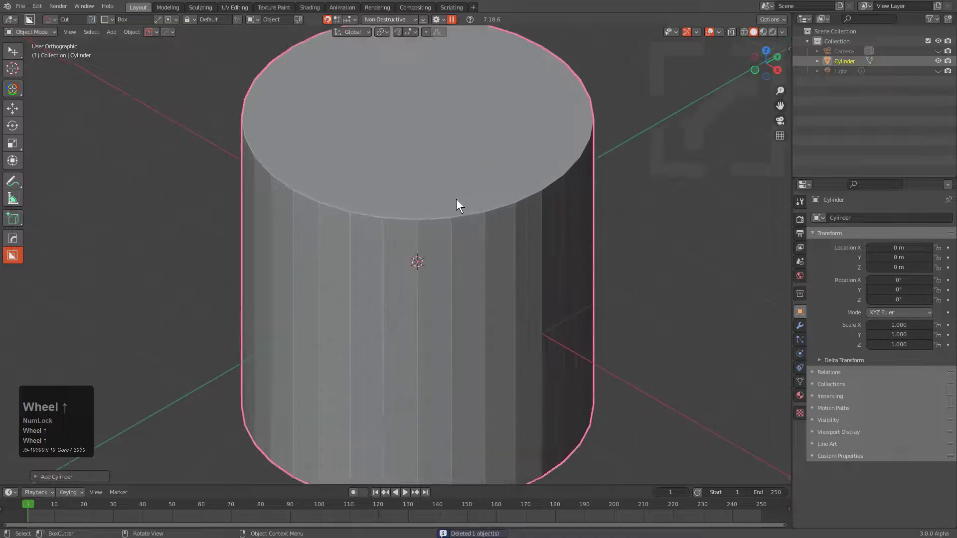
Stretch the cylinder's mesh along the Z axis by a factor of 1.5.
{"action": "key", "text": "F9"}
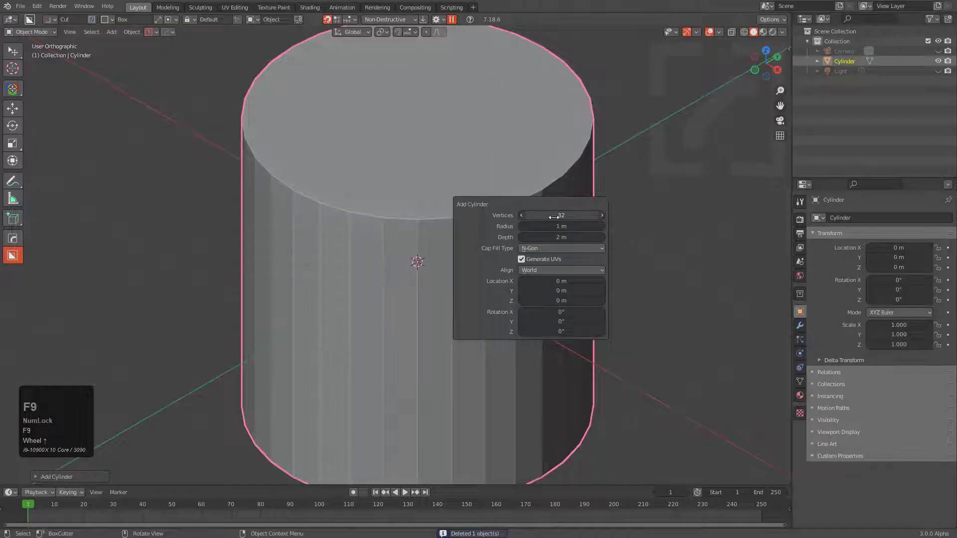
{"action": "middle_click_drag", "start_coordinate": [495, 186], "coordinate": [510, 244]}
{"action": "scroll", "coordinate": [502, 246], "scroll_direction": "down", "scroll_amount": 2}
{"action": "key", "text": "Tab"}
{"action": "middle_click_drag", "start_coordinate": [528, 279], "coordinate": [500, 259]}
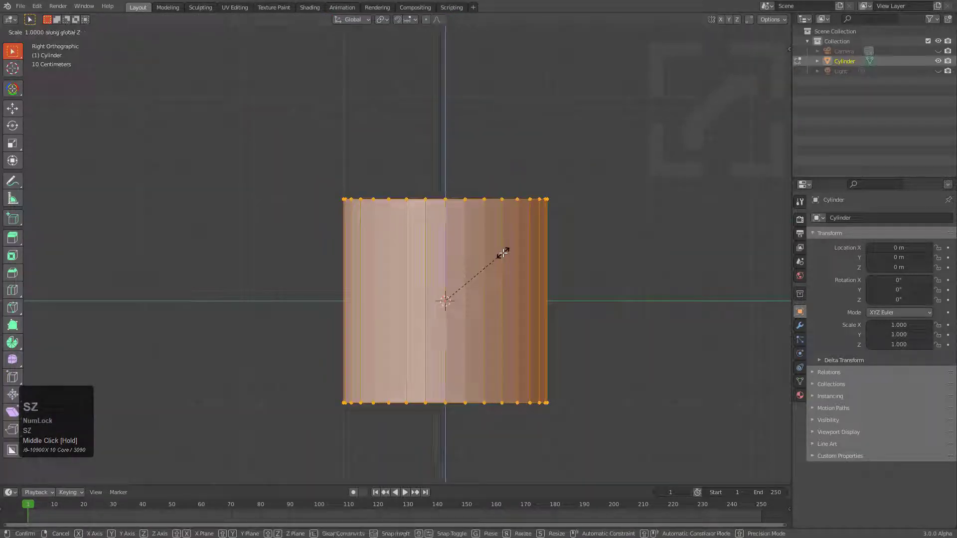
{"action": "key", "text": "KP_Decimal"}
{"action": "key", "text": "KP_5"}
{"action": "key", "text": "KP_Enter"}
{"action": "key", "text": "Tab"}
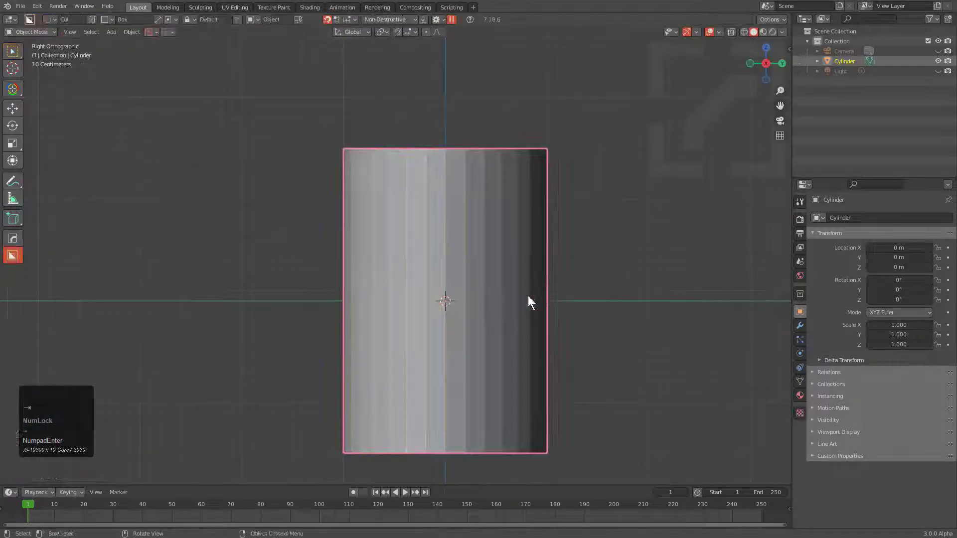
Cut the cylinder's lower side in the right view with a closed four-point ngon cutter, its corner rounded with a bevel width of about 0.182.
{"action": "middle_click_drag", "start_coordinate": [528, 295], "coordinate": [508, 233], "text": "shift"}
{"action": "key", "text": "d"}
{"action": "left_click", "coordinate": [514, 294]}
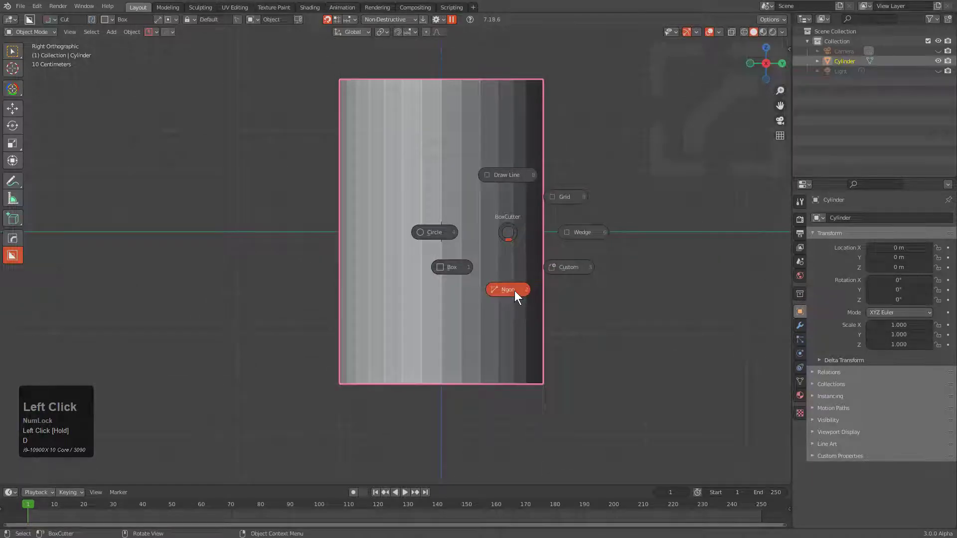
{"action": "left_click", "coordinate": [312, 169]}
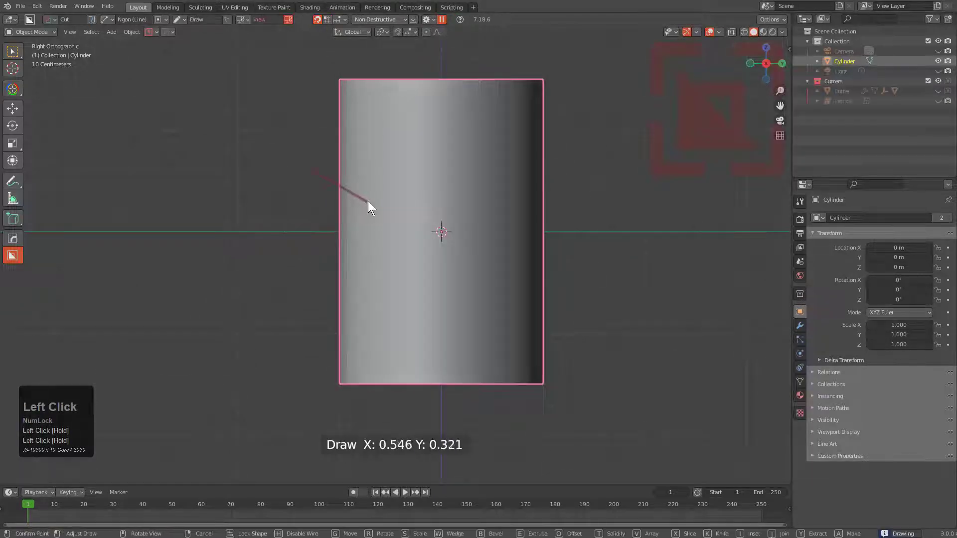
{"action": "left_click", "coordinate": [377, 207]}
{"action": "key", "text": "c"}
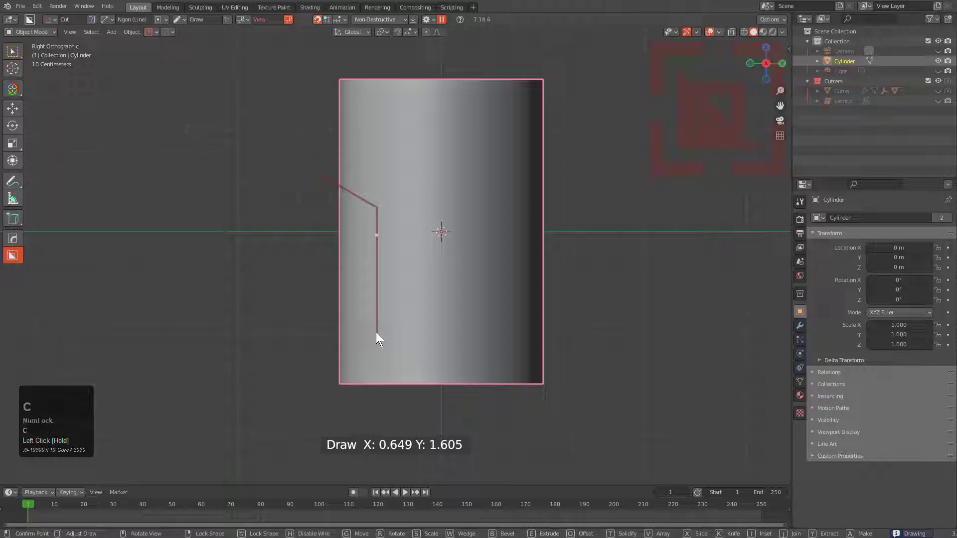
{"action": "left_click", "coordinate": [383, 431]}
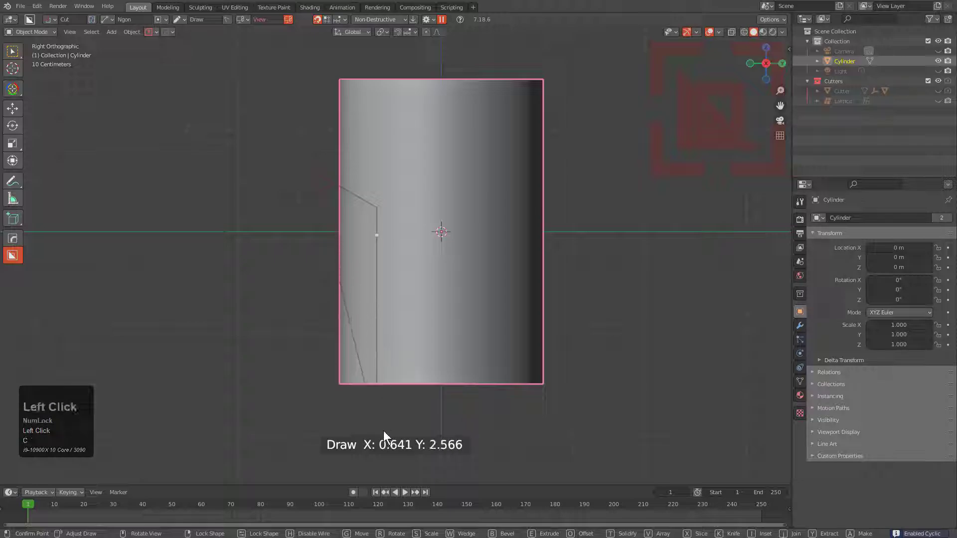
{"action": "key", "text": "b"}
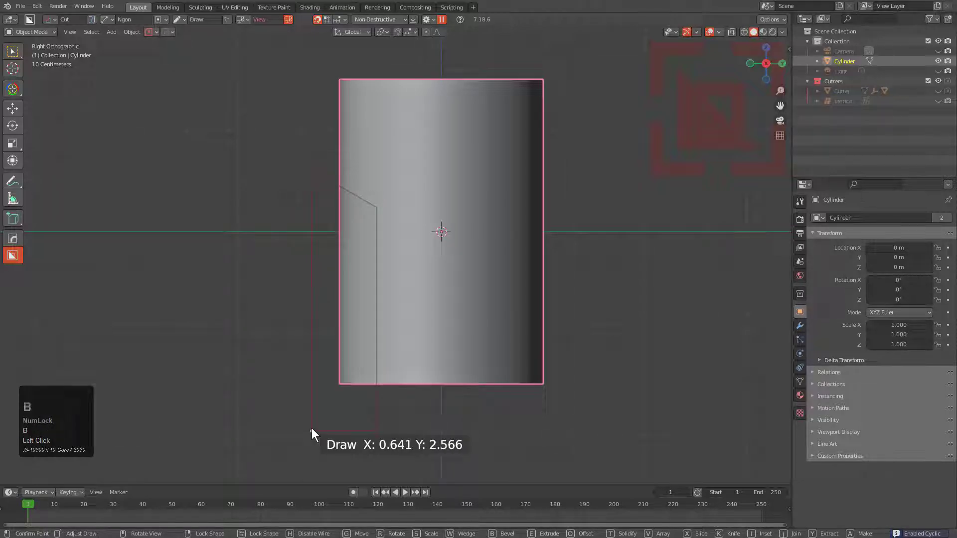
{"action": "left_click", "coordinate": [305, 423]}
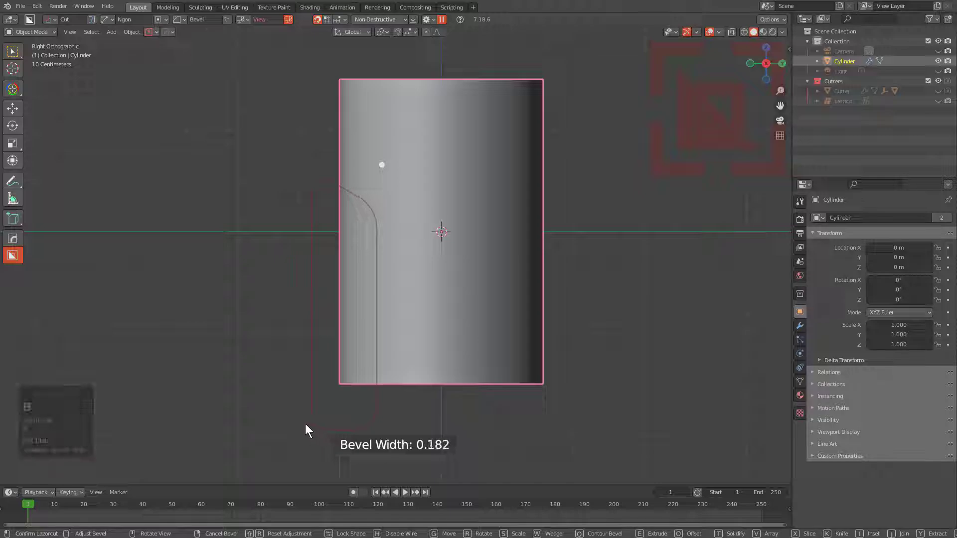
Mirror the side cut across the Y axis to the opposite side of the cylinder.
{"action": "middle_click_drag", "start_coordinate": [383, 240], "coordinate": [406, 225]}
{"action": "key", "text": "alt+x"}
{"action": "left_click", "coordinate": [351, 230]}
Add three horizontal edge loops around the cylinder at the height of the cuts' sloped and rounded shoulder.
{"action": "scroll", "coordinate": [419, 232], "scroll_direction": "up", "scroll_amount": 2}
{"action": "key", "text": "Tab"}
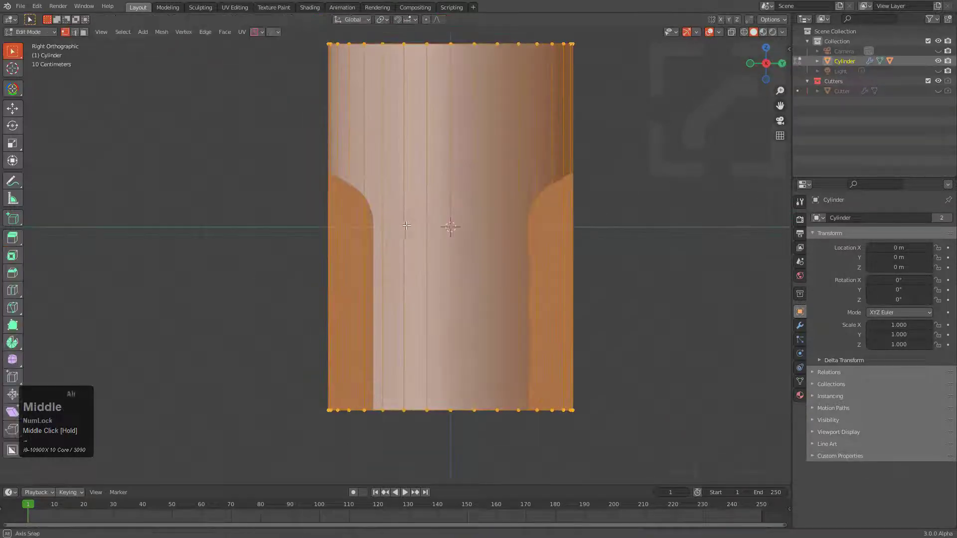
{"action": "key", "text": "ctrl+r"}
{"action": "left_click", "coordinate": [366, 218]}
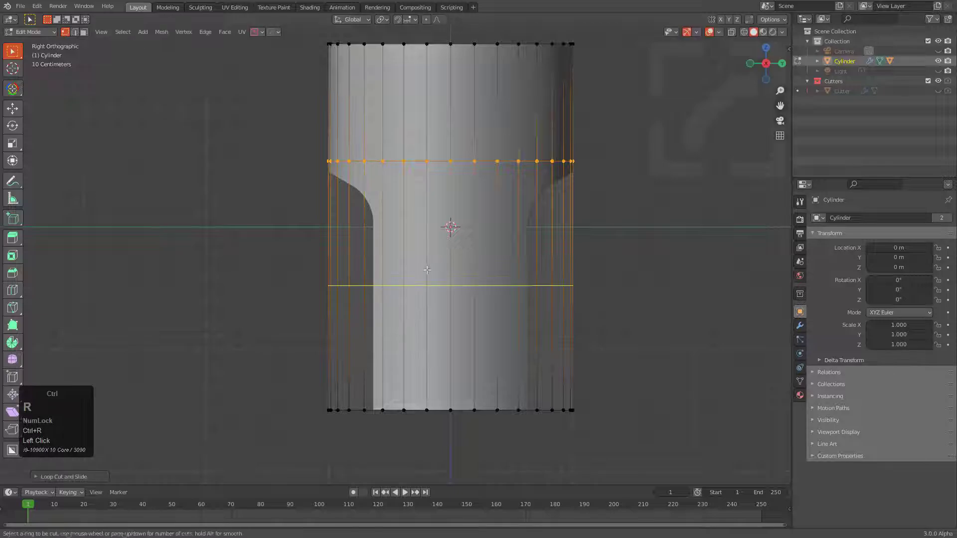
{"action": "left_click", "coordinate": [427, 269]}
{"action": "left_click", "coordinate": [515, 187]}
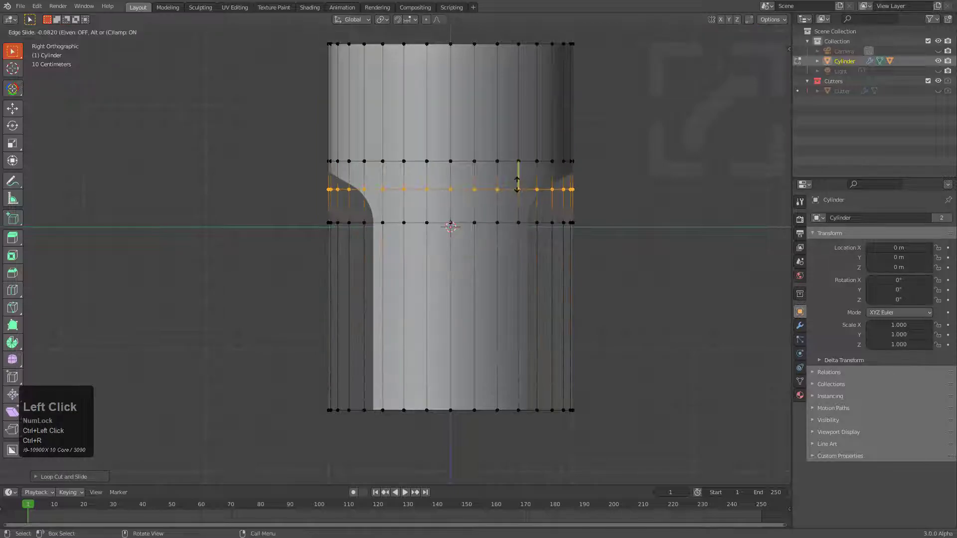
{"action": "key", "text": "Tab"}
Bevel the rim of the cylinder's top face with a single-segment chamfer.
{"action": "middle_click_drag", "start_coordinate": [514, 187], "coordinate": [398, 139]}
{"action": "scroll", "coordinate": [398, 139], "scroll_direction": "up", "scroll_amount": 2}
{"action": "scroll", "coordinate": [441, 176], "scroll_direction": "down", "scroll_amount": 3}
{"action": "middle_click_drag", "start_coordinate": [441, 176], "coordinate": [519, 332]}
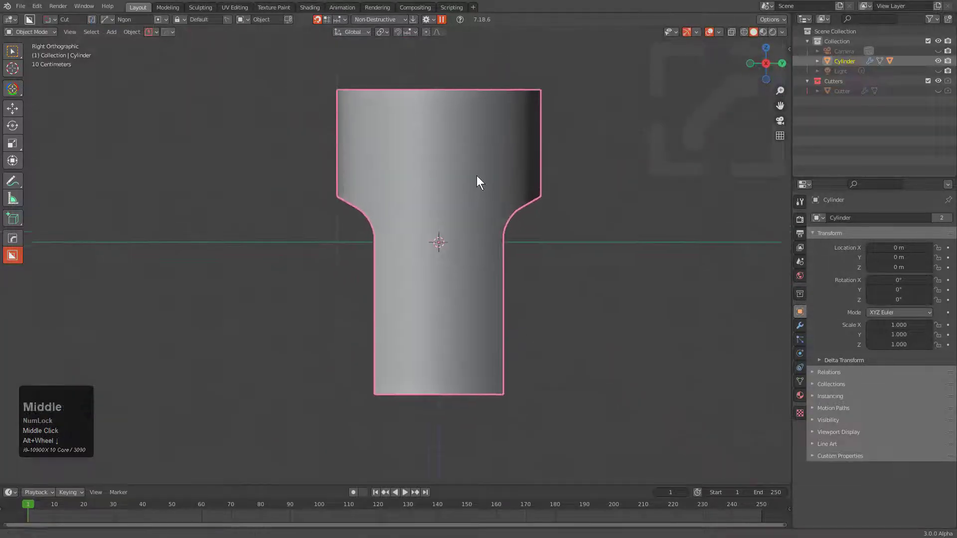
{"action": "middle_click_drag", "start_coordinate": [476, 177], "coordinate": [464, 206]}
{"action": "scroll", "coordinate": [438, 179], "scroll_direction": "up", "scroll_amount": 4}
{"action": "key", "text": "Tab"}
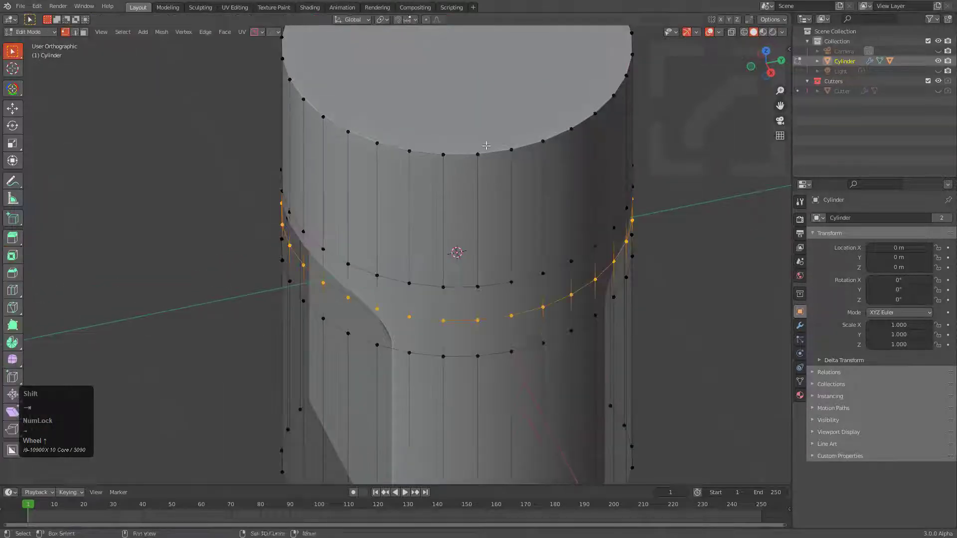
{"action": "scroll", "coordinate": [476, 209], "scroll_direction": "down", "scroll_amount": 2, "text": "shift"}
{"action": "scroll", "coordinate": [476, 210], "scroll_direction": "down", "scroll_amount": 1}
{"action": "left_click", "coordinate": [458, 194]}
{"action": "key", "text": "ctrl+b"}
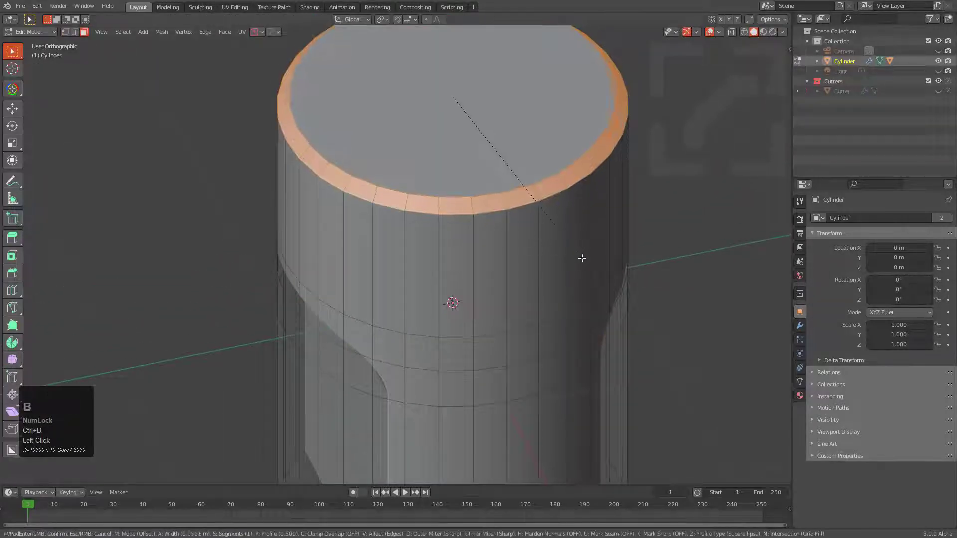
{"action": "left_click", "coordinate": [590, 265]}
Mark the inner and outer edge loops of the top chamfer as sharp.
{"action": "key", "text": "shift+grave"}
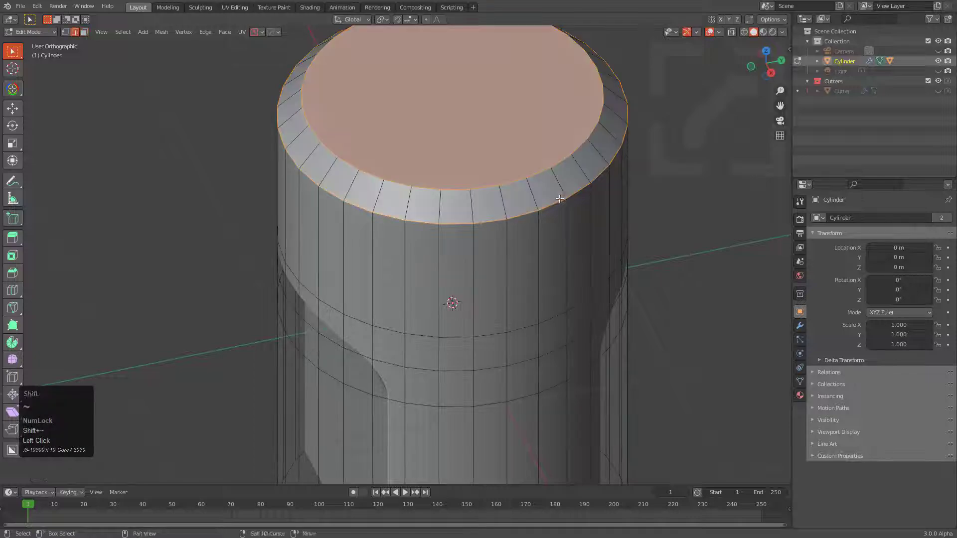
{"action": "key", "text": "q"}
{"action": "left_click", "coordinate": [558, 193]}
{"action": "key", "text": "Tab"}
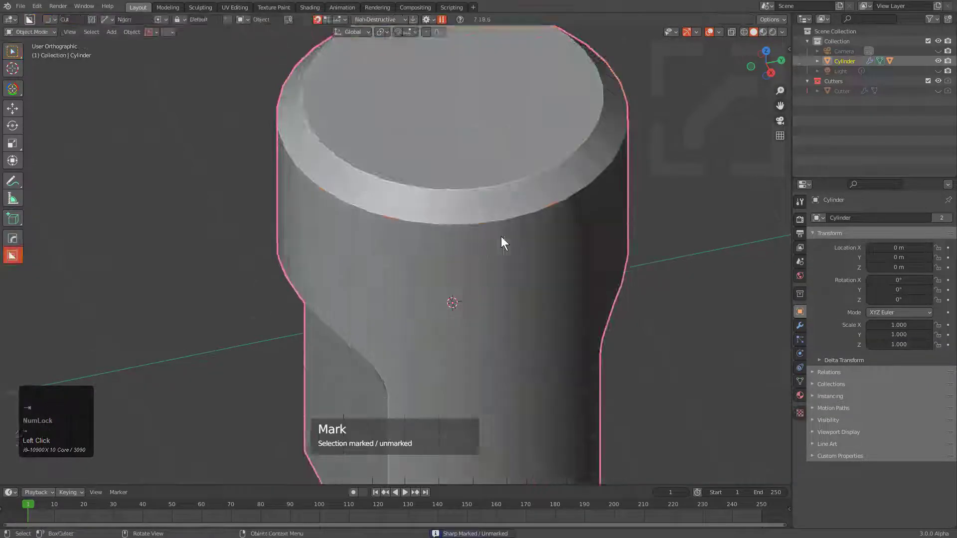
Sharpen the whole cylinder at 45° sharpness and set its auto smooth angle to 35°.
{"action": "middle_click_drag", "start_coordinate": [501, 236], "coordinate": [474, 250]}
{"action": "key", "text": "q"}
{"action": "left_click", "coordinate": [437, 272]}
{"action": "scroll", "coordinate": [465, 233], "scroll_direction": "up", "scroll_amount": 3}
{"action": "key", "text": "q"}
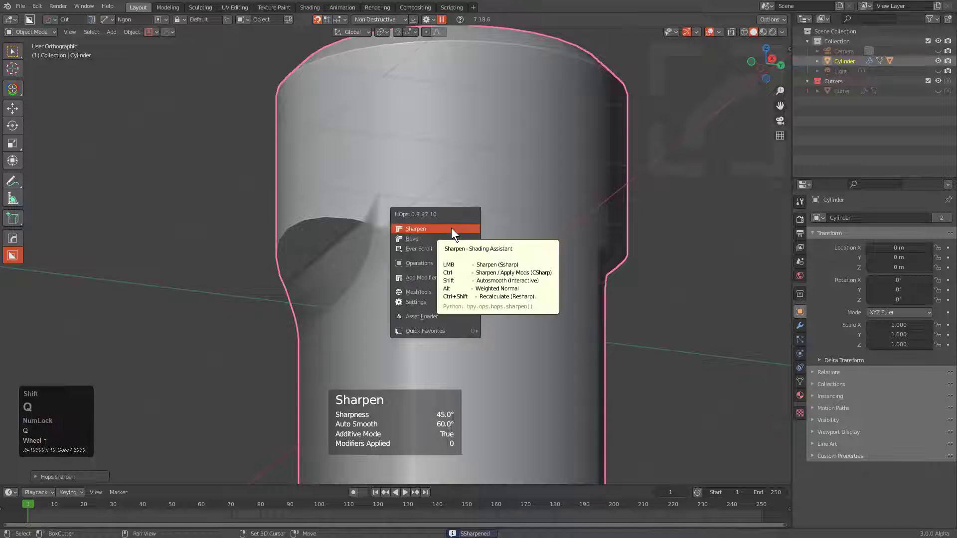
{"action": "left_click", "coordinate": [451, 228]}
Make a separate box about 2.32 by 1.31 in size, centred on the bottom edge of the cylinder's flat side in the front view.
{"action": "middle_click_drag", "start_coordinate": [451, 228], "coordinate": [313, 219]}
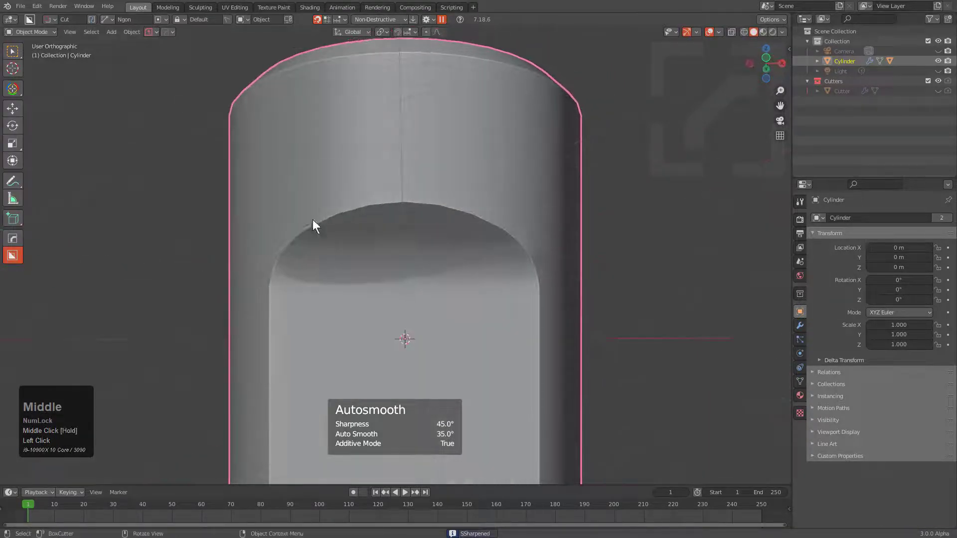
{"action": "scroll", "coordinate": [549, 262], "scroll_direction": "down", "scroll_amount": 2}
{"action": "middle_click_drag", "start_coordinate": [549, 262], "coordinate": [424, 273]}
{"action": "scroll", "coordinate": [416, 283], "scroll_direction": "up", "scroll_amount": 1, "text": "shift"}
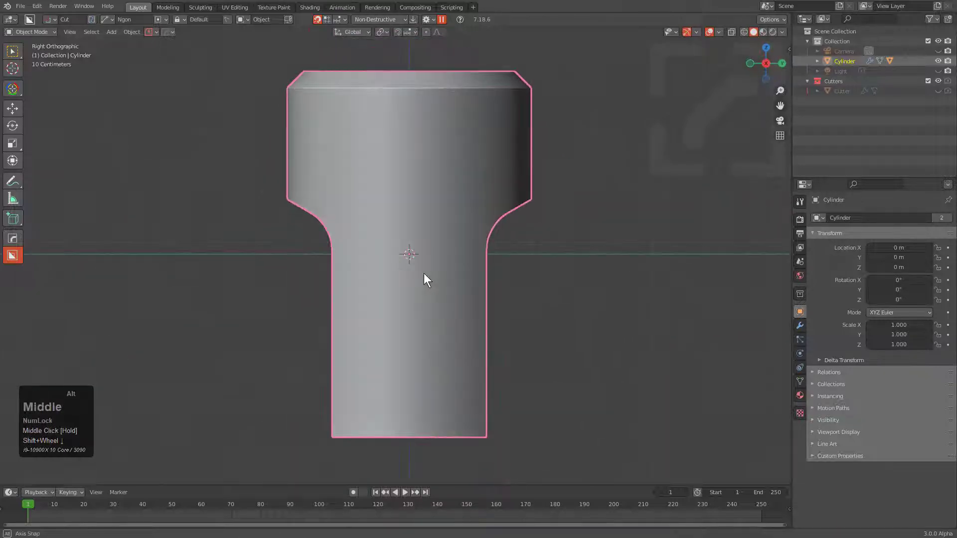
{"action": "middle_click_drag", "start_coordinate": [445, 315], "coordinate": [402, 331], "text": "shift"}
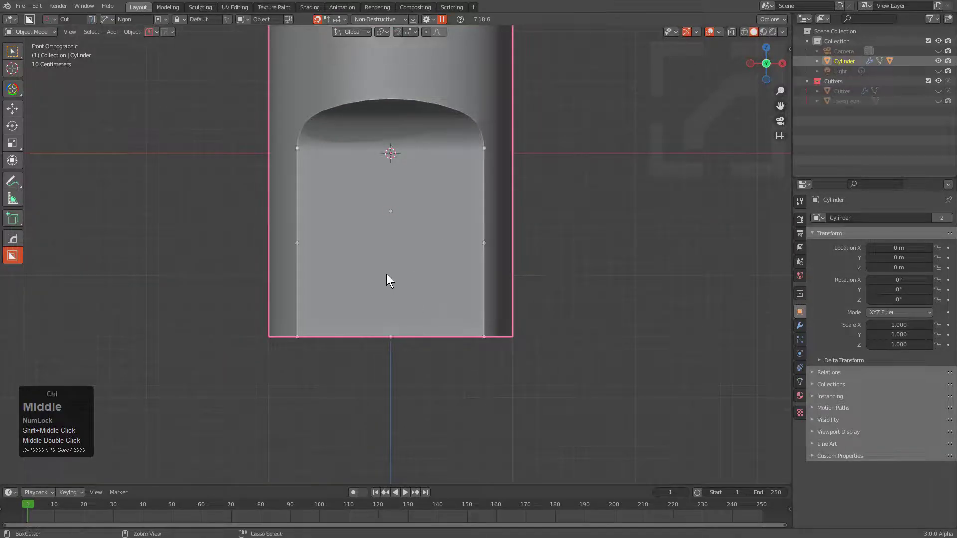
{"action": "left_click", "coordinate": [389, 341], "text": "ctrl"}
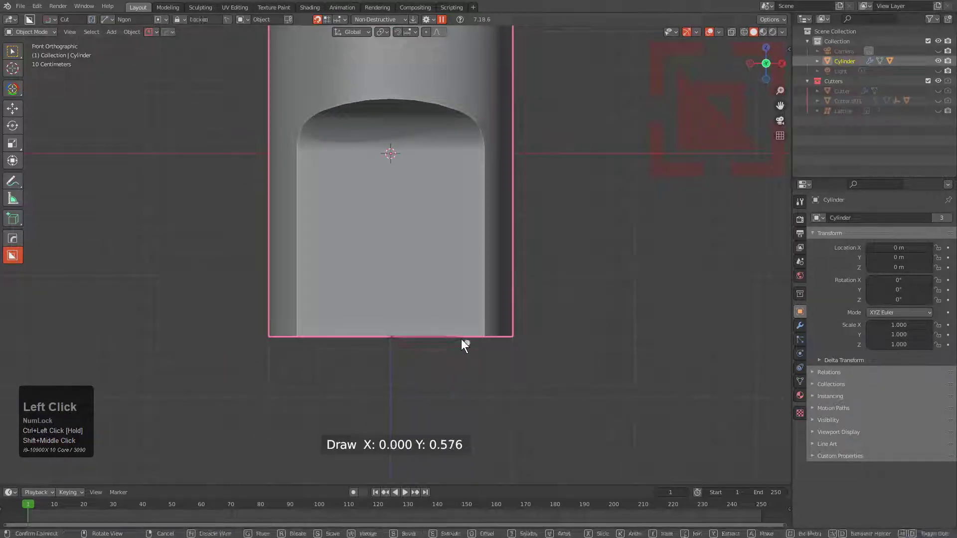
{"action": "key", "text": "d"}
{"action": "left_click", "coordinate": [421, 374]}
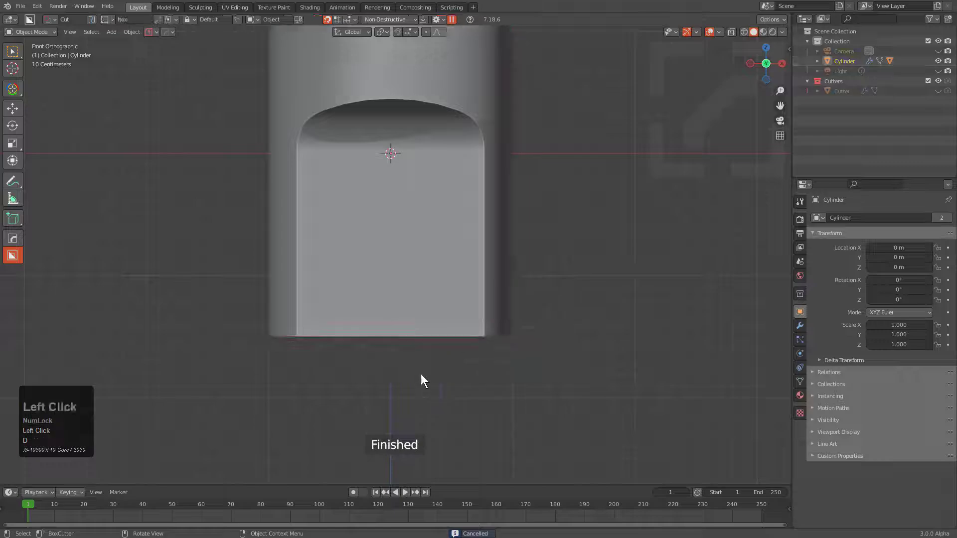
{"action": "left_click", "coordinate": [390, 337]}
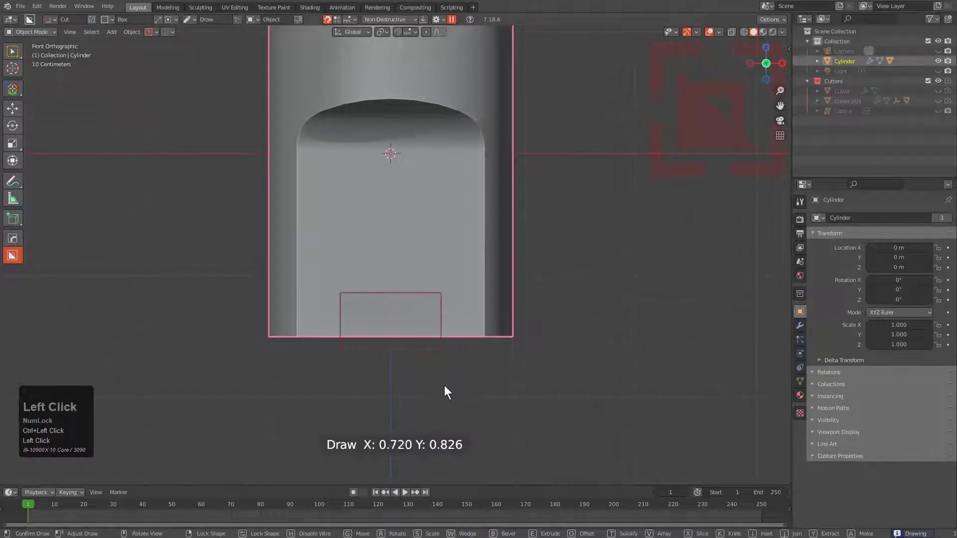
{"action": "key", "text": "a"}
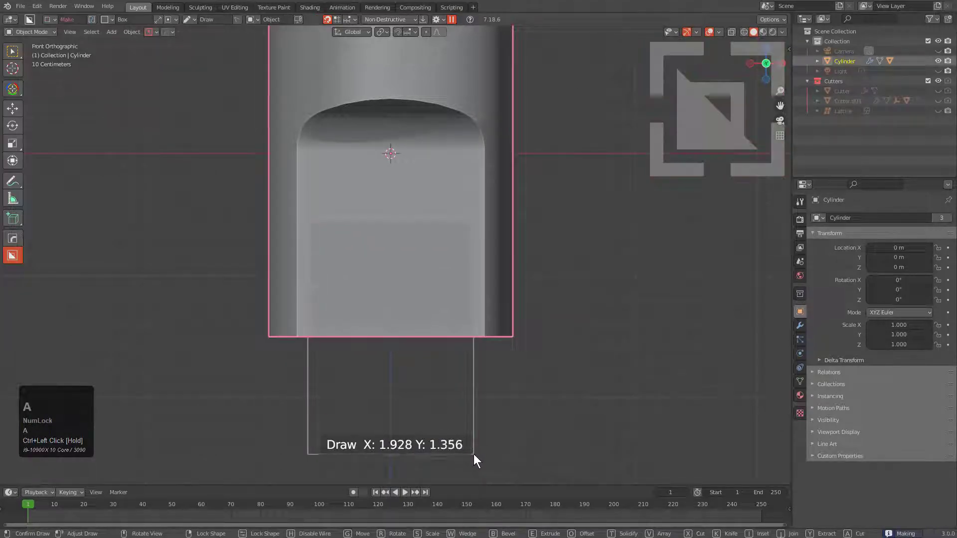
{"action": "left_click", "coordinate": [471, 478]}
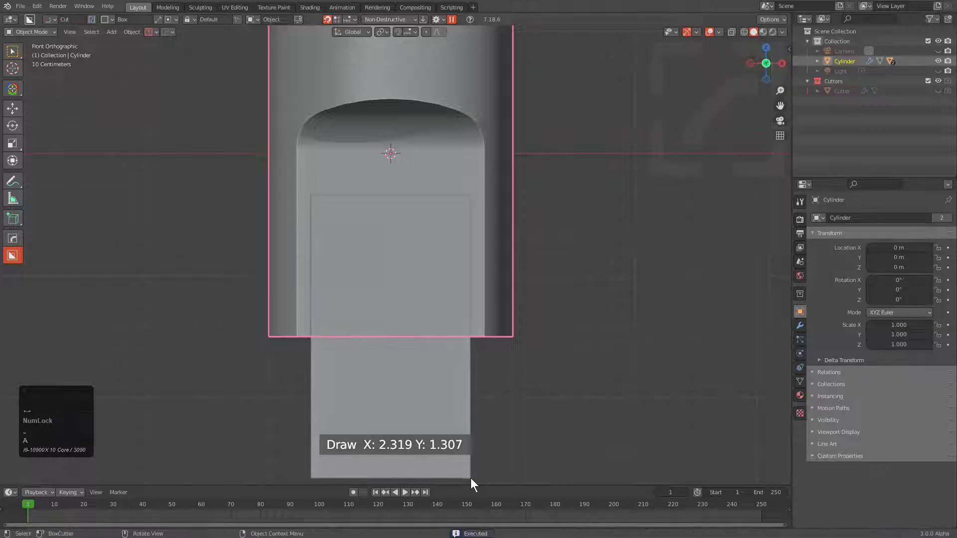
Widen the new box across the cylinder by moving its inner face along Y, snapped to the opposite flat side.
{"action": "mouse_move", "coordinate": [470, 477]}
{"action": "middle_mouse_down"}
{"action": "mouse_move", "coordinate": [473, 342]}
{"action": "mouse_move", "coordinate": [430, 355]}
{"action": "mouse_move", "coordinate": [420, 308]}
{"action": "middle_mouse_up"}
{"action": "left_click", "coordinate": [383, 325]}
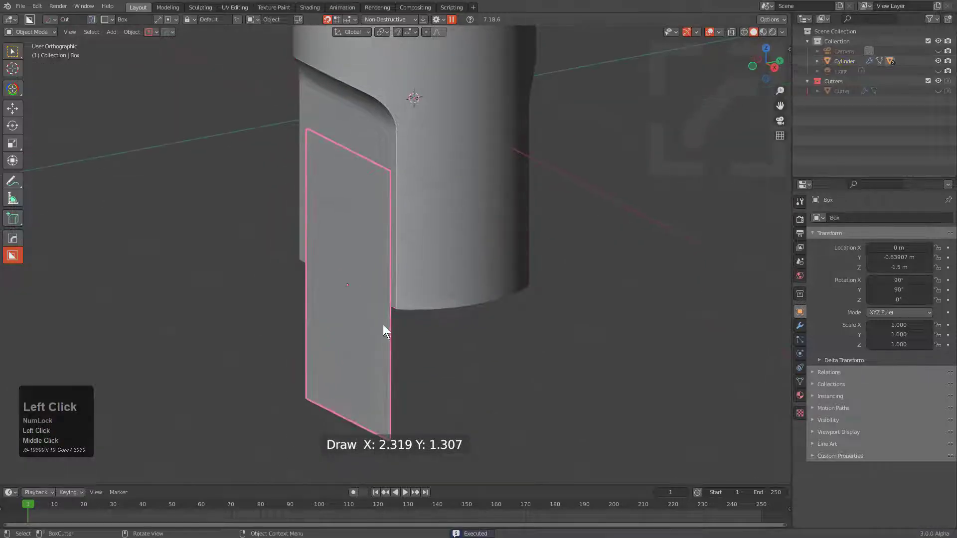
{"action": "scroll", "coordinate": [362, 276], "scroll_direction": "up", "scroll_amount": 3}
{"action": "middle_click_drag", "start_coordinate": [363, 276], "coordinate": [468, 304], "text": "shift"}
{"action": "scroll", "coordinate": [467, 304], "scroll_direction": "down", "scroll_amount": 2}
{"action": "middle_click_drag", "start_coordinate": [394, 273], "coordinate": [374, 253]}
{"action": "scroll", "coordinate": [375, 253], "scroll_direction": "up", "scroll_amount": 3}
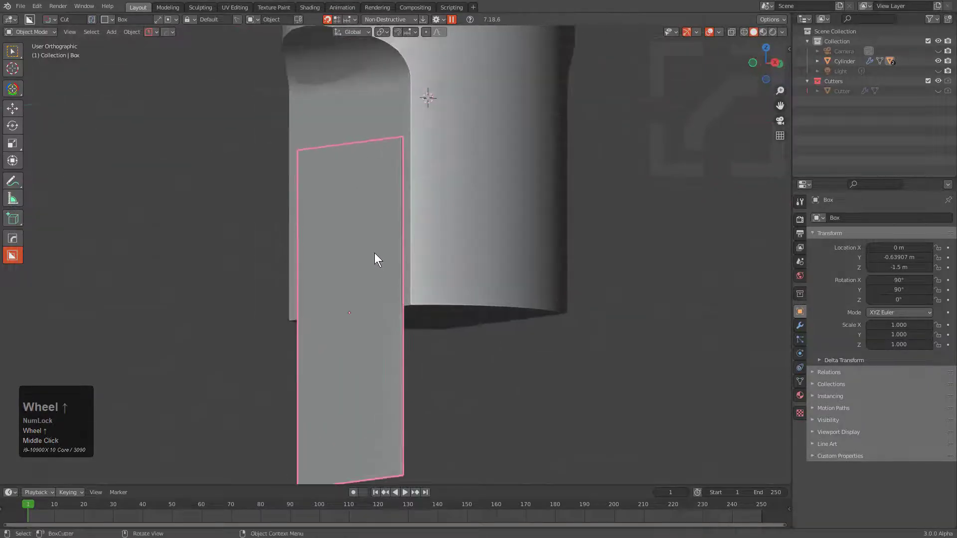
{"action": "key", "text": "Tab"}
{"action": "middle_click_drag", "start_coordinate": [415, 279], "coordinate": [317, 301]}
{"action": "key", "text": "3"}
{"action": "left_click", "coordinate": [319, 302]}
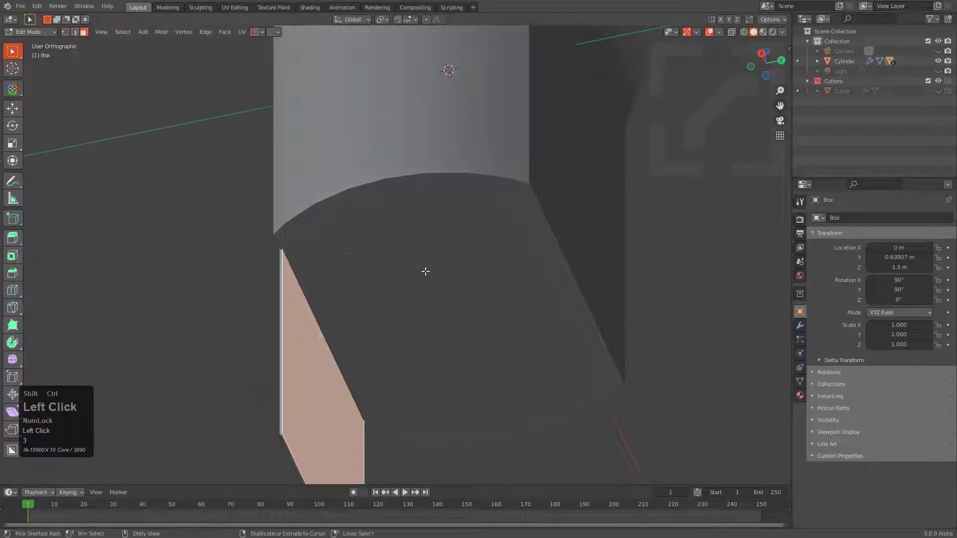
{"action": "key", "text": "ctrl+shift+Tab"}
{"action": "left_click", "coordinate": [421, 282]}
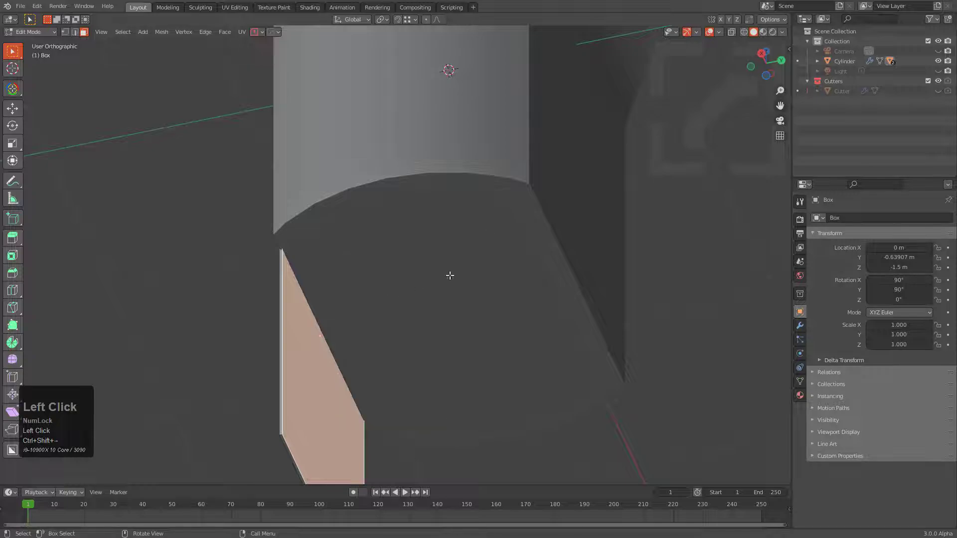
{"action": "key", "text": "g"}
{"action": "key", "text": "y"}
{"action": "left_click", "coordinate": [534, 185], "text": "ctrl"}
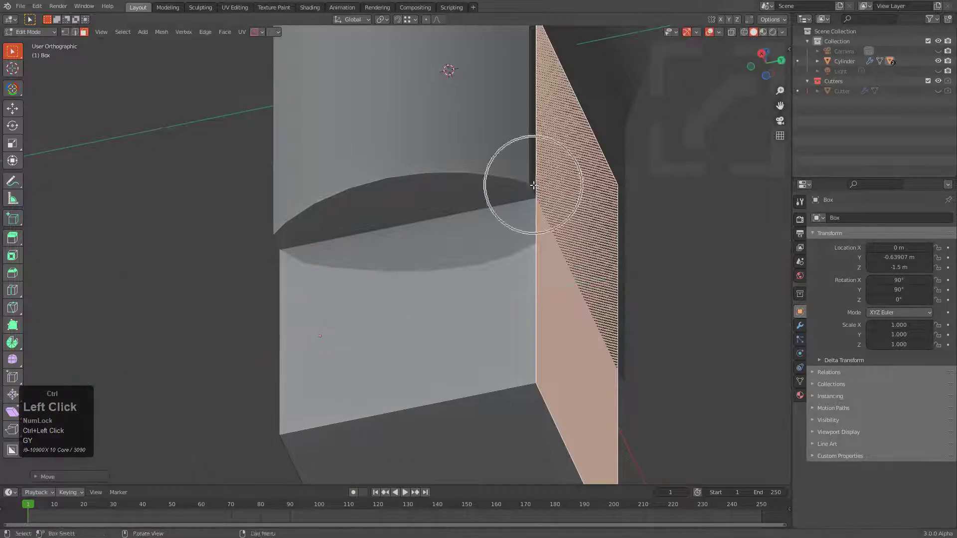
Move the box's other large face slightly outward along Y, just past the cylinder's near flat side.
{"action": "middle_click_drag", "start_coordinate": [533, 185], "coordinate": [479, 231]}
{"action": "scroll", "coordinate": [539, 239], "scroll_direction": "down", "scroll_amount": 1}
{"action": "middle_click_drag", "start_coordinate": [538, 240], "coordinate": [440, 306]}
{"action": "left_click", "coordinate": [374, 293]}
{"action": "key", "text": "g"}
{"action": "key", "text": "x"}
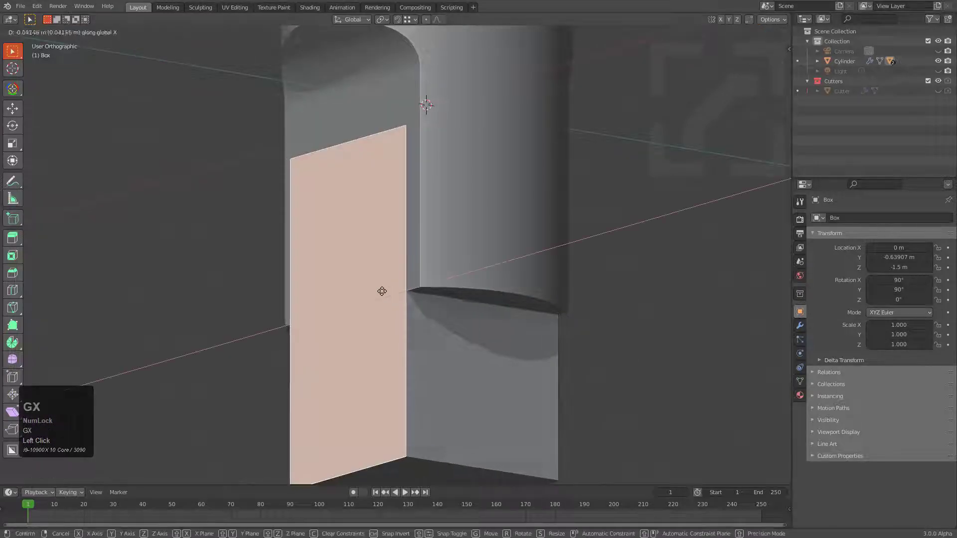
{"action": "key", "text": "y"}
{"action": "left_click", "coordinate": [380, 291]}
Raise the whole box along Z to a location of about -1.21 m.
{"action": "key", "text": "Tab"}
{"action": "key", "text": "g"}
{"action": "middle_click_drag", "start_coordinate": [436, 262], "coordinate": [392, 278]}
{"action": "key", "text": "z"}
{"action": "left_click", "coordinate": [462, 291]}
Delete all faces of the box except the two large side faces and the bottom face.
{"action": "key", "text": "Tab"}
{"action": "left_click", "coordinate": [426, 366], "text": "shift"}
{"action": "middle_click_drag", "start_coordinate": [515, 316], "coordinate": [509, 291]}
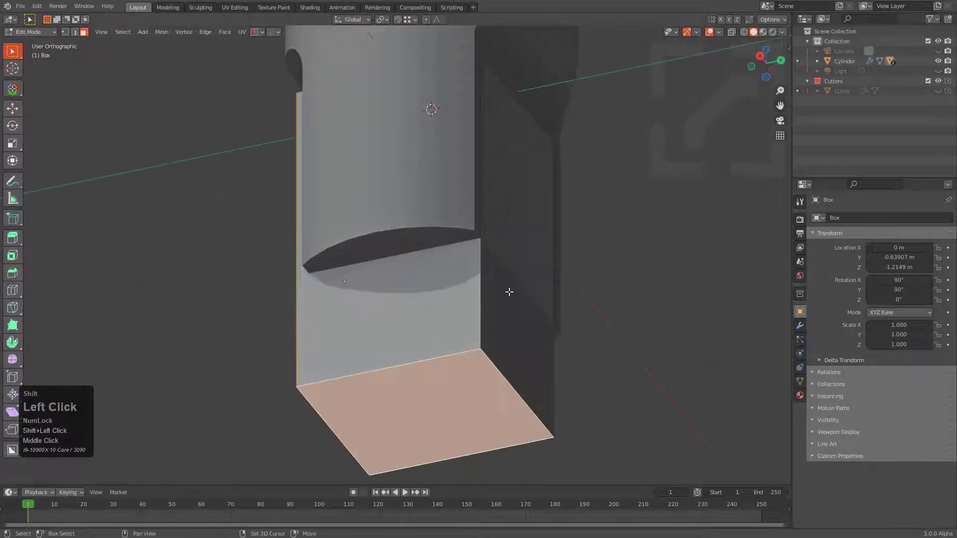
{"action": "key", "text": "x"}
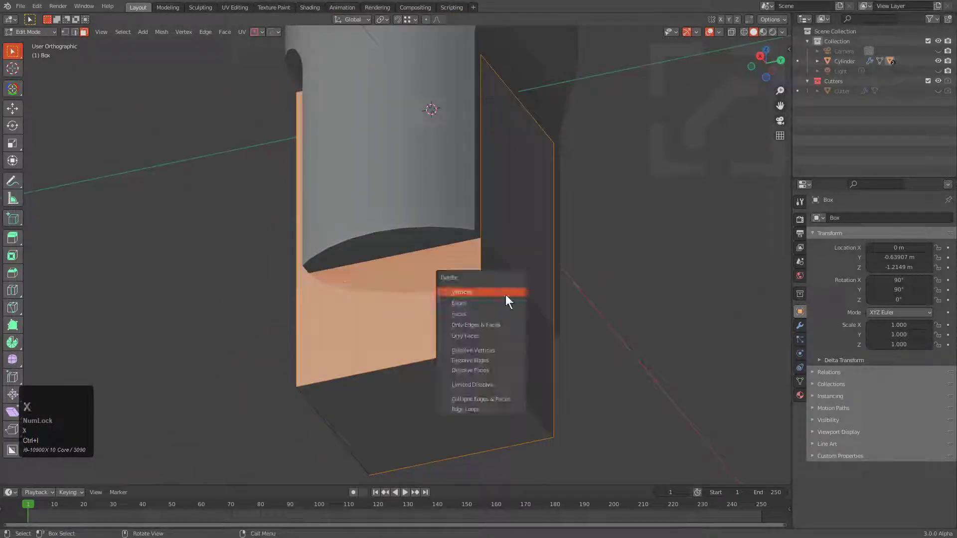
{"action": "left_click", "coordinate": [481, 314]}
Move the box's far side face slightly outward along Y to leave clearance from the cylinder.
{"action": "key", "text": "g"}
{"action": "key", "text": "x"}
{"action": "key", "text": "y"}
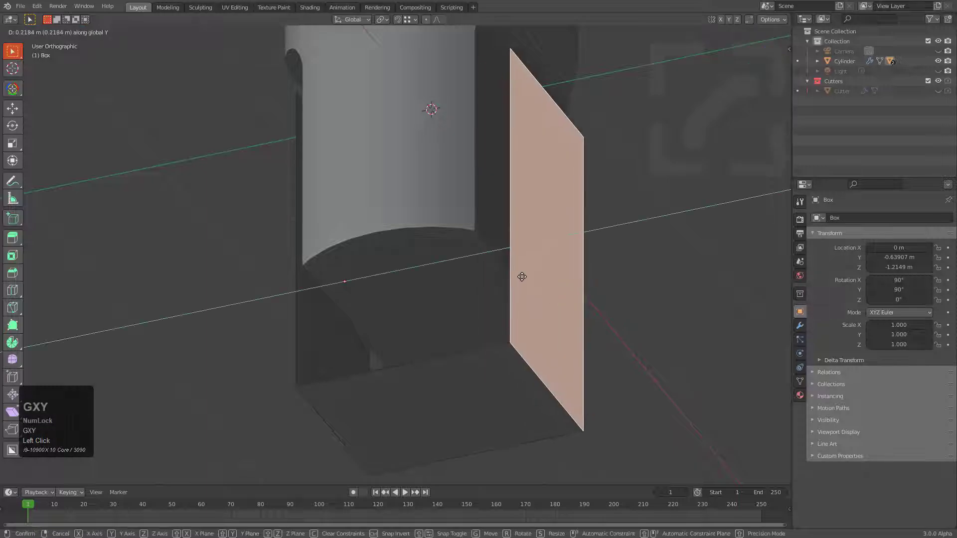
{"action": "left_click", "coordinate": [500, 273]}
{"action": "middle_click_drag", "start_coordinate": [500, 274], "coordinate": [480, 280]}
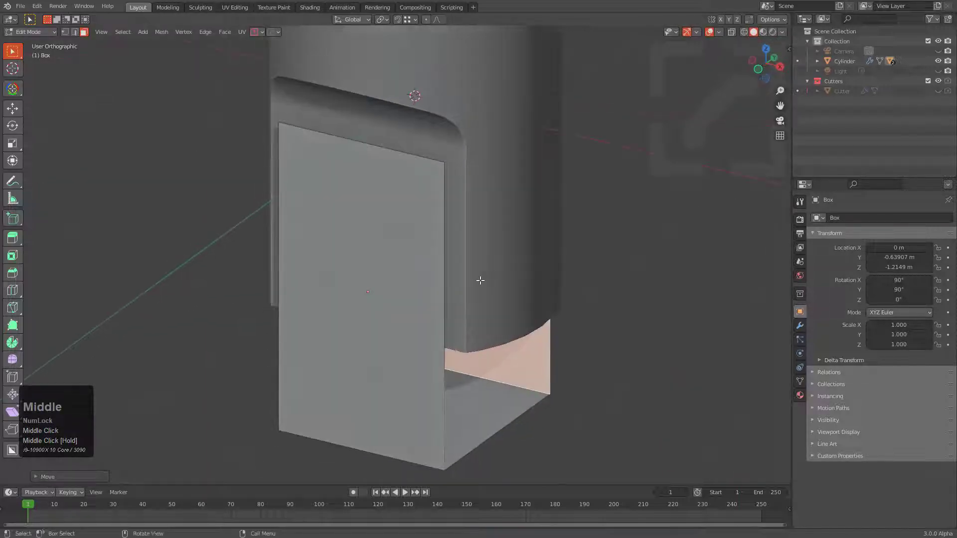
Round the top corners of both side faces with a 9-segment vertex bevel about 1.02 m wide, with Clamp Overlap on.
{"action": "left_click", "coordinate": [389, 160]}
{"action": "middle_click_drag", "start_coordinate": [489, 167], "coordinate": [510, 246]}
{"action": "key", "text": "2"}
{"action": "left_click", "coordinate": [476, 184]}
{"action": "left_click", "coordinate": [508, 202], "text": "shift"}
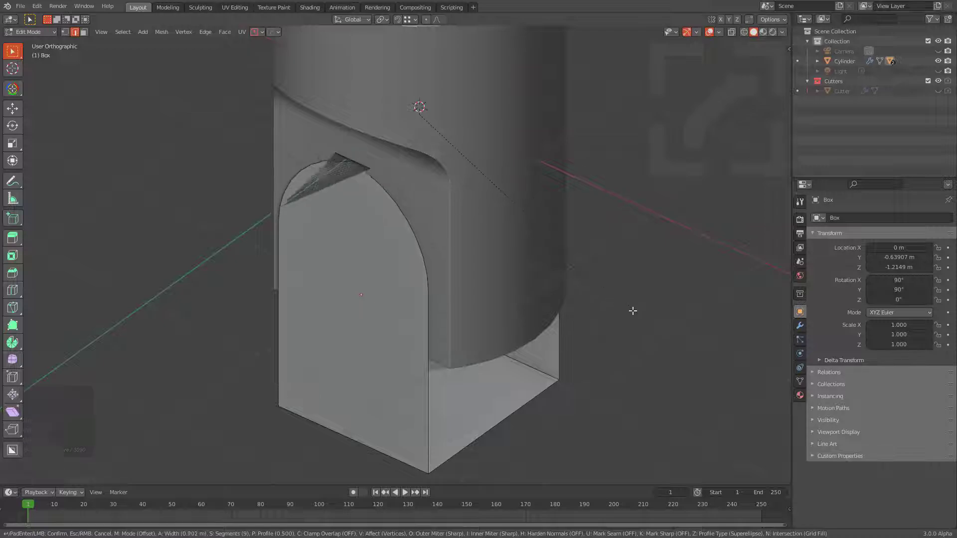
{"action": "key", "text": "c"}
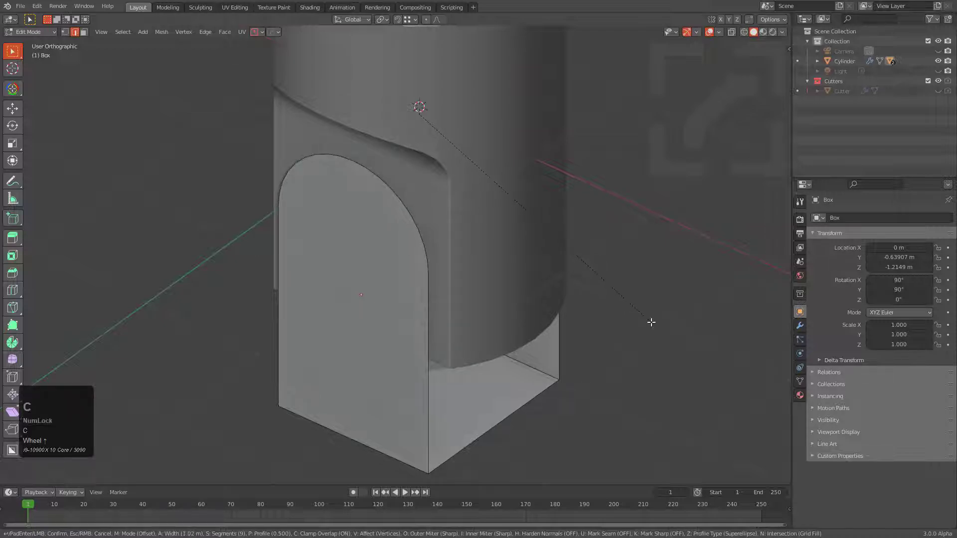
{"action": "left_click", "coordinate": [652, 323]}
{"action": "scroll", "coordinate": [504, 248], "scroll_direction": "up", "scroll_amount": 4}
Connect the two vertices where the near side face's arch meets its straight vertical edges.
{"action": "key", "text": "1"}
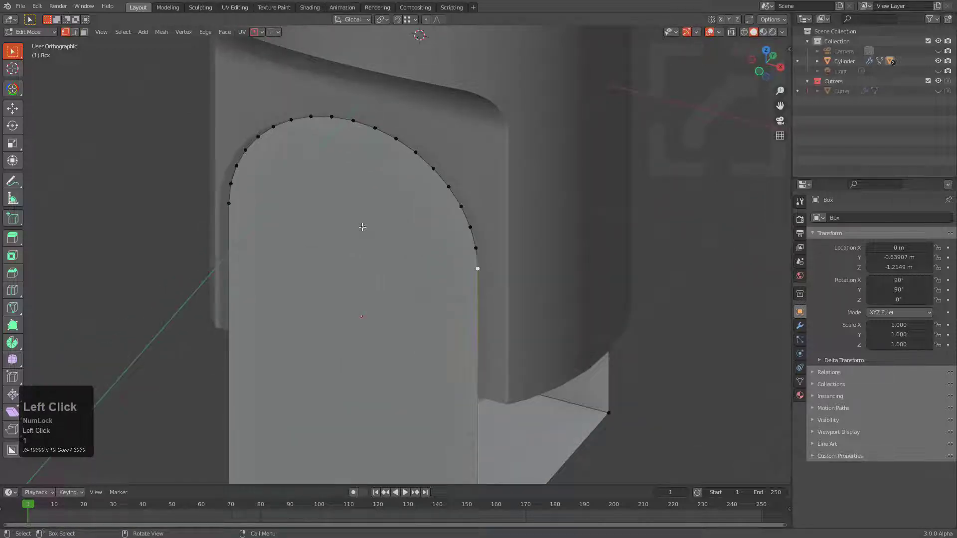
{"action": "scroll", "coordinate": [417, 233], "scroll_direction": "down", "scroll_amount": 3}
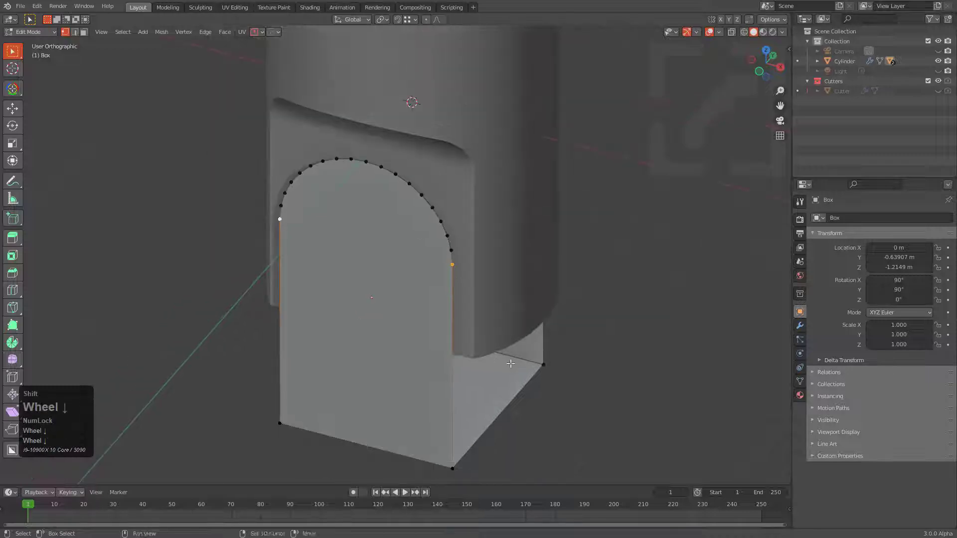
{"action": "middle_click_drag", "start_coordinate": [416, 232], "coordinate": [369, 374]}
Bevel the bottom edge below the near side face with 9 segments, about 0.23 m wide.
{"action": "key", "text": "2"}
{"action": "key", "text": "ctrl+b"}
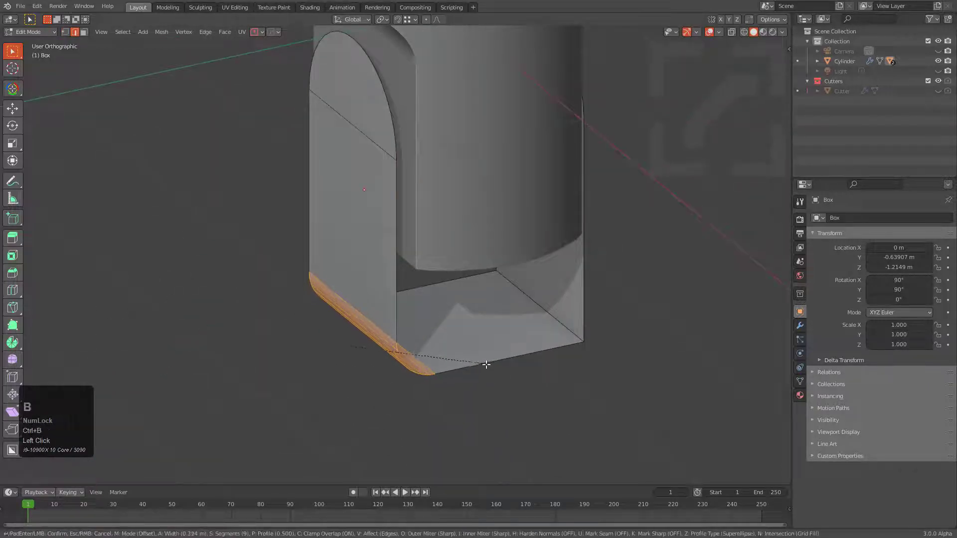
{"action": "left_click", "coordinate": [486, 365]}
{"action": "middle_click_drag", "start_coordinate": [487, 365], "coordinate": [467, 367]}
{"action": "key", "text": "alt+x"}
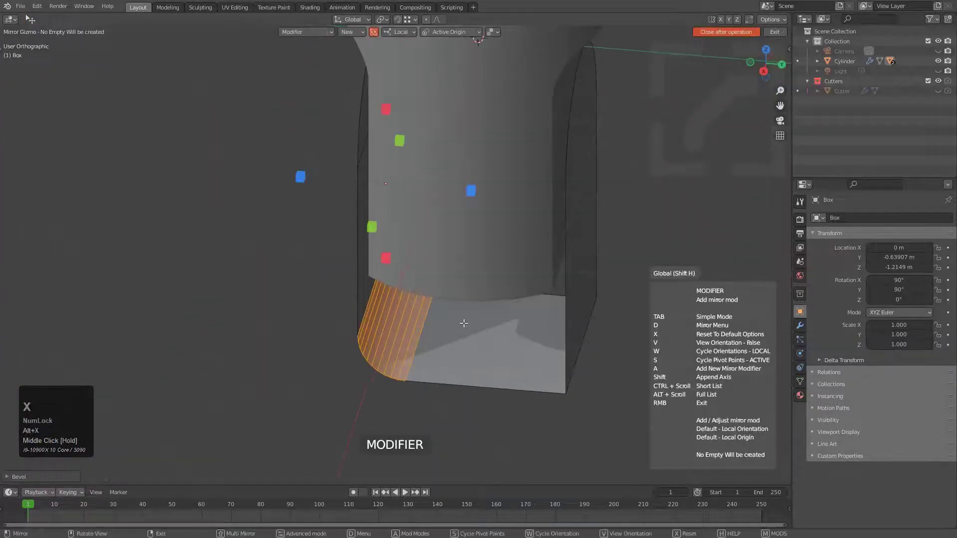
{"action": "right_click", "coordinate": [437, 280]}
{"action": "key", "text": "Tab"}
{"action": "key", "text": "Tab"}
Set the box's origin midway between two diagonally opposite vertices at the ends of the side arches.
{"action": "middle_click_drag", "start_coordinate": [445, 274], "coordinate": [481, 282]}
{"action": "key", "text": "1"}
{"action": "left_click", "coordinate": [526, 242]}
{"action": "middle_click_drag", "start_coordinate": [526, 242], "coordinate": [319, 176]}
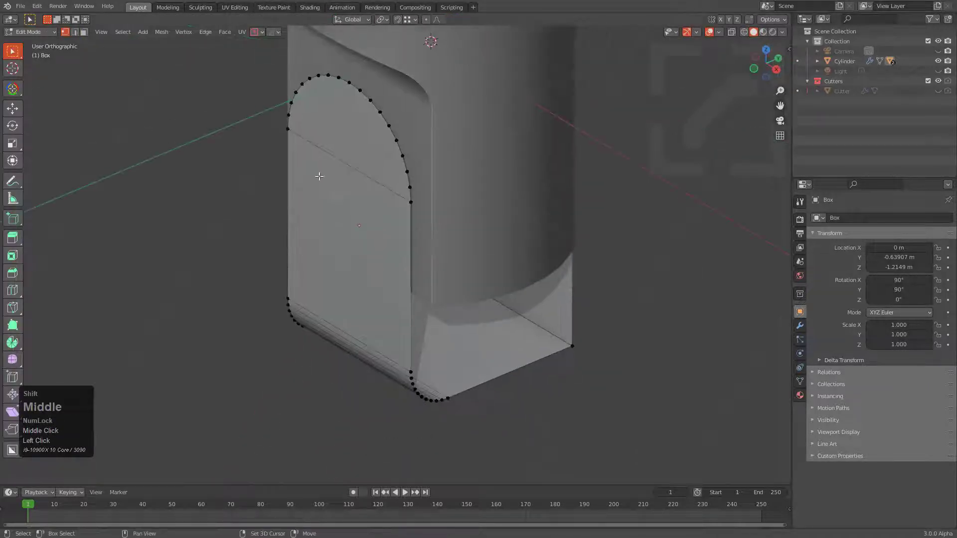
{"action": "middle_click_drag", "start_coordinate": [298, 141], "coordinate": [484, 238]}
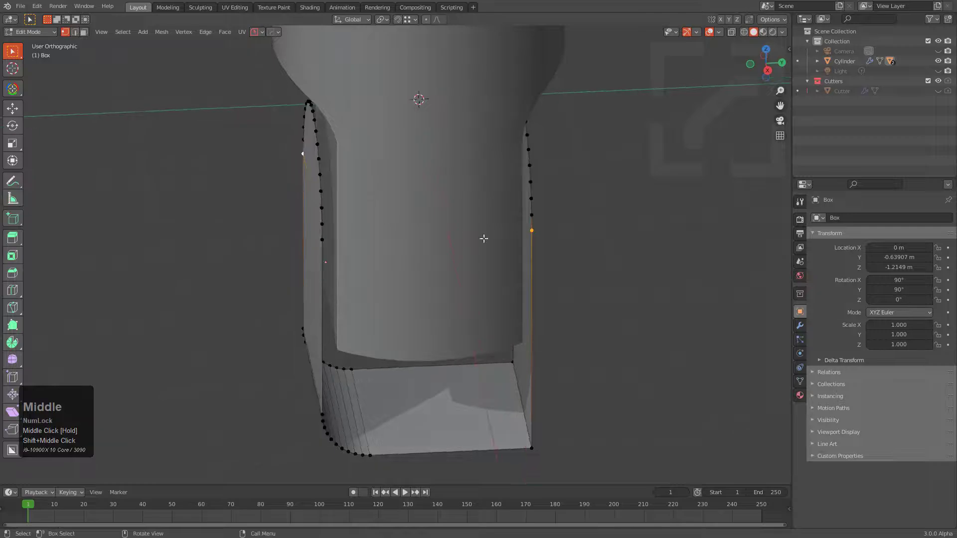
{"action": "middle_click_drag", "start_coordinate": [383, 321], "coordinate": [386, 311]}
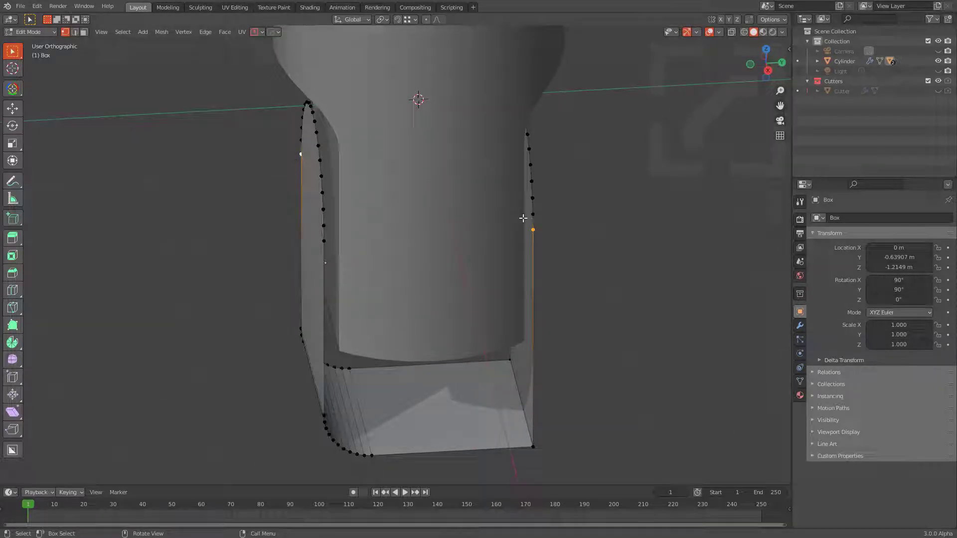
{"action": "key", "text": "shift+s"}
{"action": "left_click", "coordinate": [411, 265]}
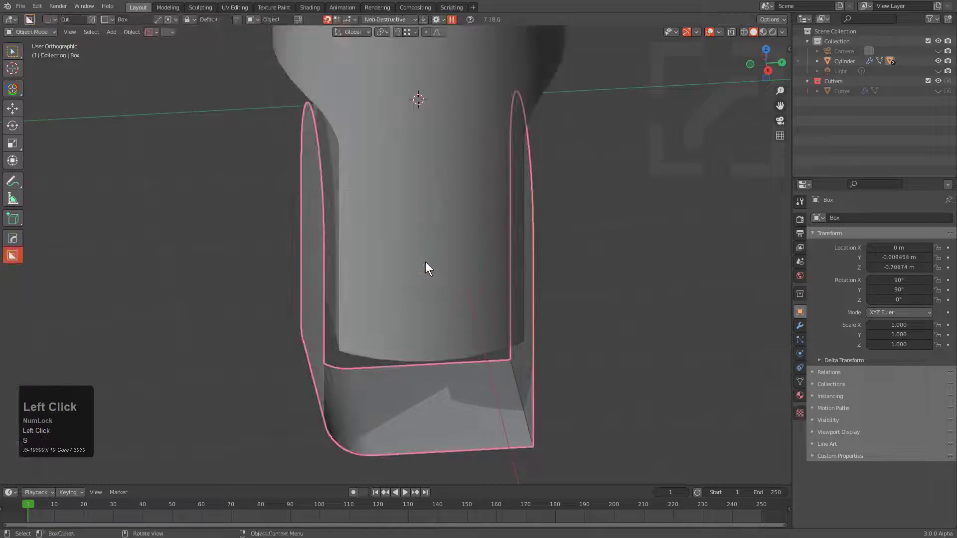
Symmetrize the bracket mesh along its local Z axis to copy the rounded bottom edge to the other side.
{"action": "middle_click_drag", "start_coordinate": [427, 267], "coordinate": [399, 264]}
{"action": "key", "text": "alt+x"}
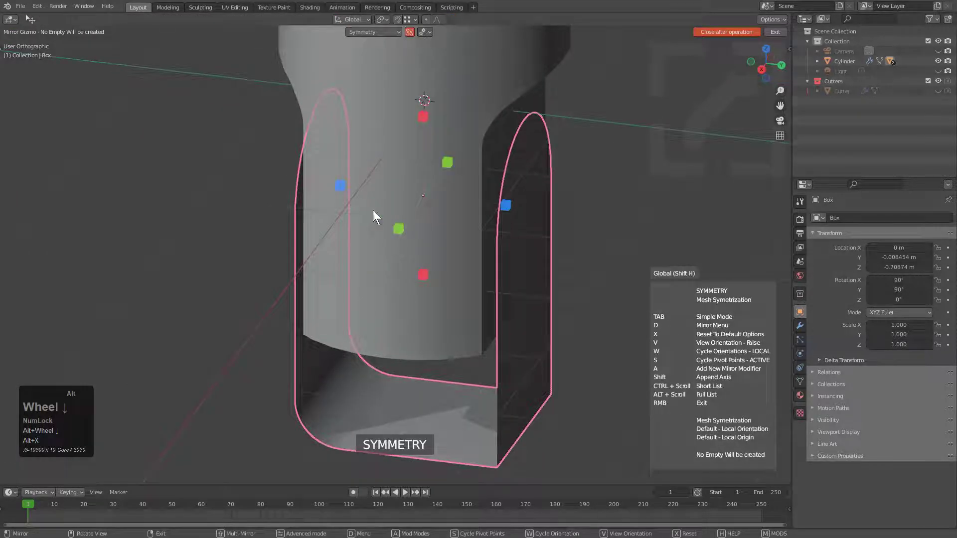
{"action": "left_click", "coordinate": [340, 186]}
{"action": "middle_click_drag", "start_coordinate": [338, 186], "coordinate": [517, 263]}
Add a Solidify modifier to the bracket with a thickness of about -0.11 and an offset of -1.
{"action": "key", "text": "q"}
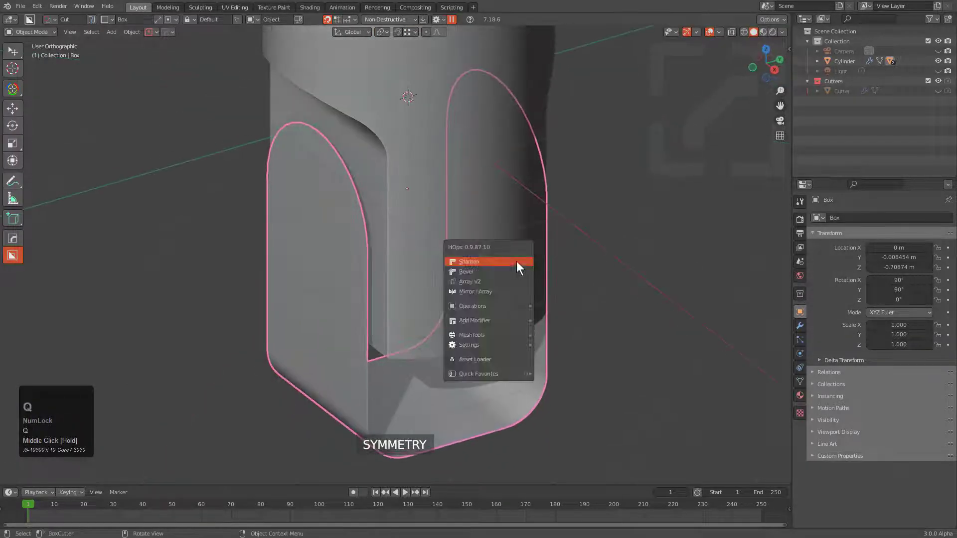
{"action": "mouse_move", "coordinate": [494, 321]}
{"action": "left_click", "coordinate": [566, 330]}
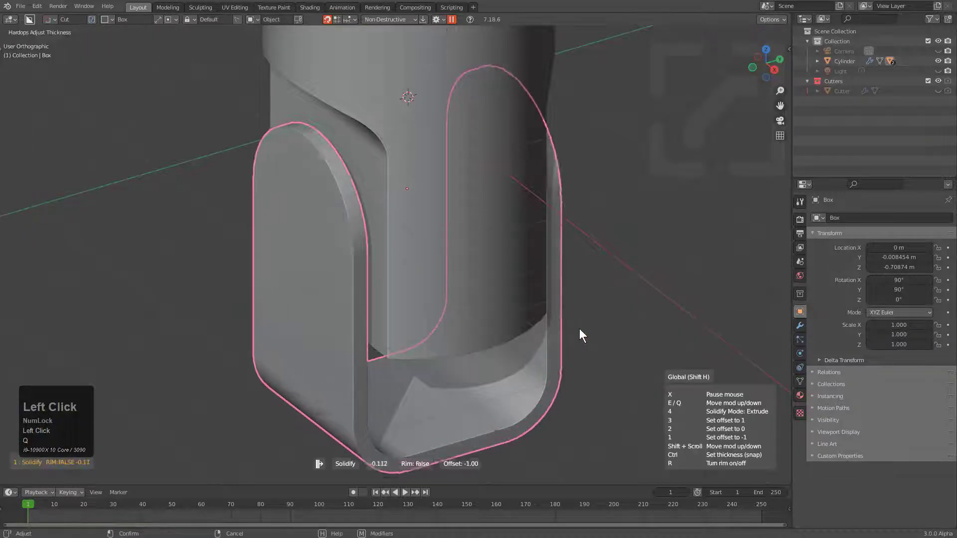
{"action": "left_click", "coordinate": [585, 329]}
{"action": "middle_click_drag", "start_coordinate": [456, 258], "coordinate": [476, 292]}
{"action": "scroll", "coordinate": [425, 244], "scroll_direction": "up", "scroll_amount": 3}
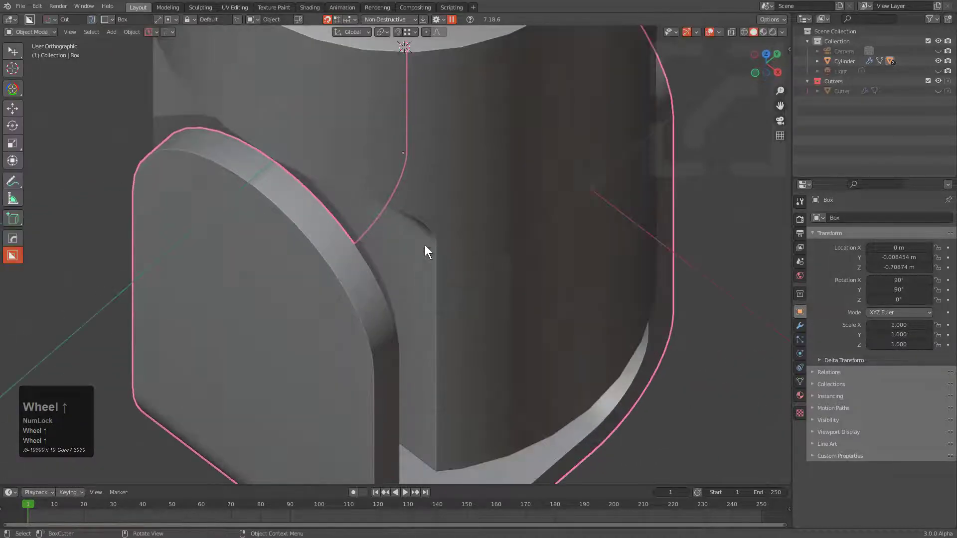
Dissolve the selected pair of vertices on the rounded top of the bracket's side arm.
{"action": "key", "text": "Tab"}
{"action": "middle_click_drag", "start_coordinate": [323, 194], "coordinate": [359, 220], "text": "shift"}
{"action": "scroll", "coordinate": [325, 178], "scroll_direction": "up", "scroll_amount": 4}
{"action": "key", "text": "g"}
{"action": "right_click", "coordinate": [329, 171]}
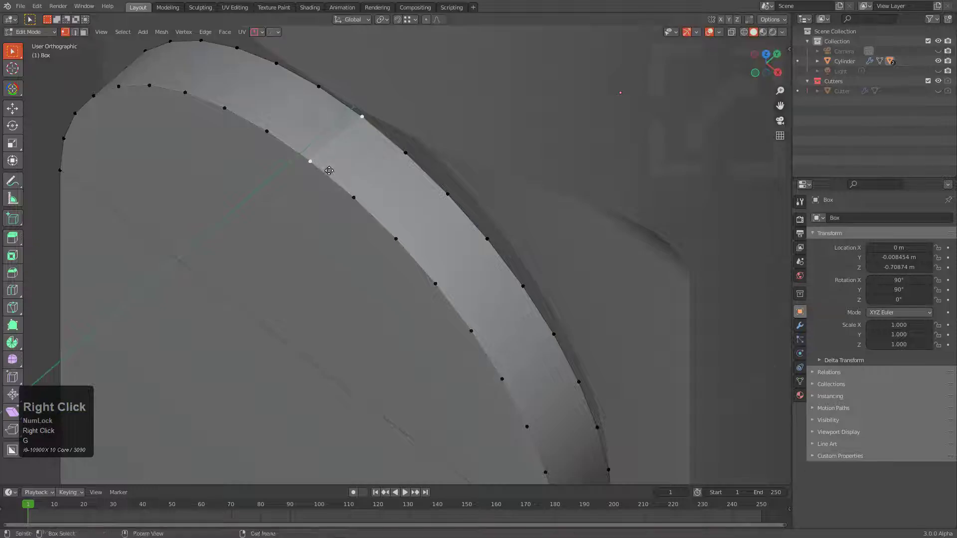
{"action": "scroll", "coordinate": [476, 178], "scroll_direction": "down", "scroll_amount": 3}
{"action": "middle_click_drag", "start_coordinate": [586, 219], "coordinate": [483, 198]}
{"action": "middle_click_drag", "start_coordinate": [482, 198], "coordinate": [513, 267], "text": "shift"}
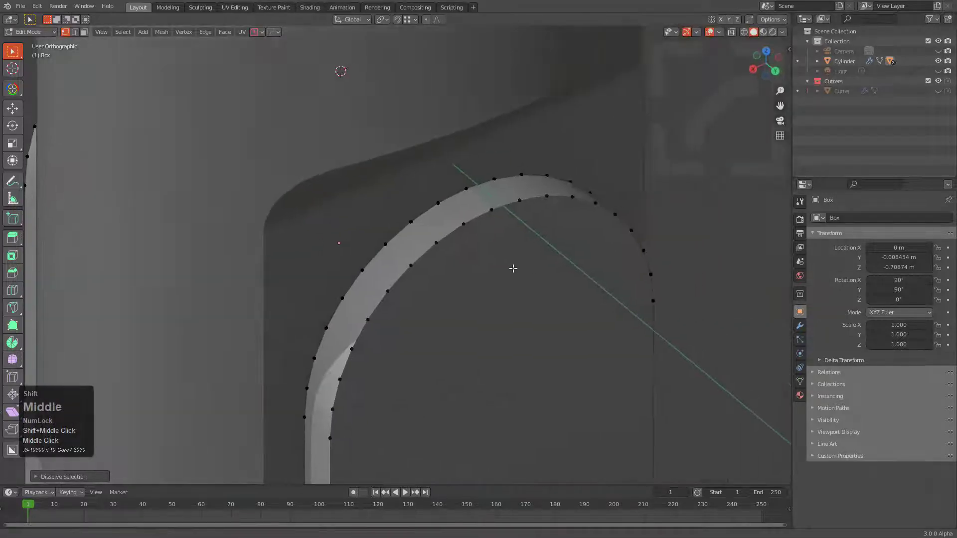
{"action": "scroll", "coordinate": [507, 215], "scroll_direction": "up", "scroll_amount": 1}
{"action": "scroll", "coordinate": [498, 206], "scroll_direction": "down", "scroll_amount": 3}
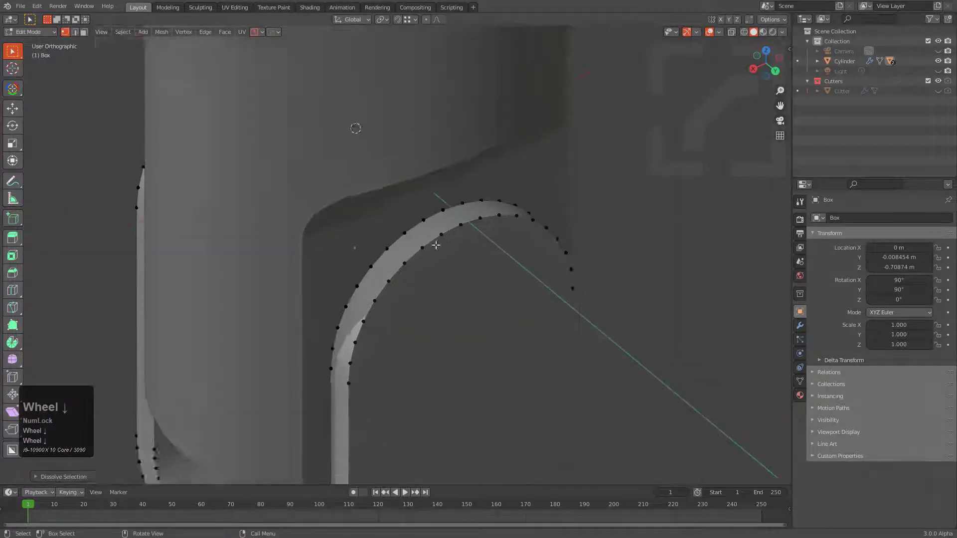
Convert the bracket's modified shape into real mesh with Visual Geometry to Mesh.
{"action": "key", "text": "Tab"}
{"action": "scroll", "coordinate": [394, 289], "scroll_direction": "down", "scroll_amount": 4}
{"action": "middle_click_drag", "start_coordinate": [368, 310], "coordinate": [414, 154]}
{"action": "scroll", "coordinate": [493, 287], "scroll_direction": "up", "scroll_amount": 4}
{"action": "scroll", "coordinate": [368, 108], "scroll_direction": "up", "scroll_amount": 1}
{"action": "scroll", "coordinate": [432, 253], "scroll_direction": "down", "scroll_amount": 3}
{"action": "key", "text": "Tab"}
{"action": "mouse_move", "coordinate": [426, 317]}
{"action": "middle_mouse_down"}
{"action": "mouse_move", "coordinate": [393, 306]}
{"action": "mouse_move", "coordinate": [406, 252]}
{"action": "mouse_move", "coordinate": [429, 306]}
{"action": "middle_mouse_up"}
{"action": "key", "text": "Tab"}
{"action": "scroll", "coordinate": [422, 253], "scroll_direction": "up", "scroll_amount": 2}
{"action": "key", "text": "ctrl+a"}
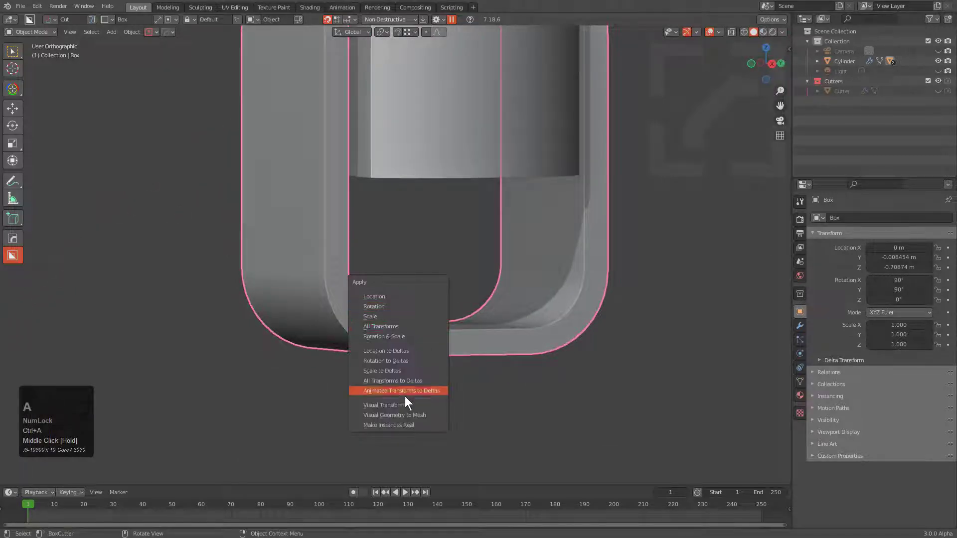
{"action": "left_click", "coordinate": [413, 417]}
Extrude the bracket's outer bottom face and both rounded corner strips downward along Z.
{"action": "key", "text": "Tab"}
{"action": "middle_click_drag", "start_coordinate": [413, 418], "coordinate": [431, 263]}
{"action": "key", "text": "3"}
{"action": "left_click", "coordinate": [474, 286], "text": "ctrl"}
{"action": "left_click", "coordinate": [416, 253], "text": "ctrl"}
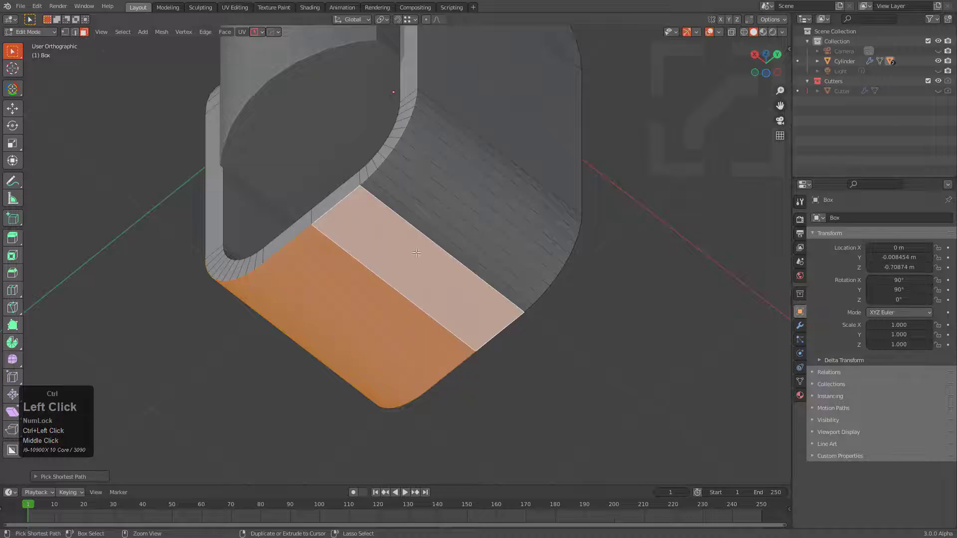
{"action": "middle_click_drag", "start_coordinate": [474, 134], "coordinate": [383, 246]}
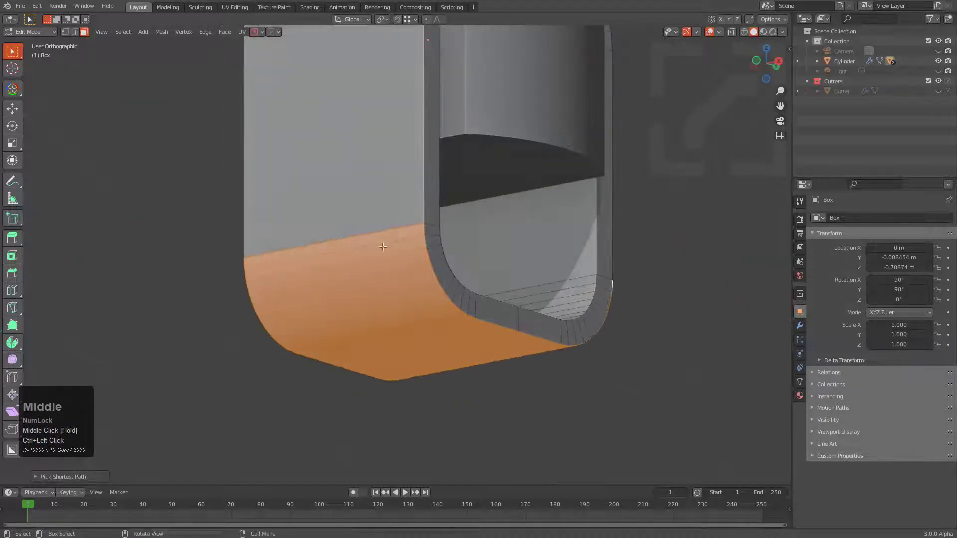
{"action": "middle_click_drag", "start_coordinate": [472, 238], "coordinate": [483, 339]}
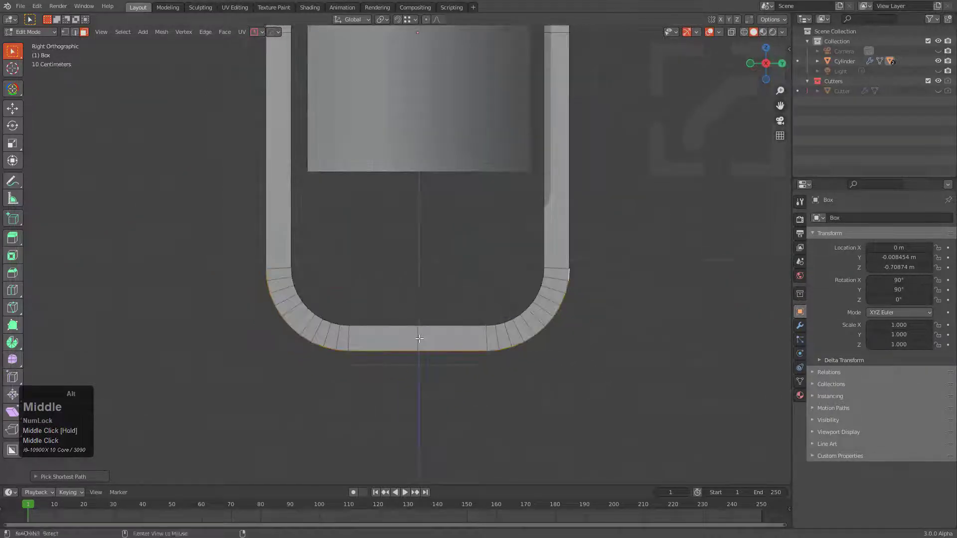
{"action": "key", "text": "e"}
{"action": "key", "text": "z"}
{"action": "left_click", "coordinate": [492, 406]}
Flatten the extruded faces by scaling them to 0 along Z, and raise them to thin the bracket's base.
{"action": "key", "text": "s"}
{"action": "key", "text": "z"}
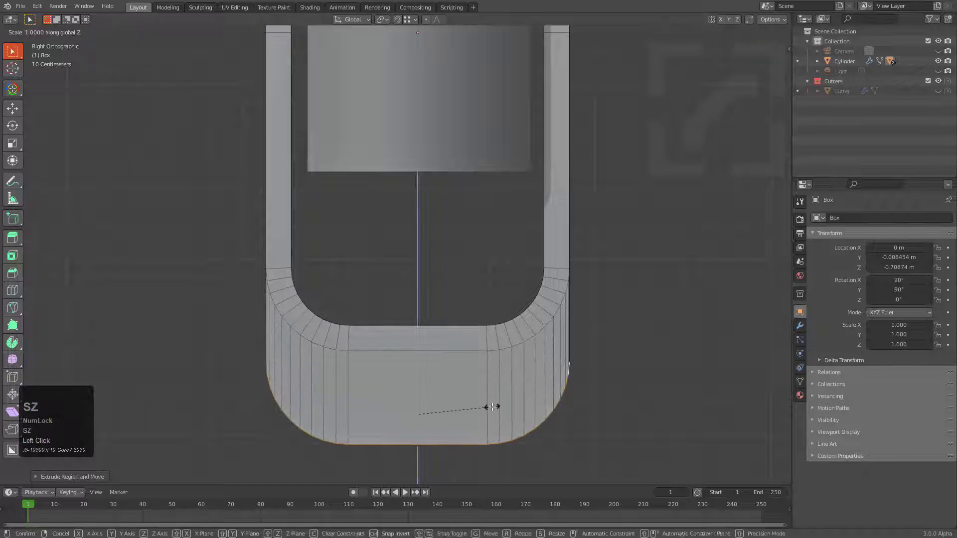
{"action": "key", "text": "KP_0"}
{"action": "key", "text": "KP_Enter"}
{"action": "key", "text": "g"}
{"action": "key", "text": "z"}
{"action": "left_click", "coordinate": [497, 385]}
{"action": "key", "text": "Tab"}
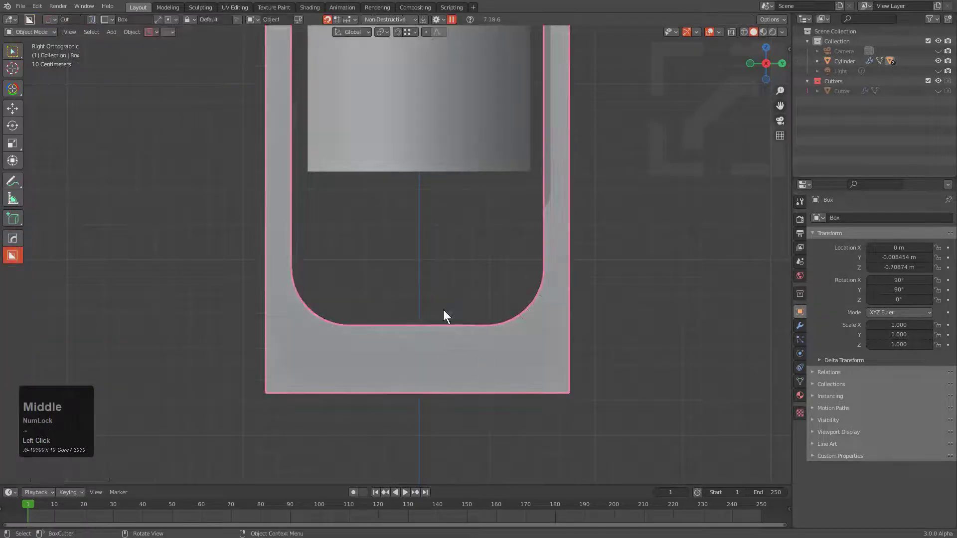
Run Clean Mesh on the bracket.
{"action": "middle_click_drag", "start_coordinate": [444, 311], "coordinate": [484, 341]}
{"action": "key", "text": "q"}
{"action": "mouse_move", "coordinate": [471, 324]}
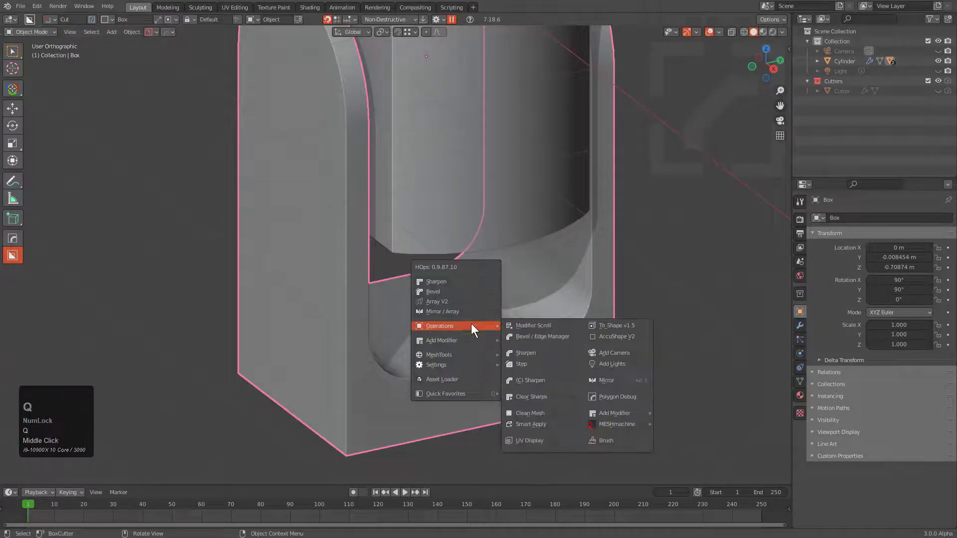
{"action": "left_click", "coordinate": [543, 414]}
Symmetrize the whole bracket mesh along its local Y axis.
{"action": "key", "text": "Tab"}
{"action": "mouse_move", "coordinate": [454, 339]}
{"action": "middle_mouse_down"}
{"action": "mouse_move", "coordinate": [429, 334]}
{"action": "mouse_move", "coordinate": [452, 338]}
{"action": "middle_mouse_up"}
{"action": "key", "text": "alt+x"}
{"action": "scroll", "coordinate": [434, 185], "scroll_direction": "down", "scroll_amount": 3}
{"action": "left_click", "coordinate": [438, 164]}
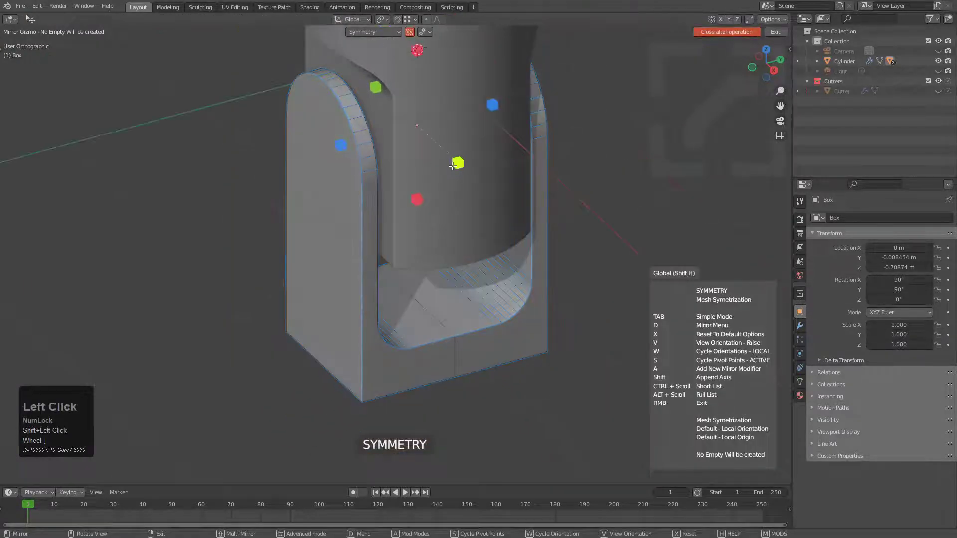
Examine the symmetrized mesh around the bracket's base and rounded inner corners.
{"action": "scroll", "coordinate": [439, 164], "scroll_direction": "down", "scroll_amount": 2}
{"action": "middle_click_drag", "start_coordinate": [439, 165], "coordinate": [419, 341]}
{"action": "scroll", "coordinate": [418, 342], "scroll_direction": "up", "scroll_amount": 3}
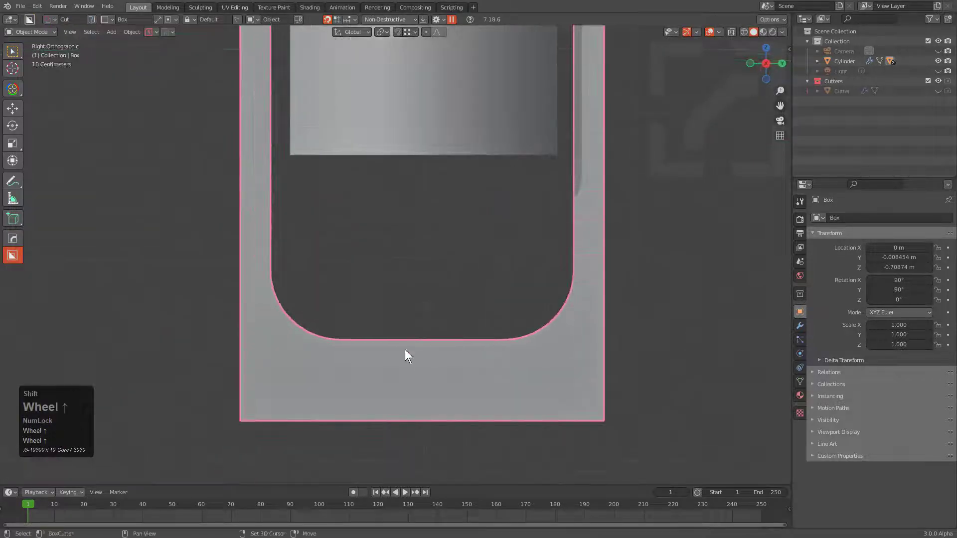
{"action": "key", "text": "KP_1"}
{"action": "middle_click_drag", "start_coordinate": [421, 274], "coordinate": [370, 273]}
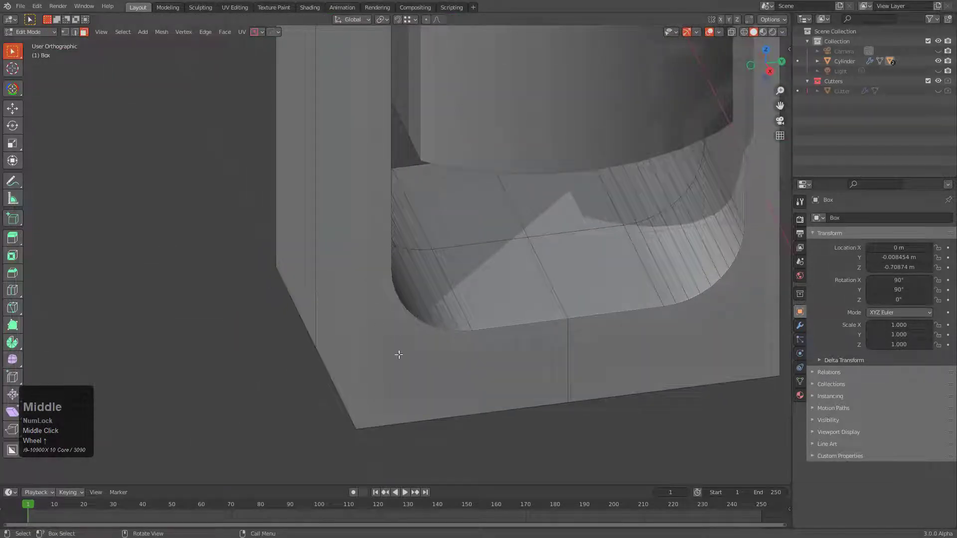
{"action": "scroll", "coordinate": [573, 343], "scroll_direction": "down", "scroll_amount": 2}
{"action": "key", "text": "Tab"}
Generate a 32-segment To_Shape cylinder aligned to Z from the bracket's bounds.
{"action": "middle_click_drag", "start_coordinate": [503, 334], "coordinate": [477, 304], "text": "alt"}
{"action": "scroll", "coordinate": [492, 232], "scroll_direction": "down", "scroll_amount": 2}
{"action": "middle_click_drag", "start_coordinate": [502, 189], "coordinate": [495, 279], "text": "shift"}
{"action": "scroll", "coordinate": [501, 250], "scroll_direction": "down", "scroll_amount": 2, "text": "shift"}
{"action": "scroll", "coordinate": [503, 222], "scroll_direction": "down", "scroll_amount": 1}
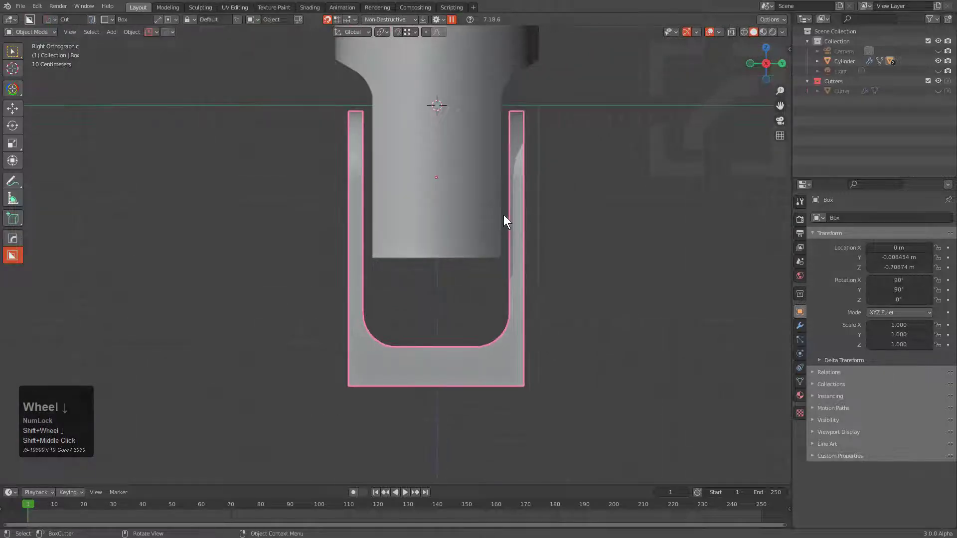
{"action": "key", "text": "q"}
{"action": "key", "text": "o"}
{"action": "key", "text": "t"}
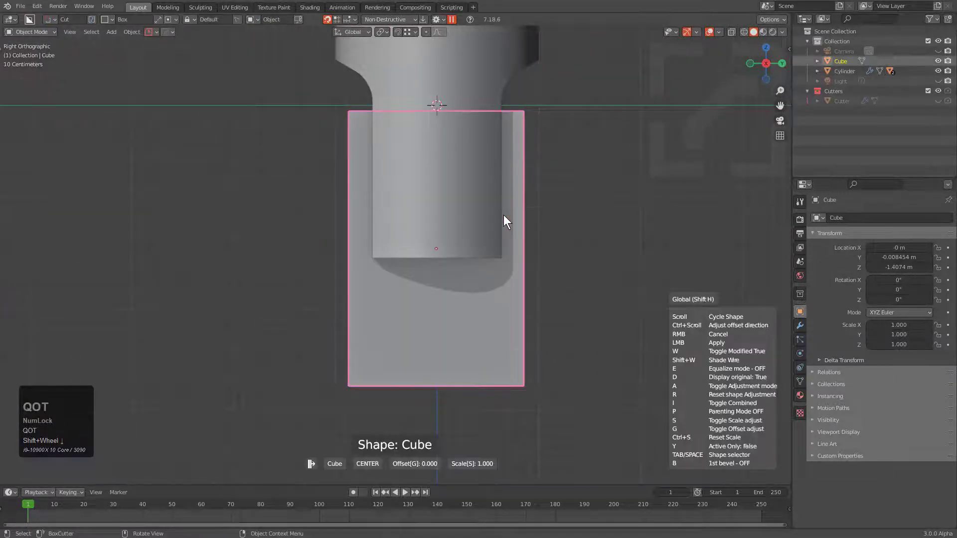
{"action": "key", "text": "space"}
{"action": "left_click", "coordinate": [491, 258]}
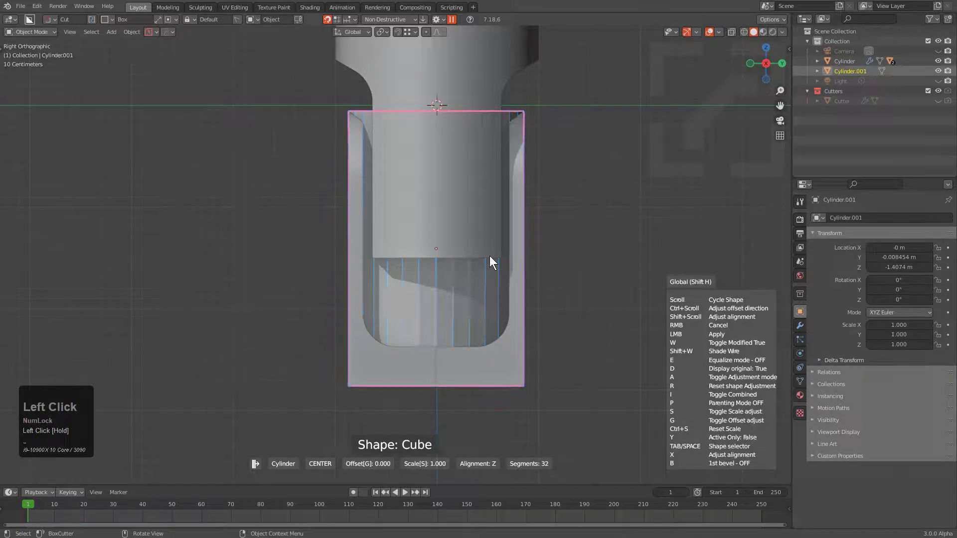
Offset the new cylinder to the -Z side so it sits directly beneath the bracket.
{"action": "scroll", "coordinate": [489, 255], "scroll_direction": "down", "scroll_amount": 3, "text": "ctrl"}
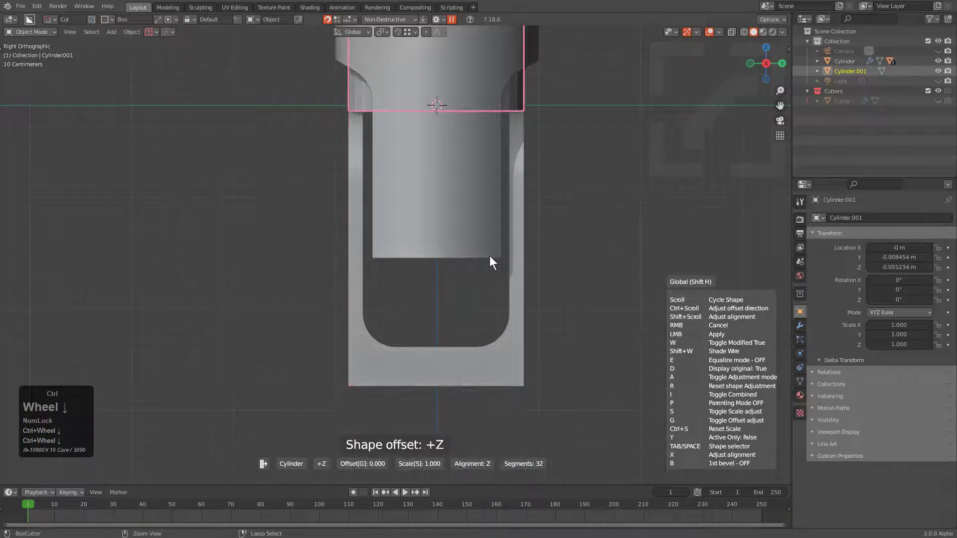
{"action": "scroll", "coordinate": [489, 255], "scroll_direction": "down", "scroll_amount": 2, "text": "ctrl"}
{"action": "left_click", "coordinate": [489, 256]}
Shorten the new cylinder by scaling it along Z to about 0.203.
{"action": "scroll", "coordinate": [534, 337], "scroll_direction": "down", "scroll_amount": 1}
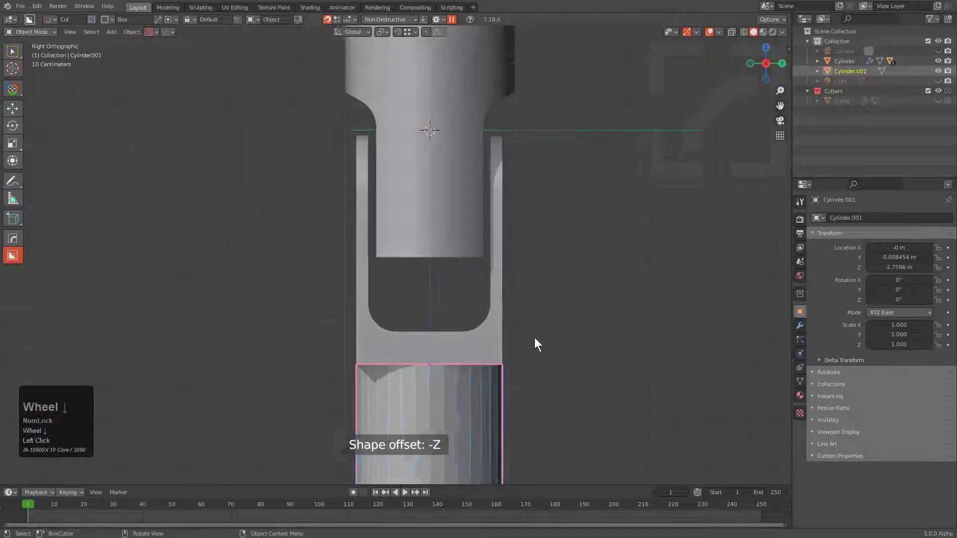
{"action": "middle_click_drag", "start_coordinate": [608, 420], "coordinate": [603, 345], "text": "shift"}
{"action": "scroll", "coordinate": [603, 346], "scroll_direction": "down", "scroll_amount": 1, "text": "shift"}
{"action": "key", "text": "s"}
{"action": "key", "text": "z"}
{"action": "left_click", "coordinate": [463, 280]}
Widen the flattened cylinder to about 1.630 in X and Y and sharpen its edges.
{"action": "key", "text": "s"}
{"action": "key", "text": "shift+z"}
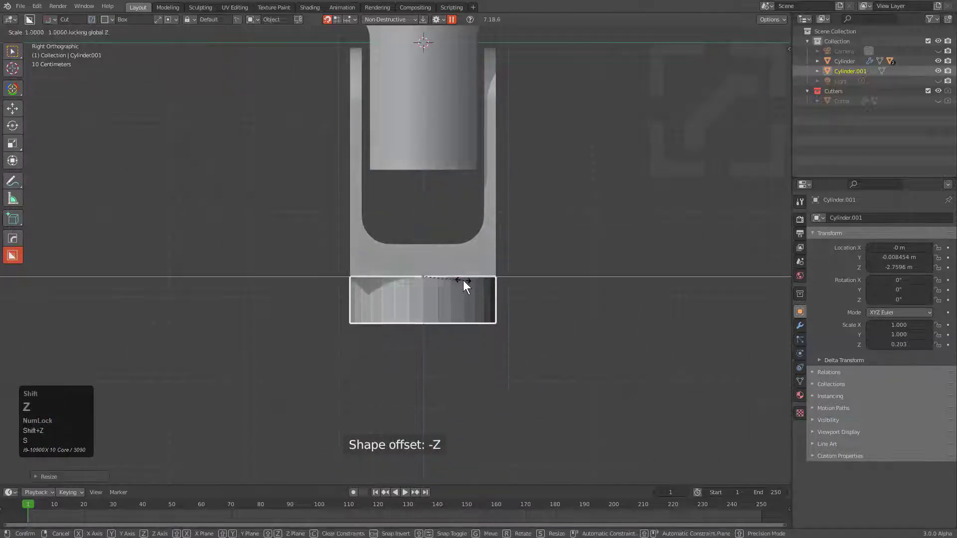
{"action": "left_click", "coordinate": [484, 281]}
{"action": "key", "text": "q"}
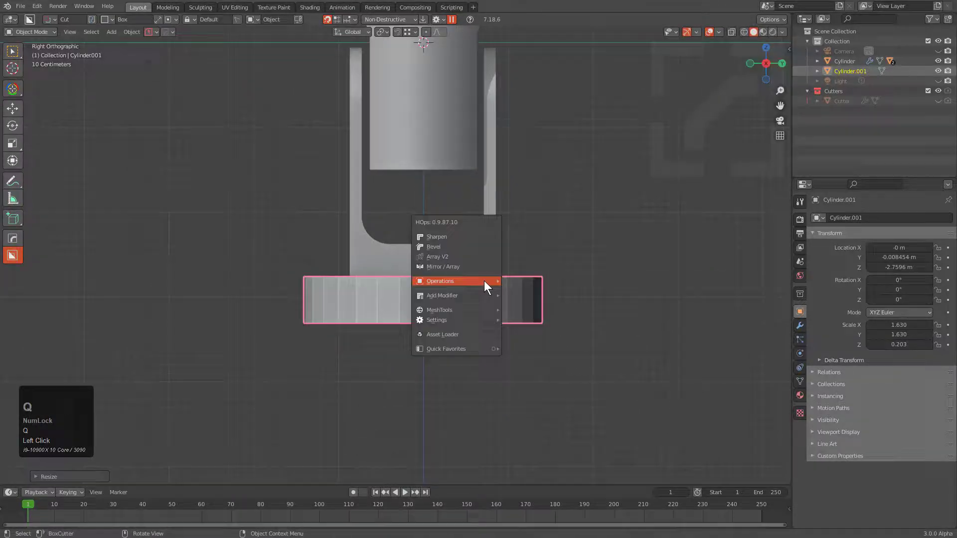
{"action": "left_click", "coordinate": [474, 253]}
{"action": "middle_click_drag", "start_coordinate": [453, 255], "coordinate": [468, 336]}
{"action": "scroll", "coordinate": [473, 336], "scroll_direction": "down", "scroll_amount": 2}
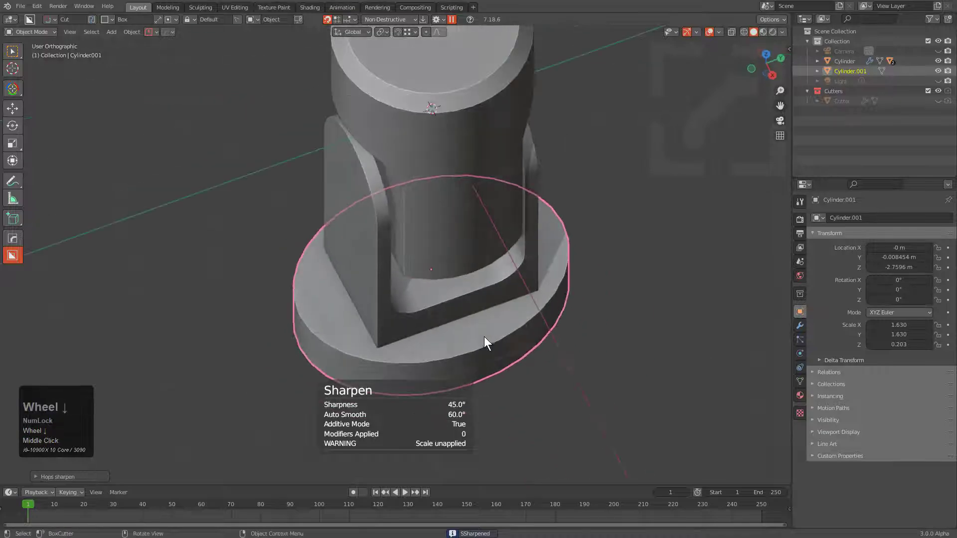
Replace the oval disc with a 32-segment To_Shape cylinder from the bracket, offset to -Z and equalized on all axes.
{"action": "key", "text": "x"}
{"action": "left_click", "coordinate": [482, 330]}
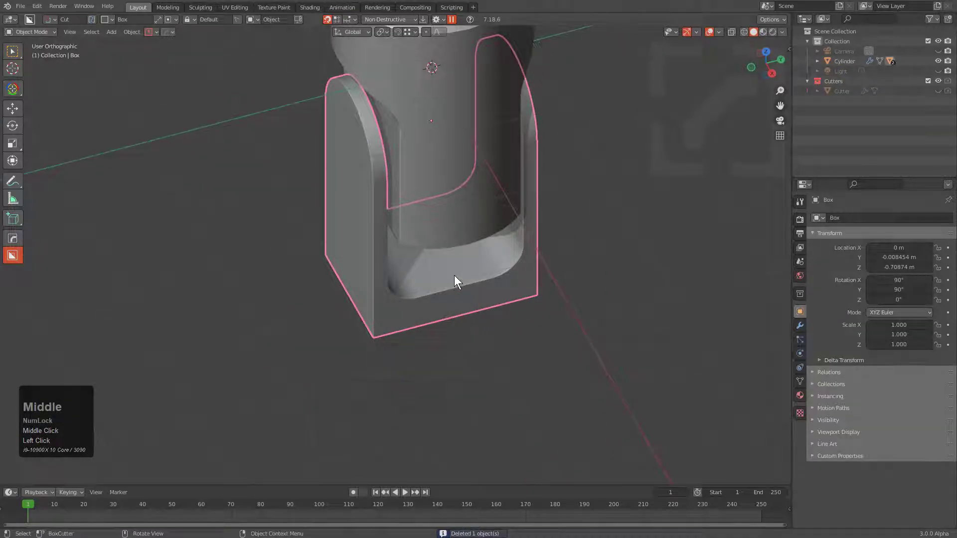
{"action": "key", "text": "q"}
{"action": "key", "text": "o"}
{"action": "key", "text": "t"}
{"action": "key", "text": "e"}
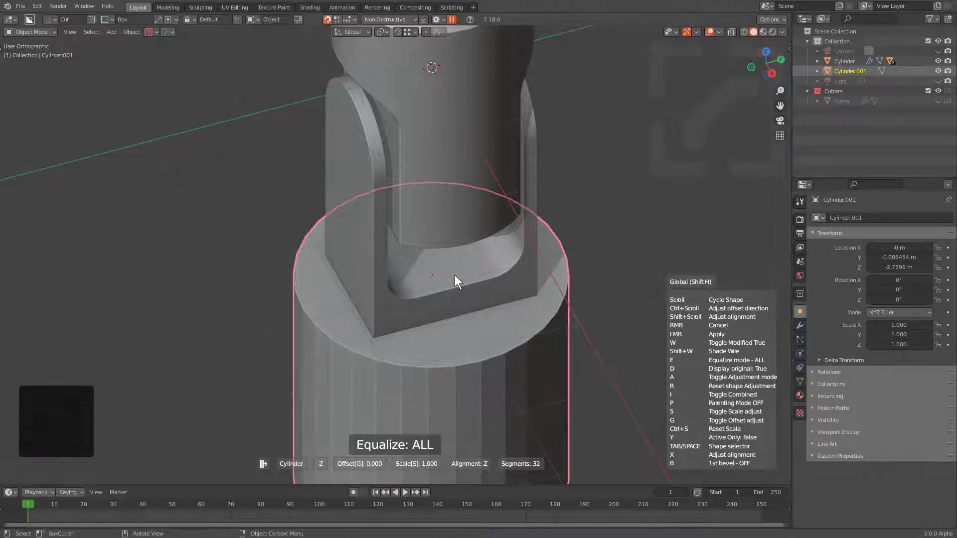
{"action": "left_click", "coordinate": [454, 282]}
Flatten the new cylinder to about 0.153 along Z and widen it to about 1.110 in X and Y.
{"action": "scroll", "coordinate": [455, 282], "scroll_direction": "down", "scroll_amount": 1}
{"action": "key", "text": "s"}
{"action": "key", "text": "z"}
{"action": "left_click", "coordinate": [496, 340]}
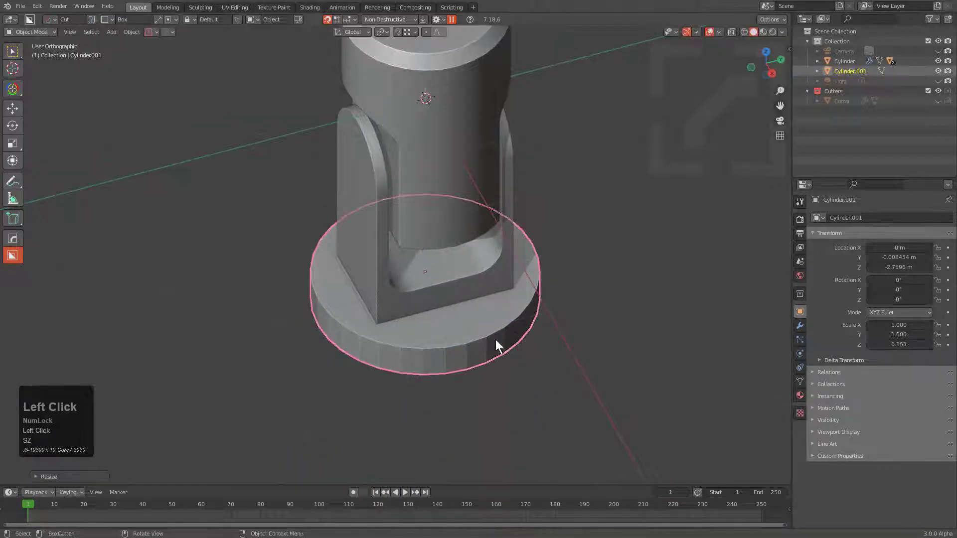
{"action": "key", "text": "s"}
{"action": "key", "text": "shift+z"}
{"action": "left_click", "coordinate": [519, 348]}
Sharpen the base disc and raise it along Z to about -2.6652 m so it overlaps the bracket's bottom.
{"action": "key", "text": "q"}
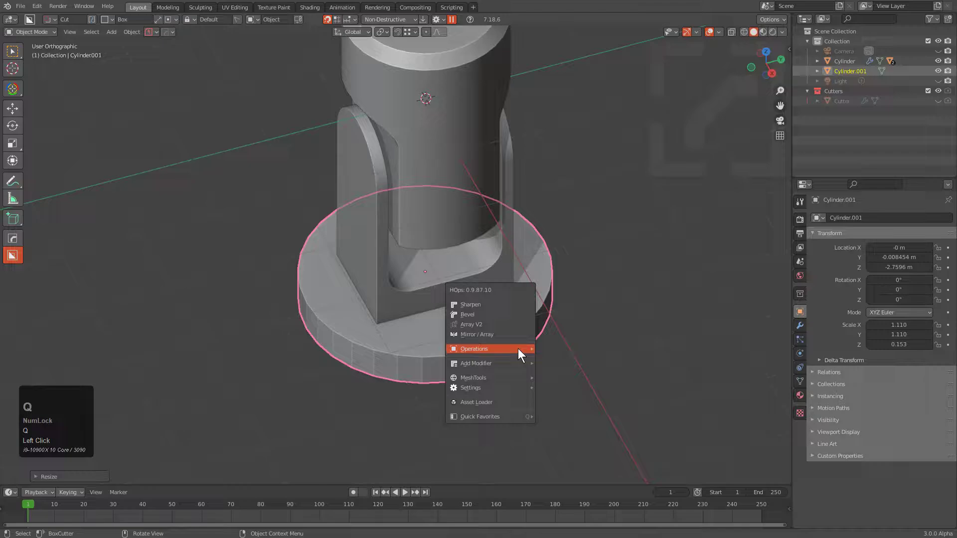
{"action": "left_click", "coordinate": [496, 310]}
{"action": "middle_click_drag", "start_coordinate": [512, 387], "coordinate": [468, 332], "text": "alt"}
{"action": "scroll", "coordinate": [348, 254], "scroll_direction": "up", "scroll_amount": 2}
{"action": "scroll", "coordinate": [468, 325], "scroll_direction": "up", "scroll_amount": 2}
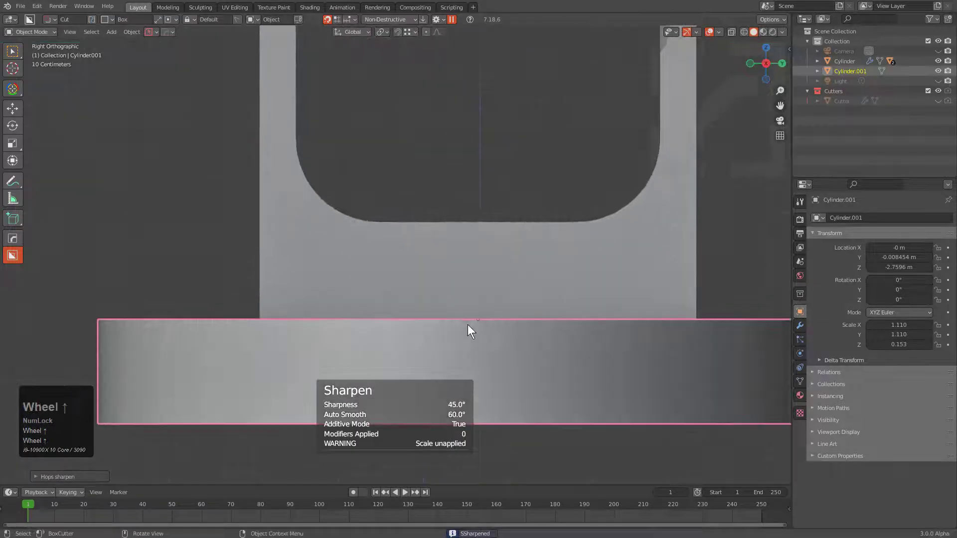
{"action": "key", "text": "g"}
{"action": "key", "text": "z"}
{"action": "left_click", "coordinate": [444, 256]}
{"action": "scroll", "coordinate": [444, 256], "scroll_direction": "down", "scroll_amount": 2}
{"action": "middle_click_drag", "start_coordinate": [391, 230], "coordinate": [434, 275]}
Join the bracket to the base disc with a Boolean Union, keeping the disc as the active object.
{"action": "left_click", "coordinate": [459, 294]}
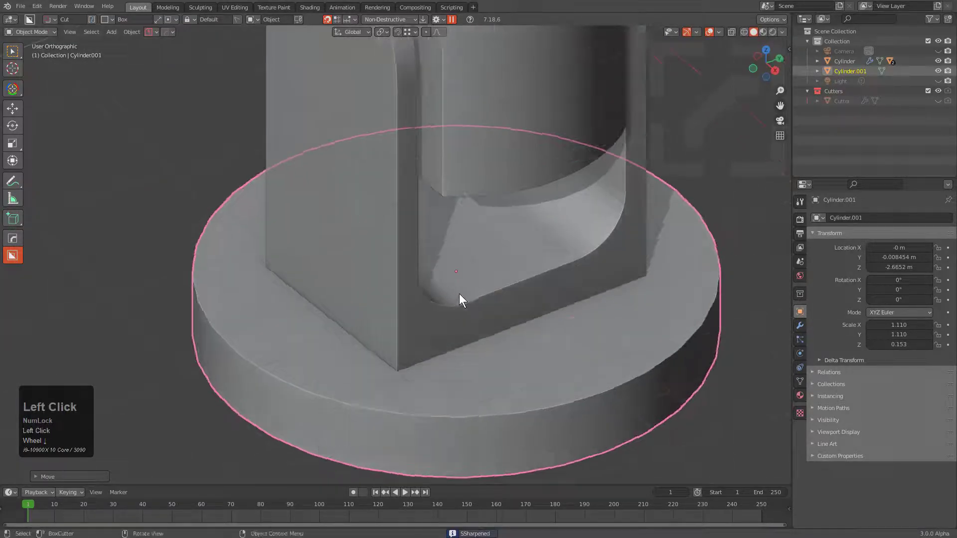
{"action": "left_click", "coordinate": [573, 370], "text": "shift"}
{"action": "key", "text": "q"}
{"action": "mouse_move", "coordinate": [607, 368]}
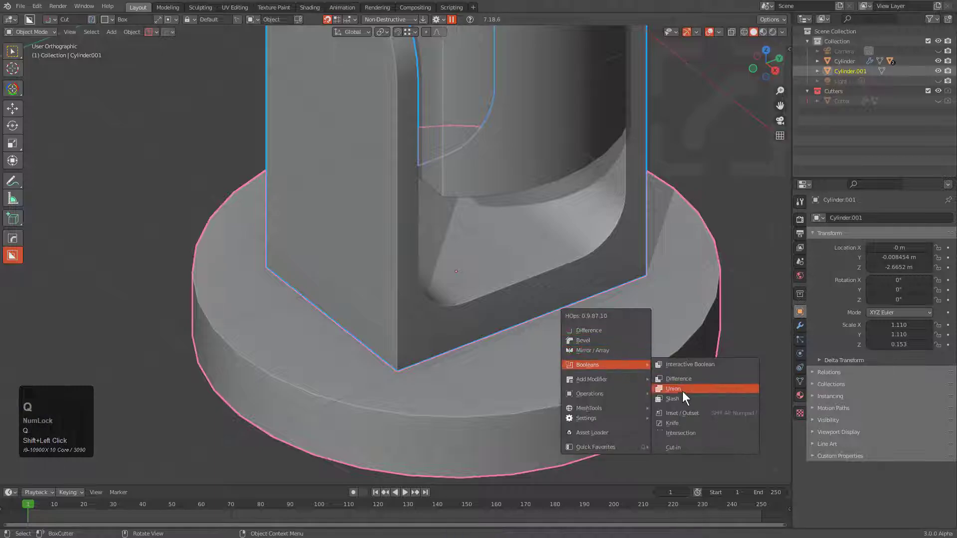
{"action": "left_click", "coordinate": [683, 393]}
{"action": "scroll", "coordinate": [558, 337], "scroll_direction": "up", "scroll_amount": 1}
Convert the unioned disc's visual geometry to mesh.
{"action": "left_click", "coordinate": [509, 346]}
{"action": "key", "text": "ctrl+a"}
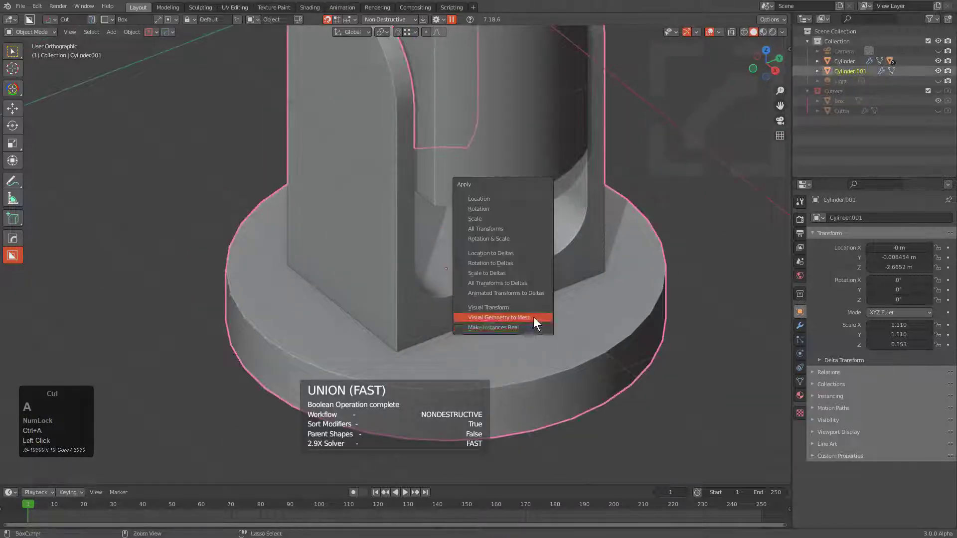
{"action": "left_click", "coordinate": [526, 319]}
{"action": "middle_click_drag", "start_coordinate": [501, 306], "coordinate": [412, 304], "text": "shift"}
Symmetrize the merged bracket and base mesh across X and Y in Edit Mode.
{"action": "key", "text": "Tab"}
{"action": "key", "text": "alt+x"}
{"action": "left_click", "coordinate": [338, 277], "text": "shift"}
{"action": "left_click", "coordinate": [444, 319]}
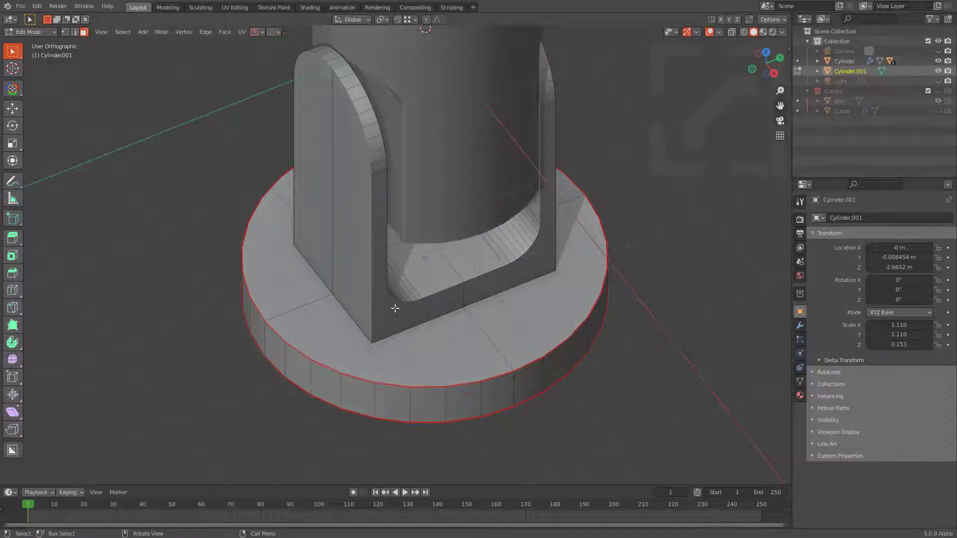
{"action": "middle_click_drag", "start_coordinate": [330, 313], "coordinate": [439, 288]}
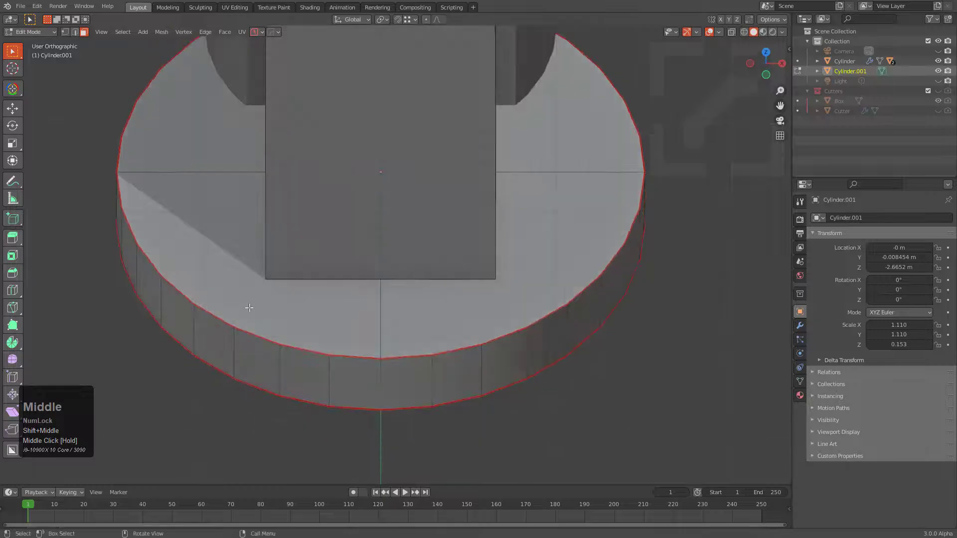
Knife-cut a rectangular strip on the disc's top face along the bracket's flat outer side and symmetrize the cut.
{"action": "key", "text": "k"}
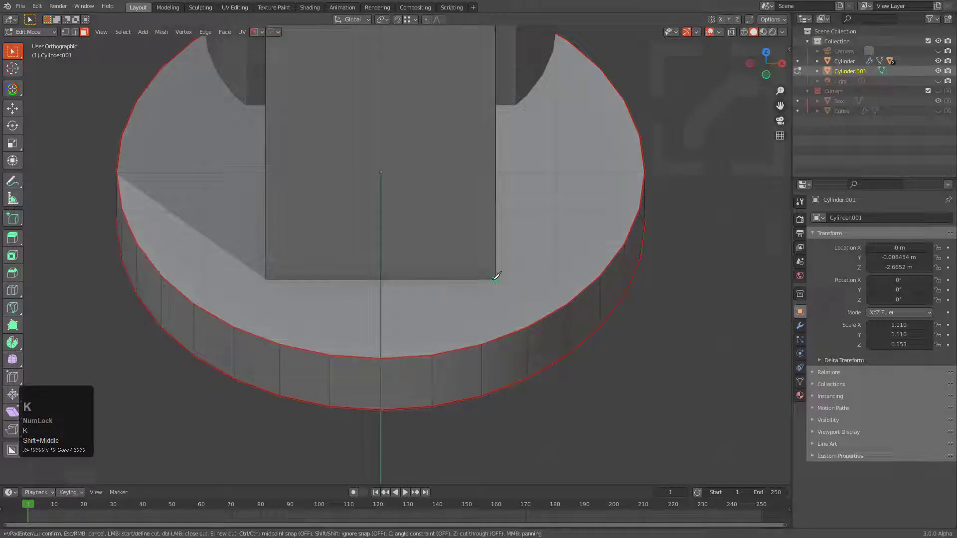
{"action": "left_click", "coordinate": [498, 328]}
{"action": "left_click", "coordinate": [273, 330]}
{"action": "left_click", "coordinate": [293, 270]}
{"action": "key", "text": "KP_Enter"}
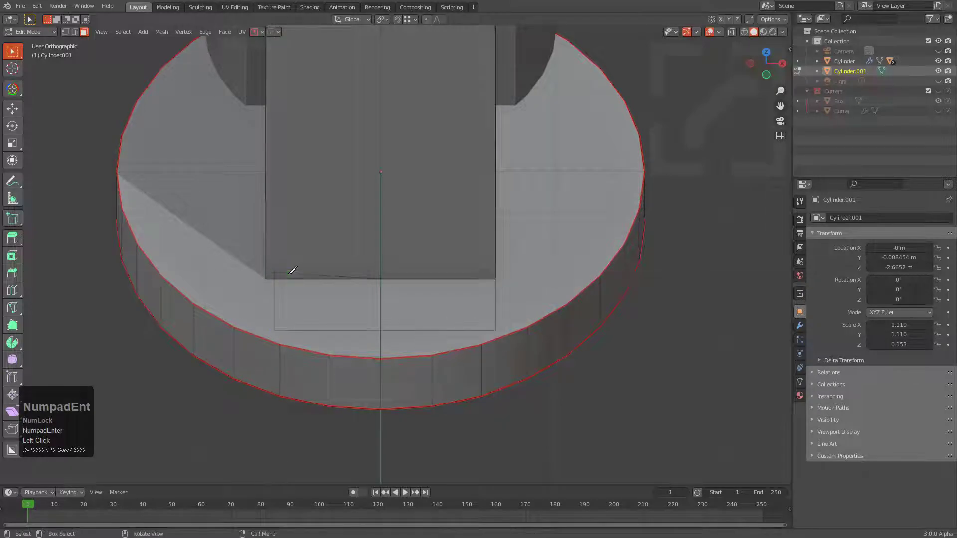
{"action": "middle_click_drag", "start_coordinate": [441, 276], "coordinate": [519, 260]}
{"action": "key", "text": "alt+x"}
{"action": "left_click", "coordinate": [492, 201]}
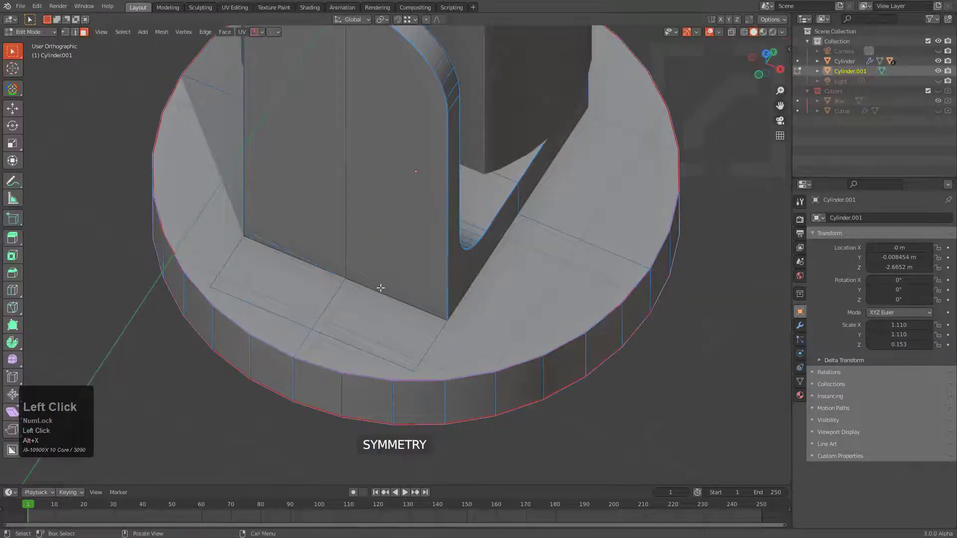
Select the edges where the bracket's flat outer side meets the disc and try a bevel.
{"action": "middle_click_drag", "start_coordinate": [380, 286], "coordinate": [371, 269]}
{"action": "left_click", "coordinate": [369, 267]}
{"action": "key", "text": "2"}
{"action": "left_click", "coordinate": [336, 262]}
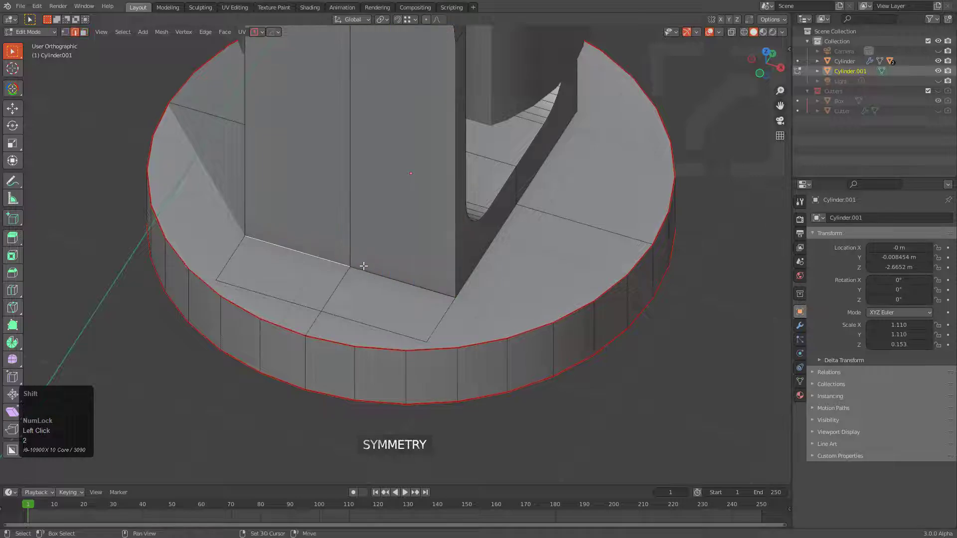
{"action": "scroll", "coordinate": [466, 312], "scroll_direction": "up", "scroll_amount": 3}
{"action": "key", "text": "ctrl+b"}
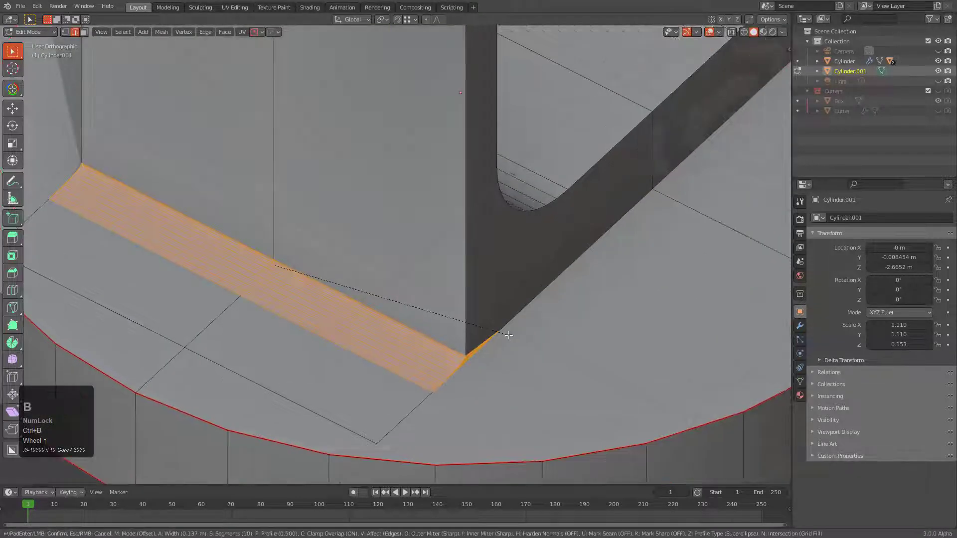
{"action": "right_click", "coordinate": [508, 335]}
Convert the object to mesh again and retry the bevel on the selected bottom edges.
{"action": "key", "text": "Tab"}
{"action": "key", "text": "ctrl+a"}
{"action": "left_click", "coordinate": [474, 325]}
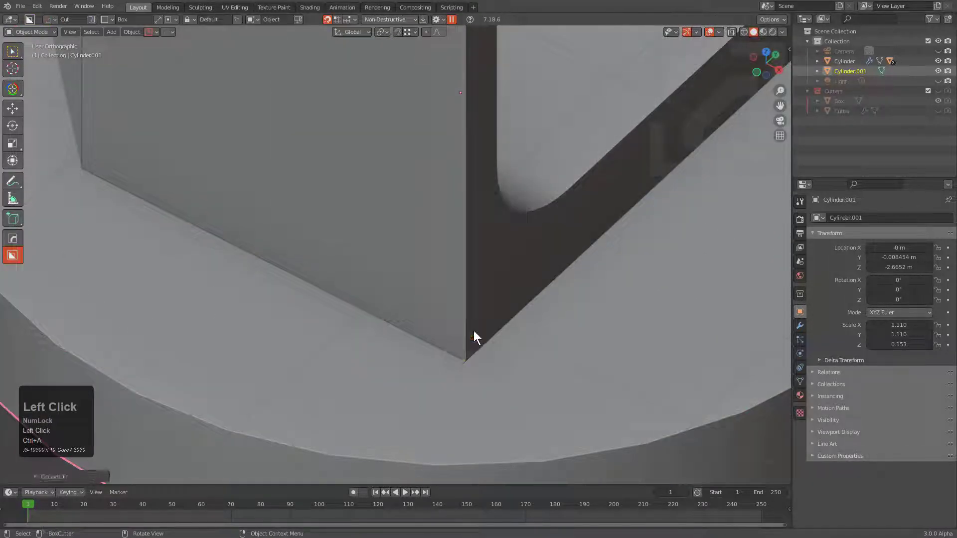
{"action": "key", "text": "Tab"}
{"action": "key", "text": "alt+z"}
{"action": "key", "text": "alt+z"}
{"action": "scroll", "coordinate": [506, 312], "scroll_direction": "down", "scroll_amount": 1}
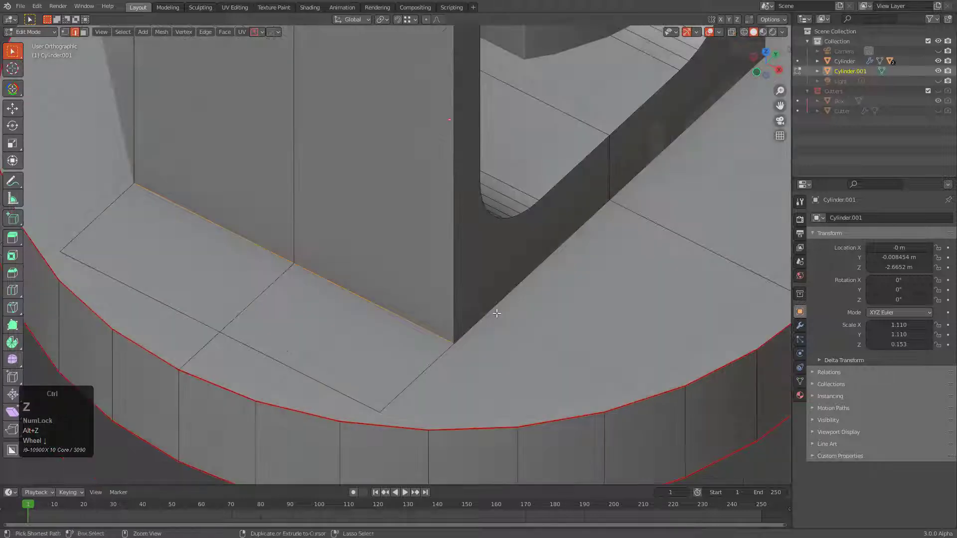
{"action": "key", "text": "ctrl+b"}
{"action": "right_click", "coordinate": [518, 319]}
Apply the object's scale and return to editing its mesh.
{"action": "key", "text": "Tab"}
{"action": "key", "text": "ctrl+a"}
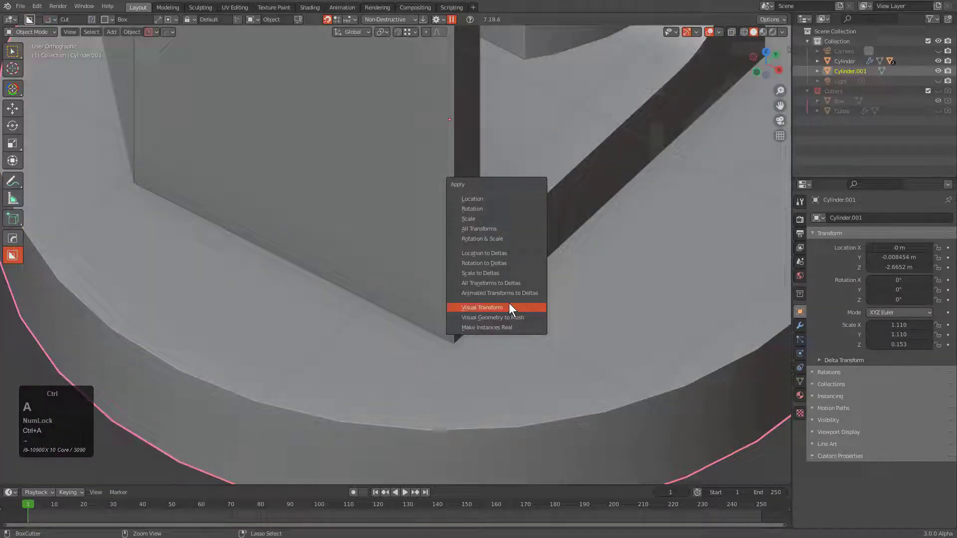
{"action": "left_click", "coordinate": [479, 218]}
{"action": "key", "text": "Tab"}
Bevel the selected edges about 0.387 m wide with 9 segments, forming a fillet out to the knife-cut strip.
{"action": "scroll", "coordinate": [498, 299], "scroll_direction": "down", "scroll_amount": 2}
{"action": "key", "text": "ctrl+b"}
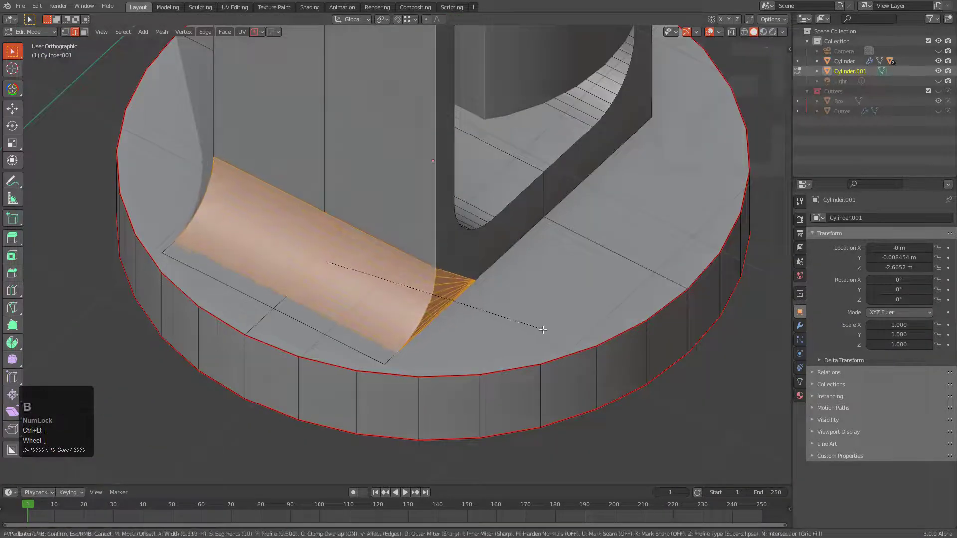
{"action": "scroll", "coordinate": [548, 332], "scroll_direction": "down", "scroll_amount": 1}
{"action": "scroll", "coordinate": [556, 334], "scroll_direction": "up", "scroll_amount": 1}
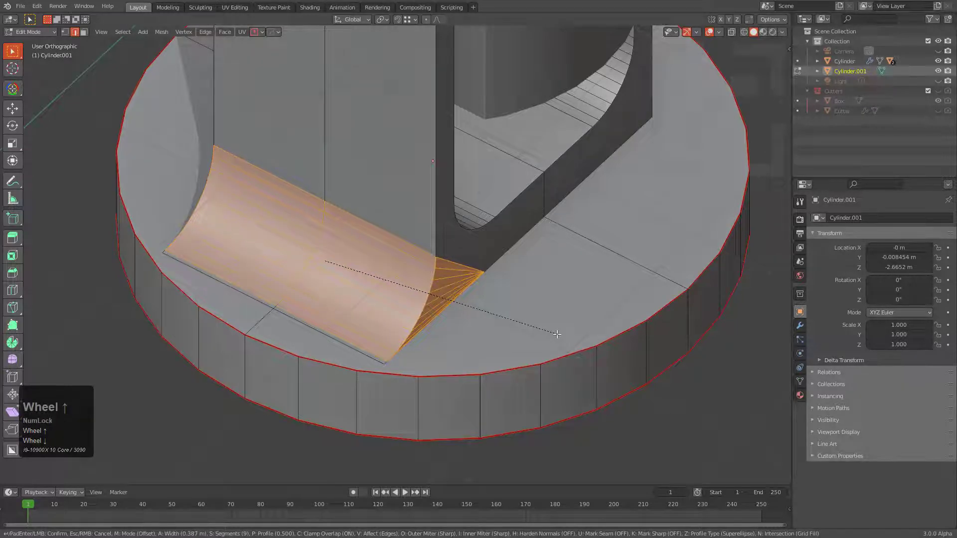
{"action": "left_click", "coordinate": [557, 334]}
Dissolve the fan of stray edges at the fillet's end on the bracket's open side.
{"action": "scroll", "coordinate": [414, 321], "scroll_direction": "up", "scroll_amount": 4}
{"action": "key", "text": "ctrl+x"}
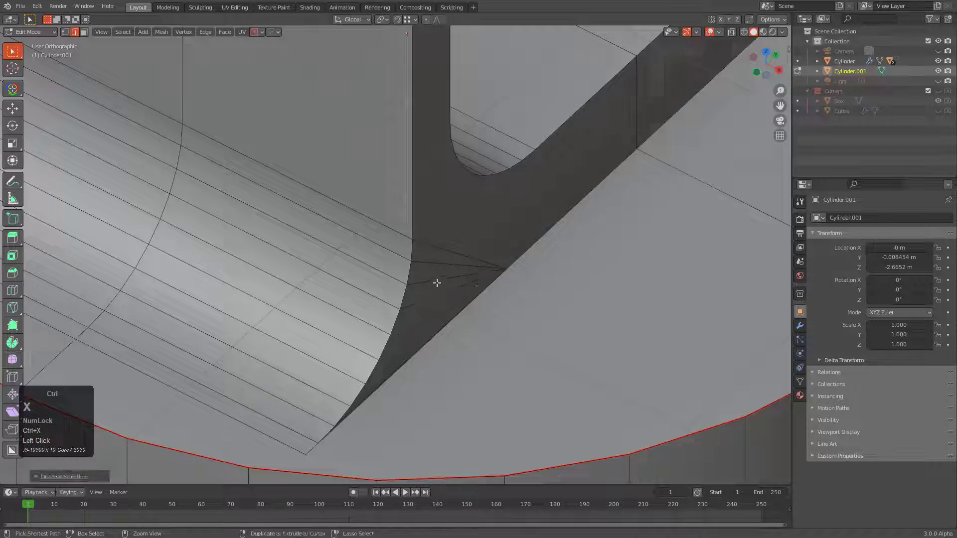
{"action": "left_click", "coordinate": [446, 247]}
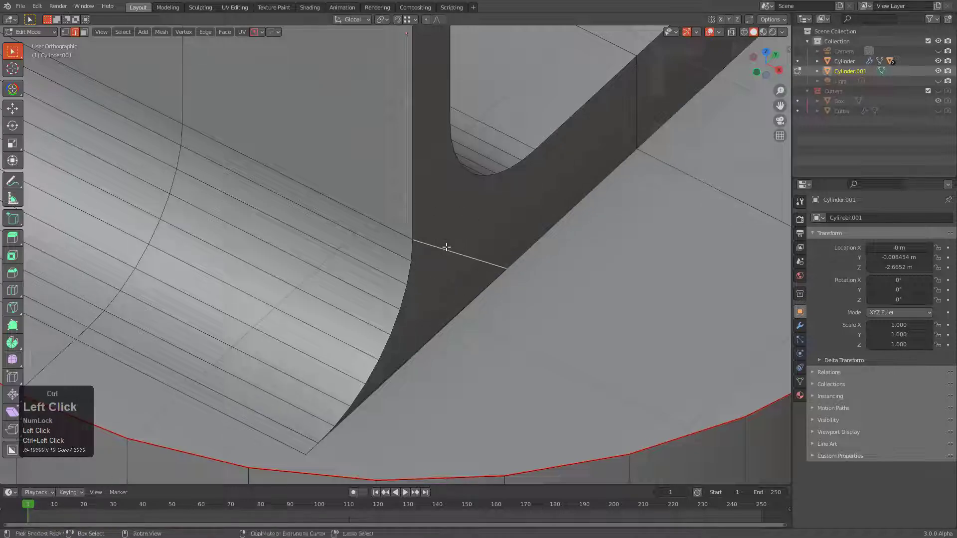
{"action": "key", "text": "ctrl+x"}
{"action": "middle_click_drag", "start_coordinate": [459, 305], "coordinate": [462, 207], "text": "shift"}
{"action": "scroll", "coordinate": [456, 219], "scroll_direction": "up", "scroll_amount": 3}
{"action": "left_click", "coordinate": [441, 242]}
{"action": "key", "text": "g"}
{"action": "right_click", "coordinate": [446, 237]}
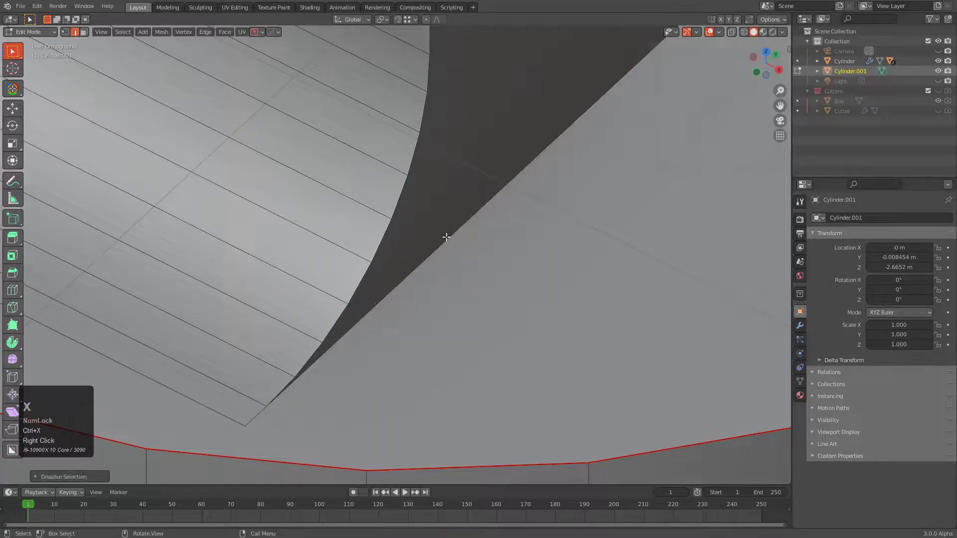
Merge the fillet's end vertex with the knife strip's outer corner vertex using Merge At Last.
{"action": "scroll", "coordinate": [446, 237], "scroll_direction": "down", "scroll_amount": 4}
{"action": "scroll", "coordinate": [439, 244], "scroll_direction": "up", "scroll_amount": 6}
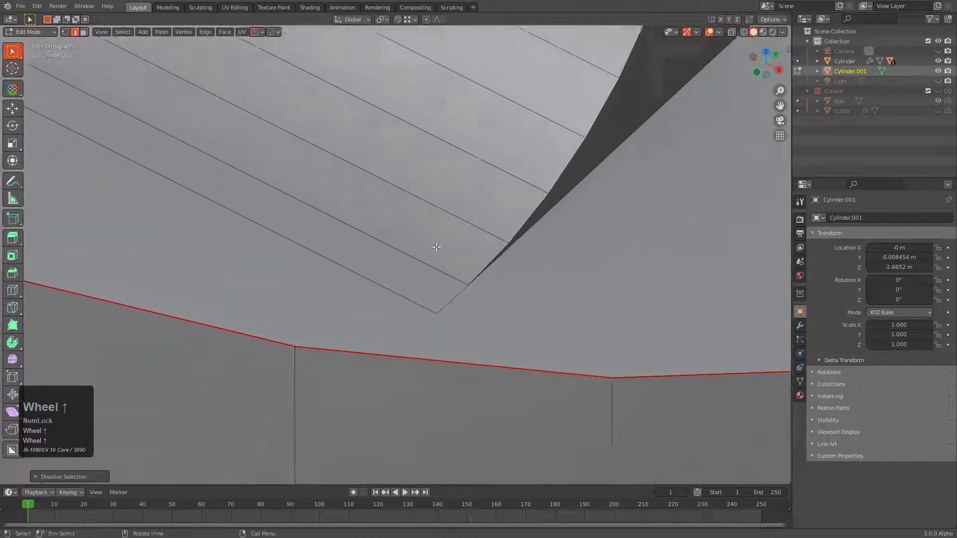
{"action": "key", "text": "1"}
{"action": "key", "text": "m"}
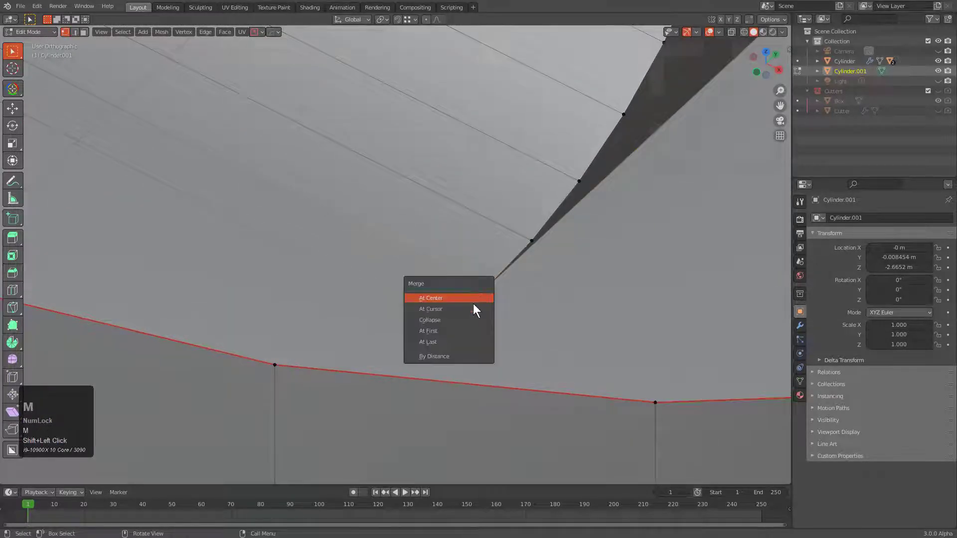
{"action": "left_click", "coordinate": [441, 343]}
Repeat the vertex merge at the middle and far end of the fillet's lower edge and leave Edit Mode.
{"action": "scroll", "coordinate": [406, 286], "scroll_direction": "down", "scroll_amount": 2}
{"action": "middle_click_drag", "start_coordinate": [248, 190], "coordinate": [443, 286], "text": "shift"}
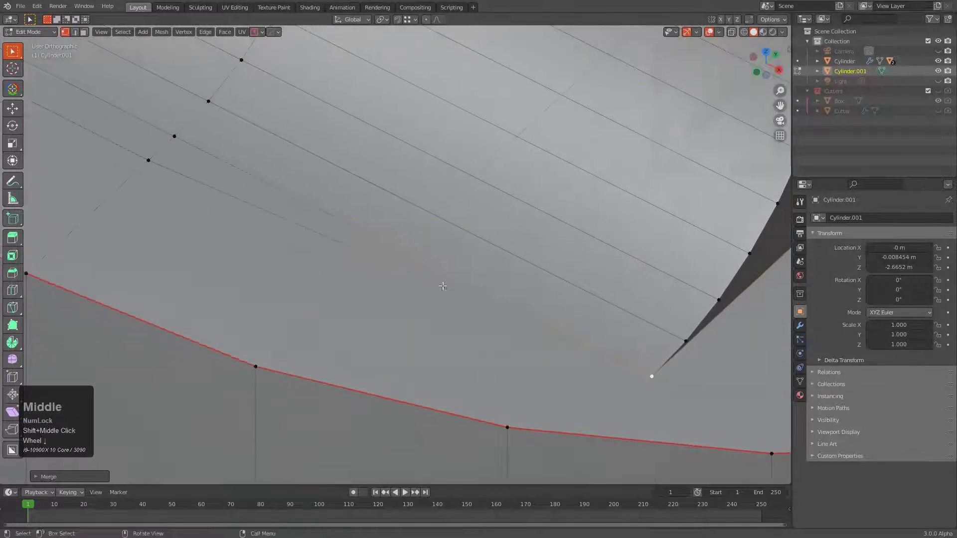
{"action": "scroll", "coordinate": [211, 163], "scroll_direction": "down", "scroll_amount": 1}
{"action": "middle_click_drag", "start_coordinate": [181, 180], "coordinate": [394, 281], "text": "shift"}
{"action": "scroll", "coordinate": [316, 214], "scroll_direction": "down", "scroll_amount": 3}
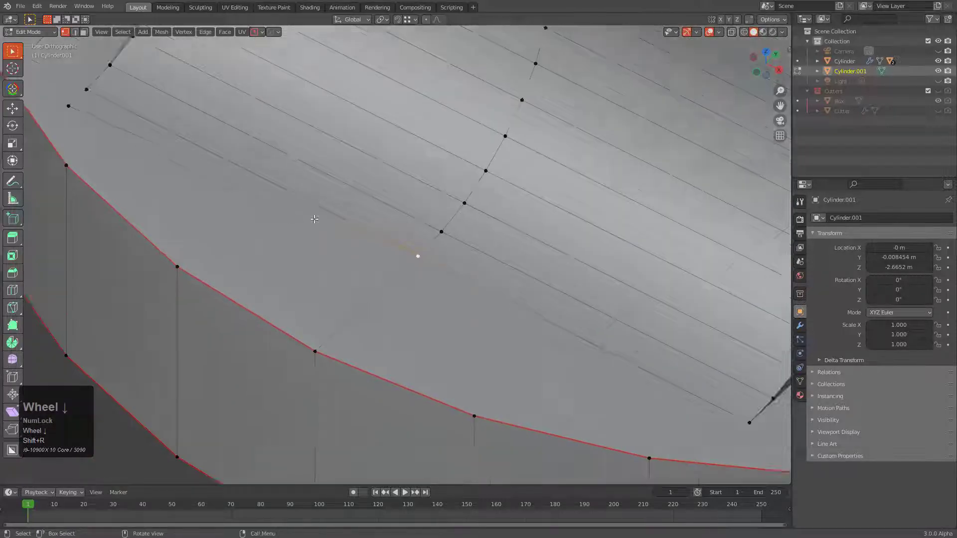
{"action": "middle_click_drag", "start_coordinate": [316, 214], "coordinate": [166, 138], "text": "shift"}
{"action": "scroll", "coordinate": [329, 218], "scroll_direction": "down", "scroll_amount": 2}
{"action": "key", "text": "Tab"}
Symmetrize the bracket and base across Y to copy the fillet to the opposite side.
{"action": "scroll", "coordinate": [584, 233], "scroll_direction": "down", "scroll_amount": 3}
{"action": "scroll", "coordinate": [445, 248], "scroll_direction": "down", "scroll_amount": 1}
{"action": "middle_click_drag", "start_coordinate": [584, 233], "coordinate": [429, 248], "text": "shift"}
{"action": "scroll", "coordinate": [434, 279], "scroll_direction": "down", "scroll_amount": 1, "text": "shift"}
{"action": "key", "text": "alt+x"}
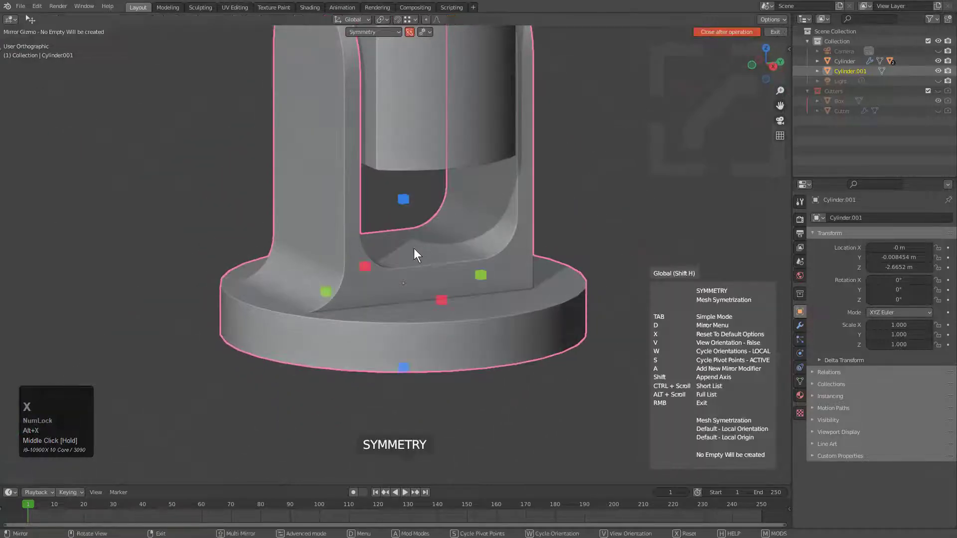
{"action": "left_click", "coordinate": [326, 289]}
{"action": "middle_click_drag", "start_coordinate": [427, 302], "coordinate": [280, 301]}
{"action": "scroll", "coordinate": [280, 301], "scroll_direction": "down", "scroll_amount": 2}
{"action": "middle_click_drag", "start_coordinate": [344, 272], "coordinate": [469, 341], "text": "shift"}
{"action": "scroll", "coordinate": [468, 341], "scroll_direction": "down", "scroll_amount": 1}
{"action": "middle_click_drag", "start_coordinate": [461, 274], "coordinate": [462, 303], "text": "shift"}
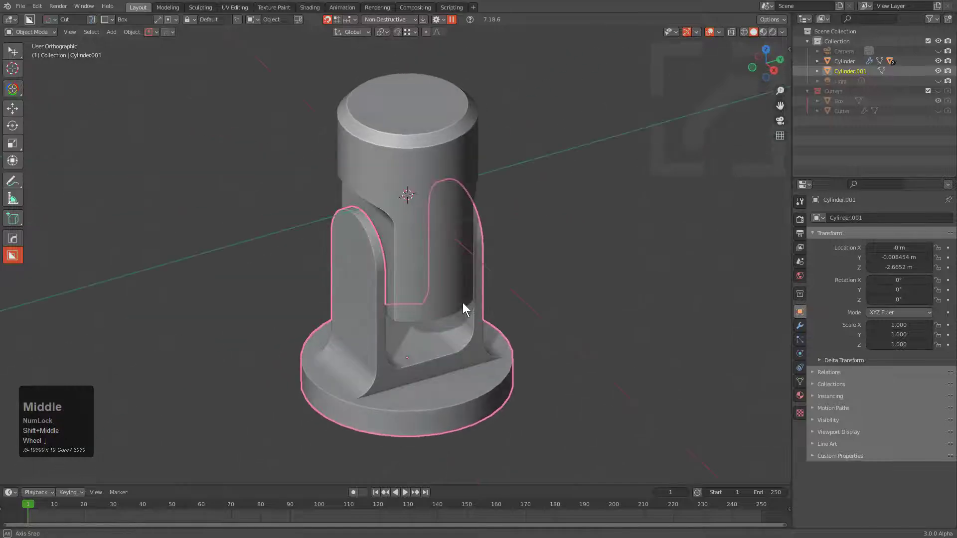
{"action": "key", "text": "a"}
{"action": "left_click", "coordinate": [451, 262]}
{"action": "key", "text": "r"}
{"action": "right_click", "coordinate": [402, 276]}
{"action": "scroll", "coordinate": [402, 276], "scroll_direction": "up", "scroll_amount": 2}
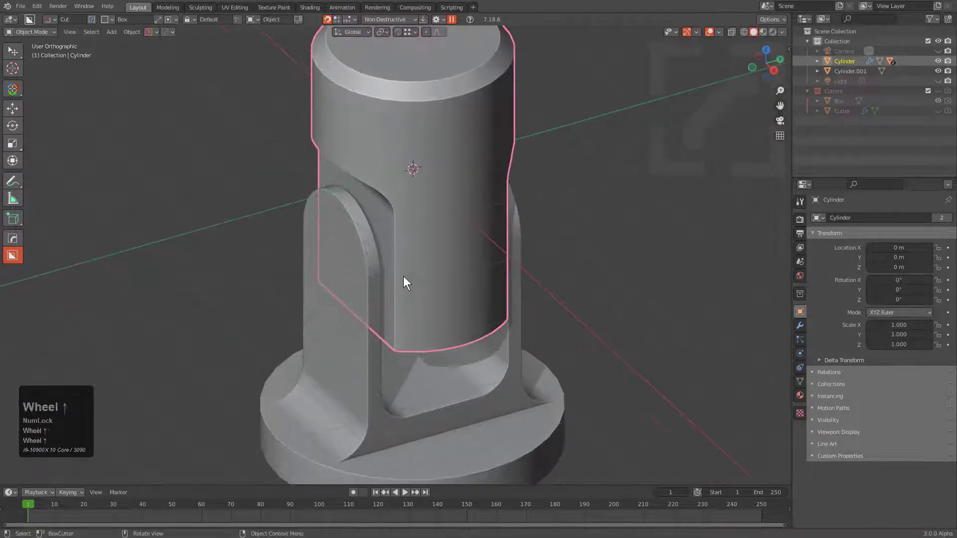
Select the bracket and set the BoxCutter cutting shape to Circle.
{"action": "left_click", "coordinate": [342, 267]}
{"action": "middle_click_drag", "start_coordinate": [341, 267], "coordinate": [422, 277]}
{"action": "key", "text": "Tab"}
{"action": "scroll", "coordinate": [425, 287], "scroll_direction": "up", "scroll_amount": 3}
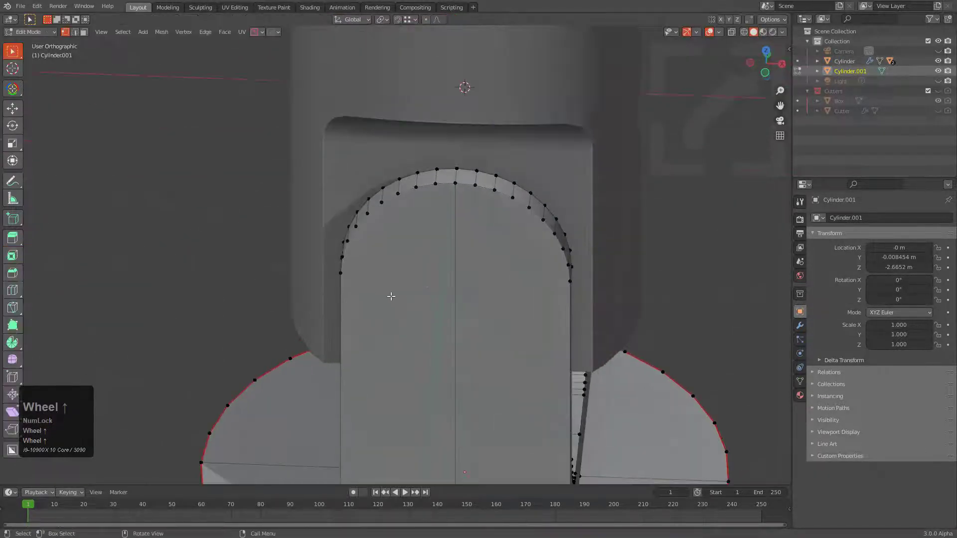
{"action": "key", "text": "Tab"}
{"action": "scroll", "coordinate": [379, 296], "scroll_direction": "down", "scroll_amount": 3}
{"action": "key", "text": "d"}
{"action": "left_click", "coordinate": [297, 299]}
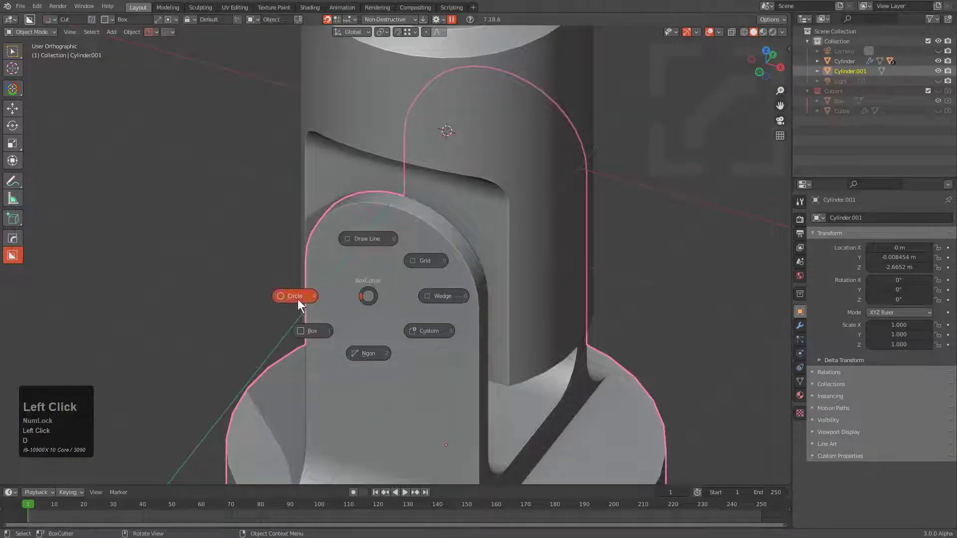
{"action": "key", "text": "ctrl"}
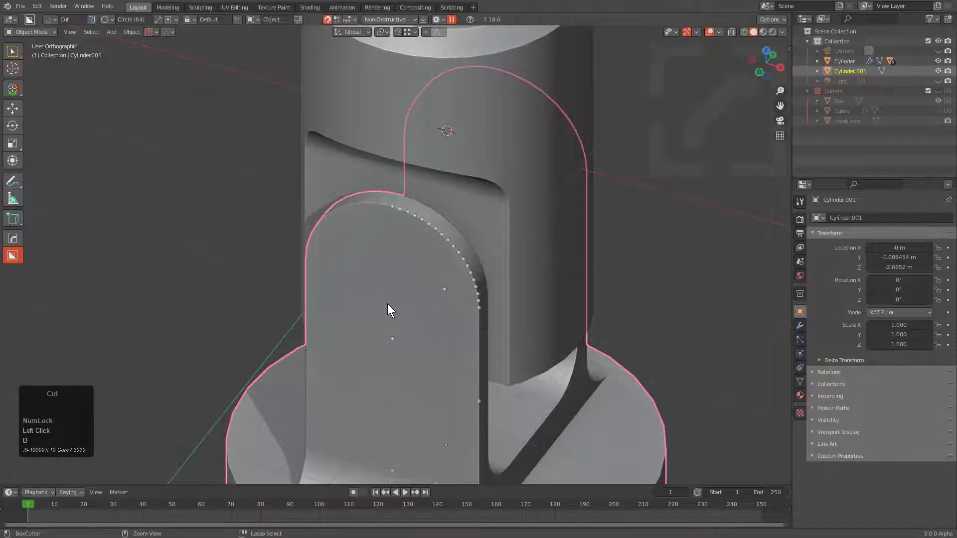
Connect the arch's two end vertices across the bracket's outer face and cut a circular hole about 0.759 wide centred on that line.
{"action": "key", "text": "Tab"}
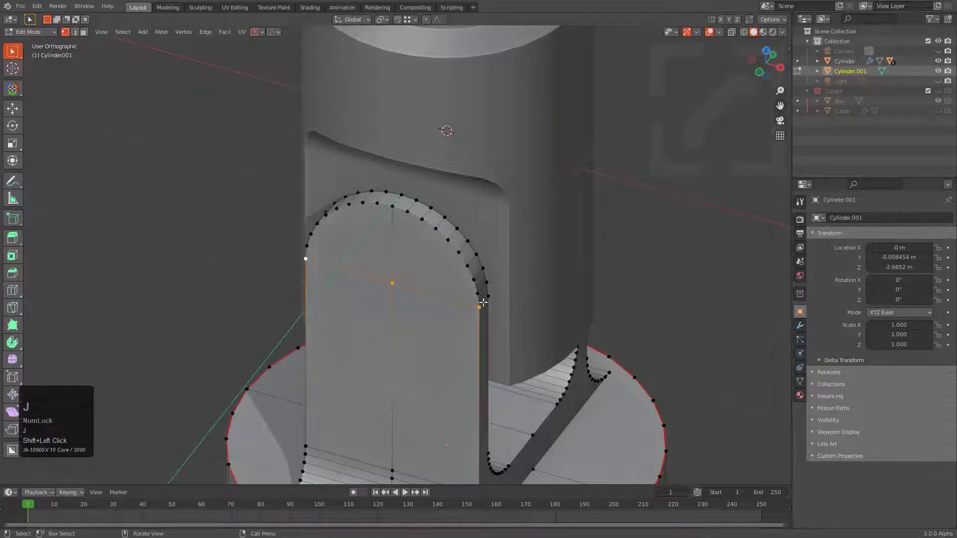
{"action": "middle_click_drag", "start_coordinate": [412, 299], "coordinate": [396, 316]}
{"action": "scroll", "coordinate": [396, 315], "scroll_direction": "up", "scroll_amount": 2}
{"action": "key", "text": "Tab"}
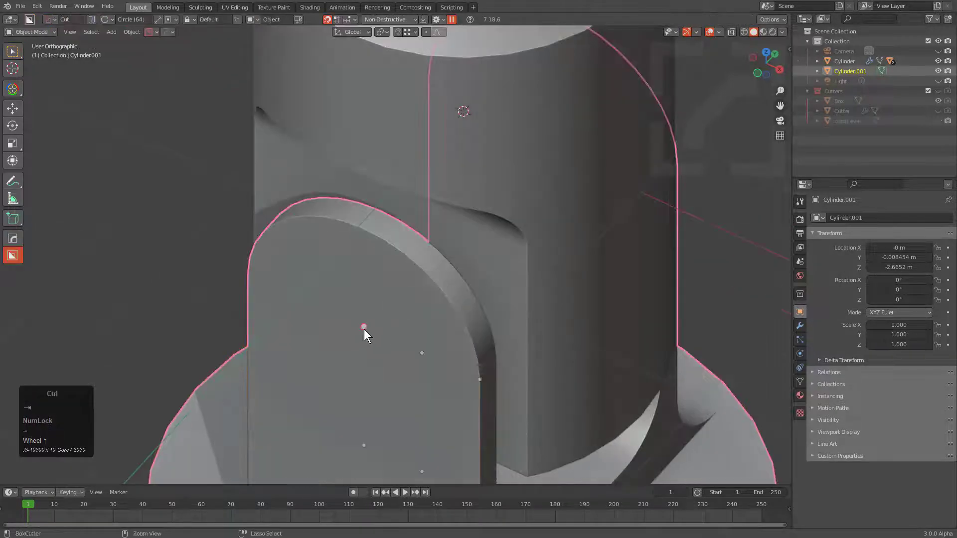
{"action": "mouse_move", "coordinate": [364, 329]}
{"action": "left_mouse_down", "text": "ctrl"}
{"action": "mouse_move", "coordinate": [445, 358]}
{"action": "mouse_move", "coordinate": [431, 351]}
{"action": "left_mouse_up", "text": "ctrl"}
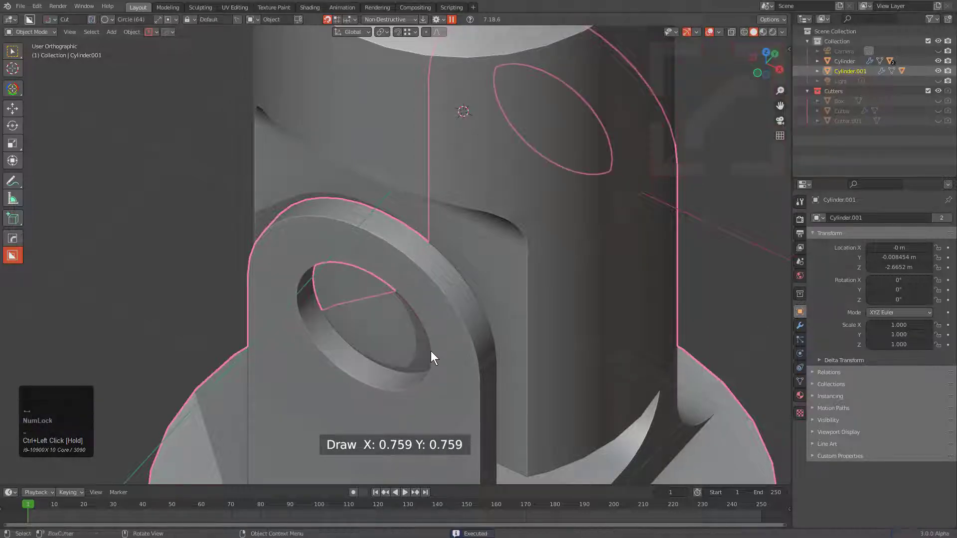
Reveal the circular cutter of the bracket hole by scrolling through the bracket's booleans with Ever Scroll.
{"action": "scroll", "coordinate": [481, 325], "scroll_direction": "down", "scroll_amount": 3}
{"action": "middle_click_drag", "start_coordinate": [482, 325], "coordinate": [407, 303]}
{"action": "scroll", "coordinate": [429, 292], "scroll_direction": "up", "scroll_amount": 4}
{"action": "key", "text": "q"}
{"action": "left_click", "coordinate": [402, 311]}
Add a vertex-group bevel of about 0.096 to the outer end face of the circular cutter to chamfer the hole's rim.
{"action": "scroll", "coordinate": [401, 311], "scroll_direction": "down", "scroll_amount": 2}
{"action": "scroll", "coordinate": [407, 303], "scroll_direction": "up", "scroll_amount": 3}
{"action": "key", "text": "Tab"}
{"action": "key", "text": "3"}
{"action": "left_click", "coordinate": [346, 305]}
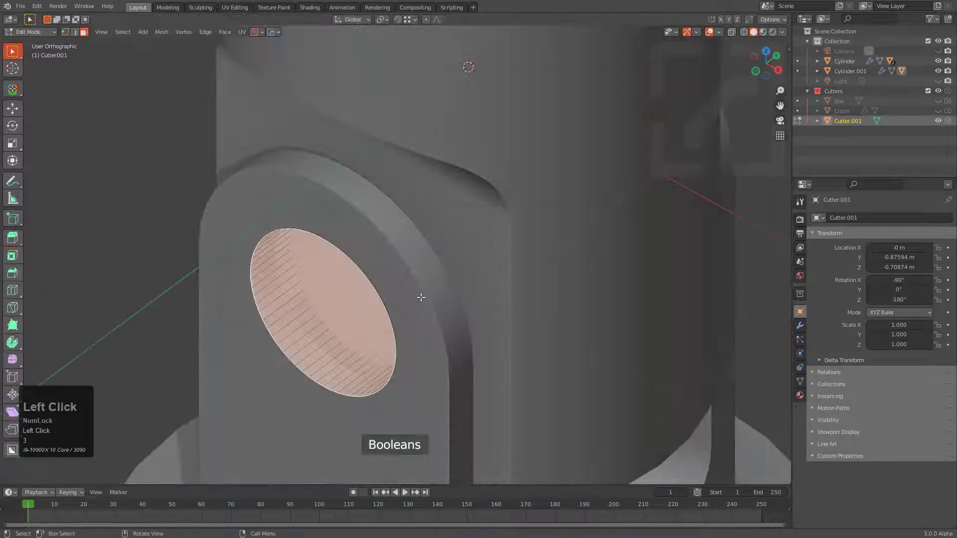
{"action": "key", "text": "q"}
{"action": "left_click", "coordinate": [420, 297]}
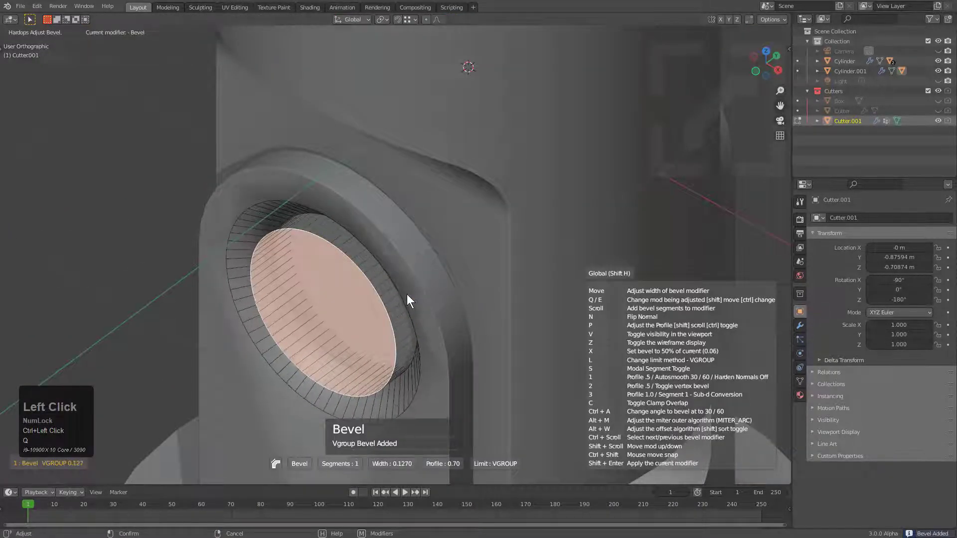
{"action": "left_click", "coordinate": [410, 294]}
Leave Edit Mode, select the bracket and apply Sharpen to clean up its shading.
{"action": "key", "text": "Tab"}
{"action": "key", "text": "1"}
{"action": "left_click", "coordinate": [413, 294]}
{"action": "key", "text": "q"}
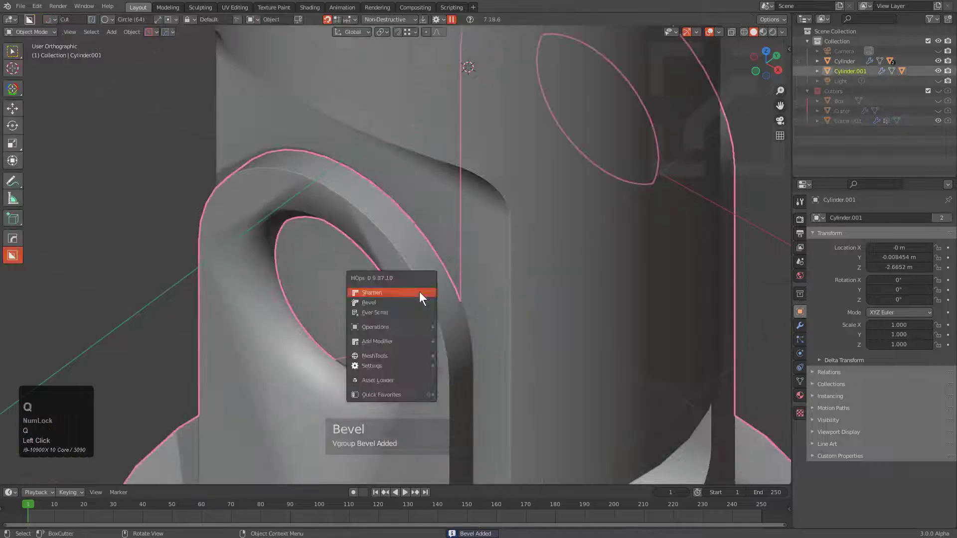
{"action": "left_click", "coordinate": [420, 291], "text": "shift"}
{"action": "left_click", "coordinate": [420, 291]}
Mirror the bracket with its chamfered hole across the Y axis using a mirror modifier.
{"action": "scroll", "coordinate": [430, 295], "scroll_direction": "down", "scroll_amount": 5}
{"action": "middle_click_drag", "start_coordinate": [432, 297], "coordinate": [394, 260]}
{"action": "scroll", "coordinate": [394, 261], "scroll_direction": "up", "scroll_amount": 3}
{"action": "left_click", "coordinate": [394, 258]}
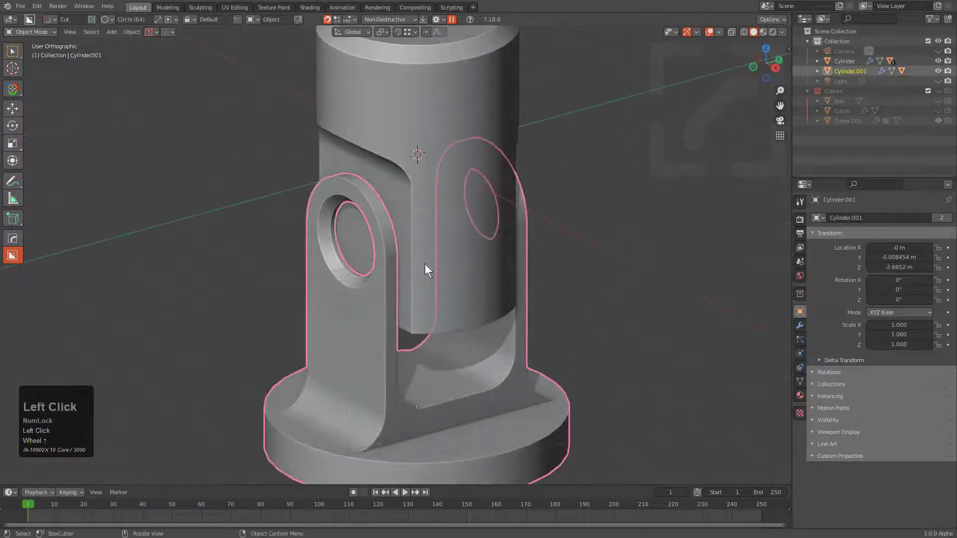
{"action": "key", "text": "alt+x"}
{"action": "key", "text": "x"}
{"action": "middle_click_drag", "start_coordinate": [387, 384], "coordinate": [400, 320]}
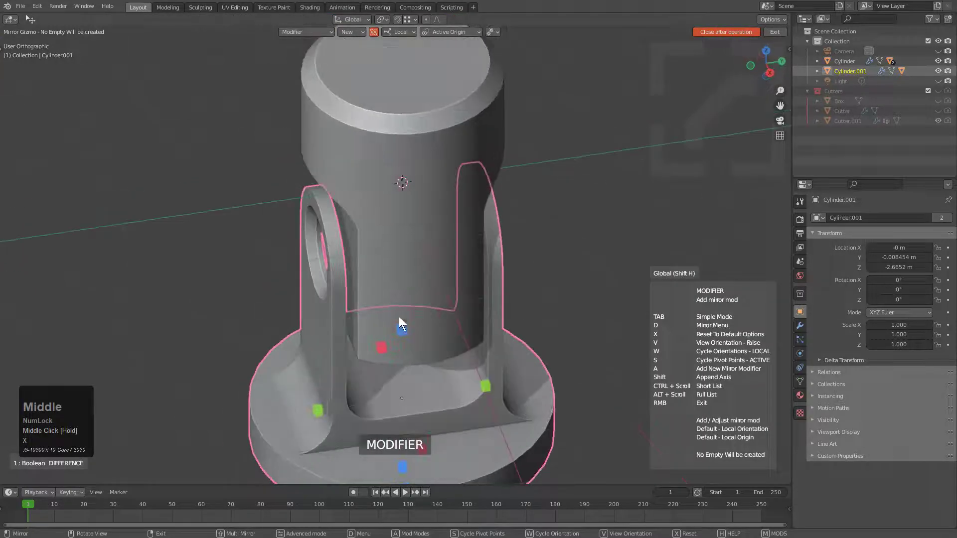
{"action": "left_click", "coordinate": [325, 406]}
Bring the hole's cutter back into view and duplicate it as a solid-shaded object in the active collection.
{"action": "middle_click_drag", "start_coordinate": [446, 359], "coordinate": [441, 315]}
{"action": "scroll", "coordinate": [394, 294], "scroll_direction": "up", "scroll_amount": 3}
{"action": "left_click", "coordinate": [384, 291]}
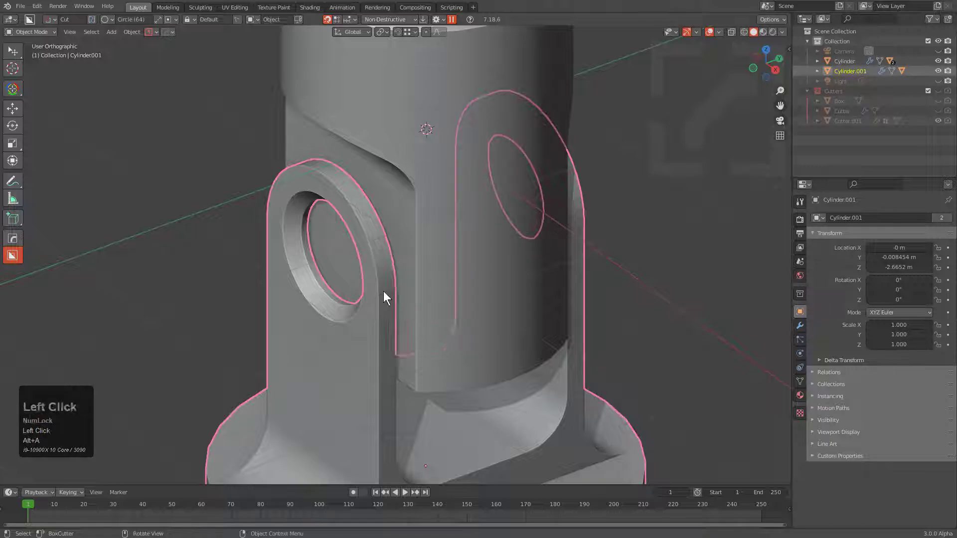
{"action": "key", "text": "q"}
{"action": "left_click", "coordinate": [433, 296]}
{"action": "left_click", "coordinate": [455, 288]}
{"action": "key", "text": "q"}
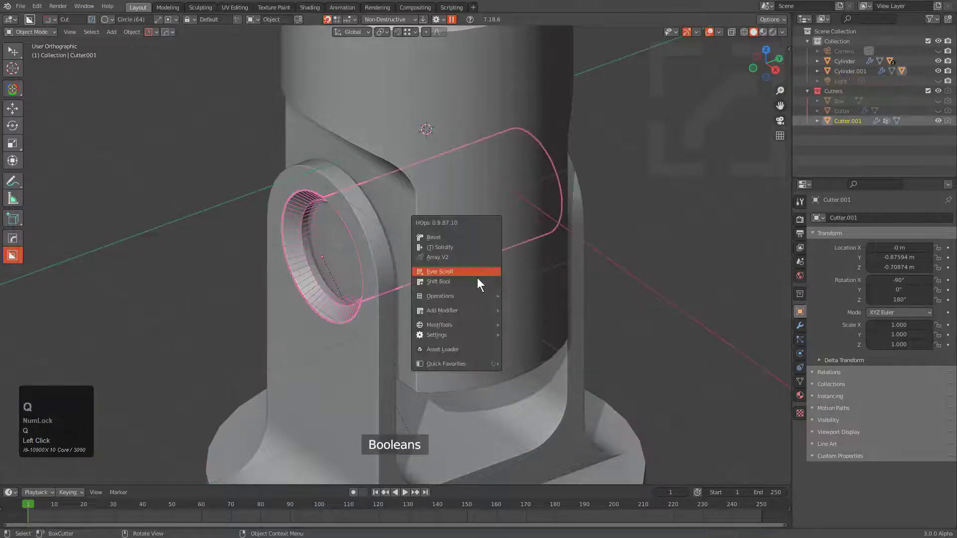
{"action": "mouse_move", "coordinate": [465, 334]}
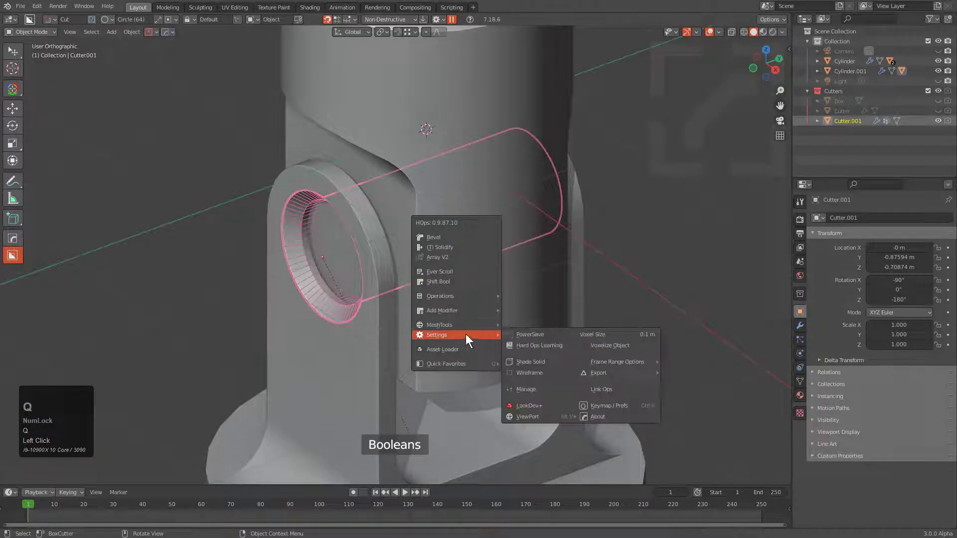
{"action": "left_click", "coordinate": [536, 364], "text": "shift"}
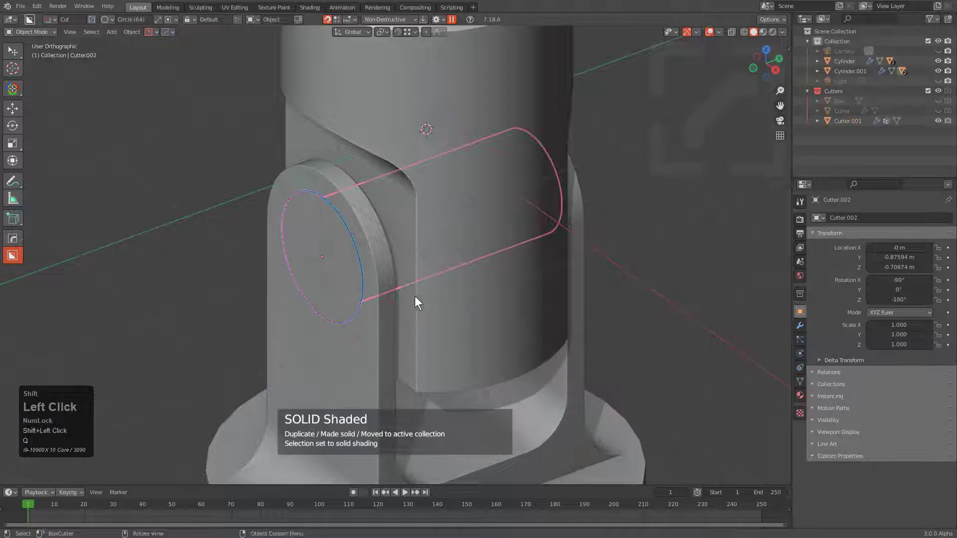
Recalculate the normals on all faces of the duplicated solid pin in Edit Mode.
{"action": "middle_click_drag", "start_coordinate": [415, 296], "coordinate": [444, 292]}
{"action": "scroll", "coordinate": [444, 292], "scroll_direction": "up", "scroll_amount": 2}
{"action": "key", "text": "Tab"}
{"action": "key", "text": "a"}
{"action": "key", "text": "shift+n"}
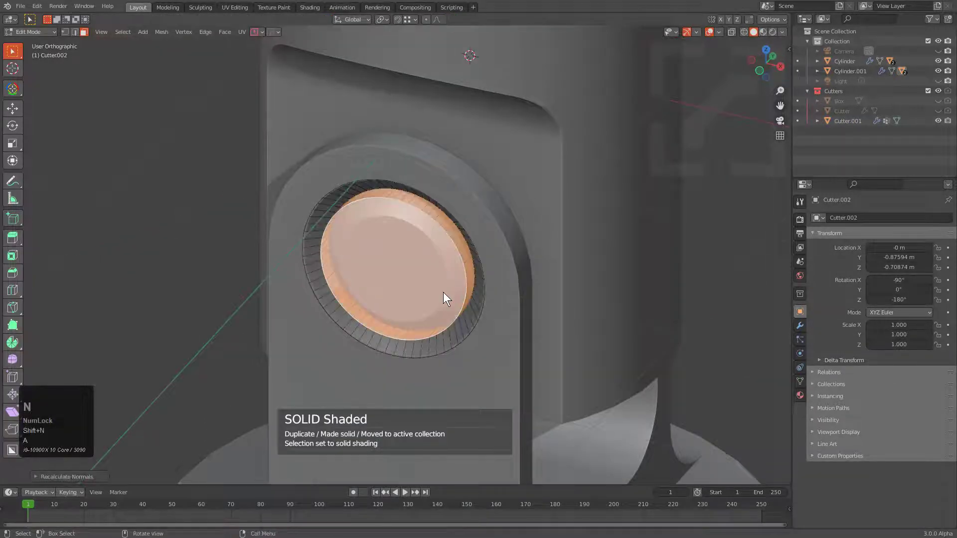
{"action": "key", "text": "Tab"}
Adjust the width of the vertex-group bevel on the solid pin's outer end.
{"action": "scroll", "coordinate": [543, 282], "scroll_direction": "up", "scroll_amount": 3}
{"action": "key", "text": "q"}
{"action": "left_click", "coordinate": [528, 211]}
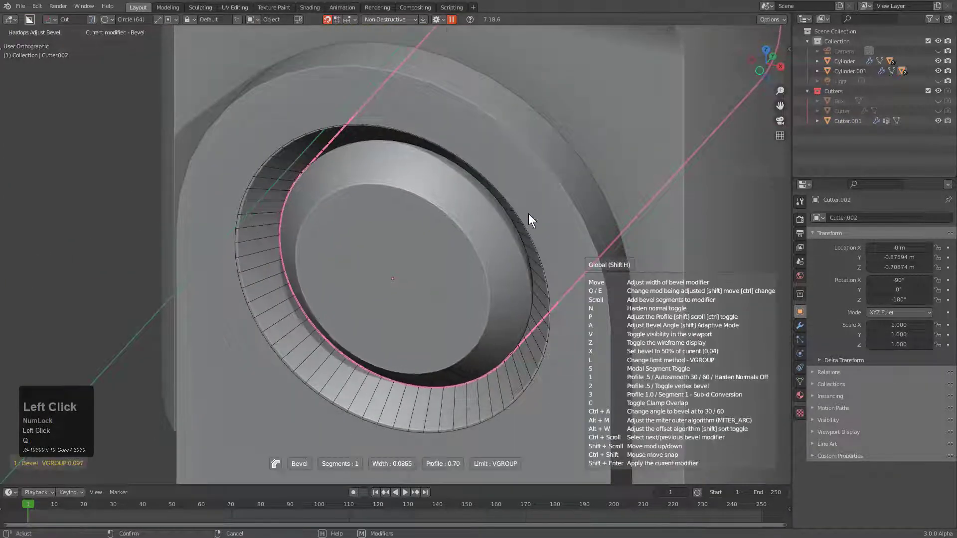
{"action": "left_click", "coordinate": [529, 213]}
Mirror the solid pin across Y with the main cylinder as the mirror object and deselect everything.
{"action": "scroll", "coordinate": [529, 213], "scroll_direction": "down", "scroll_amount": 6}
{"action": "middle_click_drag", "start_coordinate": [495, 300], "coordinate": [450, 298]}
{"action": "left_click", "coordinate": [449, 235], "text": "shift"}
{"action": "key", "text": "alt+x"}
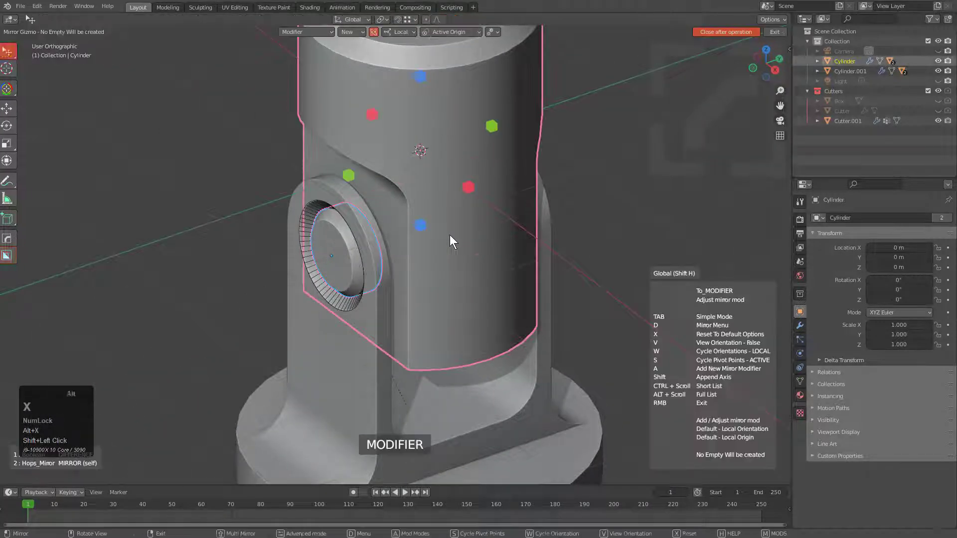
{"action": "left_click", "coordinate": [344, 178]}
{"action": "key", "text": "alt+a"}
Add one centred loop cut around the middle of the hole's cutter with X-ray on.
{"action": "middle_click_drag", "start_coordinate": [448, 243], "coordinate": [393, 220]}
{"action": "left_click", "coordinate": [323, 220]}
{"action": "left_click", "coordinate": [323, 219]}
{"action": "key", "text": "Tab"}
{"action": "key", "text": "alt+z"}
{"action": "key", "text": "ctrl+r"}
{"action": "left_click", "coordinate": [393, 220]}
{"action": "right_click", "coordinate": [393, 223]}
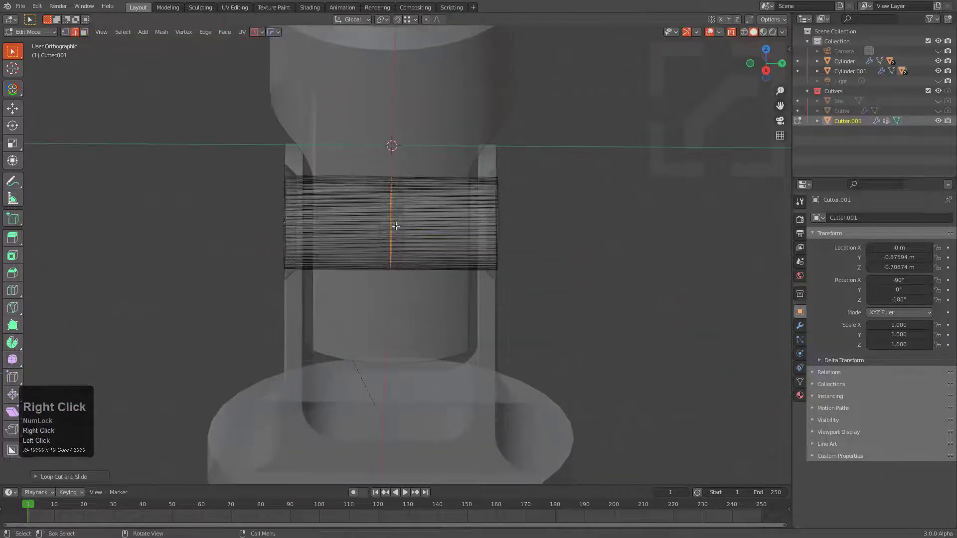
Remove the cutter's middle edge loop from all vertex groups.
{"action": "scroll", "coordinate": [428, 214], "scroll_direction": "up", "scroll_amount": 3}
{"action": "key", "text": "ctrl+g"}
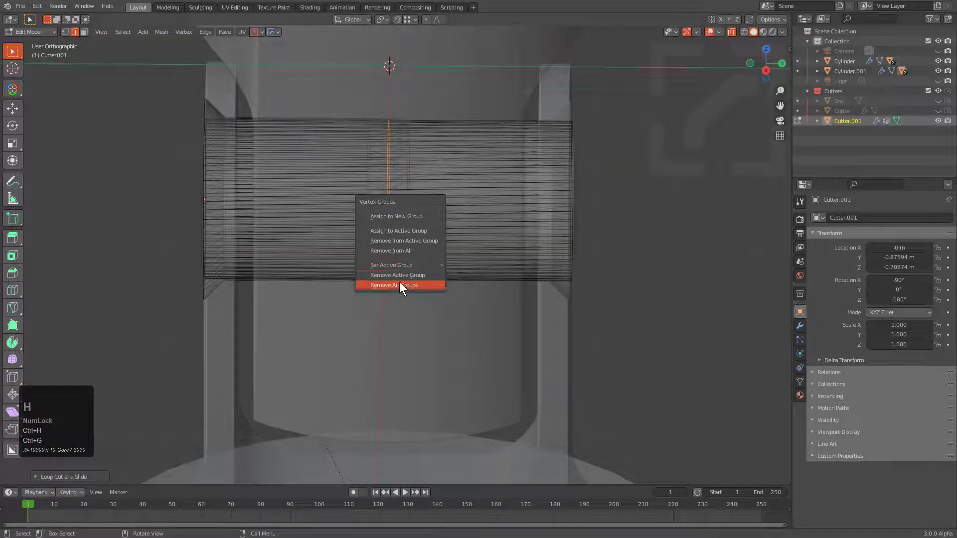
{"action": "left_click", "coordinate": [405, 249]}
Snap the 3D cursor to the centre of the cutter's middle edge loop, leave Edit Mode and turn X-ray off.
{"action": "middle_click_drag", "start_coordinate": [414, 171], "coordinate": [446, 239]}
{"action": "scroll", "coordinate": [468, 247], "scroll_direction": "down", "scroll_amount": 1}
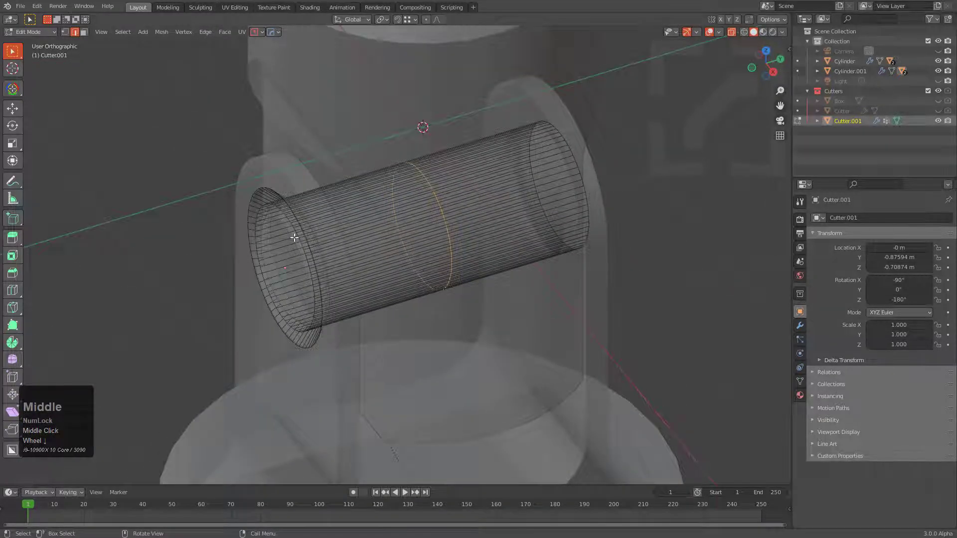
{"action": "key", "text": "shift+s"}
{"action": "left_click", "coordinate": [527, 214]}
{"action": "scroll", "coordinate": [494, 226], "scroll_direction": "down", "scroll_amount": 3}
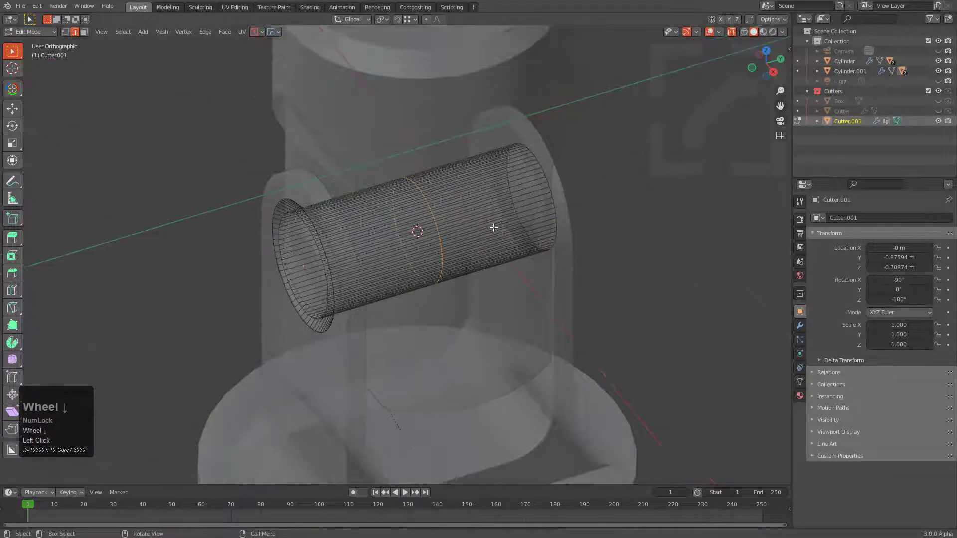
{"action": "key", "text": "Tab"}
{"action": "key", "text": "alt+z"}
Try moving the main cylinder's origin to the 3D cursor at the cutter's centre.
{"action": "left_click", "coordinate": [444, 309]}
{"action": "key", "text": "shift+s"}
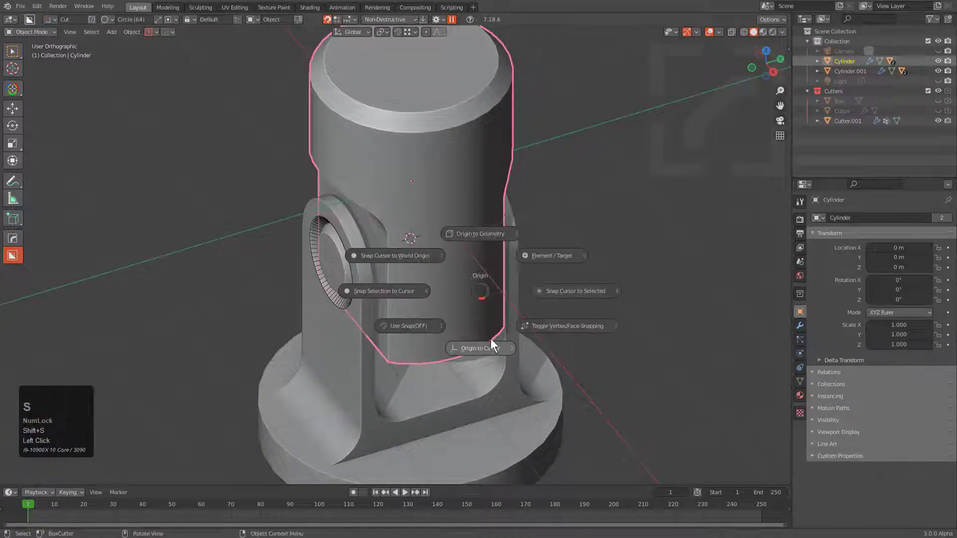
{"action": "left_click", "coordinate": [479, 347]}
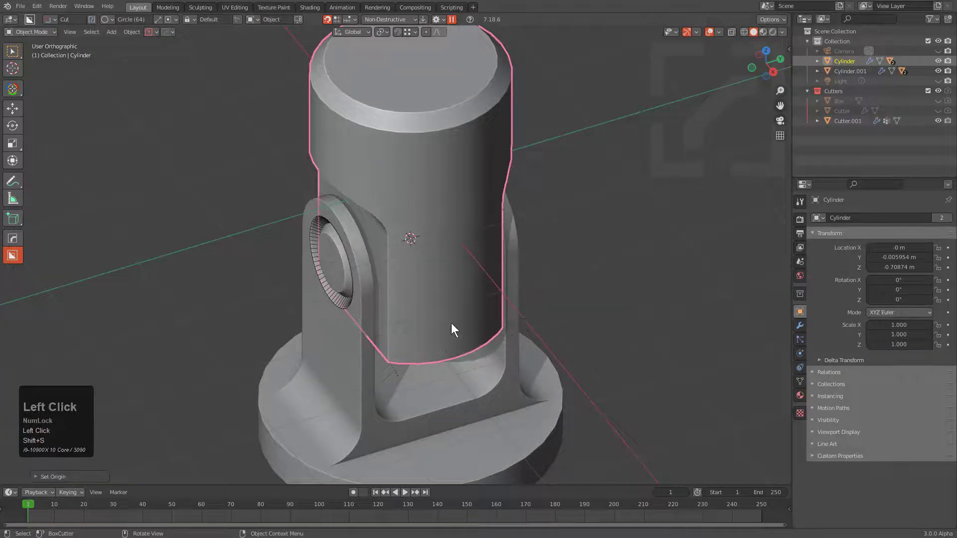
{"action": "middle_click_drag", "start_coordinate": [451, 323], "coordinate": [415, 265]}
{"action": "key", "text": "ctrl+z"}
Examine the main cylinder's edge loops and how its centre line lines up with the 3D cursor from the side.
{"action": "scroll", "coordinate": [415, 256], "scroll_direction": "up", "scroll_amount": 1}
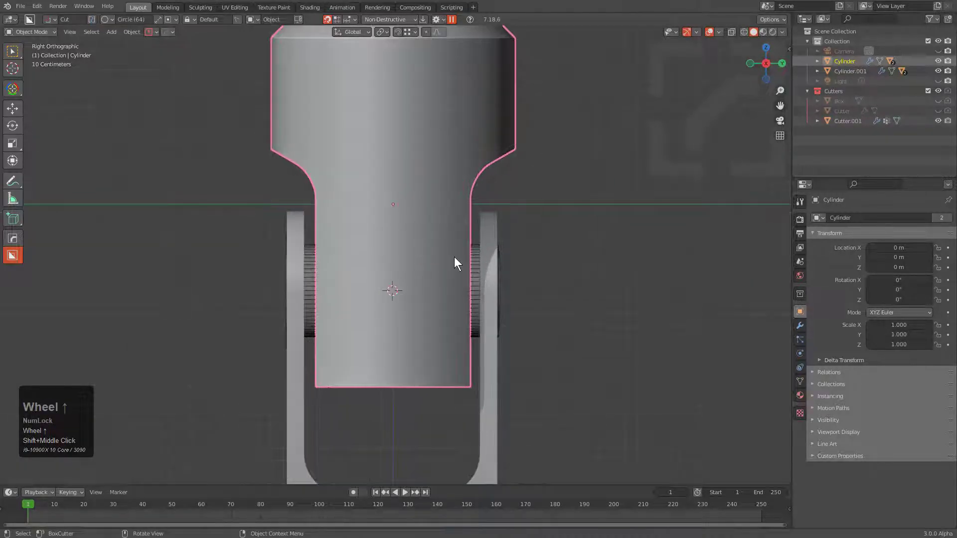
{"action": "key", "text": "Tab"}
{"action": "middle_click_drag", "start_coordinate": [434, 330], "coordinate": [431, 258]}
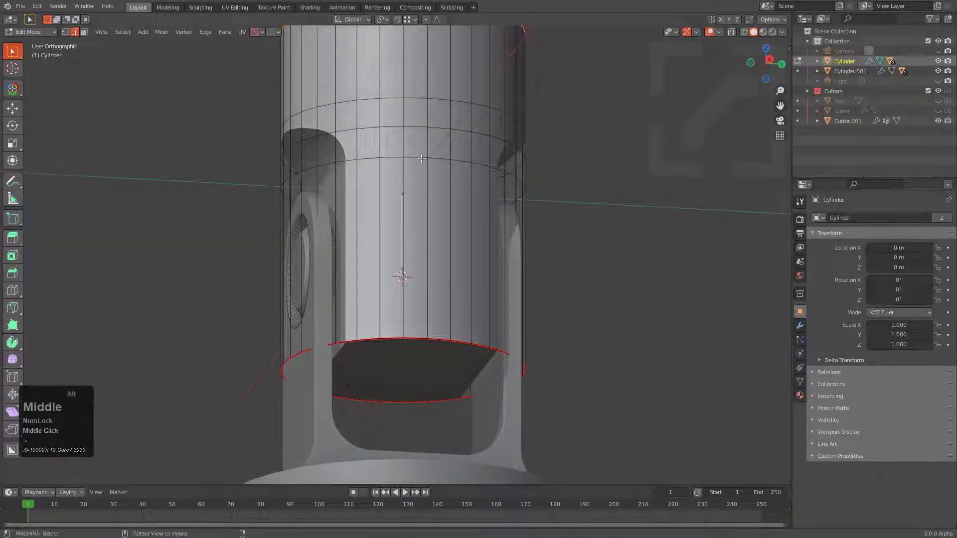
{"action": "middle_click_drag", "start_coordinate": [391, 220], "coordinate": [403, 244]}
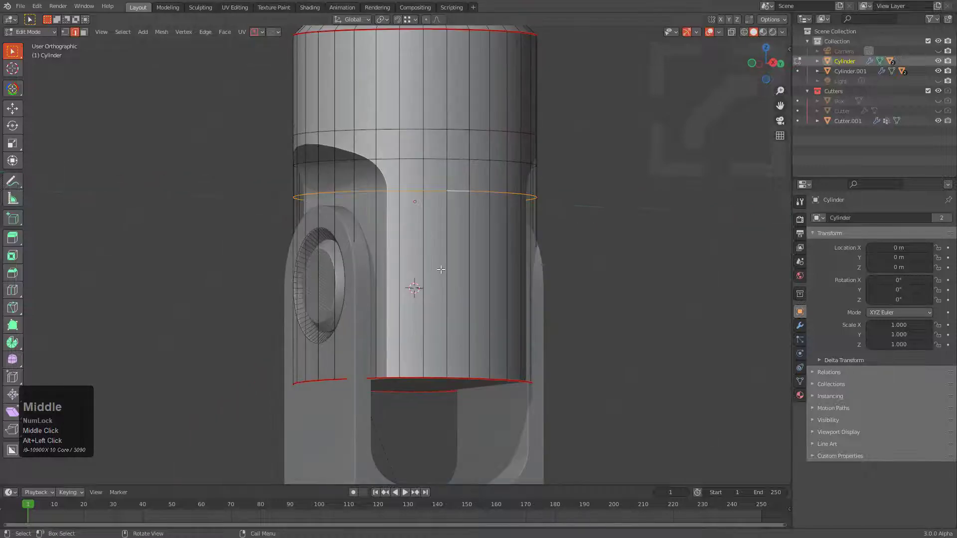
{"action": "middle_click_drag", "start_coordinate": [440, 269], "coordinate": [387, 280]}
{"action": "scroll", "coordinate": [414, 301], "scroll_direction": "up", "scroll_amount": 2}
{"action": "key", "text": "Tab"}
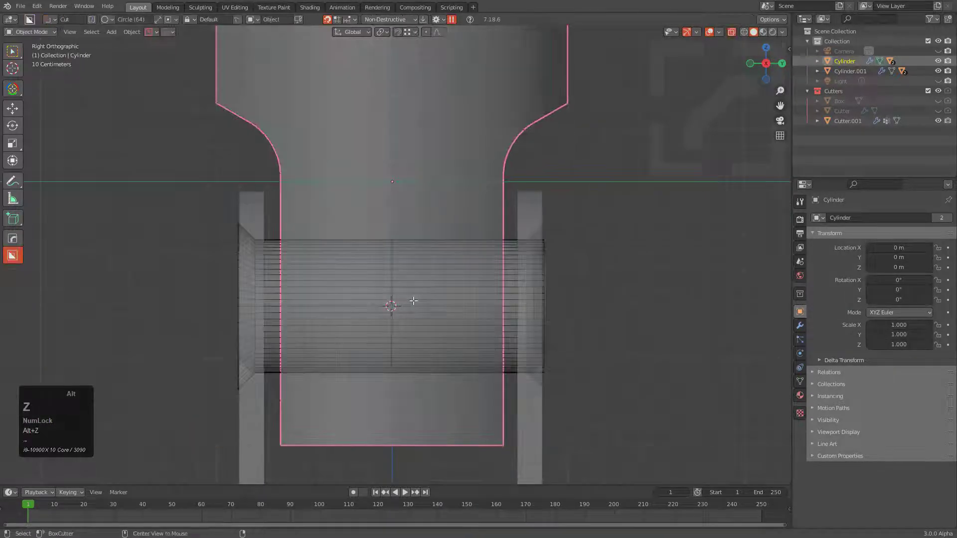
{"action": "scroll", "coordinate": [432, 256], "scroll_direction": "up", "scroll_amount": 4}
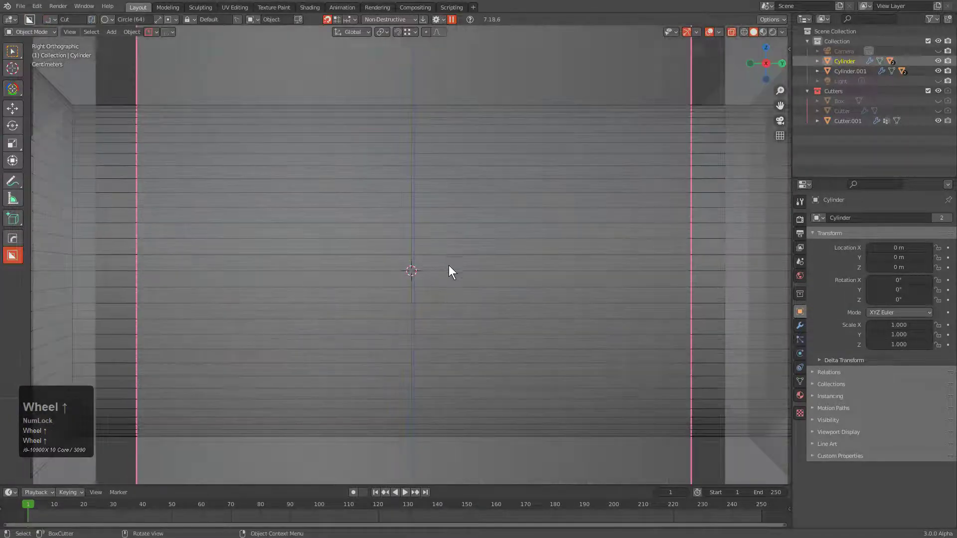
{"action": "scroll", "coordinate": [554, 248], "scroll_direction": "down", "scroll_amount": 5}
Reset the X axis of the middle edge loop on the hole's cutter with Reset Axis and leave Edit Mode.
{"action": "left_click", "coordinate": [541, 241]}
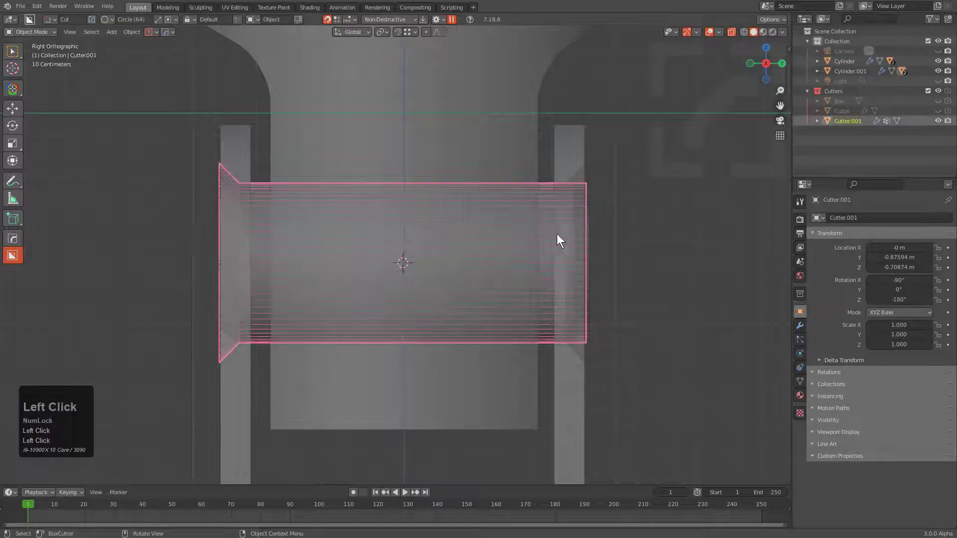
{"action": "scroll", "coordinate": [557, 238], "scroll_direction": "up", "scroll_amount": 6}
{"action": "scroll", "coordinate": [434, 217], "scroll_direction": "down", "scroll_amount": 1}
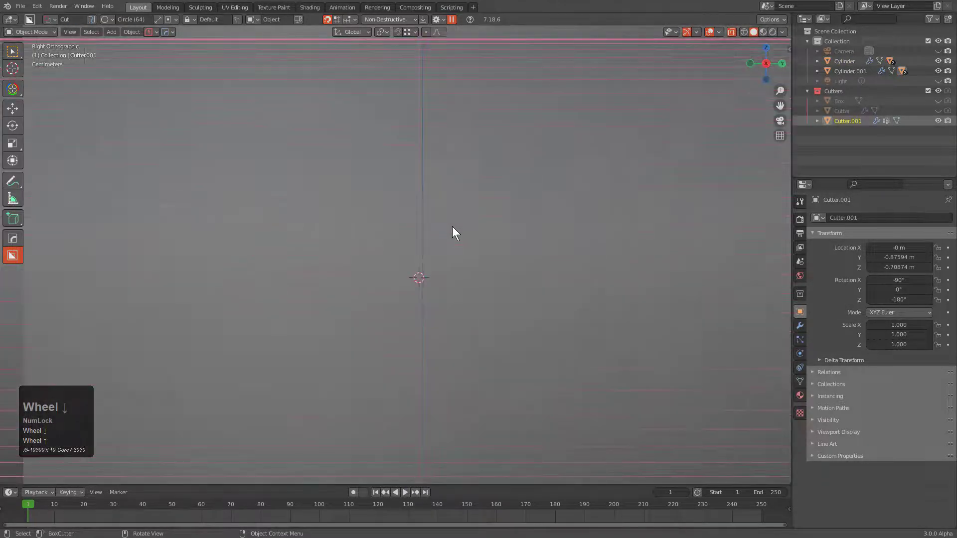
{"action": "key", "text": "Tab"}
{"action": "scroll", "coordinate": [449, 226], "scroll_direction": "up", "scroll_amount": 3}
{"action": "key", "text": "q"}
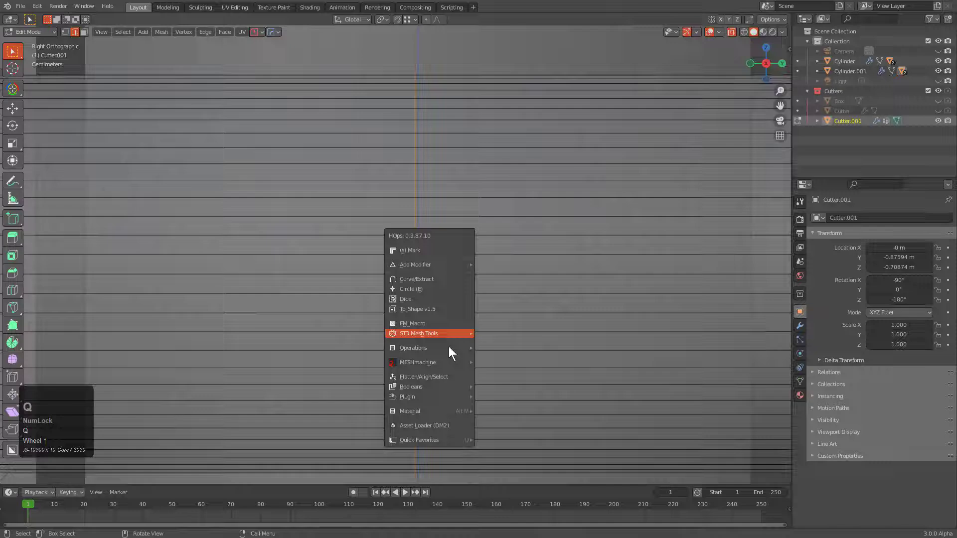
{"action": "left_click", "coordinate": [441, 376]}
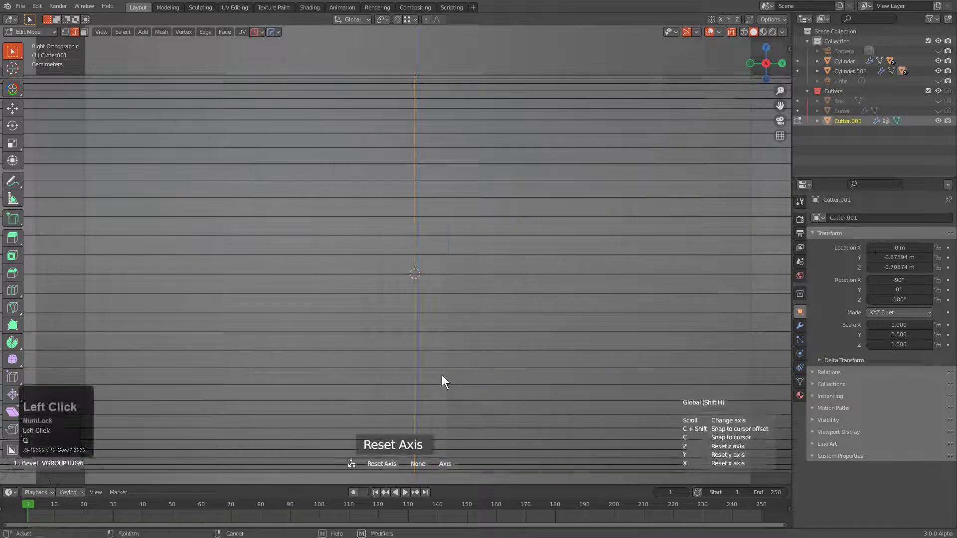
{"action": "key", "text": "x"}
{"action": "key", "text": "x"}
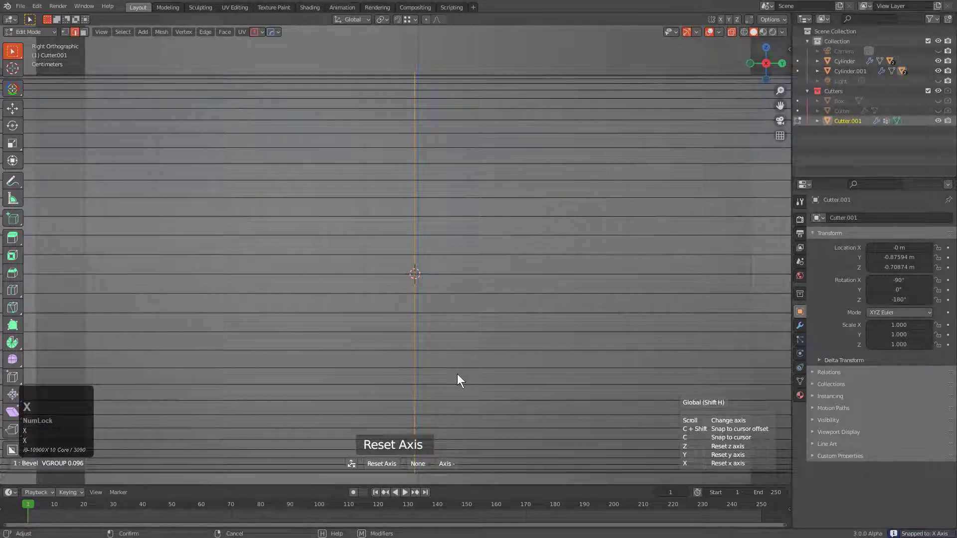
{"action": "left_click", "coordinate": [456, 374]}
{"action": "scroll", "coordinate": [456, 279], "scroll_direction": "down", "scroll_amount": 2}
{"action": "middle_click_drag", "start_coordinate": [449, 263], "coordinate": [433, 339], "text": "shift"}
{"action": "key", "text": "Tab"}
{"action": "scroll", "coordinate": [456, 267], "scroll_direction": "down", "scroll_amount": 1}
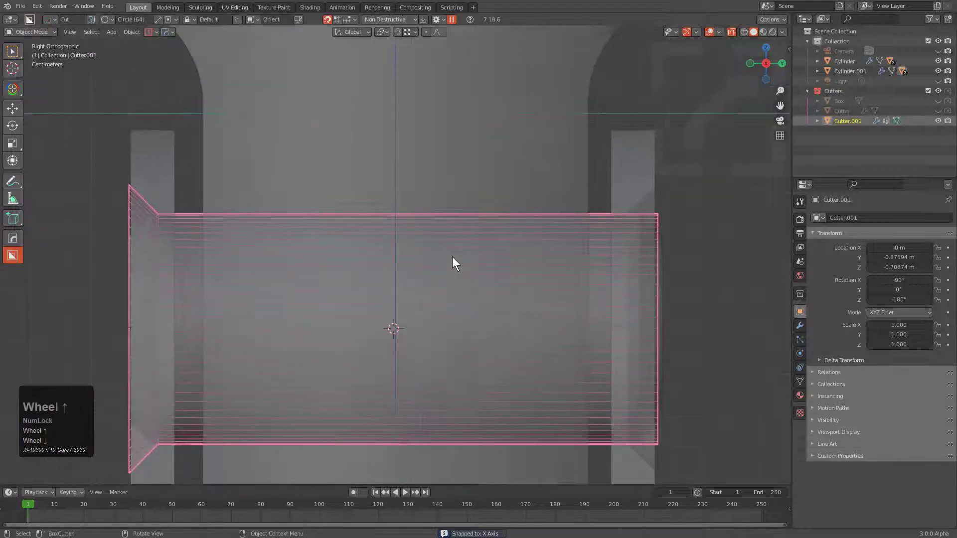
Set the hole cutter's origin to its selected middle edge loop in Edit Mode.
{"action": "scroll", "coordinate": [441, 253], "scroll_direction": "up", "scroll_amount": 2}
{"action": "scroll", "coordinate": [433, 255], "scroll_direction": "down", "scroll_amount": 1}
{"action": "scroll", "coordinate": [433, 256], "scroll_direction": "down", "scroll_amount": 2, "text": "shift"}
{"action": "key", "text": "Tab"}
{"action": "key", "text": "shift+s"}
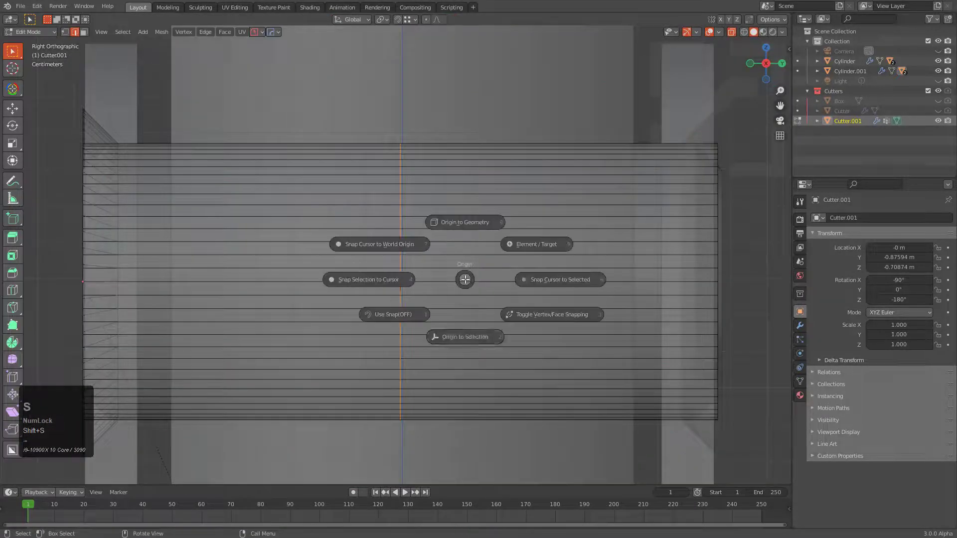
{"action": "left_click", "coordinate": [463, 338]}
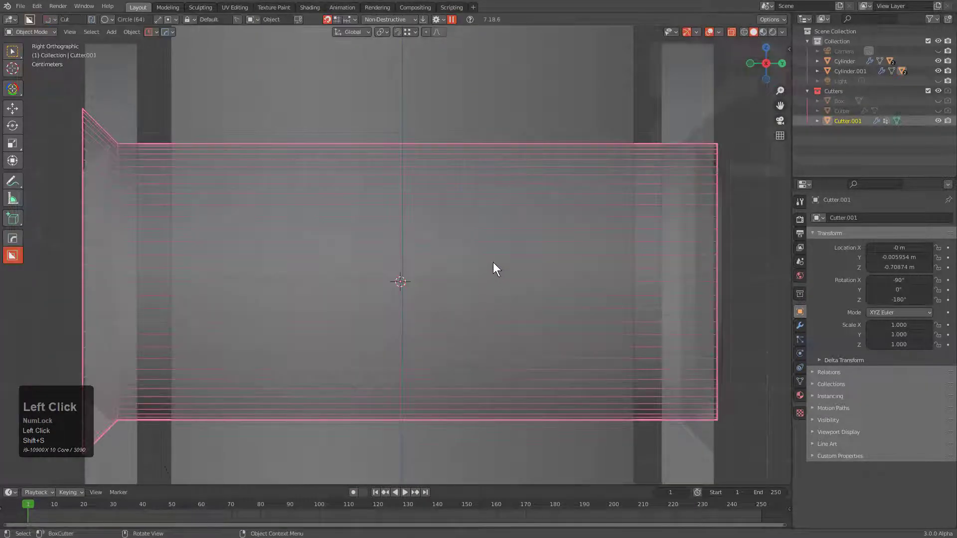
Reset the hole cutter's location on the Y axis with Reset Axis.
{"action": "key", "text": "q"}
{"action": "mouse_move", "coordinate": [480, 349]}
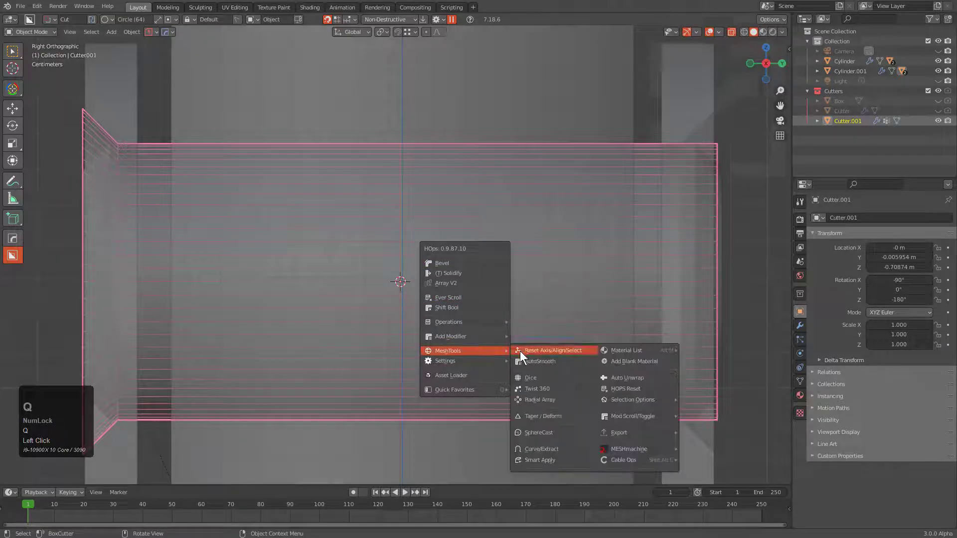
{"action": "left_click", "coordinate": [521, 351]}
{"action": "key", "text": "x"}
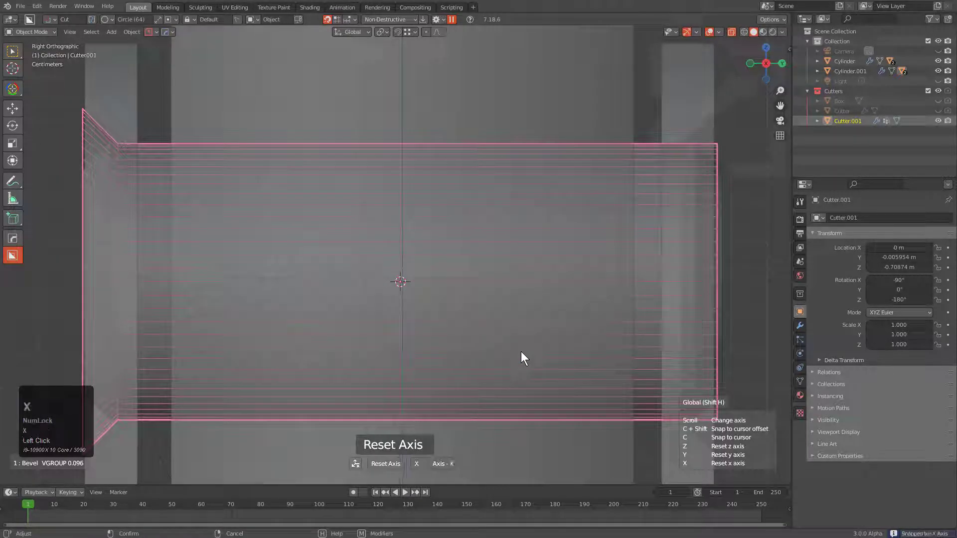
{"action": "key", "text": "y"}
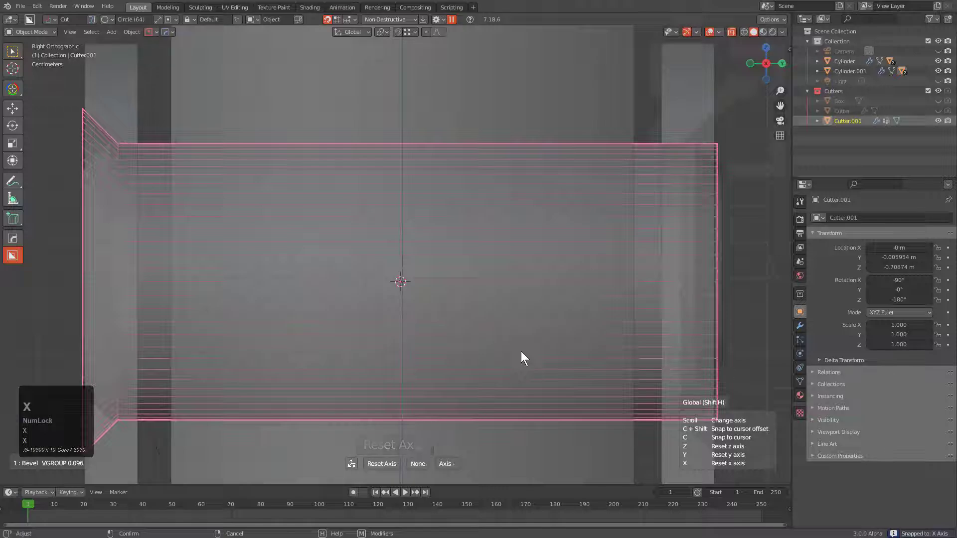
{"action": "left_click", "coordinate": [522, 351]}
Move the ring face at the cutter's chamfered end along Y in Edit Mode, so the chamfer reaches the bracket's outer face.
{"action": "middle_click_drag", "start_coordinate": [465, 316], "coordinate": [375, 319]}
{"action": "key", "text": "Tab"}
{"action": "left_click", "coordinate": [344, 309]}
{"action": "key", "text": "g"}
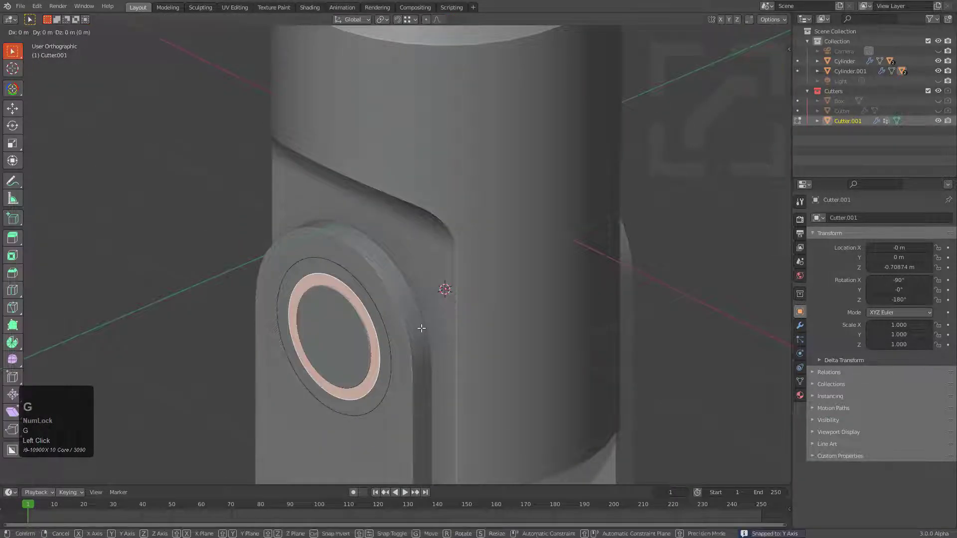
{"action": "key", "text": "x"}
{"action": "key", "text": "y"}
{"action": "left_click", "coordinate": [421, 329]}
{"action": "key", "text": "Tab"}
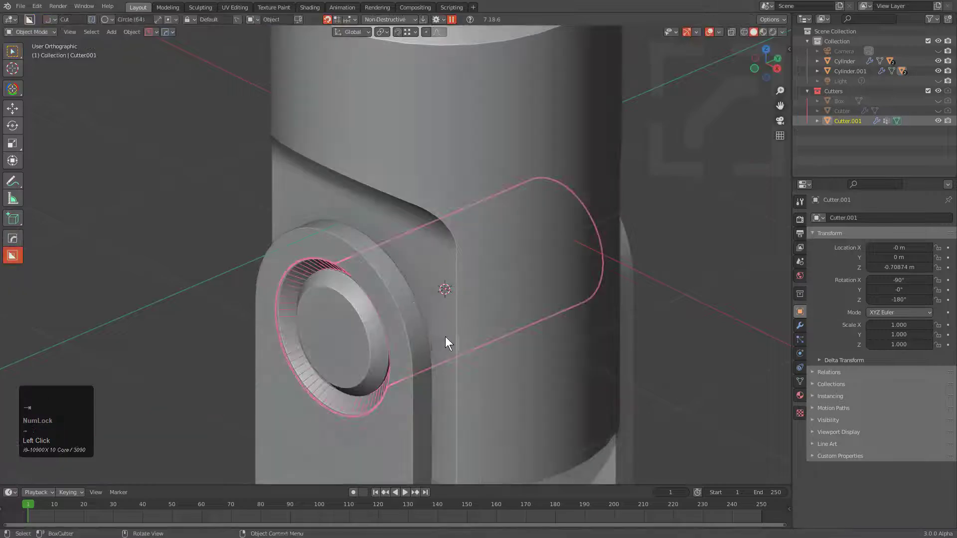
Hide the hole's cutter and set the main cylinder's origin to the 3D cursor.
{"action": "middle_click_drag", "start_coordinate": [446, 342], "coordinate": [390, 325]}
{"action": "scroll", "coordinate": [427, 277], "scroll_direction": "up", "scroll_amount": 2}
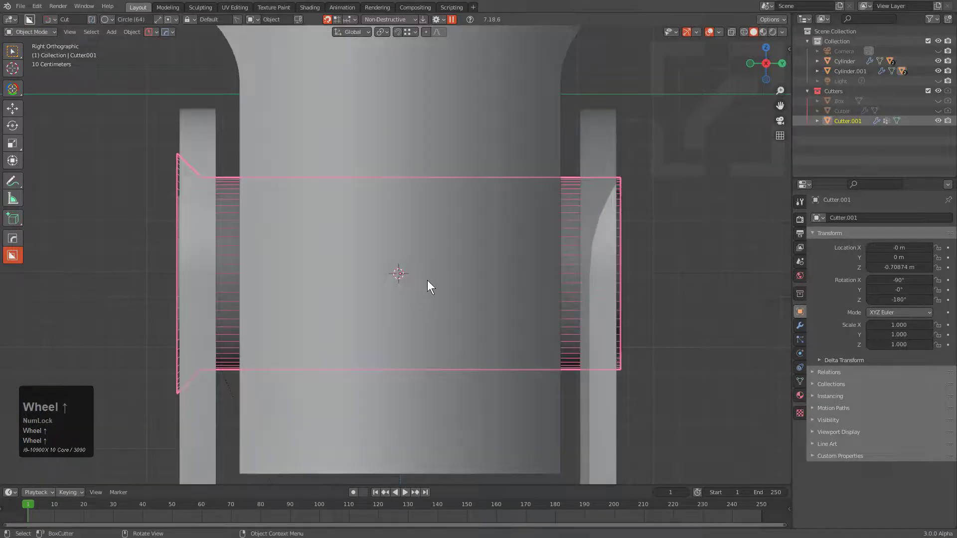
{"action": "scroll", "coordinate": [435, 268], "scroll_direction": "down", "scroll_amount": 2}
{"action": "key", "text": "1"}
{"action": "key", "text": "alt+z"}
{"action": "left_click", "coordinate": [468, 255]}
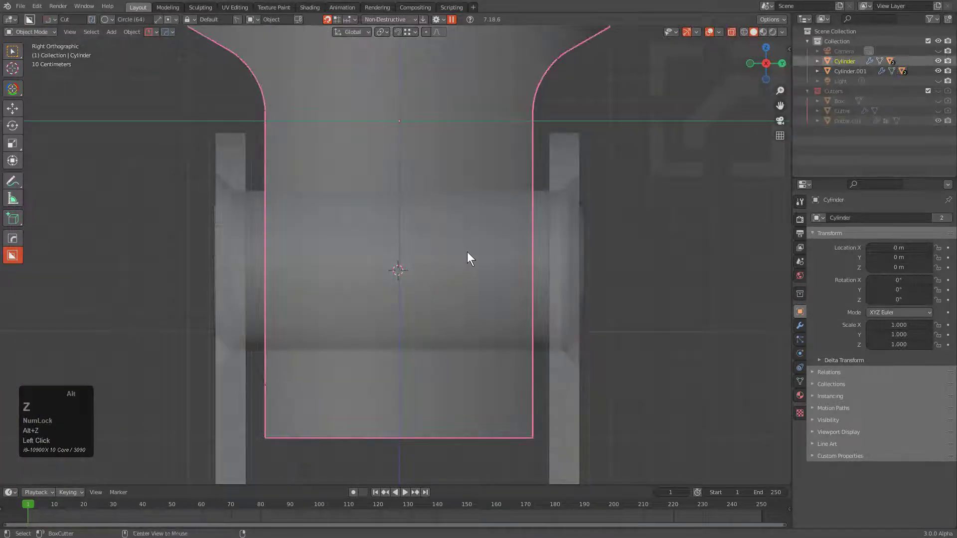
{"action": "key", "text": "alt+z"}
{"action": "key", "text": "shift+s"}
{"action": "scroll", "coordinate": [449, 284], "scroll_direction": "down", "scroll_amount": 2}
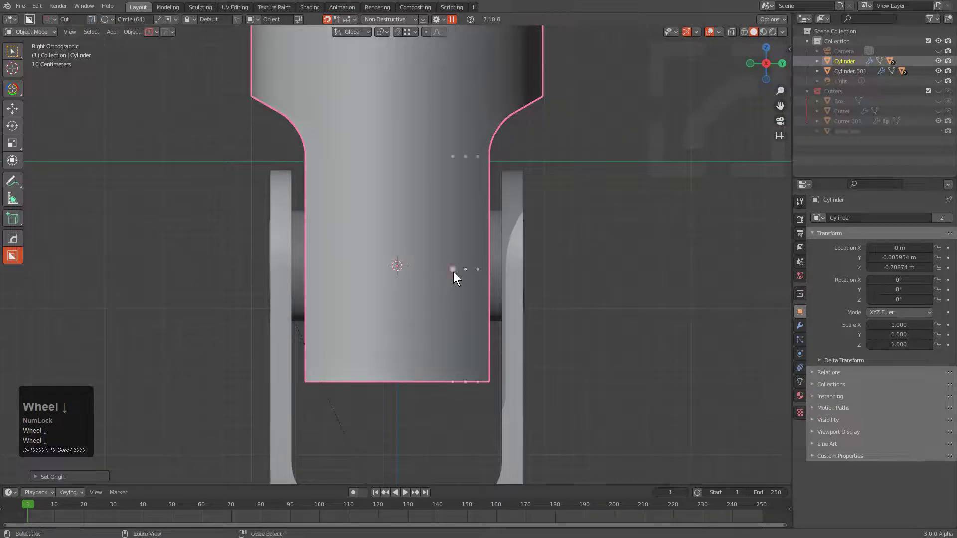
Reveal the hole's cutter from the bracket's booleans with Ever Scroll and snap the 3D cursor to it.
{"action": "scroll", "coordinate": [441, 262], "scroll_direction": "up", "scroll_amount": 2}
{"action": "left_click", "coordinate": [232, 244]}
{"action": "key", "text": "q"}
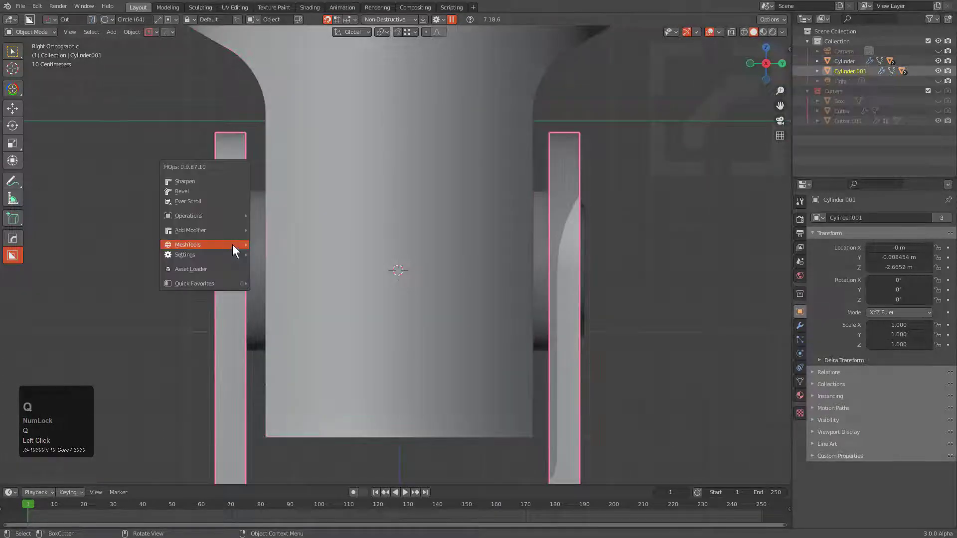
{"action": "left_click", "coordinate": [219, 206]}
{"action": "key", "text": "alt+z"}
{"action": "key", "text": "z"}
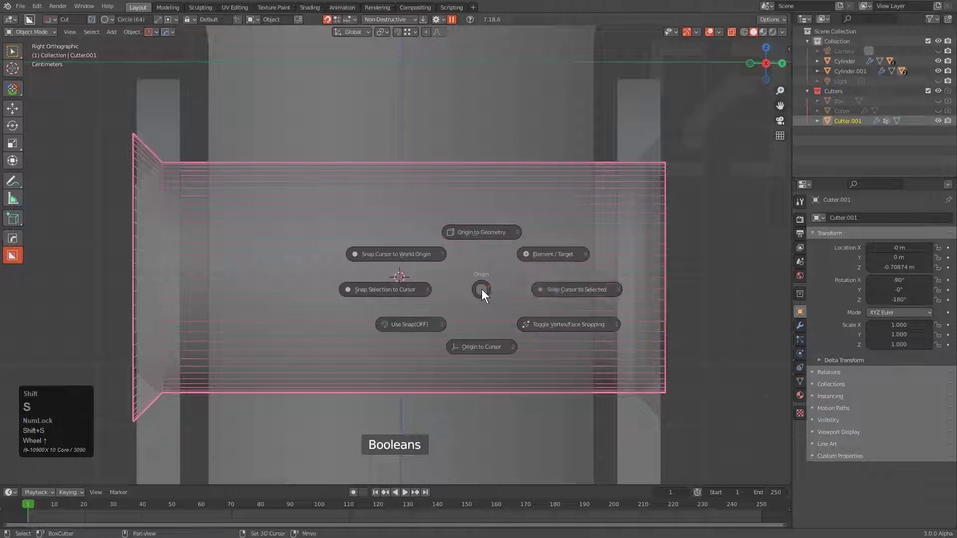
{"action": "left_click", "coordinate": [547, 288]}
Turn X-ray off and move the main cylinder's origin to the 3D cursor at the re-centred cutter.
{"action": "left_click", "coordinate": [466, 132]}
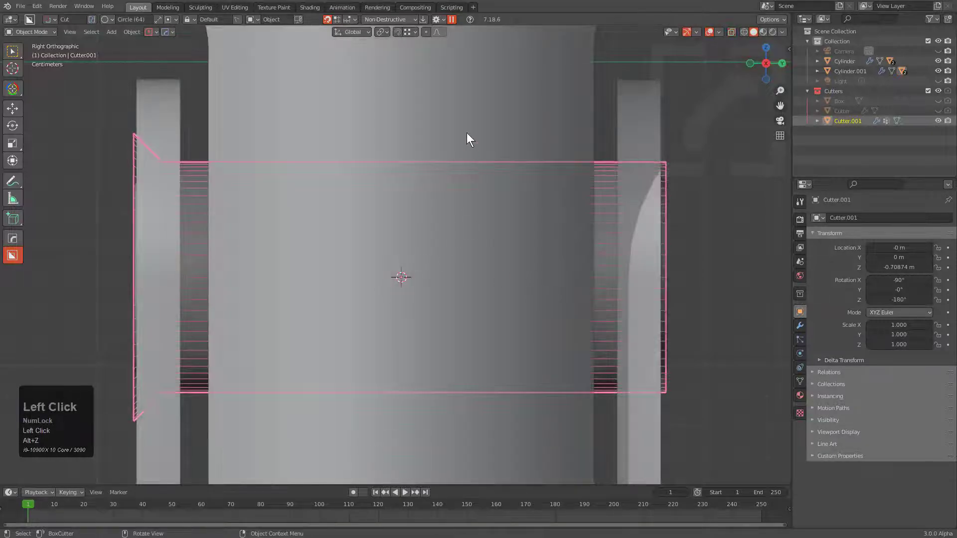
{"action": "key", "text": "shift+s"}
{"action": "left_click", "coordinate": [458, 230]}
Try rotating the main cylinder about the global Y axis around its pivot, leaving it upright.
{"action": "middle_click_drag", "start_coordinate": [457, 230], "coordinate": [554, 299]}
{"action": "key", "text": "r"}
{"action": "key", "text": "x"}
{"action": "key", "text": "y"}
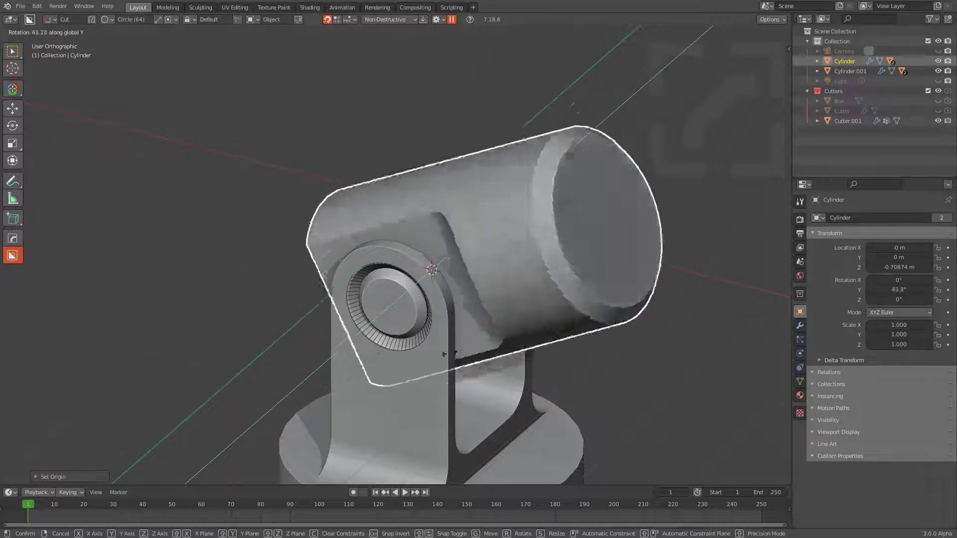
{"action": "right_click", "coordinate": [498, 309]}
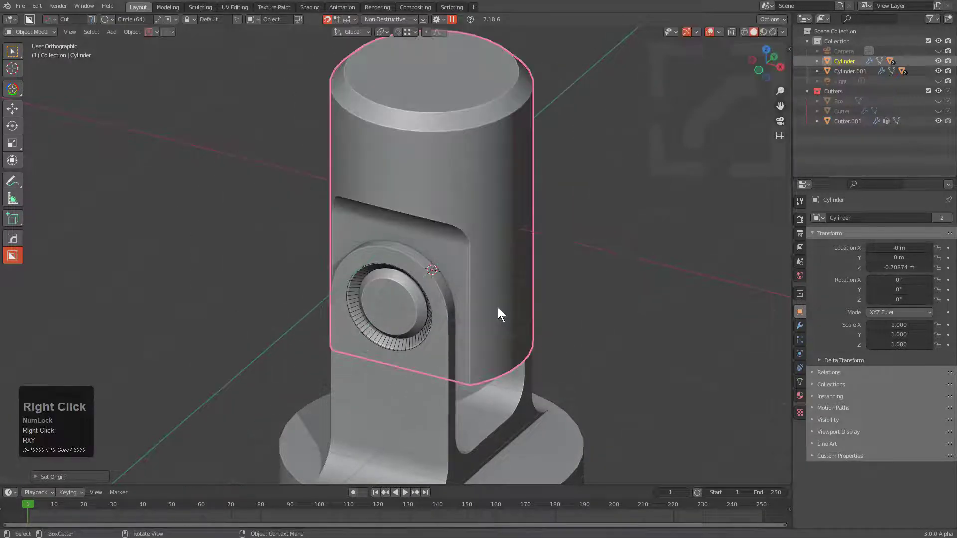
Draw a BoxCutter wedge box cut across one side of the bracket's round base, extruded about 0.423.
{"action": "key", "text": "alt+a"}
{"action": "mouse_move", "coordinate": [462, 328]}
{"action": "middle_mouse_down"}
{"action": "mouse_move", "coordinate": [481, 280]}
{"action": "mouse_move", "coordinate": [432, 318]}
{"action": "mouse_move", "coordinate": [439, 334]}
{"action": "mouse_move", "coordinate": [405, 336]}
{"action": "mouse_move", "coordinate": [415, 342]}
{"action": "mouse_move", "coordinate": [438, 327]}
{"action": "mouse_move", "coordinate": [414, 322]}
{"action": "mouse_move", "coordinate": [446, 315]}
{"action": "mouse_move", "coordinate": [423, 316]}
{"action": "middle_mouse_up"}
{"action": "left_click", "coordinate": [438, 328]}
{"action": "key", "text": "d"}
{"action": "left_click", "coordinate": [401, 326]}
{"action": "key", "text": "d"}
{"action": "mouse_move", "coordinate": [437, 315]}
{"action": "left_mouse_down"}
{"action": "mouse_move", "coordinate": [542, 295]}
{"action": "mouse_move", "coordinate": [560, 271]}
{"action": "mouse_move", "coordinate": [620, 322]}
{"action": "mouse_move", "coordinate": [649, 331]}
{"action": "mouse_move", "coordinate": [585, 339]}
{"action": "mouse_move", "coordinate": [643, 324]}
{"action": "mouse_move", "coordinate": [651, 333]}
{"action": "left_mouse_up"}
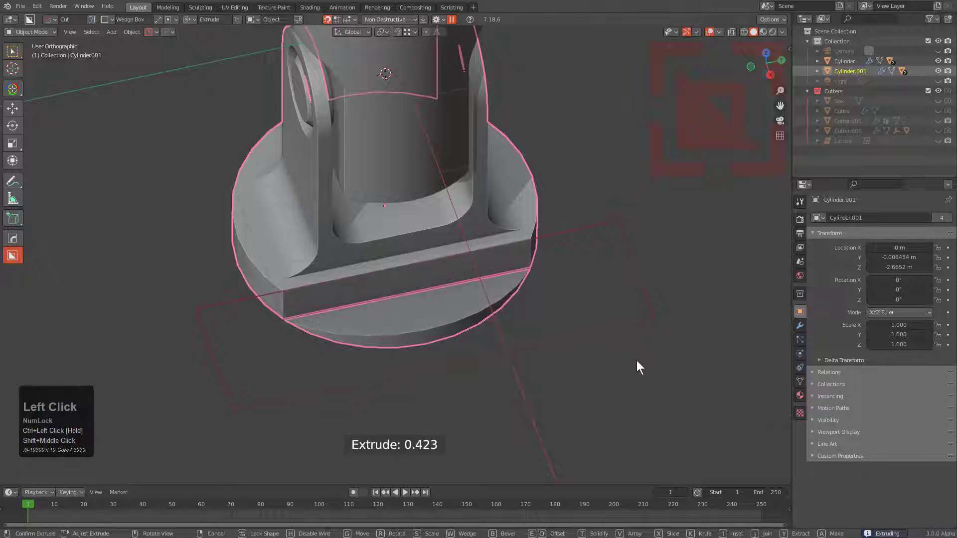
Rotate the wedge cutter so its cut slopes down towards the base's outer rim, and apply the cut.
{"action": "key", "text": "Tab"}
{"action": "key", "text": "r"}
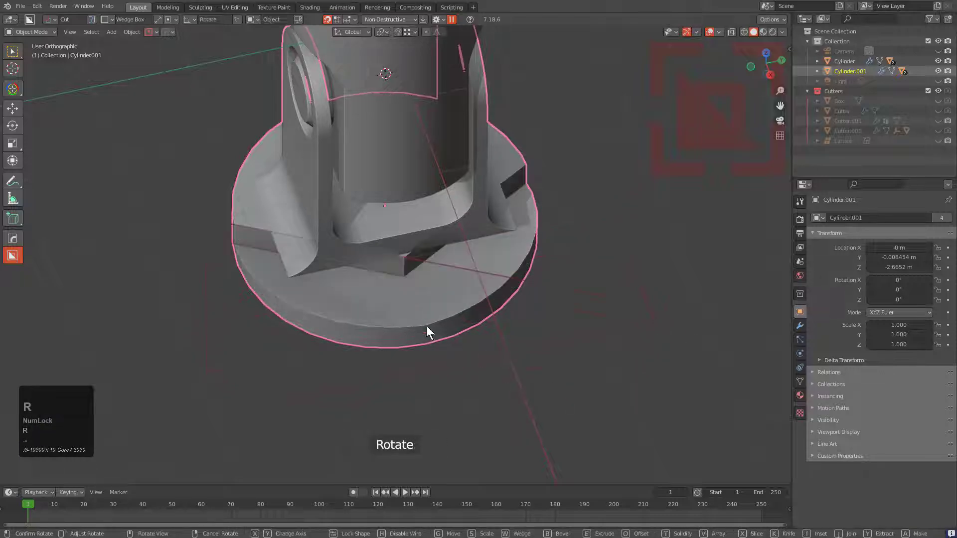
{"action": "left_click", "coordinate": [372, 318]}
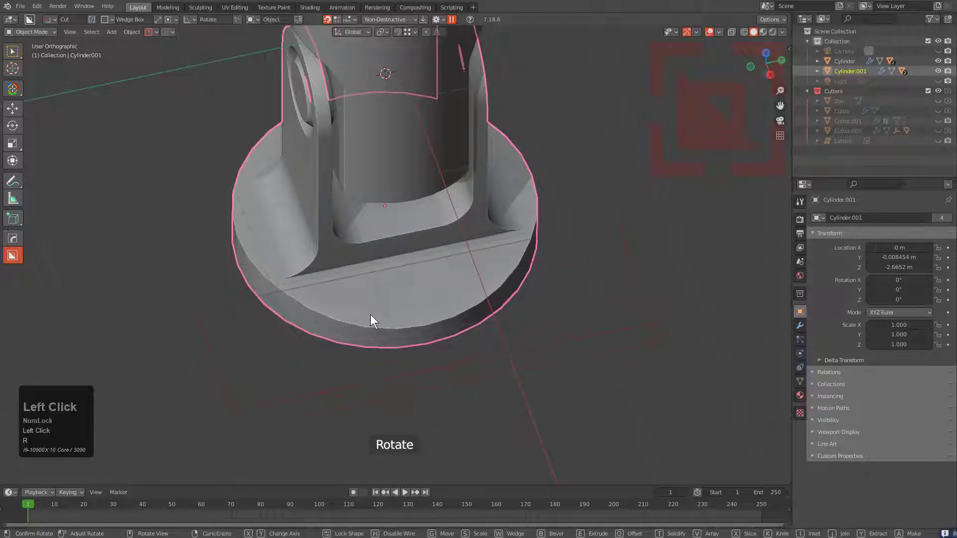
{"action": "middle_click_drag", "start_coordinate": [372, 319], "coordinate": [479, 349]}
{"action": "left_click", "coordinate": [456, 326]}
{"action": "left_click", "coordinate": [504, 324]}
Sharpen the bracket with HardOps and set its Auto Smooth angle to 30°.
{"action": "key", "text": "q"}
{"action": "left_click", "coordinate": [497, 257], "text": "shift"}
{"action": "scroll", "coordinate": [496, 253], "scroll_direction": "down", "scroll_amount": 1}
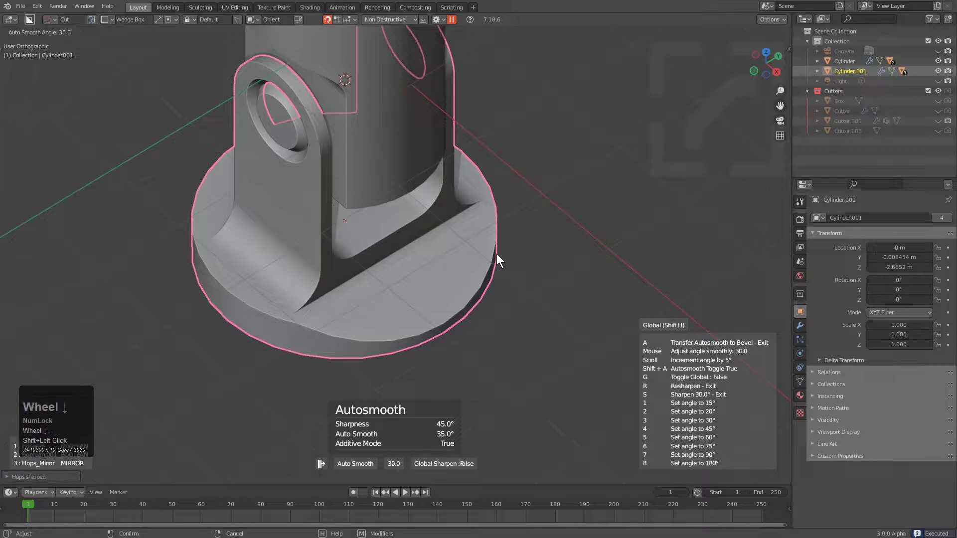
{"action": "left_click", "coordinate": [497, 253]}
Mirror the wedge cut to the opposite side of the bracket's base with a mirror modifier and deselect the bracket.
{"action": "middle_click_drag", "start_coordinate": [423, 255], "coordinate": [461, 245]}
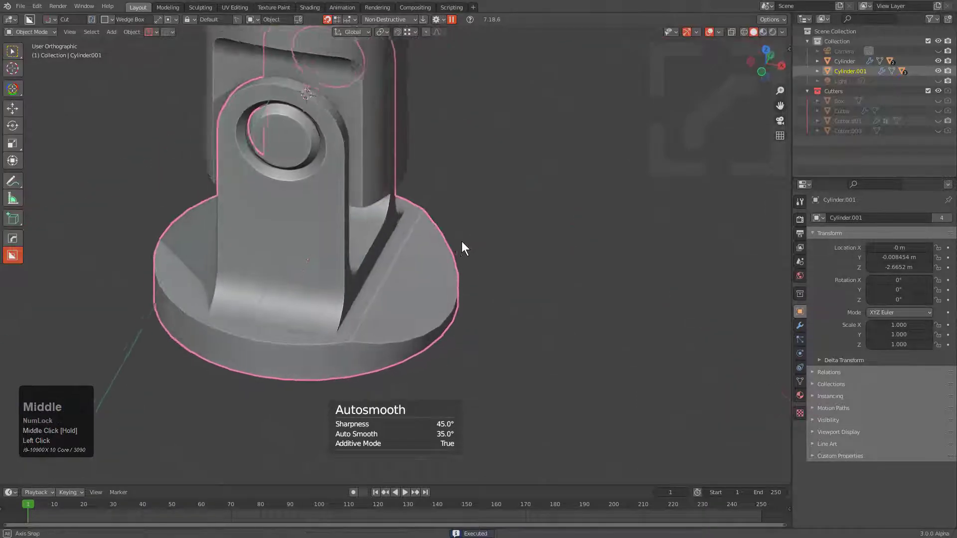
{"action": "key", "text": "alt+x"}
{"action": "left_click", "coordinate": [390, 275]}
{"action": "middle_click_drag", "start_coordinate": [389, 274], "coordinate": [330, 272]}
{"action": "key", "text": "alt+a"}
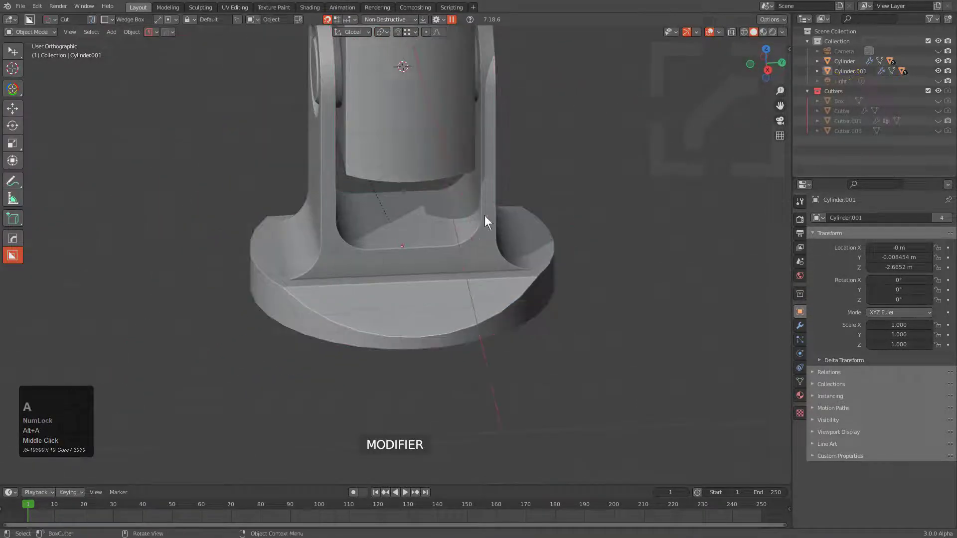
Bevel the main cylinder's bottom face in Edit Mode with several segments and a width of about 0.29 m.
{"action": "middle_click_drag", "start_coordinate": [484, 215], "coordinate": [425, 289]}
{"action": "scroll", "coordinate": [428, 340], "scroll_direction": "down", "scroll_amount": 1}
{"action": "left_click", "coordinate": [384, 239]}
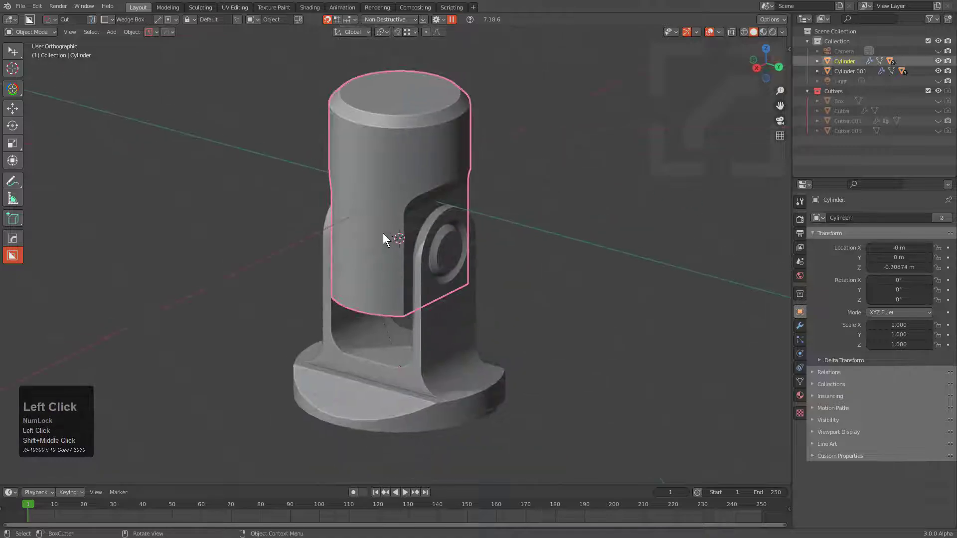
{"action": "scroll", "coordinate": [383, 135], "scroll_direction": "up", "scroll_amount": 4}
{"action": "middle_click_drag", "start_coordinate": [382, 135], "coordinate": [447, 264]}
{"action": "scroll", "coordinate": [446, 258], "scroll_direction": "up", "scroll_amount": 3}
{"action": "key", "text": "Tab"}
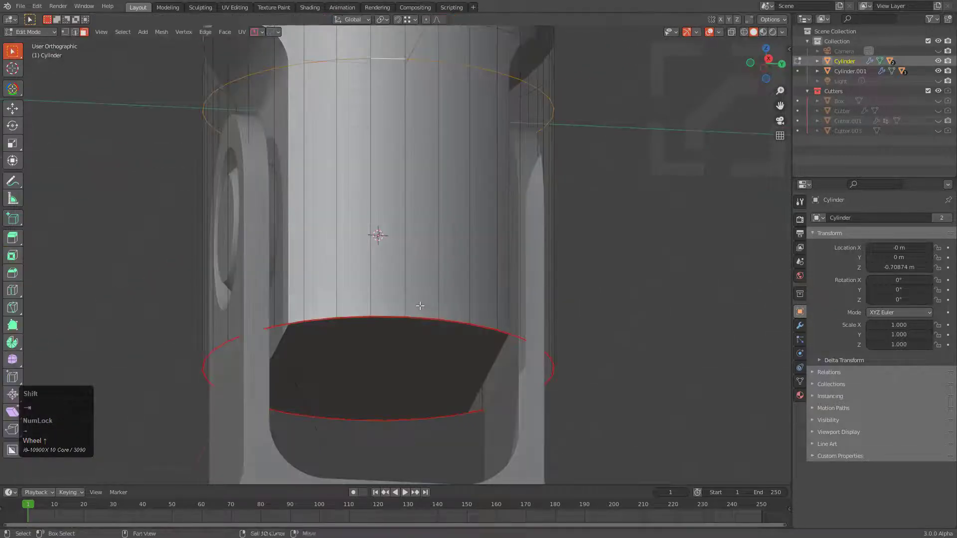
{"action": "middle_click_drag", "start_coordinate": [419, 308], "coordinate": [427, 271], "text": "shift"}
{"action": "key", "text": "3"}
{"action": "left_click", "coordinate": [401, 314]}
{"action": "scroll", "coordinate": [524, 322], "scroll_direction": "up", "scroll_amount": 2}
{"action": "key", "text": "ctrl+b"}
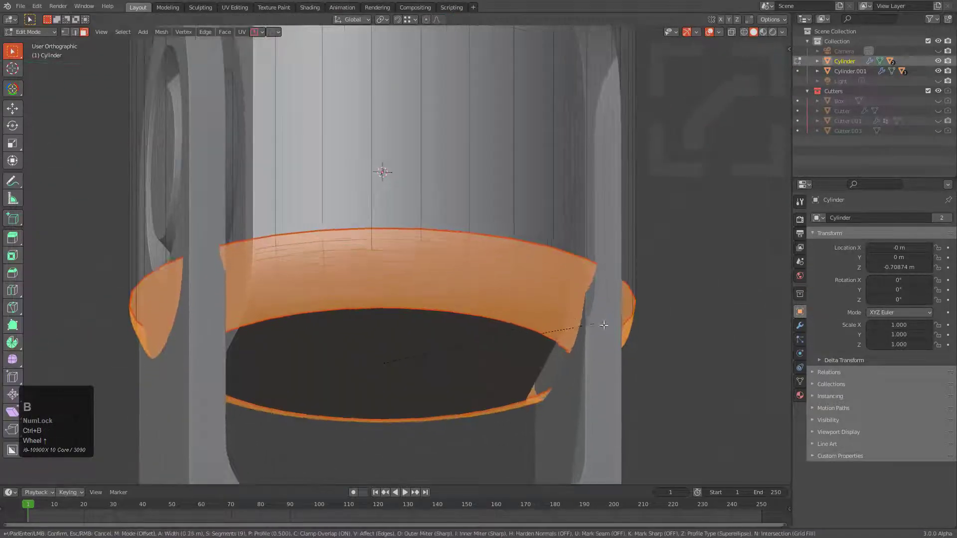
{"action": "scroll", "coordinate": [600, 325], "scroll_direction": "up", "scroll_amount": 4}
{"action": "scroll", "coordinate": [603, 325], "scroll_direction": "down", "scroll_amount": 2}
{"action": "scroll", "coordinate": [605, 325], "scroll_direction": "down", "scroll_amount": 1}
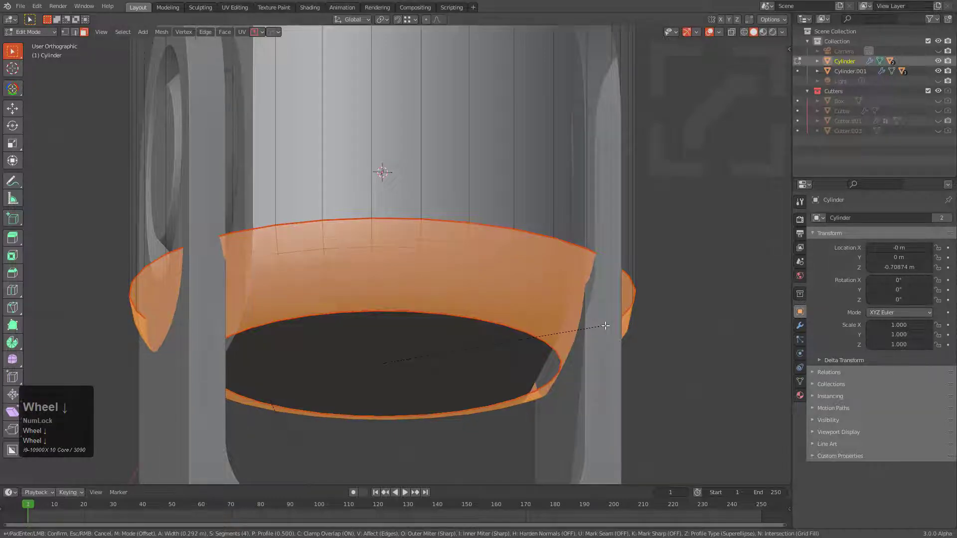
{"action": "scroll", "coordinate": [605, 325], "scroll_direction": "up", "scroll_amount": 1}
{"action": "left_click", "coordinate": [605, 326]}
{"action": "key", "text": "Tab"}
Examine the main cylinder's rounded lower end and side cuts within the bracket from several angles.
{"action": "scroll", "coordinate": [478, 279], "scroll_direction": "down", "scroll_amount": 2}
{"action": "middle_click_drag", "start_coordinate": [467, 273], "coordinate": [433, 307]}
{"action": "scroll", "coordinate": [456, 294], "scroll_direction": "down", "scroll_amount": 5}
{"action": "key", "text": "alt+a"}
{"action": "scroll", "coordinate": [402, 262], "scroll_direction": "up", "scroll_amount": 2}
{"action": "scroll", "coordinate": [430, 268], "scroll_direction": "up", "scroll_amount": 1}
{"action": "middle_click_drag", "start_coordinate": [401, 263], "coordinate": [437, 269]}
{"action": "mouse_move", "coordinate": [441, 226]}
{"action": "middle_mouse_down", "text": "shift"}
{"action": "mouse_move", "coordinate": [453, 293]}
{"action": "mouse_move", "coordinate": [435, 256]}
{"action": "mouse_move", "coordinate": [444, 242]}
{"action": "middle_mouse_up", "text": "shift"}
Add a level 2 Subdivision modifier to the main cylinder, placed first in its modifier stack.
{"action": "left_click", "coordinate": [453, 270]}
{"action": "key", "text": "Tab"}
{"action": "key", "text": "Tab"}
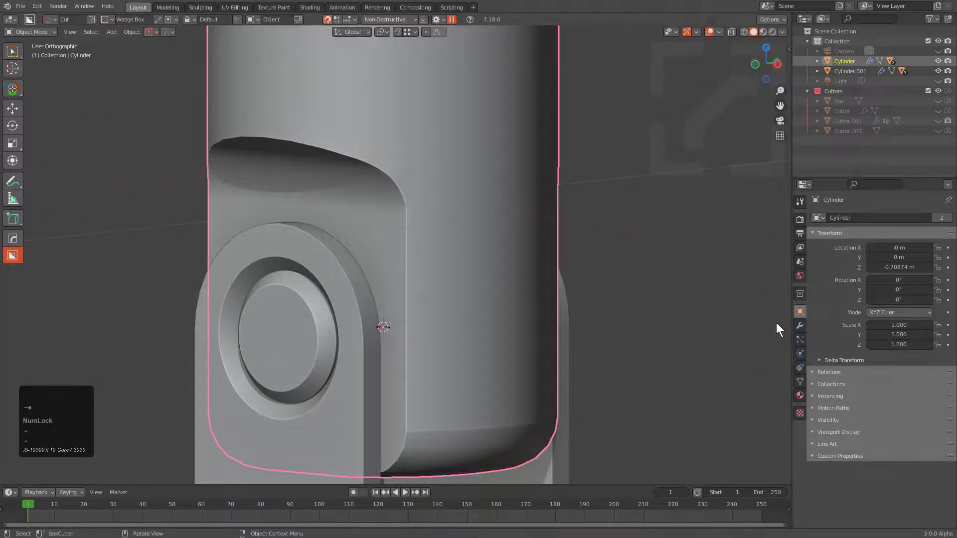
{"action": "left_click", "coordinate": [799, 326]}
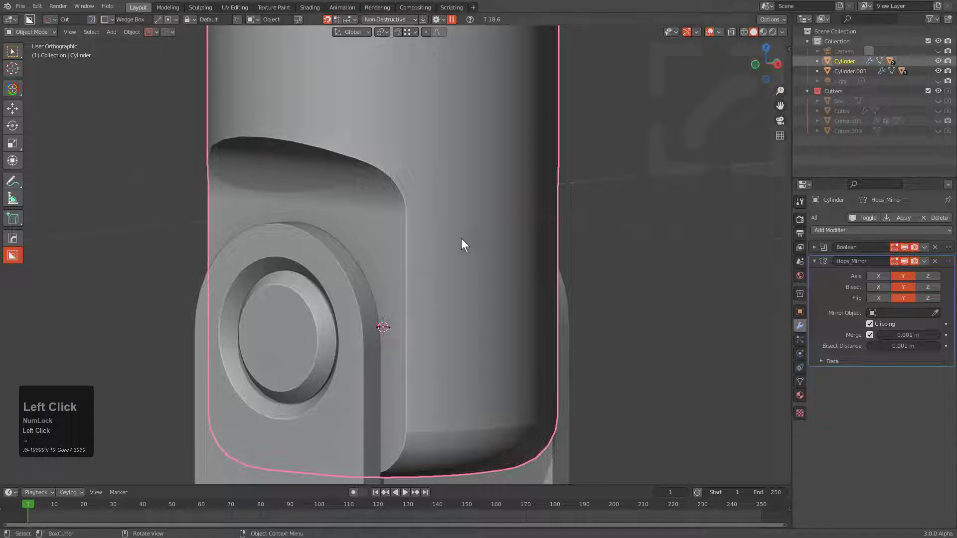
{"action": "mouse_move", "coordinate": [462, 239]}
{"action": "middle_mouse_down"}
{"action": "mouse_move", "coordinate": [477, 216]}
{"action": "mouse_move", "coordinate": [460, 252]}
{"action": "middle_mouse_up"}
{"action": "key", "text": "q"}
{"action": "mouse_move", "coordinate": [477, 261]}
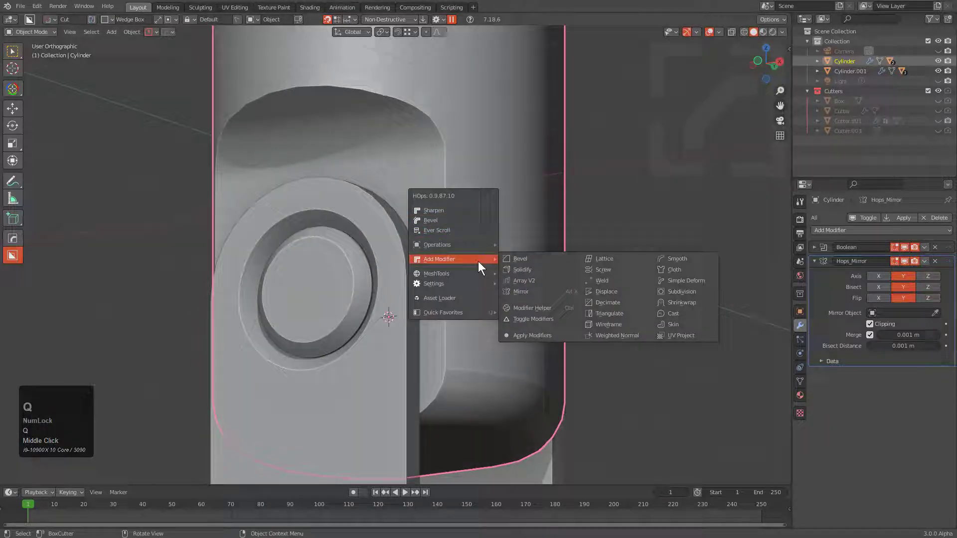
{"action": "left_click", "coordinate": [688, 290]}
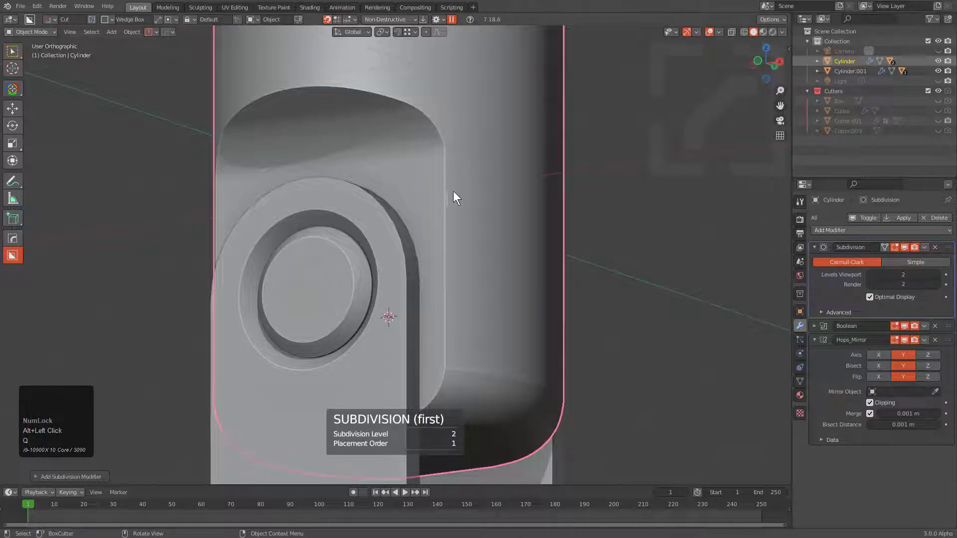
Add a Weld modifier with a distance of 0.0051 m to the main cylinder and check its shading.
{"action": "middle_click_drag", "start_coordinate": [455, 196], "coordinate": [361, 155]}
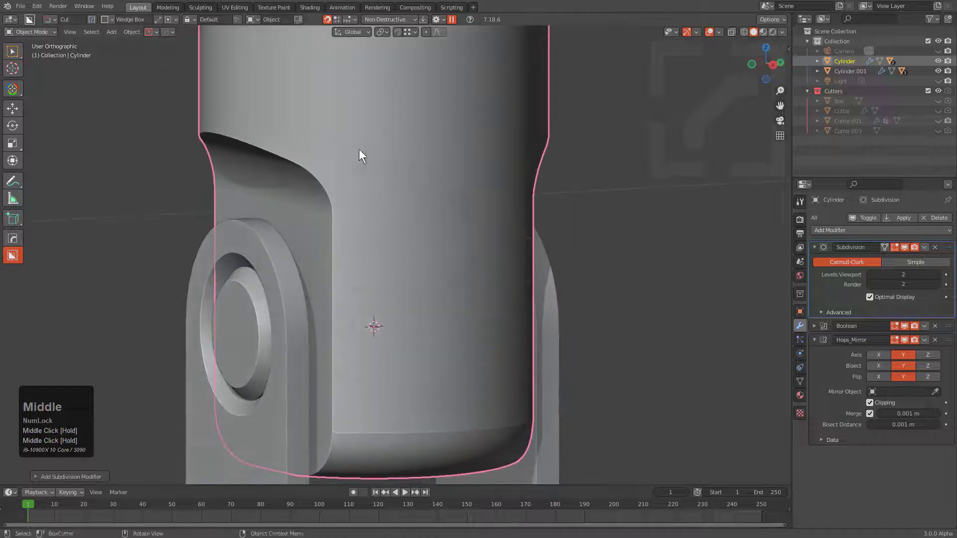
{"action": "scroll", "coordinate": [386, 267], "scroll_direction": "down", "scroll_amount": 3}
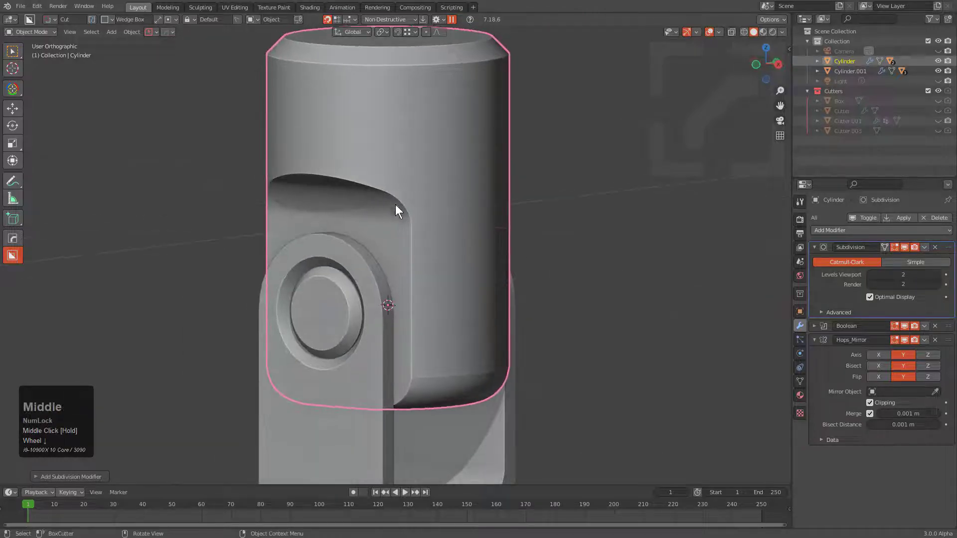
{"action": "scroll", "coordinate": [447, 250], "scroll_direction": "up", "scroll_amount": 5}
{"action": "key", "text": "q"}
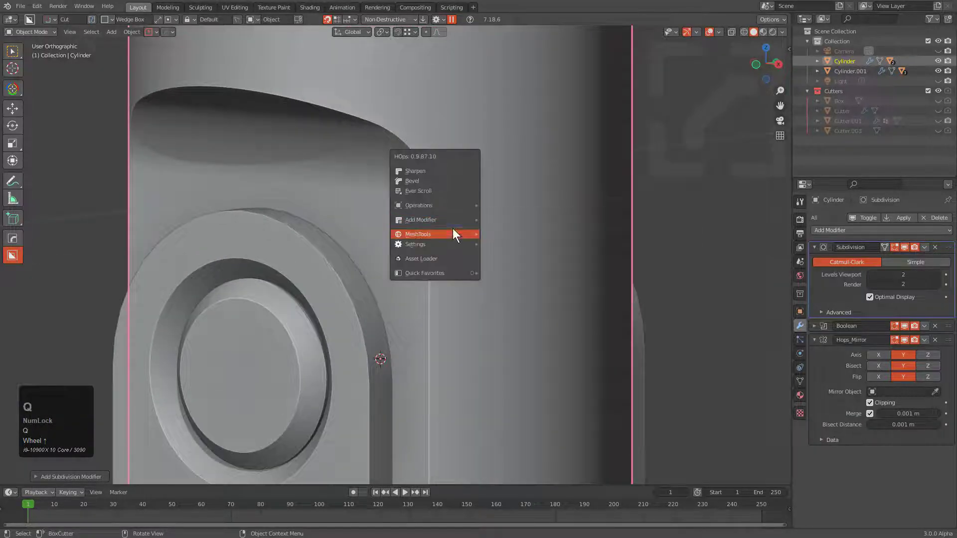
{"action": "mouse_move", "coordinate": [453, 231]}
{"action": "left_click", "coordinate": [600, 244]}
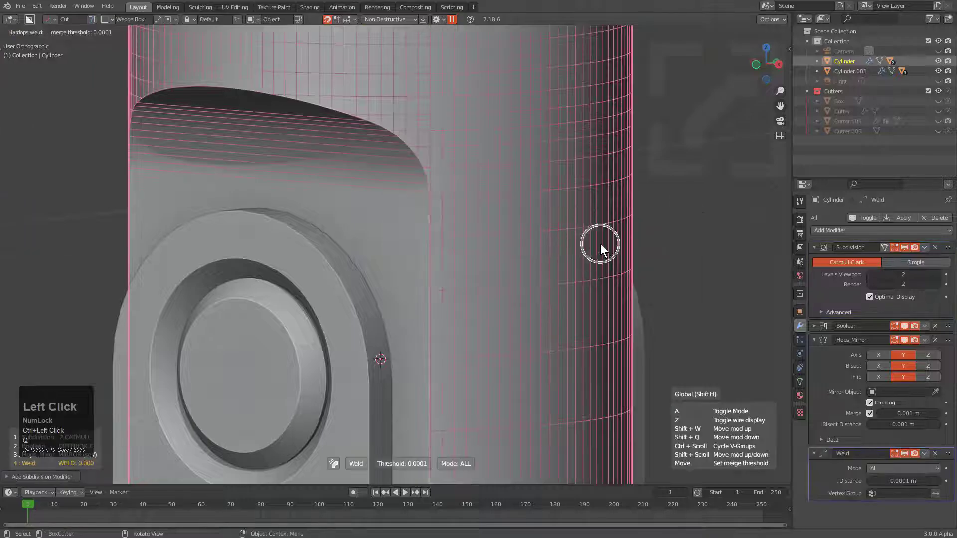
{"action": "scroll", "coordinate": [600, 243], "scroll_direction": "down", "scroll_amount": 5}
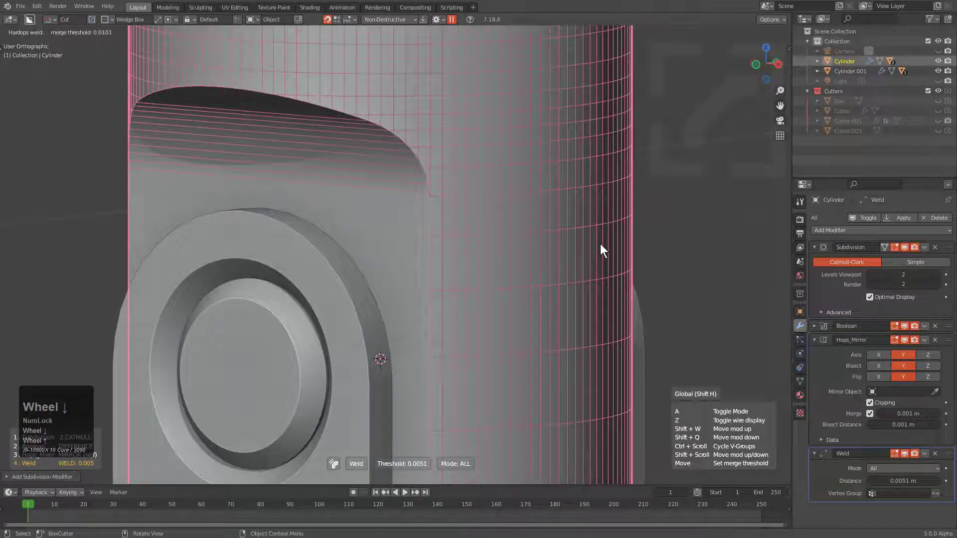
{"action": "left_click", "coordinate": [601, 244]}
{"action": "scroll", "coordinate": [460, 228], "scroll_direction": "down", "scroll_amount": 3}
{"action": "middle_click_drag", "start_coordinate": [459, 229], "coordinate": [435, 223]}
{"action": "scroll", "coordinate": [399, 223], "scroll_direction": "up", "scroll_amount": 5}
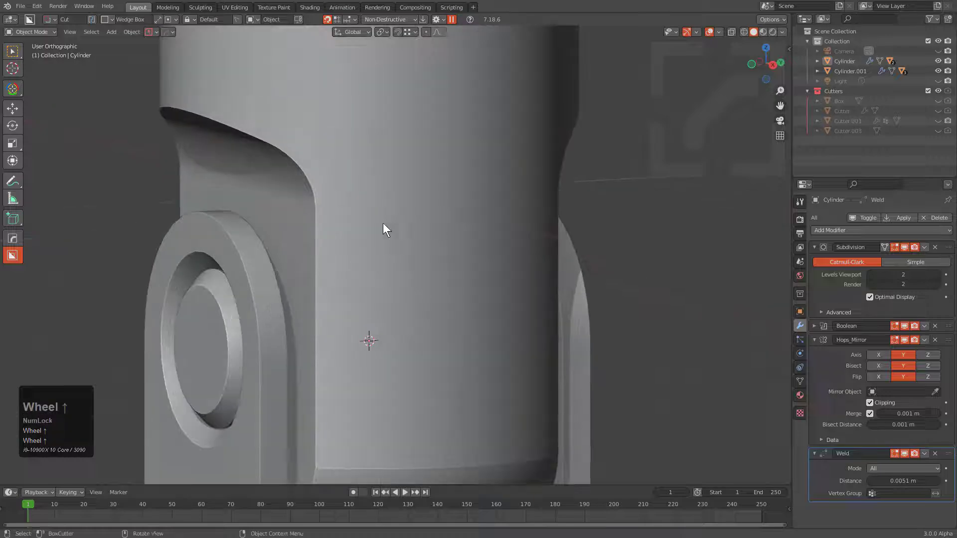
Add a 3-segment Bevel modifier with a 30° angle limit and an amount of about 0.0118 m to the main cylinder, with autosmooth 60.
{"action": "middle_click", "coordinate": [423, 236]}
{"action": "scroll", "coordinate": [448, 249], "scroll_direction": "up", "scroll_amount": 2}
{"action": "key", "text": "q"}
{"action": "left_click", "coordinate": [537, 228]}
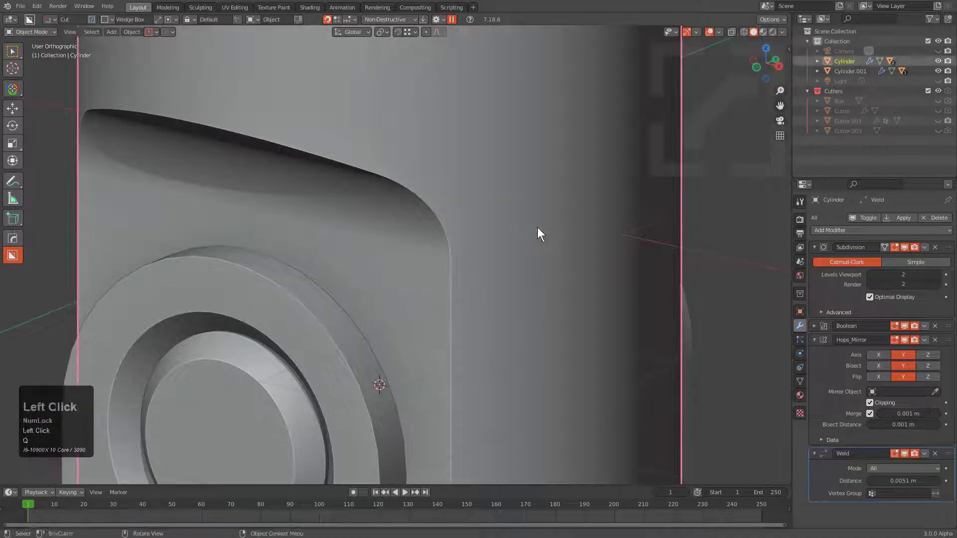
{"action": "key", "text": "q"}
{"action": "left_click", "coordinate": [523, 189], "text": "ctrl"}
{"action": "key", "text": "1"}
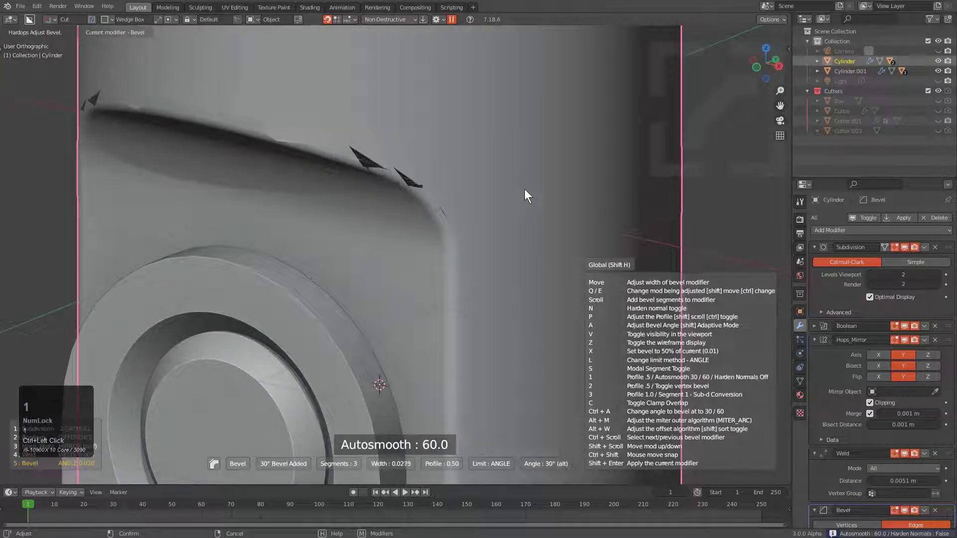
{"action": "left_click", "coordinate": [557, 202]}
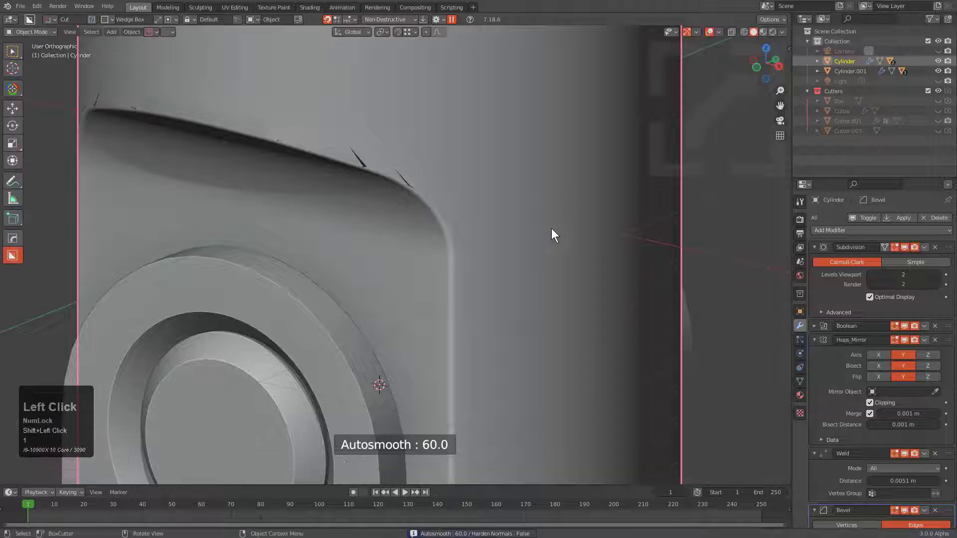
Set the Weld modifier's distance to 0.012 m on the main cylinder and check the bevelled edges of the side cut.
{"action": "scroll", "coordinate": [870, 379], "scroll_direction": "down", "scroll_amount": 3}
{"action": "left_click_drag", "start_coordinate": [899, 441], "coordinate": [940, 441], "text": "shift"}
{"action": "scroll", "coordinate": [525, 262], "scroll_direction": "down", "scroll_amount": 4}
{"action": "middle_click_drag", "start_coordinate": [525, 261], "coordinate": [459, 205]}
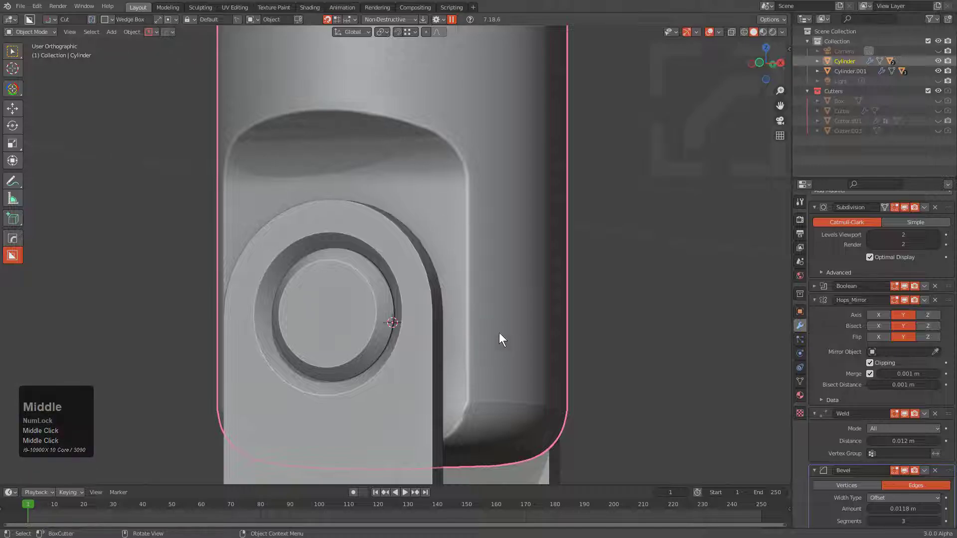
{"action": "scroll", "coordinate": [456, 305], "scroll_direction": "up", "scroll_amount": 3}
{"action": "middle_click_drag", "start_coordinate": [498, 333], "coordinate": [495, 267]}
{"action": "scroll", "coordinate": [494, 267], "scroll_direction": "up", "scroll_amount": 6}
{"action": "scroll", "coordinate": [448, 240], "scroll_direction": "down", "scroll_amount": 9}
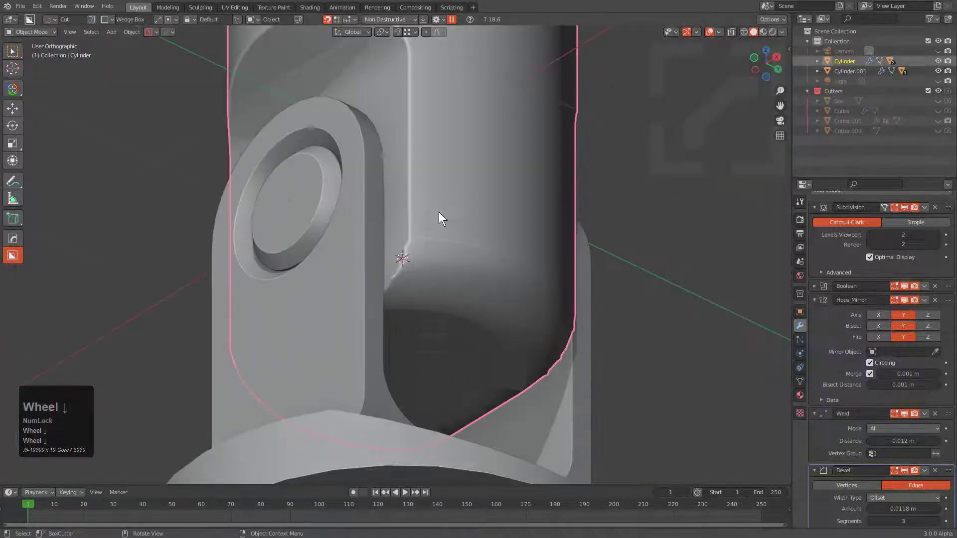
Reveal the main cylinder's side-cut boolean cutter and scale it along X by about 1.74.
{"action": "middle_click_drag", "start_coordinate": [438, 211], "coordinate": [454, 259]}
{"action": "key", "text": "q"}
{"action": "left_click", "coordinate": [425, 221]}
{"action": "left_click", "coordinate": [419, 228]}
{"action": "left_click", "coordinate": [420, 231]}
{"action": "key", "text": "s"}
{"action": "key", "text": "x"}
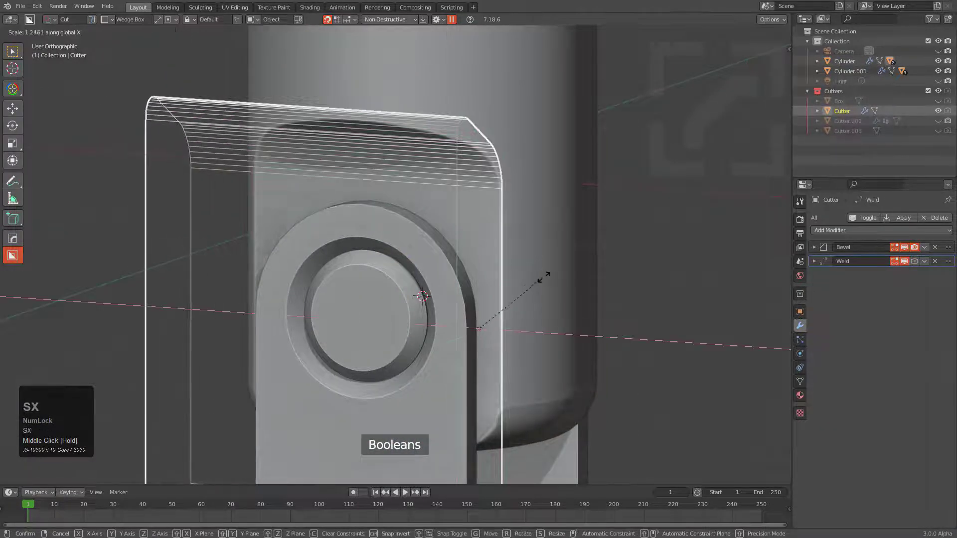
{"action": "key", "text": "y"}
{"action": "key", "text": "y"}
{"action": "key", "text": "x"}
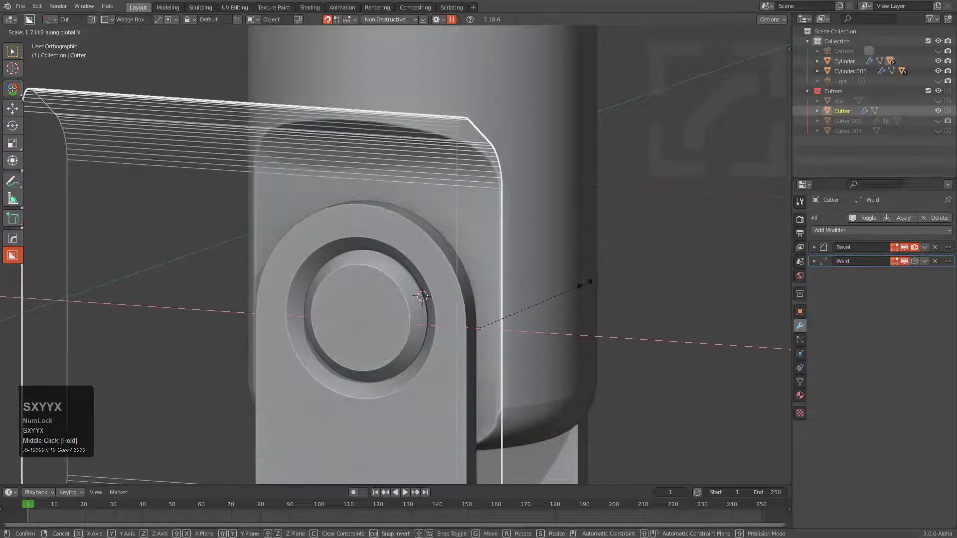
{"action": "left_click", "coordinate": [584, 284]}
Set the side cutter's origin to its geometry and move the cutter along X towards the middle of the cylinder.
{"action": "key", "text": "s"}
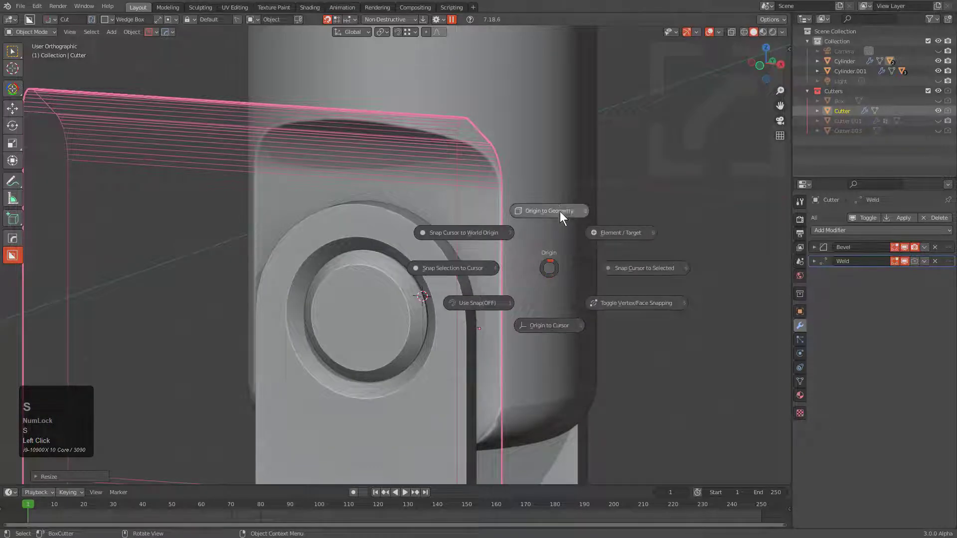
{"action": "left_click", "coordinate": [560, 212]}
{"action": "key", "text": "g"}
{"action": "key", "text": "y"}
{"action": "key", "text": "x"}
{"action": "left_click", "coordinate": [557, 261]}
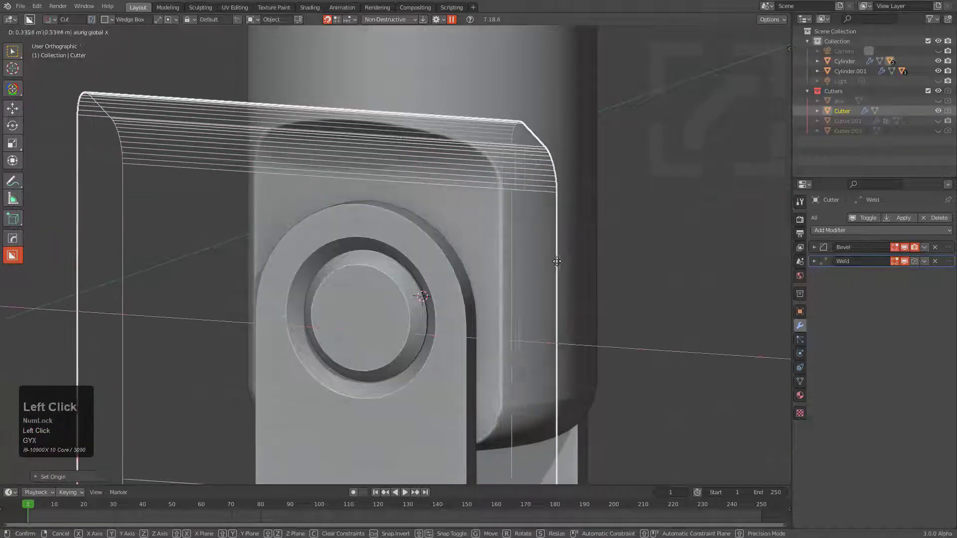
Widen the side cutter along X by a factor of about 1.1.
{"action": "key", "text": "s"}
{"action": "key", "text": "x"}
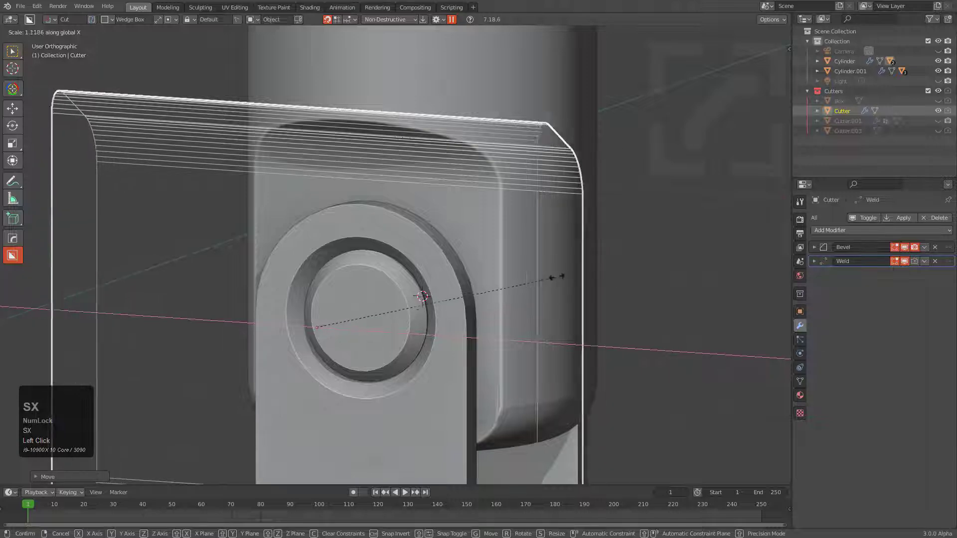
{"action": "left_click", "coordinate": [557, 277]}
Add six evenly spaced loop cuts across the side cutter's width in Edit Mode.
{"action": "key", "text": "Tab"}
{"action": "key", "text": "ctrl+r"}
{"action": "scroll", "coordinate": [432, 138], "scroll_direction": "up", "scroll_amount": 5}
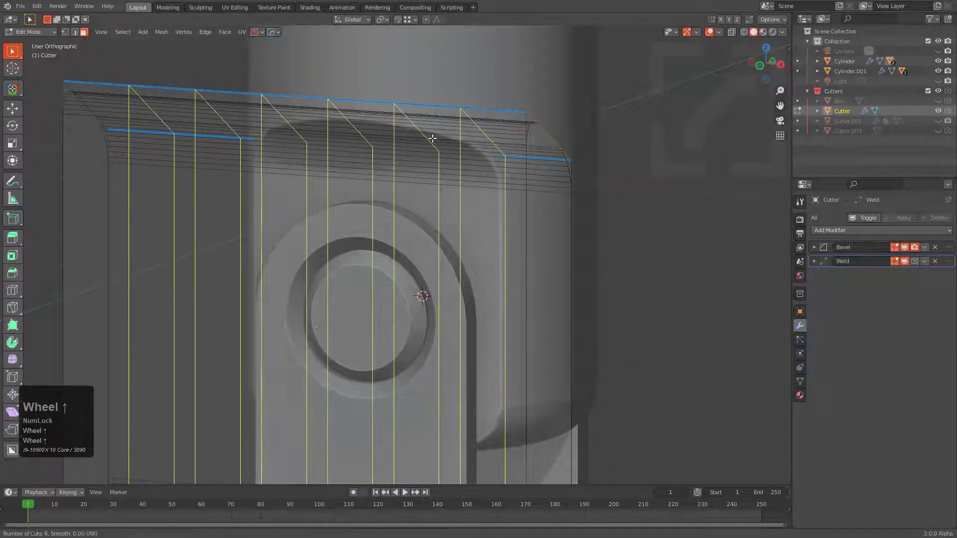
{"action": "left_click", "coordinate": [433, 138]}
{"action": "right_click", "coordinate": [448, 149]}
{"action": "key", "text": "Tab"}
Move the side cutter about 0.16 m in the negative X direction to centre it on the cylinder.
{"action": "middle_click_drag", "start_coordinate": [449, 149], "coordinate": [494, 178]}
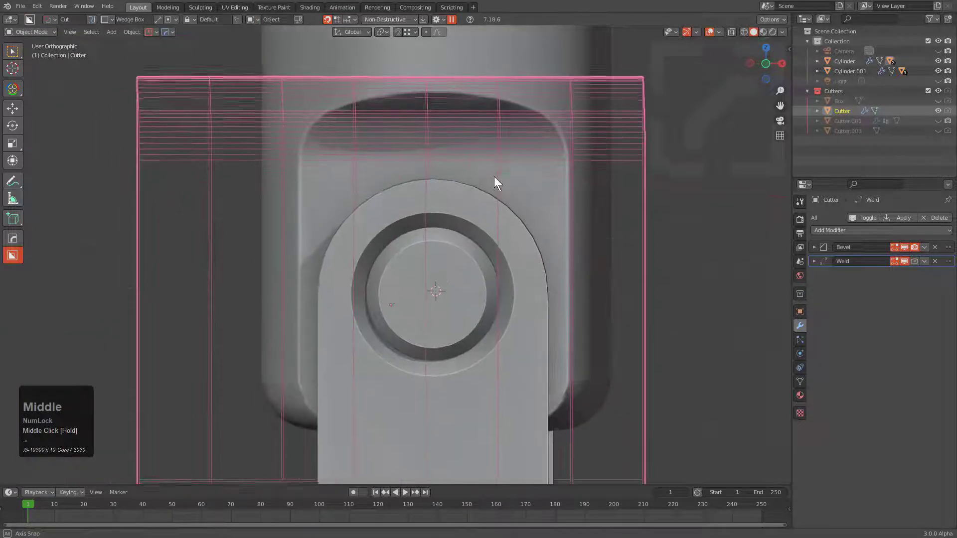
{"action": "key", "text": "g"}
{"action": "key", "text": "x"}
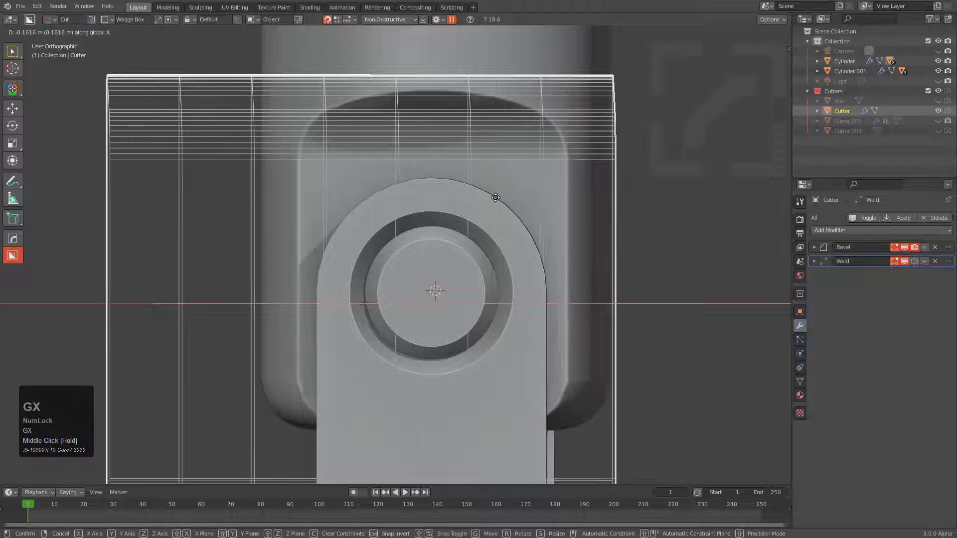
{"action": "left_click", "coordinate": [492, 197]}
Shift the side cutter about 0.02 m along Y and hide it.
{"action": "middle_click_drag", "start_coordinate": [535, 225], "coordinate": [476, 257]}
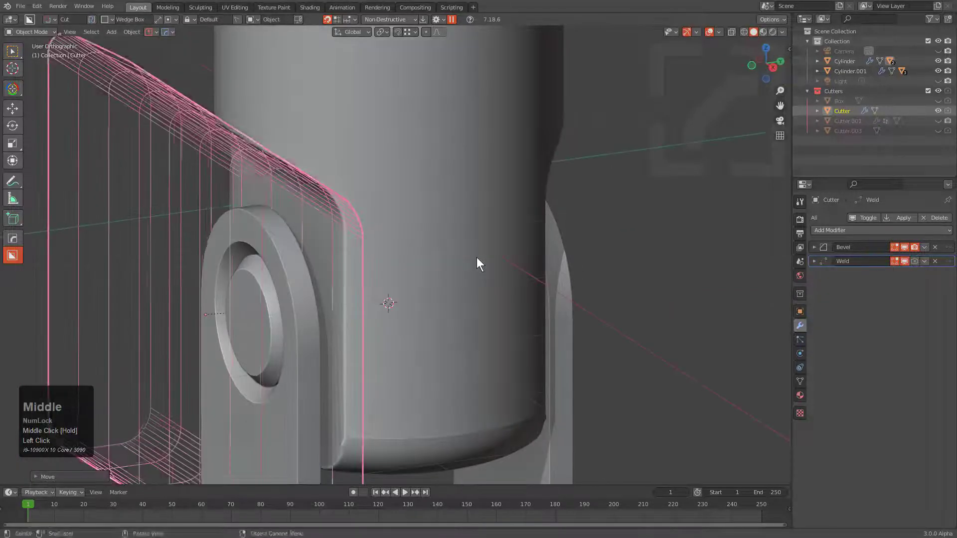
{"action": "key", "text": "g"}
{"action": "key", "text": "x"}
{"action": "key", "text": "y"}
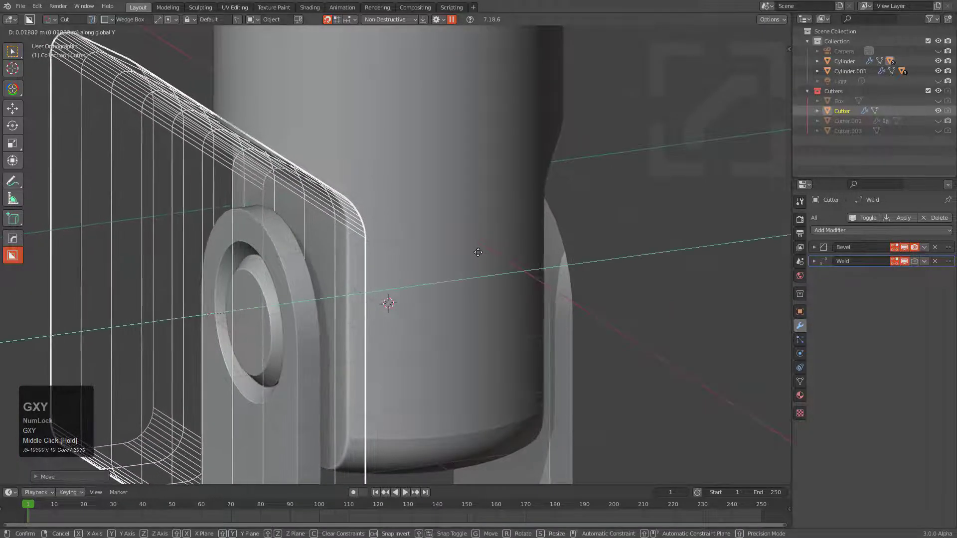
{"action": "left_click", "coordinate": [477, 252]}
{"action": "key", "text": "h"}
Adjust the main cylinder's existing Bevel modifier to a width of about 0.03, keeping 3 segments.
{"action": "middle_click_drag", "start_coordinate": [428, 289], "coordinate": [445, 162], "text": "shift"}
{"action": "middle_click_drag", "start_coordinate": [444, 162], "coordinate": [507, 146]}
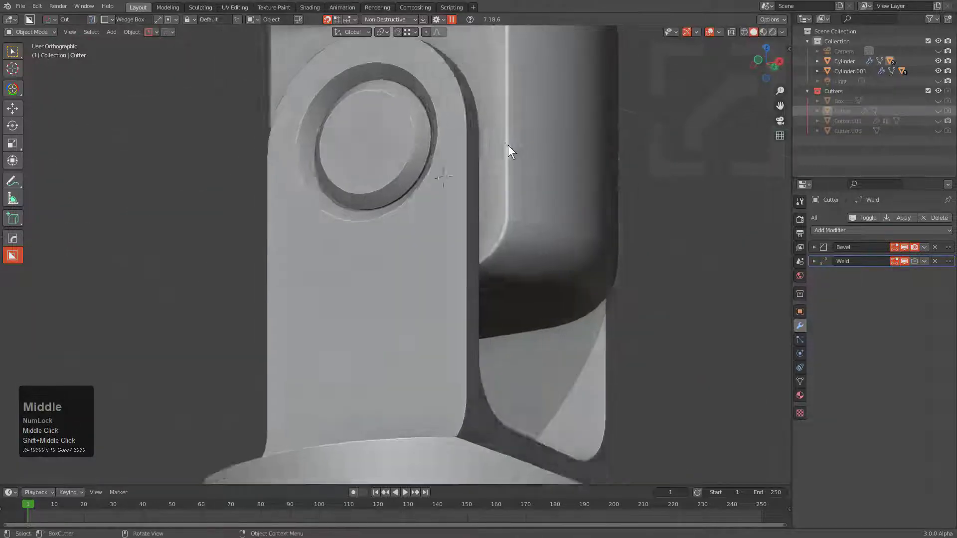
{"action": "scroll", "coordinate": [629, 189], "scroll_direction": "up", "scroll_amount": 2}
{"action": "scroll", "coordinate": [590, 124], "scroll_direction": "down", "scroll_amount": 2}
{"action": "scroll", "coordinate": [536, 272], "scroll_direction": "up", "scroll_amount": 3}
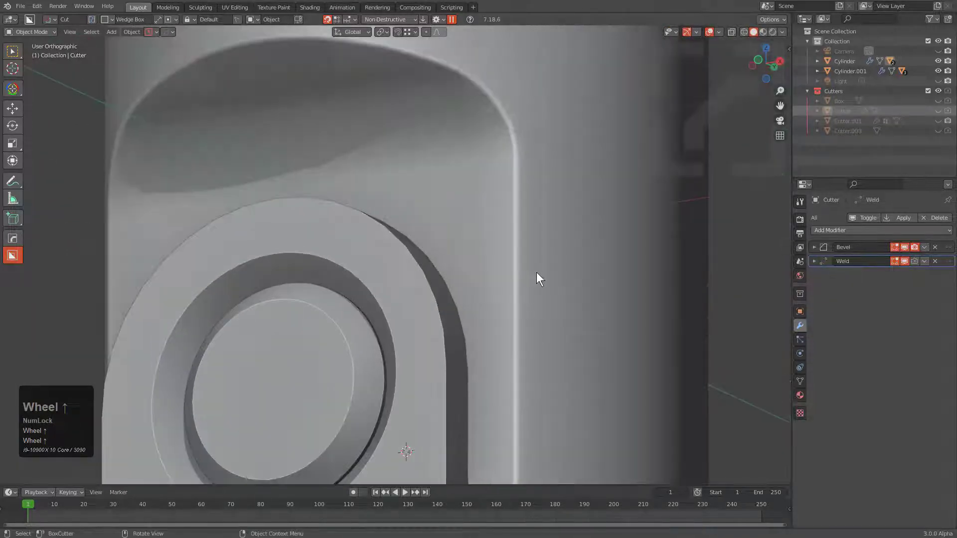
{"action": "left_click", "coordinate": [537, 152]}
{"action": "scroll", "coordinate": [550, 270], "scroll_direction": "up", "scroll_amount": 2}
{"action": "key", "text": "q"}
{"action": "left_click", "coordinate": [541, 241], "text": "shift"}
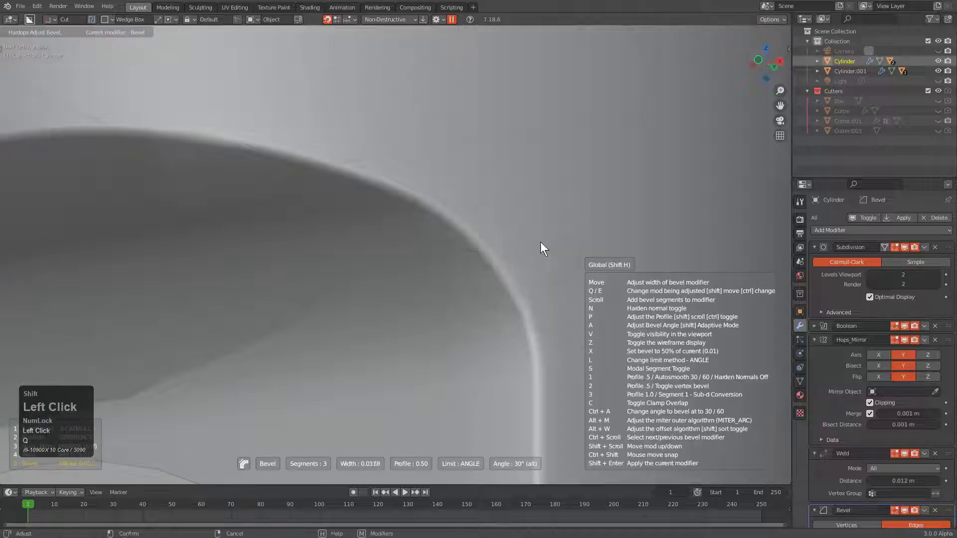
{"action": "left_click", "coordinate": [545, 242]}
Examine the main cylinder's side cut and upper end from several angles.
{"action": "scroll", "coordinate": [534, 244], "scroll_direction": "down", "scroll_amount": 3}
{"action": "key", "text": "alt+a"}
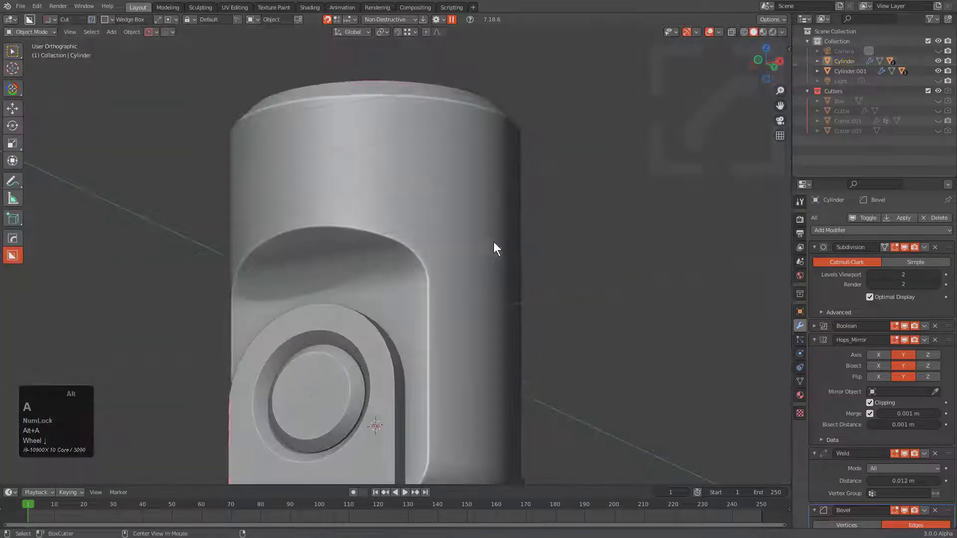
{"action": "middle_click_drag", "start_coordinate": [494, 248], "coordinate": [433, 246]}
{"action": "left_click", "coordinate": [428, 247]}
{"action": "scroll", "coordinate": [428, 207], "scroll_direction": "down", "scroll_amount": 1}
{"action": "middle_click_drag", "start_coordinate": [428, 206], "coordinate": [416, 262]}
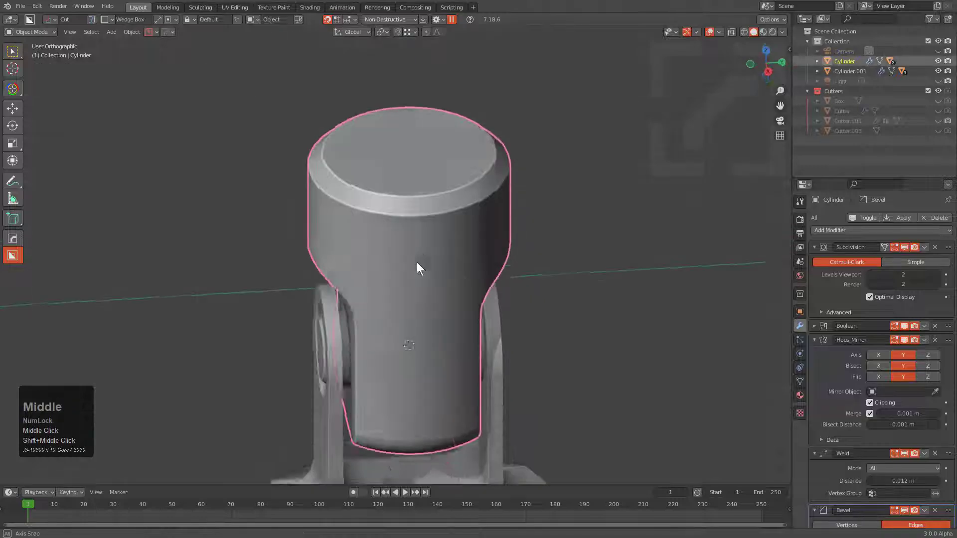
{"action": "scroll", "coordinate": [447, 168], "scroll_direction": "up", "scroll_amount": 2}
{"action": "middle_click_drag", "start_coordinate": [448, 168], "coordinate": [437, 227]}
{"action": "key", "text": "d"}
{"action": "left_click", "coordinate": [367, 227]}
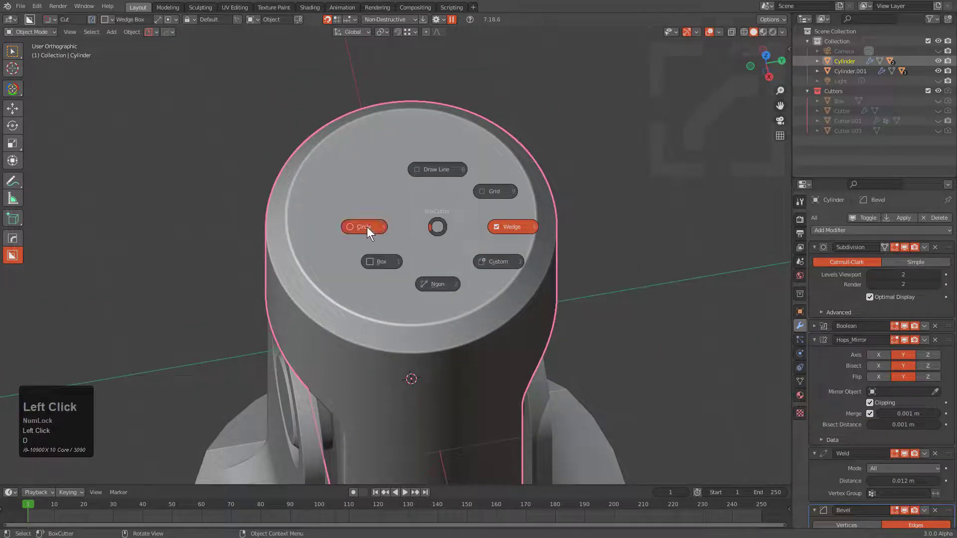
{"action": "middle_click_drag", "start_coordinate": [371, 236], "coordinate": [421, 217]}
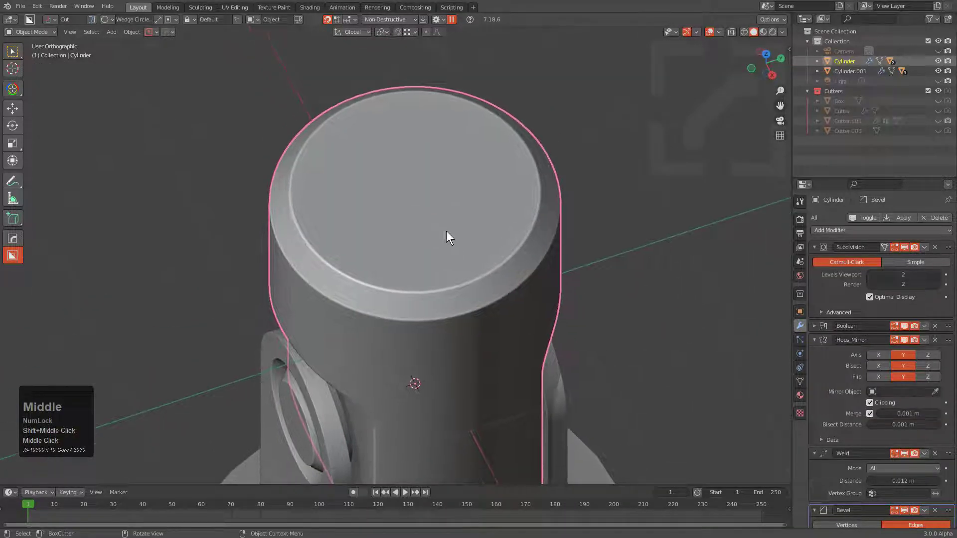
{"action": "mouse_move", "coordinate": [416, 189]}
{"action": "left_mouse_down"}
{"action": "mouse_move", "coordinate": [530, 208]}
{"action": "mouse_move", "coordinate": [529, 252]}
{"action": "left_mouse_up"}
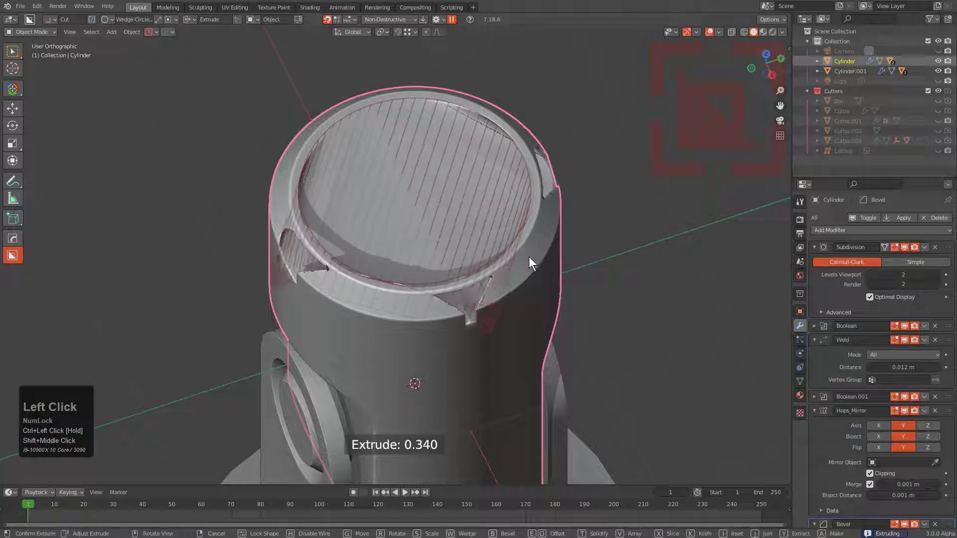
{"action": "right_click", "coordinate": [527, 351]}
Slice a centred circle, slightly smaller than the cylinder's top face, into it with BoxCutter, wedge off and extruded 0.434.
{"action": "key", "text": "d"}
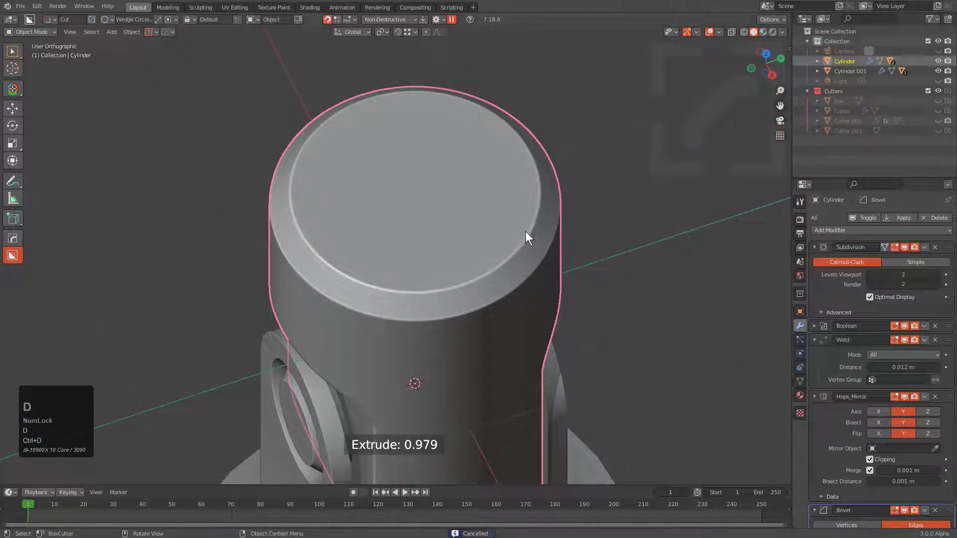
{"action": "key", "text": "d"}
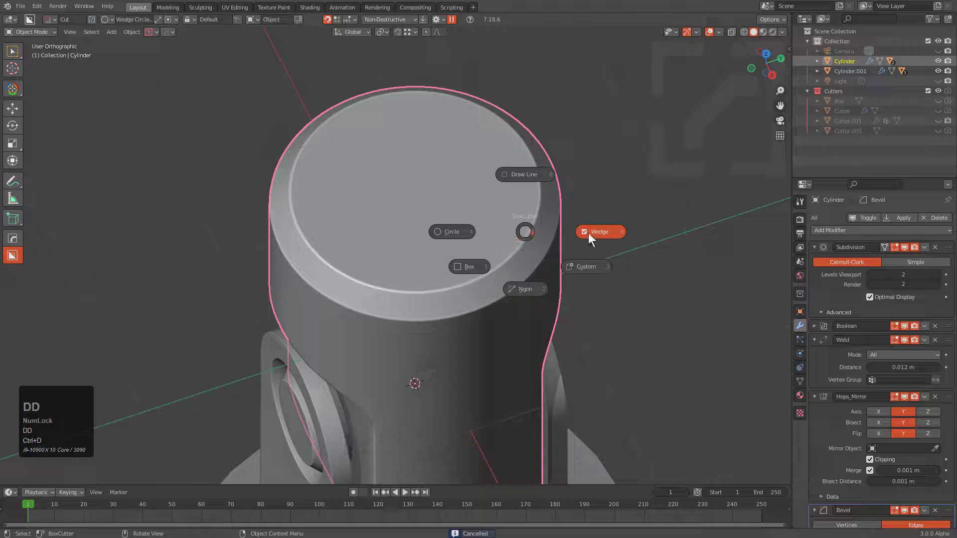
{"action": "left_click", "coordinate": [465, 241]}
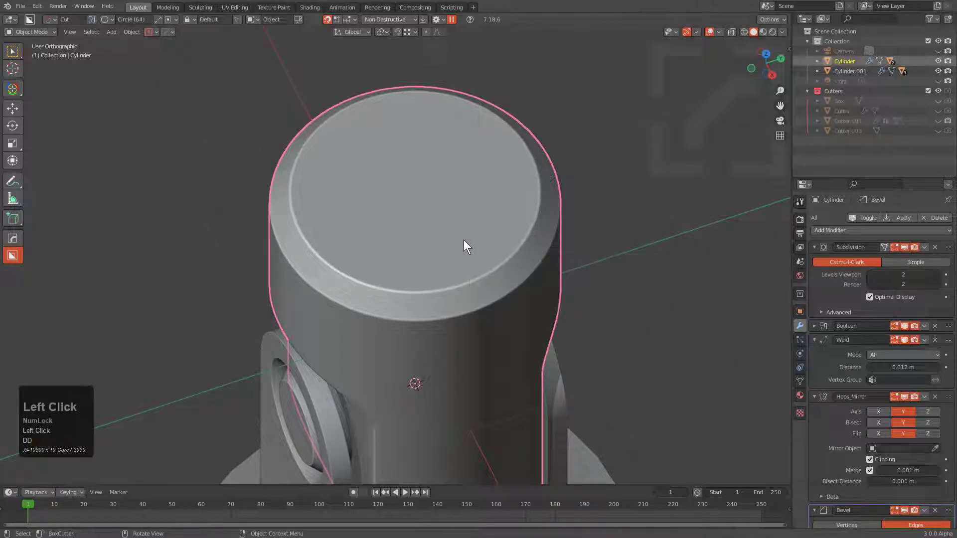
{"action": "key", "text": "d"}
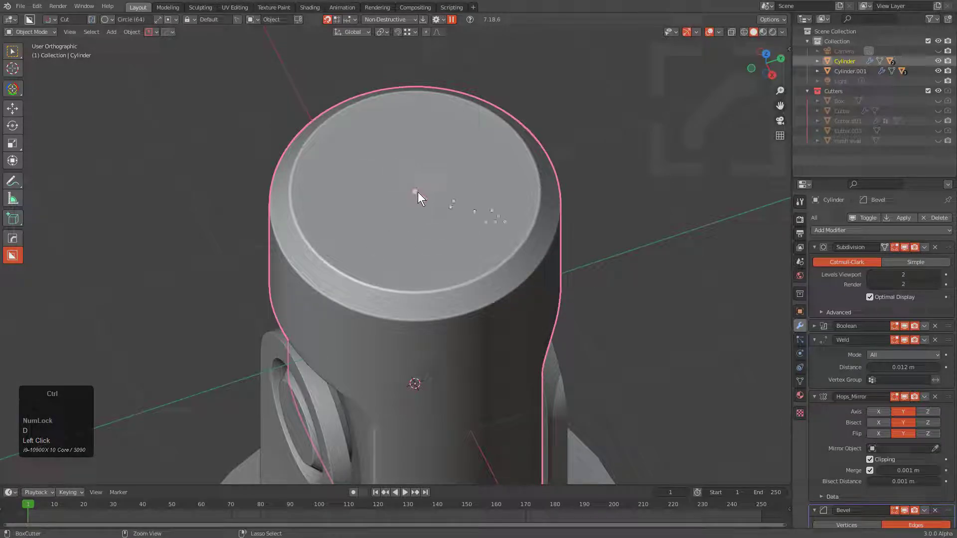
{"action": "mouse_move", "coordinate": [418, 192]}
{"action": "left_mouse_down", "text": "ctrl"}
{"action": "mouse_move", "coordinate": [539, 211]}
{"action": "mouse_move", "coordinate": [530, 244]}
{"action": "left_mouse_up", "text": "ctrl"}
{"action": "key", "text": "x"}
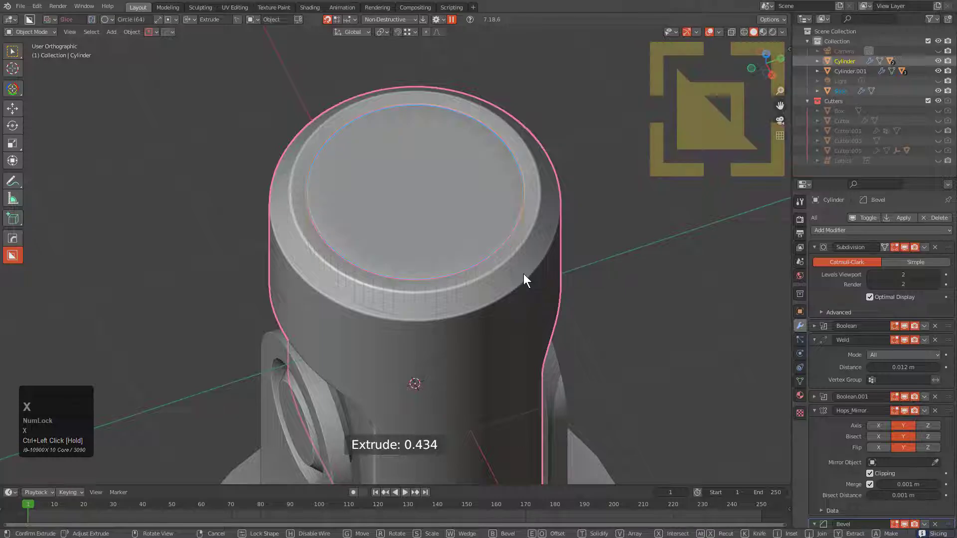
{"action": "left_click", "coordinate": [433, 218]}
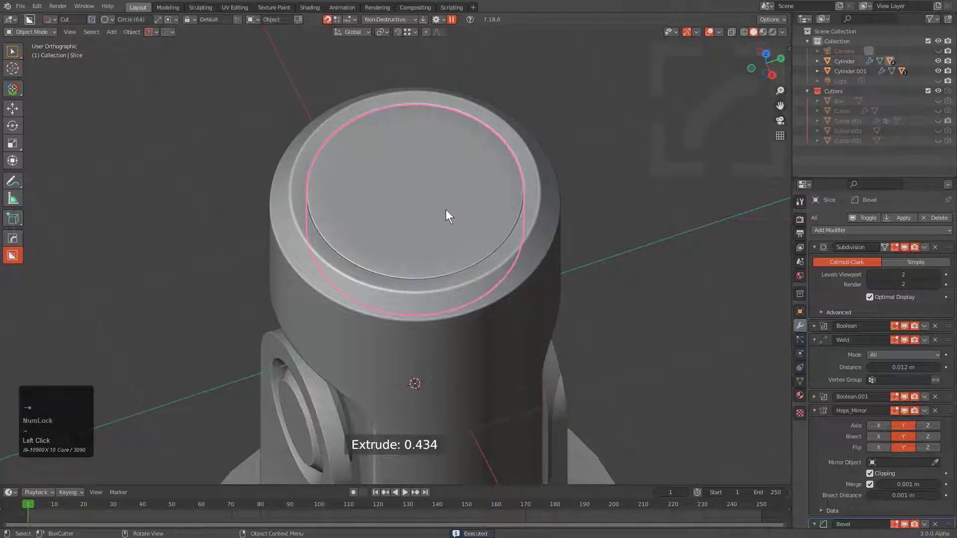
Mark the edges around the sliced piece's top face as sharp in Edit Mode.
{"action": "key", "text": "Tab"}
{"action": "left_click", "coordinate": [443, 209]}
{"action": "key", "text": "q"}
{"action": "left_click", "coordinate": [483, 207]}
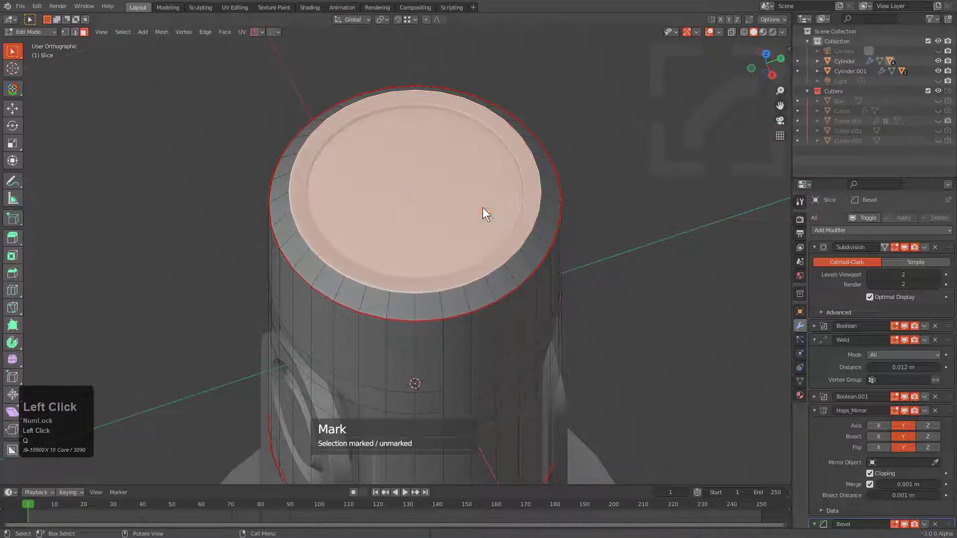
{"action": "key", "text": "Tab"}
{"action": "key", "text": "Tab"}
{"action": "key", "text": "q"}
{"action": "left_click", "coordinate": [477, 242]}
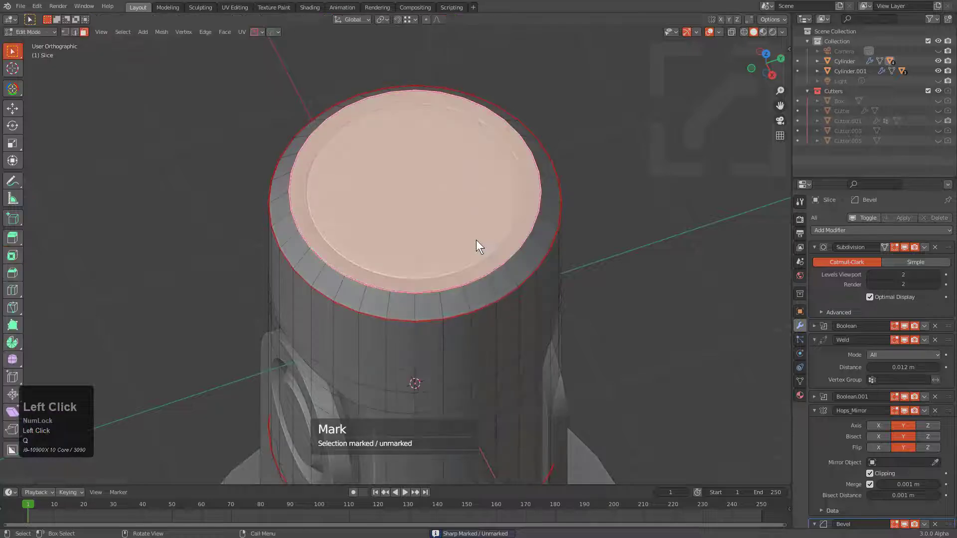
{"action": "key", "text": "Tab"}
Add a Weighted Normal modifier with Keep Sharp to the sliced piece.
{"action": "scroll", "coordinate": [476, 240], "scroll_direction": "up", "scroll_amount": 2}
{"action": "scroll", "coordinate": [476, 240], "scroll_direction": "up", "scroll_amount": 1}
{"action": "key", "text": "q"}
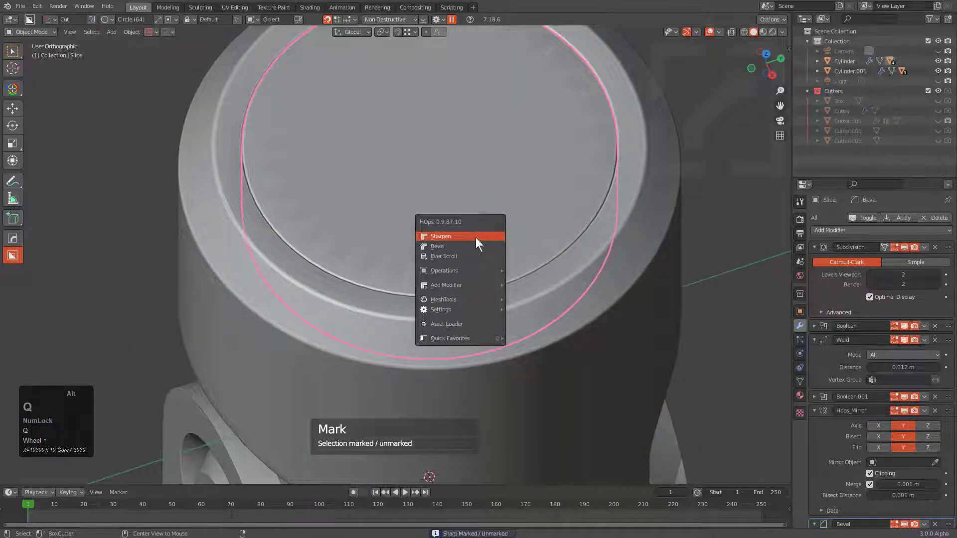
{"action": "left_click", "coordinate": [476, 238]}
Cut a centred circular recess 0.188 deep into the sliced top piece and taper its walls inward.
{"action": "middle_click_drag", "start_coordinate": [475, 238], "coordinate": [437, 220]}
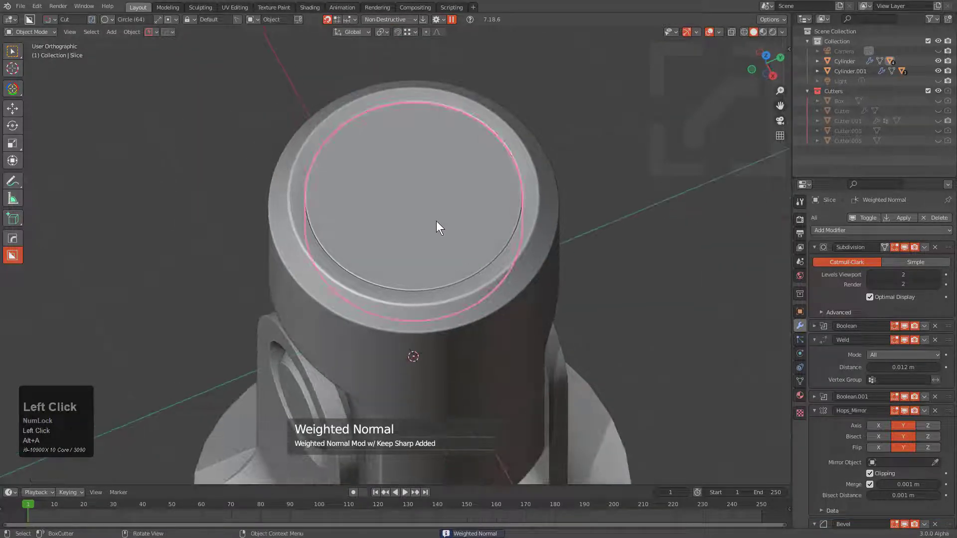
{"action": "mouse_move", "coordinate": [417, 199]}
{"action": "left_mouse_down"}
{"action": "mouse_move", "coordinate": [438, 201]}
{"action": "mouse_move", "coordinate": [513, 258]}
{"action": "mouse_move", "coordinate": [482, 300]}
{"action": "mouse_move", "coordinate": [477, 336]}
{"action": "left_mouse_up"}
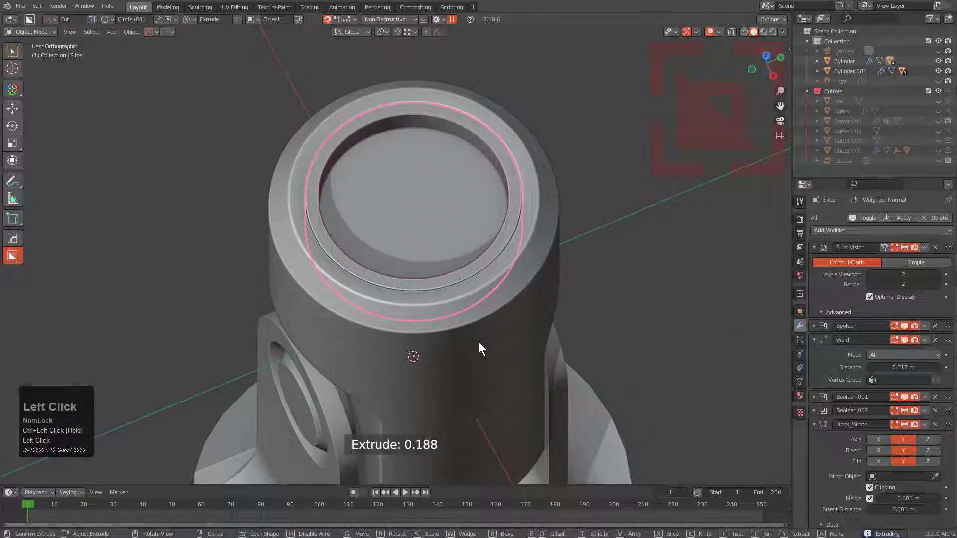
{"action": "key", "text": "t"}
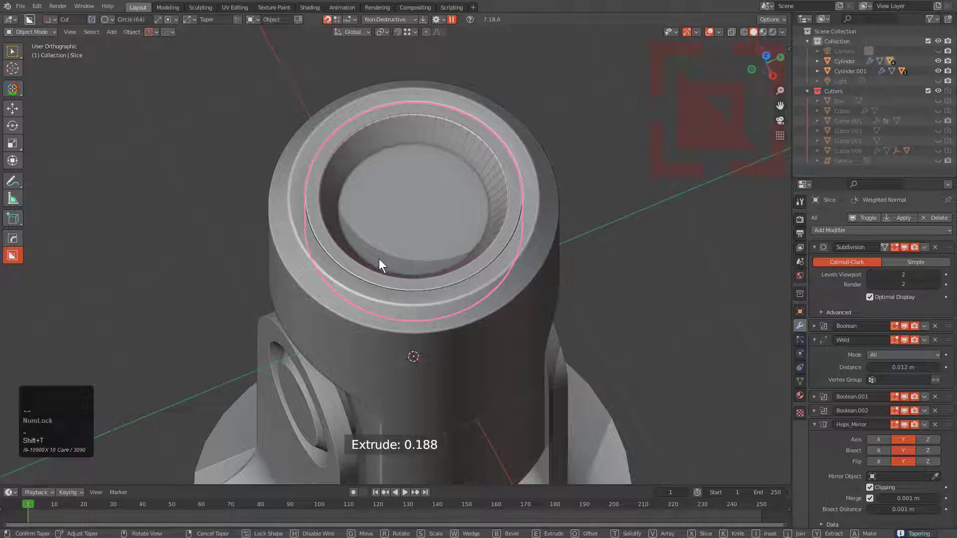
{"action": "left_click", "coordinate": [379, 259]}
Cut a small circular hole, extruded 0.256, in the centre of the recess floor and keep its cutter live.
{"action": "scroll", "coordinate": [427, 187], "scroll_direction": "up", "scroll_amount": 1}
{"action": "mouse_move", "coordinate": [417, 199]}
{"action": "left_mouse_down", "text": "ctrl"}
{"action": "mouse_move", "coordinate": [449, 219]}
{"action": "mouse_move", "coordinate": [441, 255]}
{"action": "left_mouse_up", "text": "ctrl"}
{"action": "left_click", "coordinate": [443, 302], "text": "shift"}
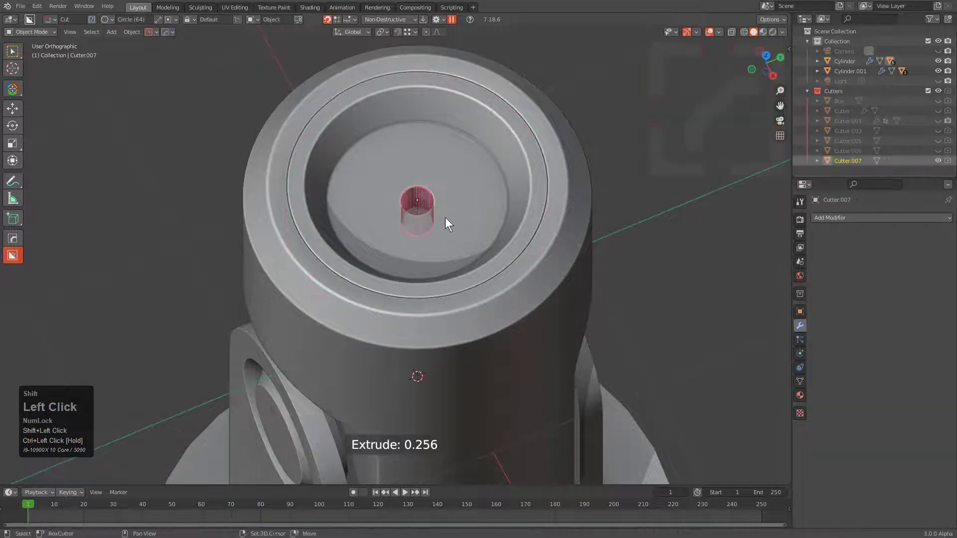
Mark the hole cutter's top face and give it a vertex-group Bevel of 0.0865 m with one segment.
{"action": "scroll", "coordinate": [455, 234], "scroll_direction": "up", "scroll_amount": 5}
{"action": "key", "text": "3"}
{"action": "left_click", "coordinate": [441, 228]}
{"action": "key", "text": "q"}
{"action": "left_click", "coordinate": [488, 227], "text": "ctrl"}
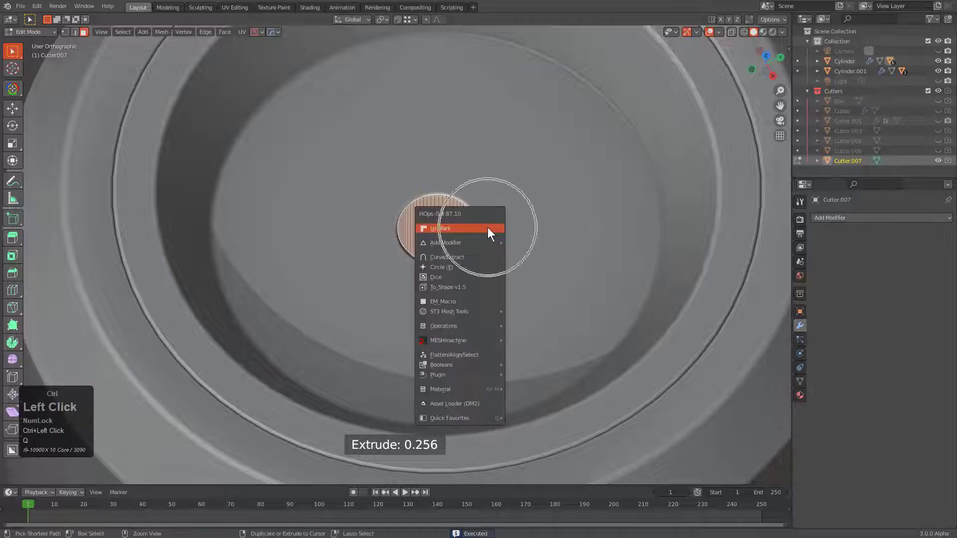
{"action": "key", "text": "1"}
{"action": "scroll", "coordinate": [468, 231], "scroll_direction": "down", "scroll_amount": 4}
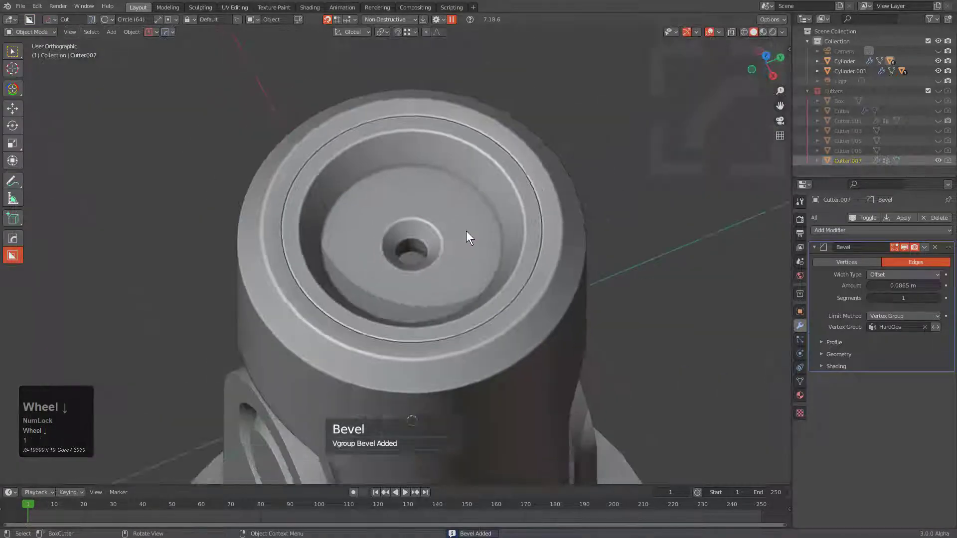
Select the main cylinder in the right view and set BoxCutter's shape to Box.
{"action": "scroll", "coordinate": [466, 232], "scroll_direction": "down", "scroll_amount": 3}
{"action": "middle_click_drag", "start_coordinate": [467, 232], "coordinate": [423, 193]}
{"action": "scroll", "coordinate": [423, 215], "scroll_direction": "up", "scroll_amount": 2}
{"action": "middle_click_drag", "start_coordinate": [420, 225], "coordinate": [391, 163], "text": "alt"}
{"action": "left_click", "coordinate": [408, 160]}
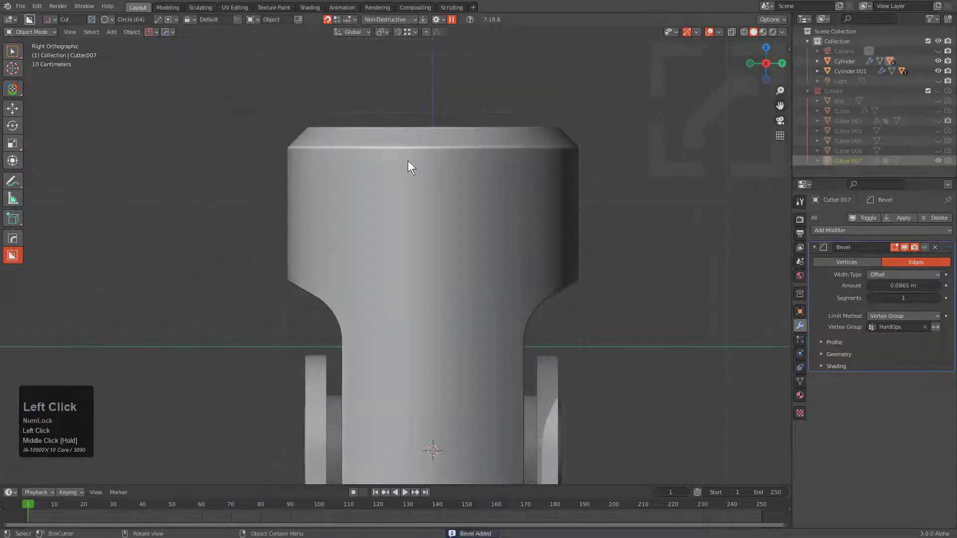
{"action": "middle_click", "coordinate": [414, 226]}
{"action": "scroll", "coordinate": [412, 164], "scroll_direction": "up", "scroll_amount": 3}
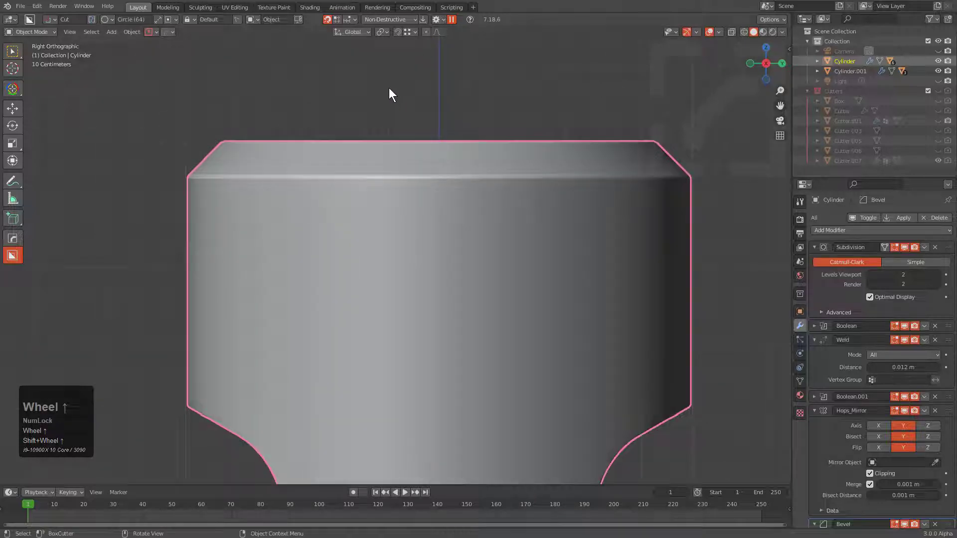
{"action": "left_click_drag", "start_coordinate": [389, 88], "coordinate": [502, 220]}
{"action": "key", "text": "d"}
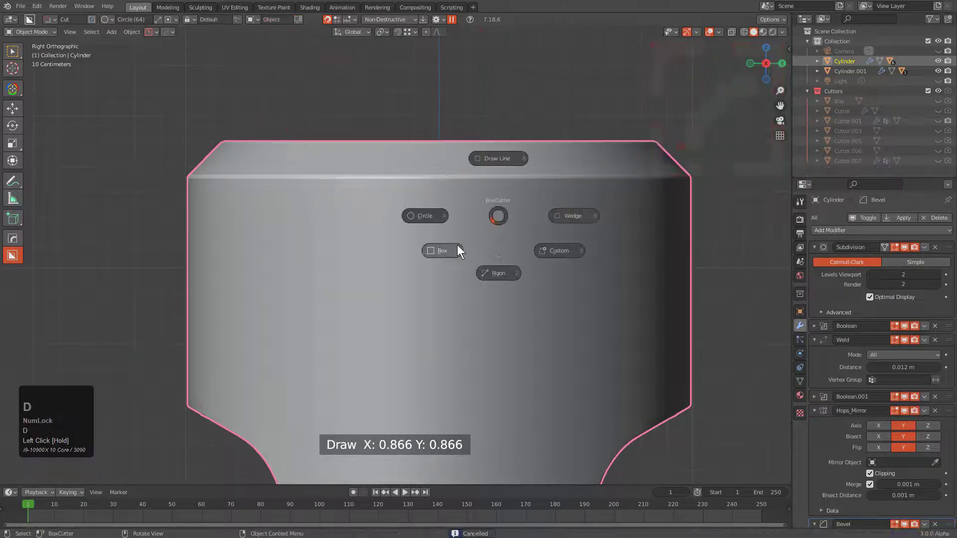
{"action": "left_click", "coordinate": [442, 251]}
Slice a box-shaped tab across the cylinder's top rim, with corners rounded by a bevel of about 0.06.
{"action": "left_click_drag", "start_coordinate": [388, 91], "coordinate": [491, 225]}
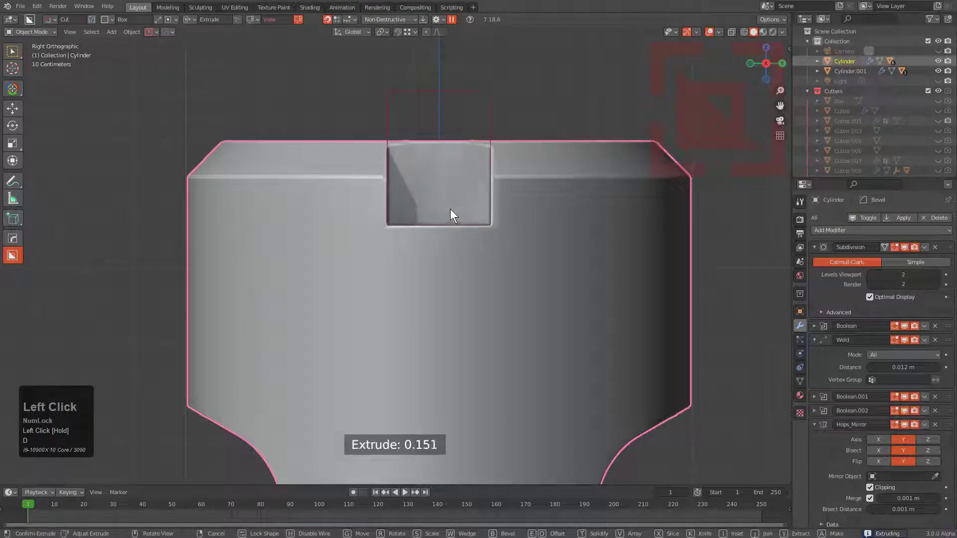
{"action": "key", "text": "b"}
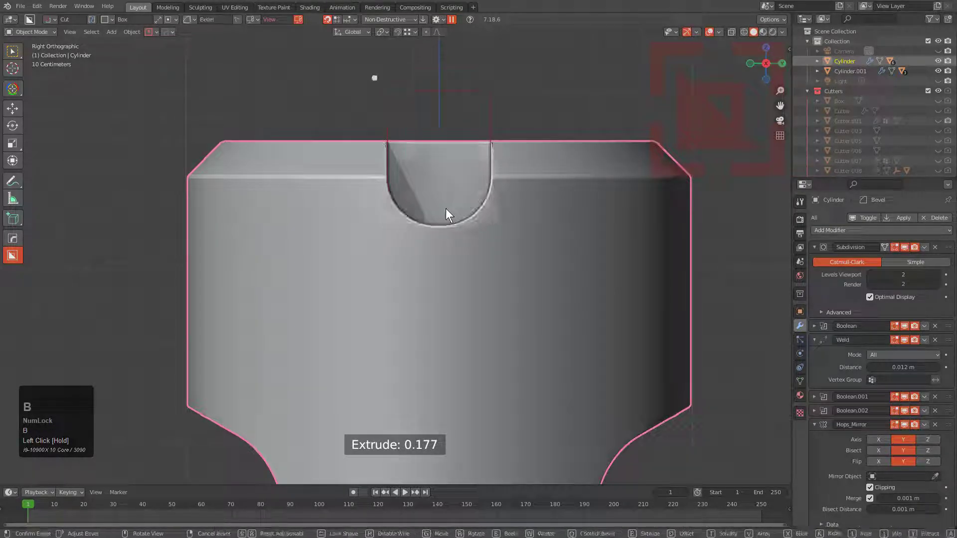
{"action": "key", "text": "x"}
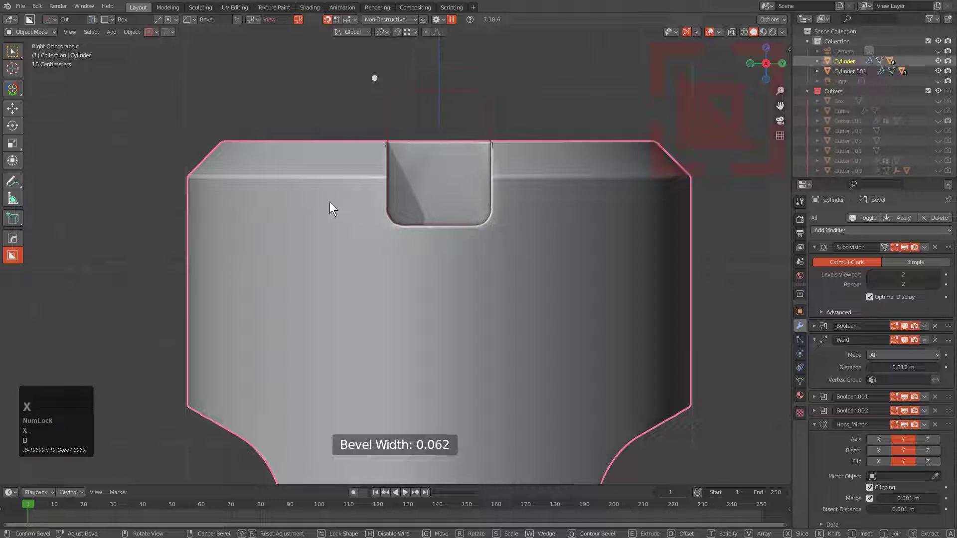
{"action": "left_click", "coordinate": [322, 199]}
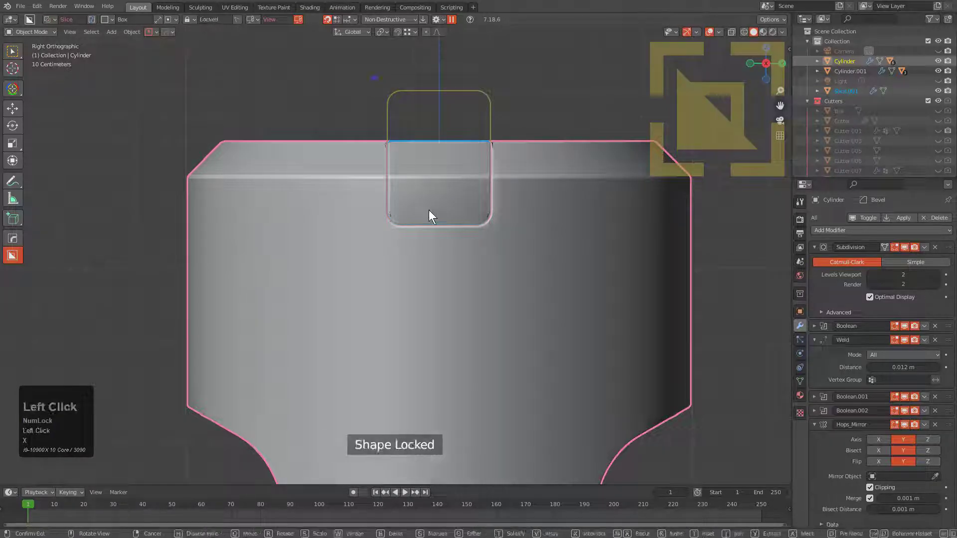
{"action": "key", "text": "space"}
{"action": "key", "text": "alt+a"}
Select the tab sliced from the cylinder's rim and inspect its edges and corners up close.
{"action": "middle_click_drag", "start_coordinate": [443, 207], "coordinate": [459, 232]}
{"action": "scroll", "coordinate": [428, 216], "scroll_direction": "up", "scroll_amount": 1}
{"action": "left_click", "coordinate": [427, 214]}
{"action": "scroll", "coordinate": [438, 185], "scroll_direction": "up", "scroll_amount": 4}
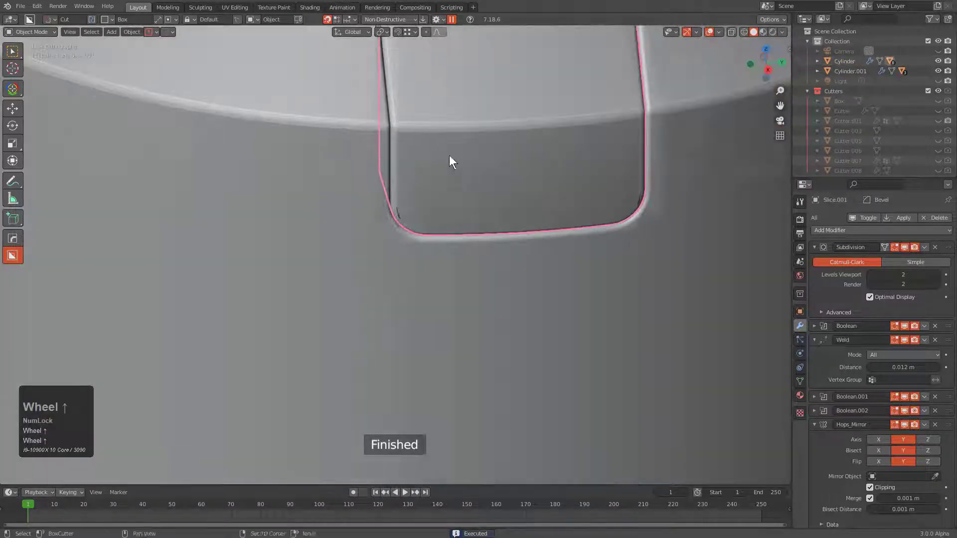
{"action": "scroll", "coordinate": [408, 226], "scroll_direction": "up", "scroll_amount": 3}
{"action": "middle_click_drag", "start_coordinate": [449, 154], "coordinate": [401, 232]}
{"action": "scroll", "coordinate": [400, 233], "scroll_direction": "up", "scroll_amount": 1}
{"action": "scroll", "coordinate": [402, 229], "scroll_direction": "up", "scroll_amount": 1}
{"action": "scroll", "coordinate": [402, 223], "scroll_direction": "down", "scroll_amount": 1}
{"action": "scroll", "coordinate": [403, 224], "scroll_direction": "down", "scroll_amount": 4}
Reveal the tab's boolean cutter with Ever Scroll and scale it along X by about 1.22 in top view.
{"action": "key", "text": "q"}
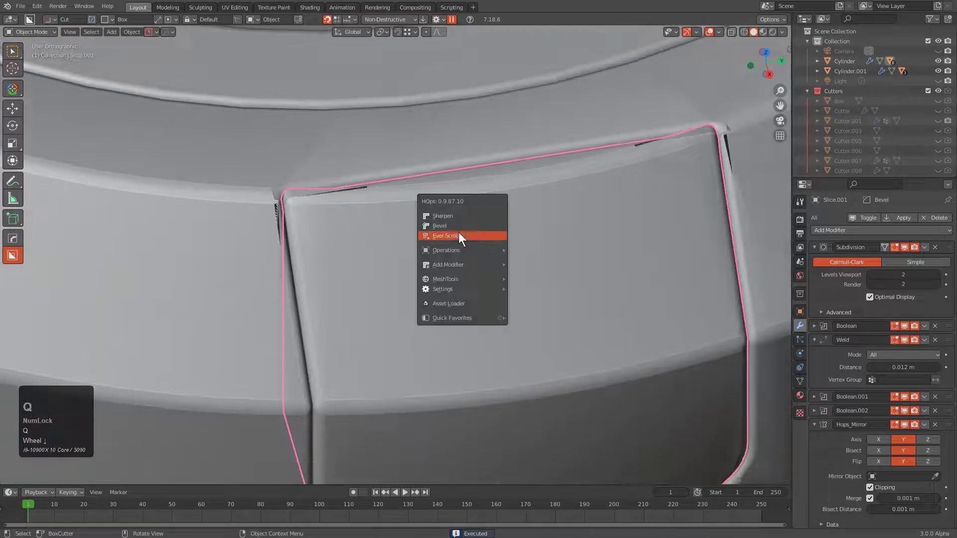
{"action": "left_click", "coordinate": [457, 236]}
{"action": "scroll", "coordinate": [458, 238], "scroll_direction": "down", "scroll_amount": 3}
{"action": "middle_click_drag", "start_coordinate": [461, 238], "coordinate": [516, 323]}
{"action": "key", "text": "KP_7"}
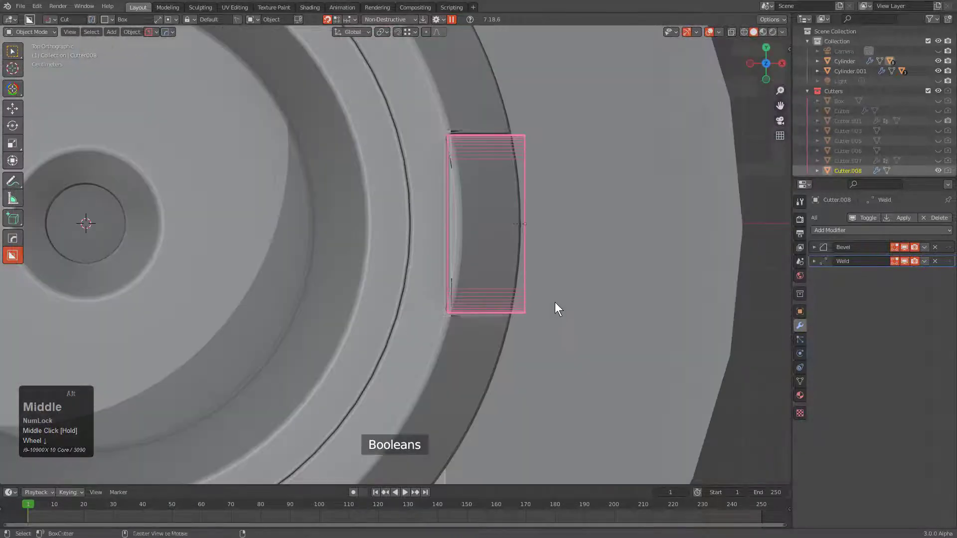
{"action": "key", "text": "s"}
{"action": "key", "text": "x"}
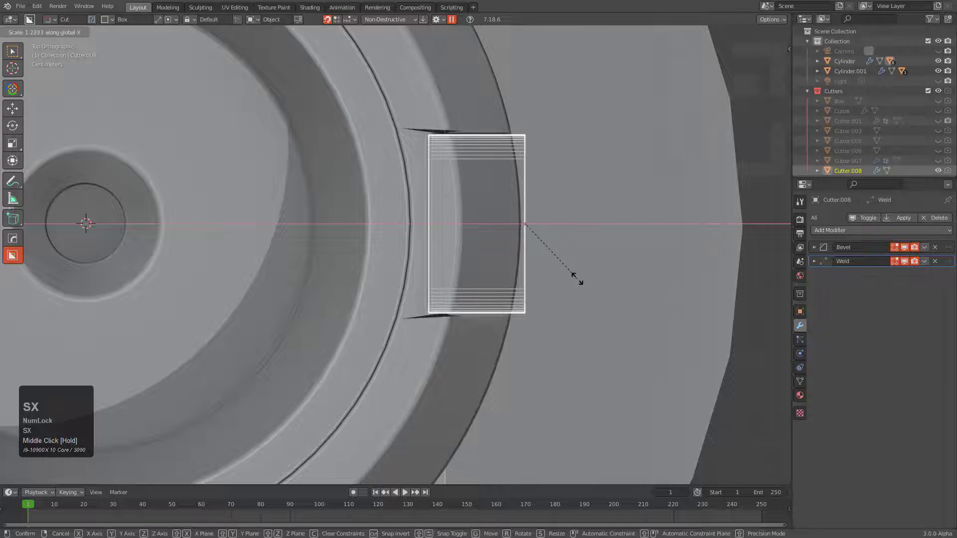
{"action": "left_click", "coordinate": [577, 279]}
Bring up the tab's cutter again from the main cylinder and scale it uniformly by about 1.06.
{"action": "middle_click_drag", "start_coordinate": [527, 265], "coordinate": [458, 214]}
{"action": "scroll", "coordinate": [519, 210], "scroll_direction": "up", "scroll_amount": 4}
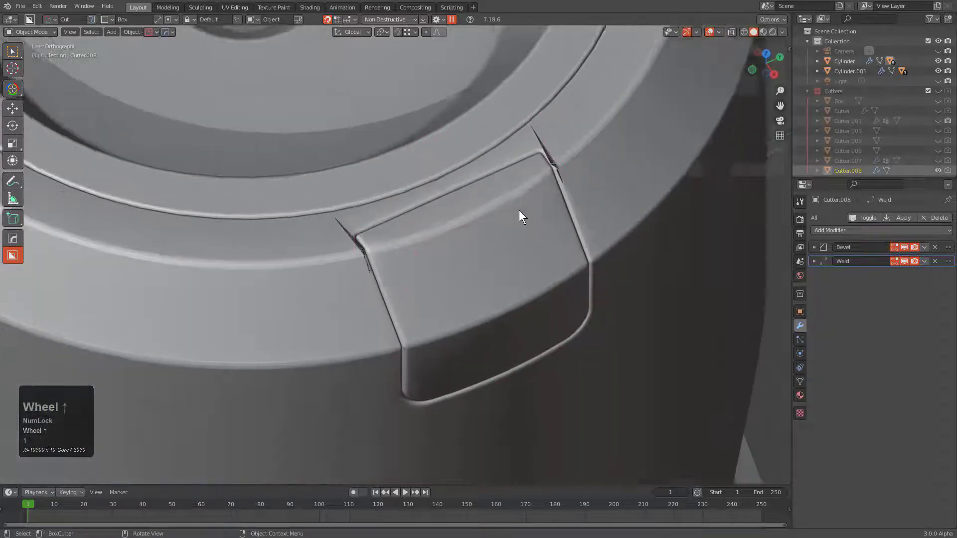
{"action": "left_click", "coordinate": [625, 145]}
{"action": "middle_click_drag", "start_coordinate": [625, 145], "coordinate": [576, 204], "text": "shift"}
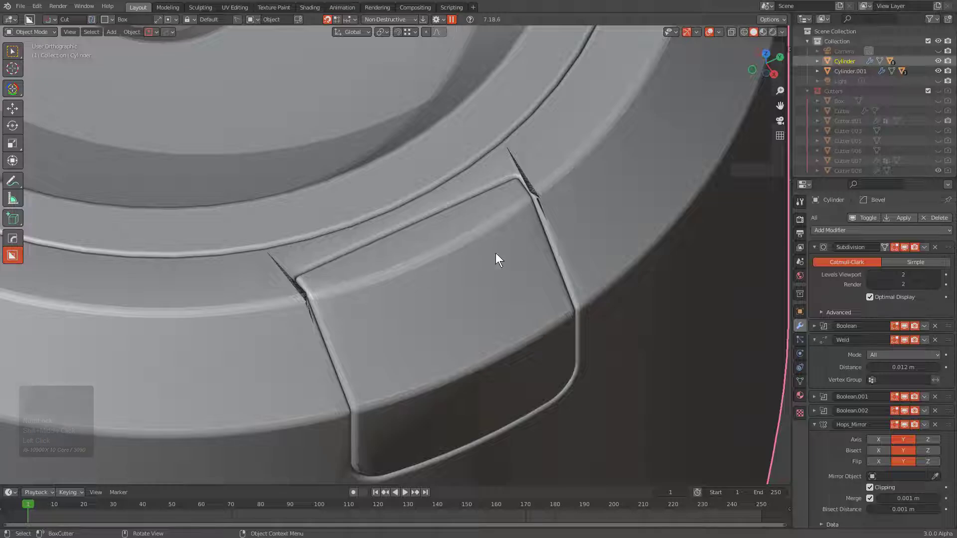
{"action": "key", "text": "q"}
{"action": "left_click", "coordinate": [470, 251]}
{"action": "middle_click_drag", "start_coordinate": [472, 250], "coordinate": [511, 271]}
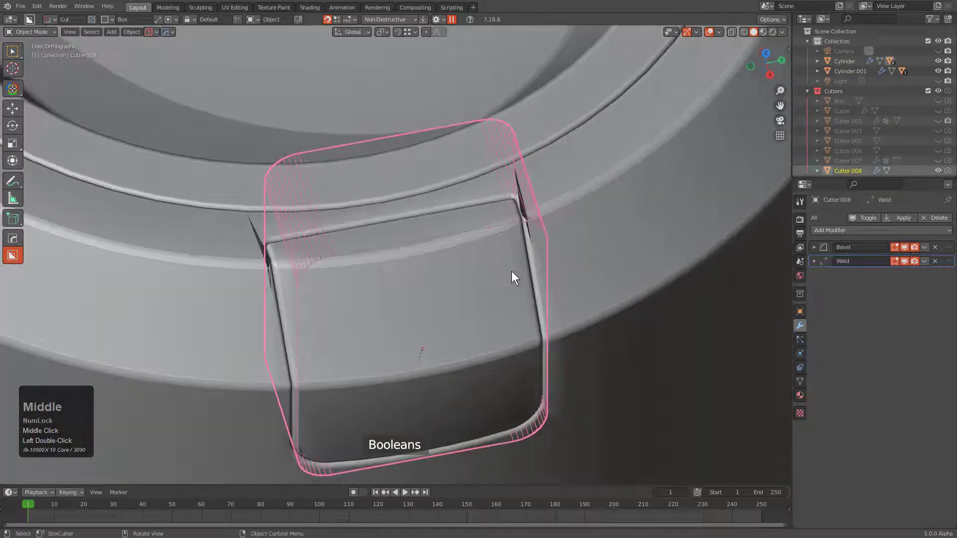
{"action": "key", "text": "s"}
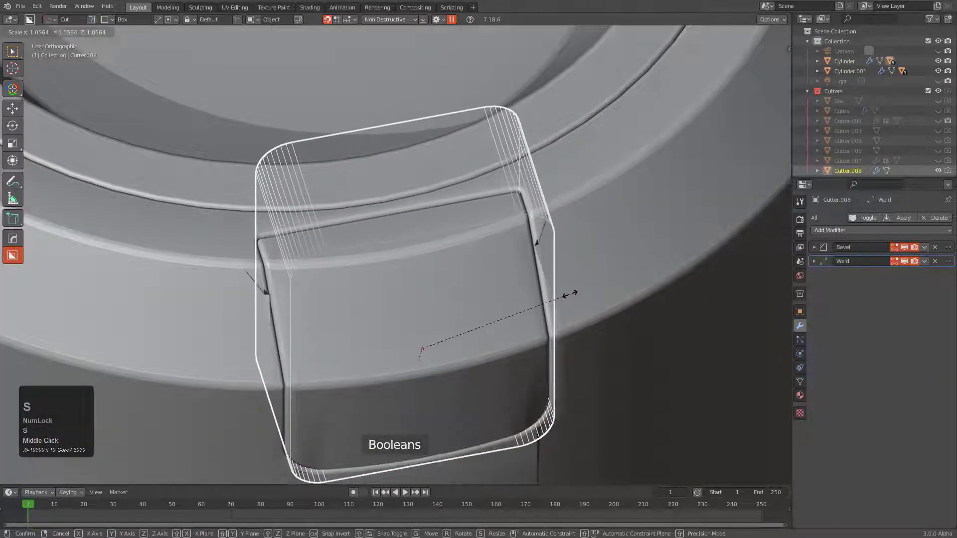
{"action": "left_click", "coordinate": [567, 294]}
Move the tab's cutter about 0.015 m along X and hide it.
{"action": "key", "text": "g"}
{"action": "key", "text": "y"}
{"action": "key", "text": "x"}
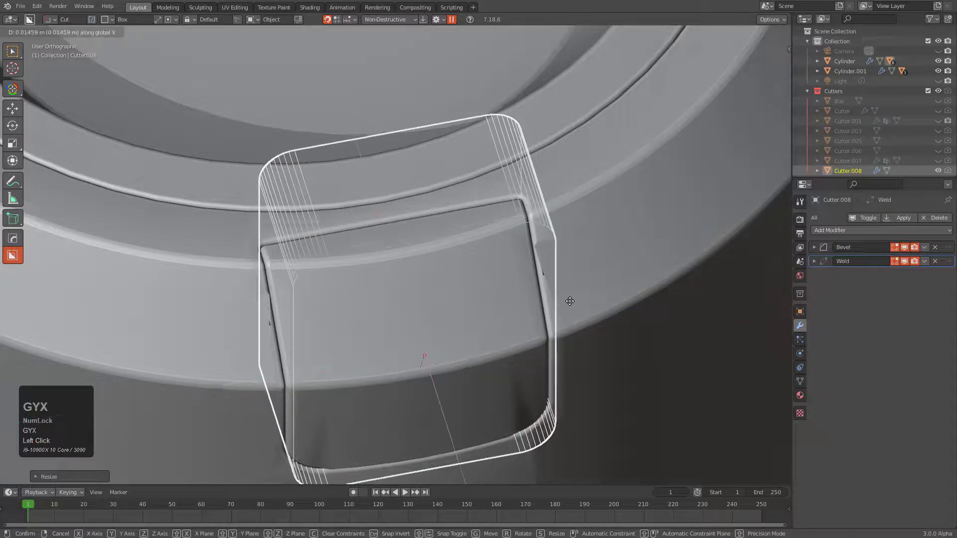
{"action": "left_click", "coordinate": [570, 301]}
{"action": "key", "text": "h"}
Slice off the main cylinder's upper section with a box wider than the cylinder, ending just below the tab.
{"action": "scroll", "coordinate": [561, 296], "scroll_direction": "down", "scroll_amount": 4}
{"action": "middle_click_drag", "start_coordinate": [558, 296], "coordinate": [462, 289]}
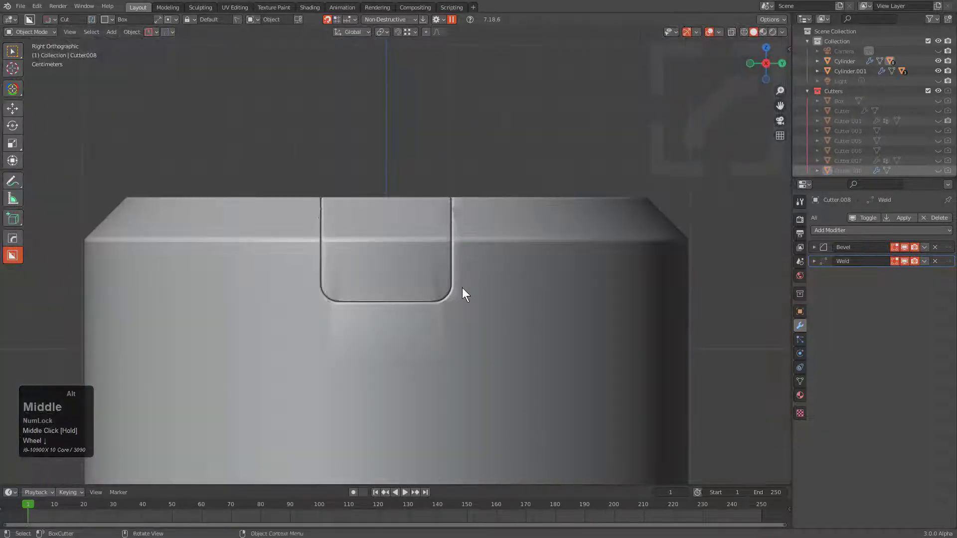
{"action": "left_click", "coordinate": [462, 295]}
{"action": "scroll", "coordinate": [461, 295], "scroll_direction": "down", "scroll_amount": 1}
{"action": "scroll", "coordinate": [461, 295], "scroll_direction": "down", "scroll_amount": 1}
{"action": "left_click_drag", "start_coordinate": [125, 157], "coordinate": [463, 265]}
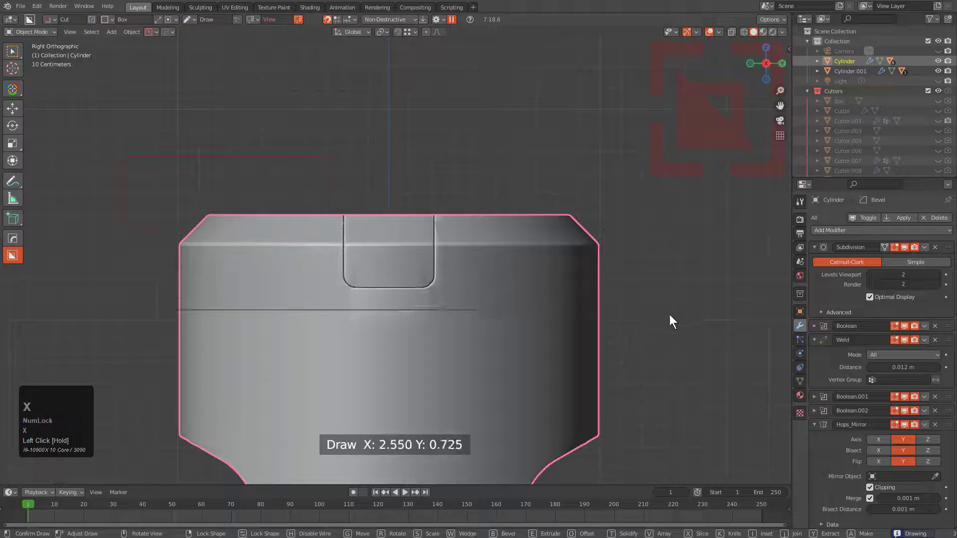
{"action": "left_click_drag", "start_coordinate": [670, 316], "coordinate": [699, 342]}
Add Weighted Normal modifiers with Keep Sharp to the sliced upper ring and to the rim tab.
{"action": "middle_click_drag", "start_coordinate": [507, 293], "coordinate": [404, 199]}
{"action": "scroll", "coordinate": [494, 304], "scroll_direction": "up", "scroll_amount": 2}
{"action": "left_click", "coordinate": [499, 292]}
{"action": "key", "text": "q"}
{"action": "left_click", "coordinate": [531, 269], "text": "alt"}
{"action": "scroll", "coordinate": [501, 231], "scroll_direction": "up", "scroll_amount": 1, "text": "shift"}
{"action": "scroll", "coordinate": [502, 232], "scroll_direction": "down", "scroll_amount": 2}
{"action": "left_click", "coordinate": [500, 214]}
{"action": "key", "text": "q"}
{"action": "left_click", "coordinate": [496, 211]}
{"action": "scroll", "coordinate": [498, 210], "scroll_direction": "up", "scroll_amount": 2, "text": "shift"}
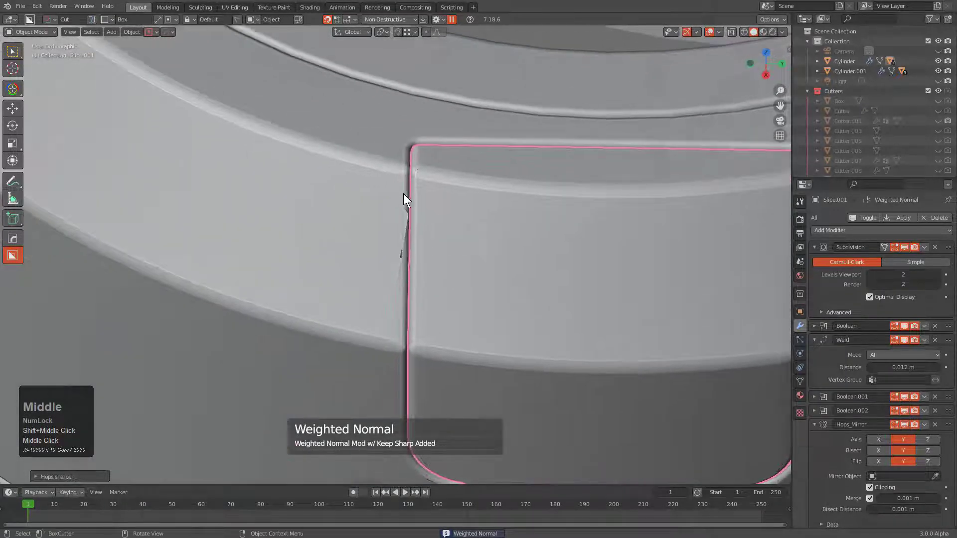
Check the topology around the tab's corner with the wireframe overlay switched on temporarily.
{"action": "key", "text": "alt+v"}
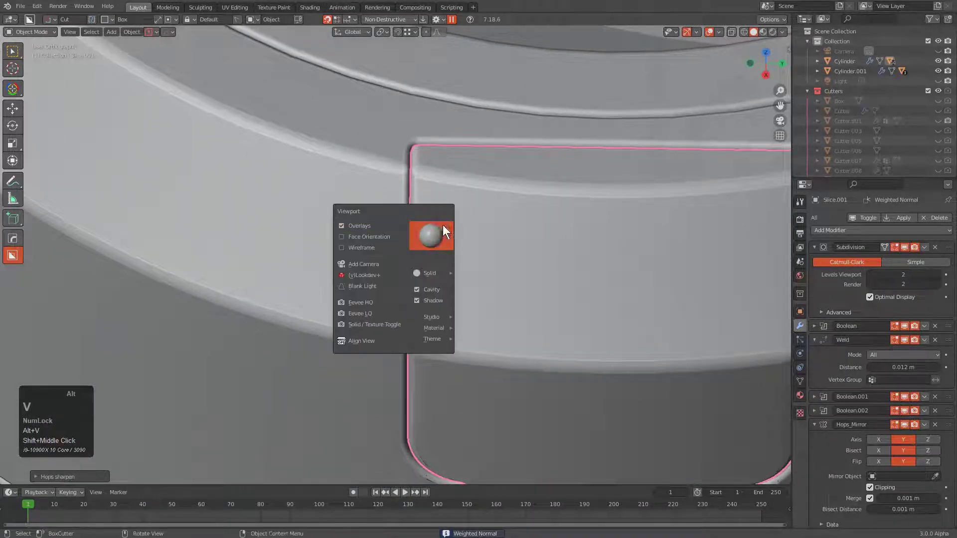
{"action": "left_click", "coordinate": [378, 246]}
{"action": "key", "text": "alt+v"}
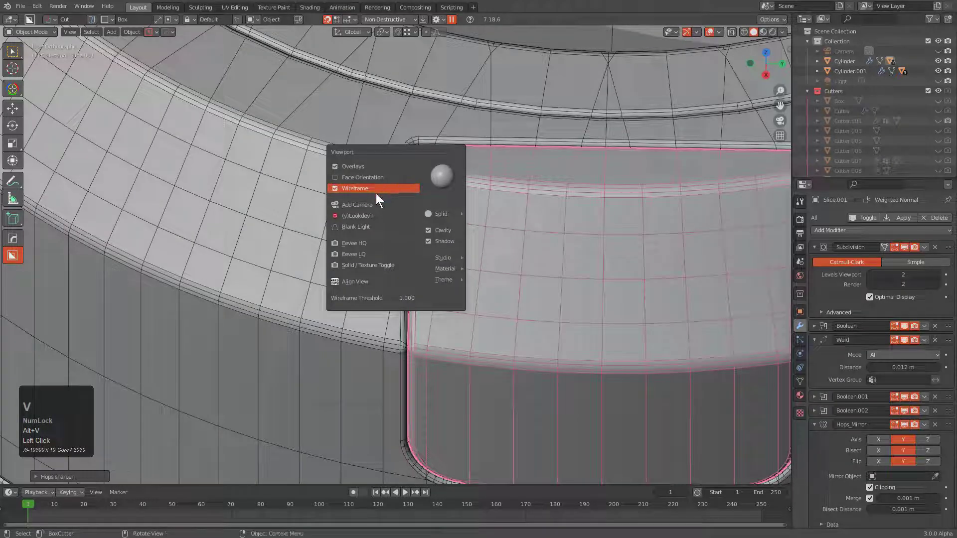
{"action": "left_click", "coordinate": [375, 193]}
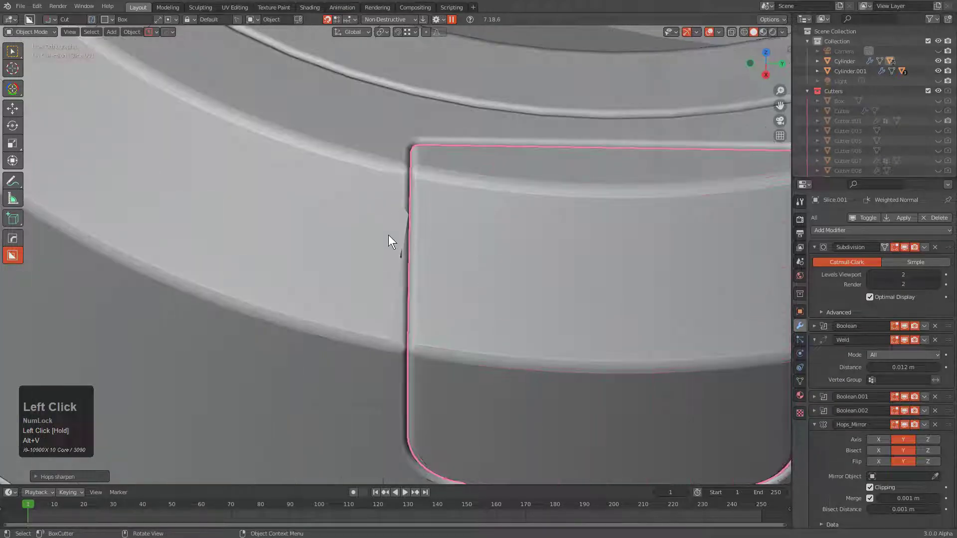
Add a planar Decimate modifier to the rim tab and move it above the Bevel modifier.
{"action": "key", "text": "q"}
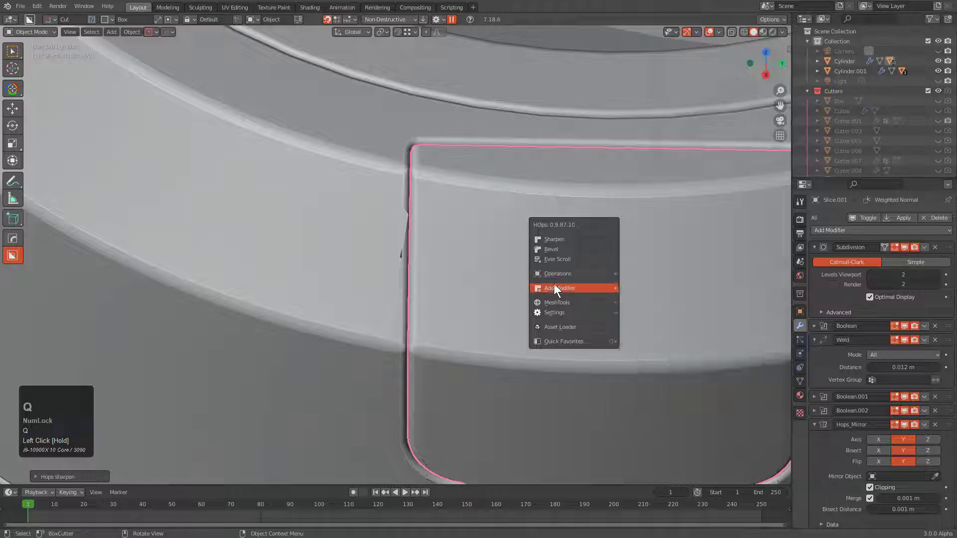
{"action": "mouse_move", "coordinate": [559, 288]}
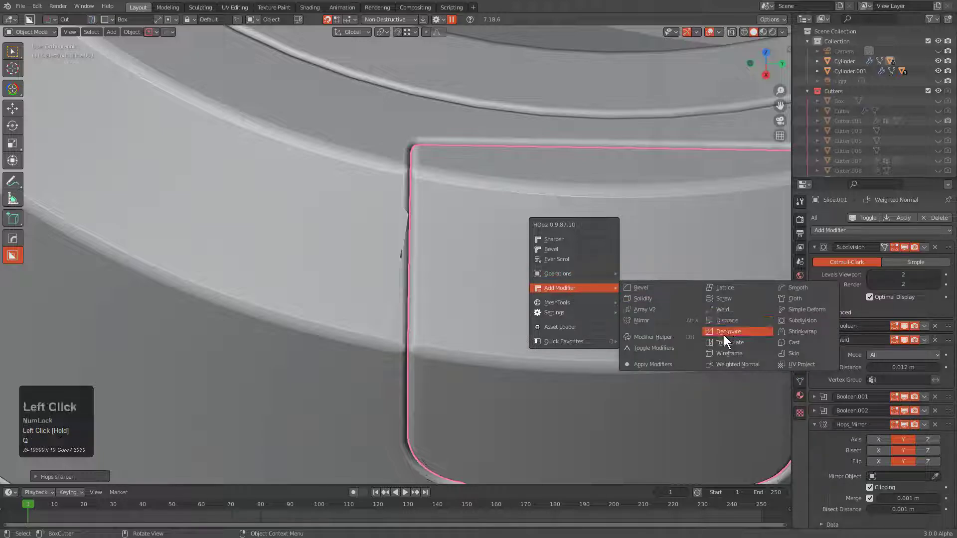
{"action": "left_click", "coordinate": [724, 335]}
{"action": "scroll", "coordinate": [869, 393], "scroll_direction": "down", "scroll_amount": 3}
{"action": "scroll", "coordinate": [869, 393], "scroll_direction": "down", "scroll_amount": 5}
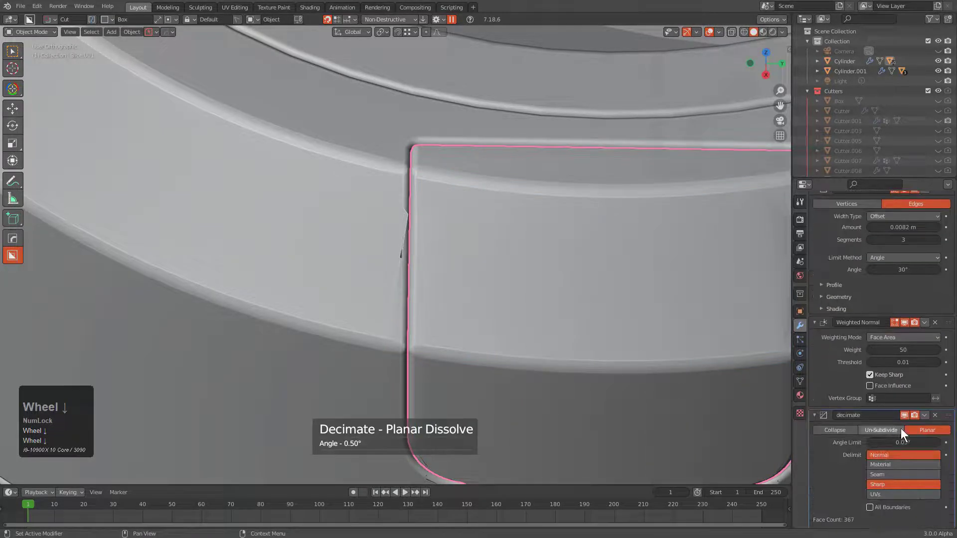
{"action": "left_click_drag", "start_coordinate": [955, 419], "coordinate": [917, 240]}
Add a planar Decimate modifier to the sliced upper ring and move it above the Bevel modifier.
{"action": "middle_click_drag", "start_coordinate": [487, 220], "coordinate": [394, 246]}
{"action": "key", "text": "alt+a"}
{"action": "key", "text": "a"}
{"action": "scroll", "coordinate": [466, 250], "scroll_direction": "up", "scroll_amount": 3}
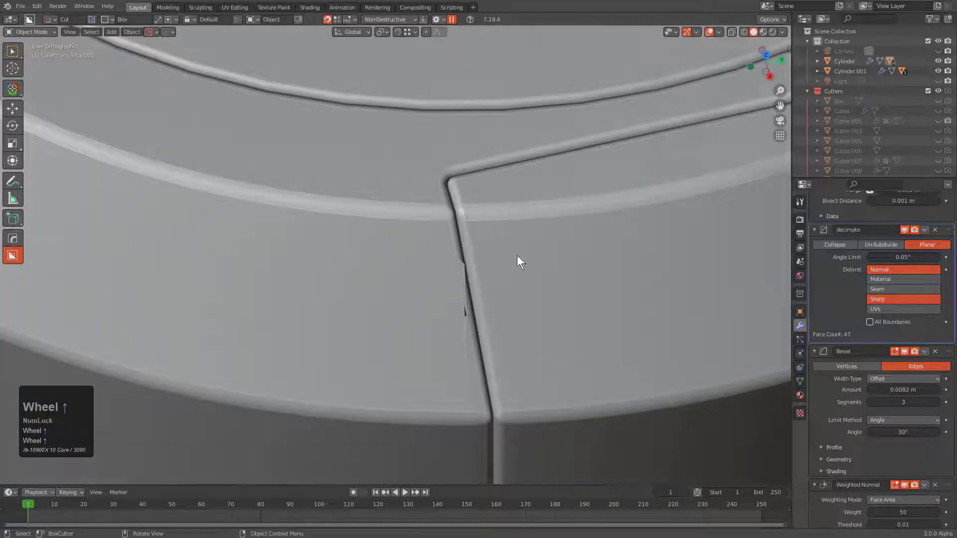
{"action": "left_click", "coordinate": [692, 303]}
{"action": "scroll", "coordinate": [836, 390], "scroll_direction": "down", "scroll_amount": 2}
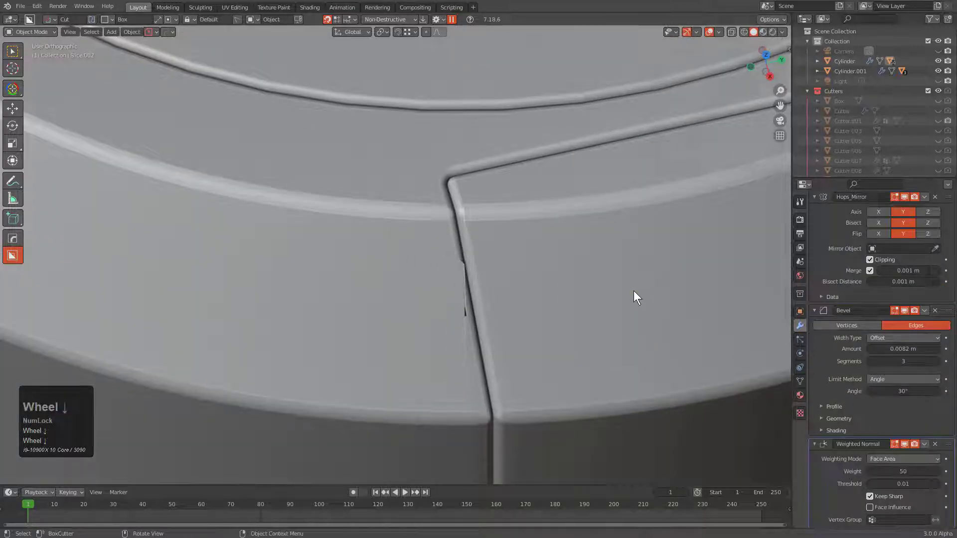
{"action": "key", "text": "q"}
{"action": "mouse_move", "coordinate": [632, 295]}
{"action": "left_click", "coordinate": [752, 334]}
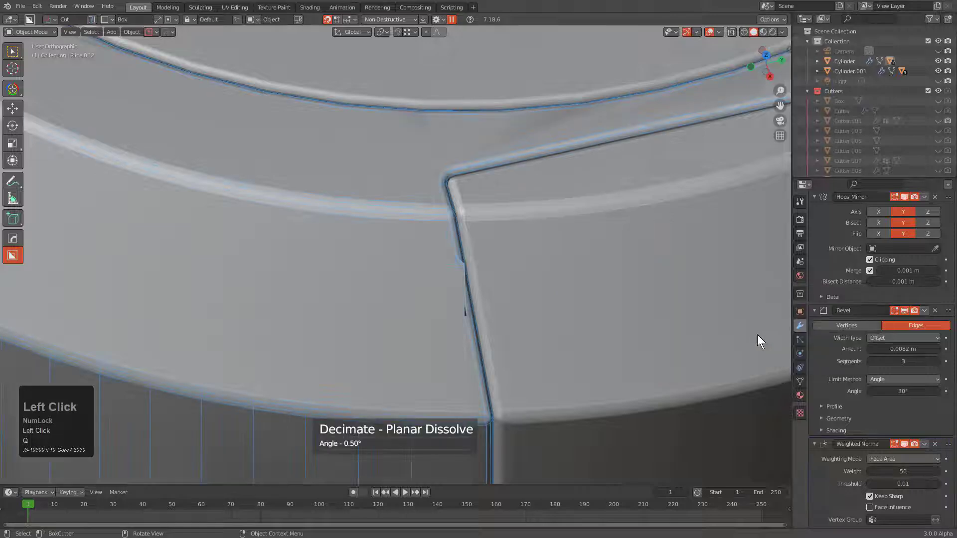
{"action": "scroll", "coordinate": [905, 443], "scroll_direction": "down", "scroll_amount": 5}
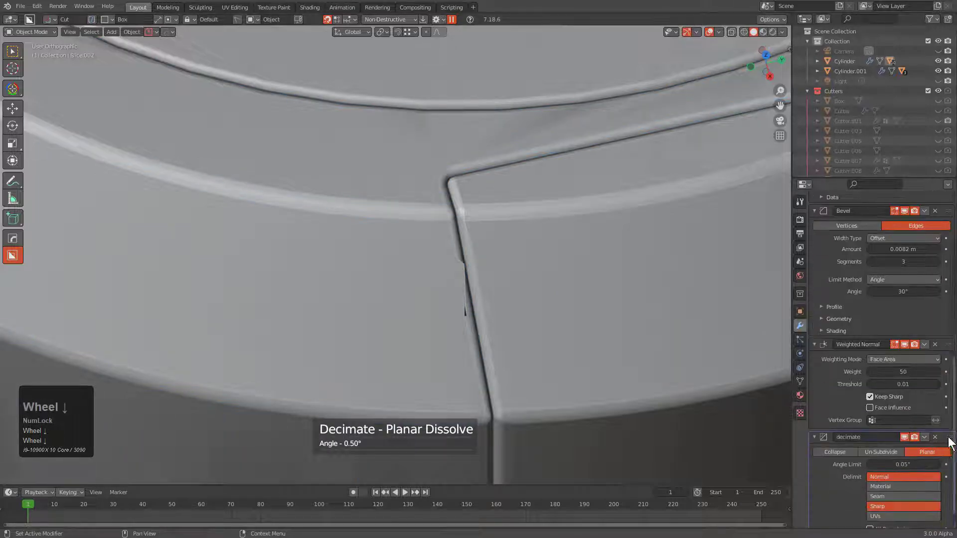
{"action": "left_click_drag", "start_coordinate": [950, 440], "coordinate": [940, 232]}
{"action": "middle_click_drag", "start_coordinate": [573, 264], "coordinate": [382, 226]}
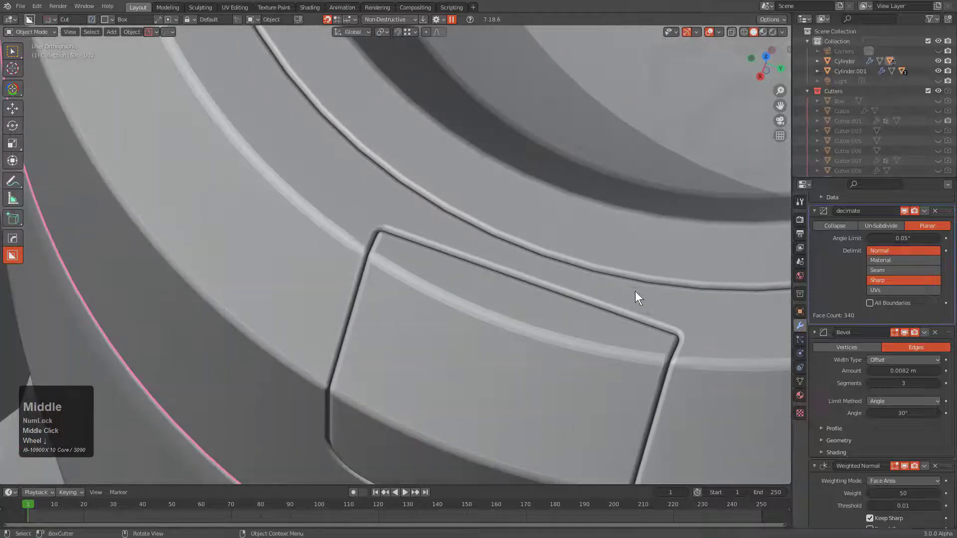
Check the topology of the upper ring around the rim tab with the wireframe overlay switched on temporarily.
{"action": "key", "text": "alt+v"}
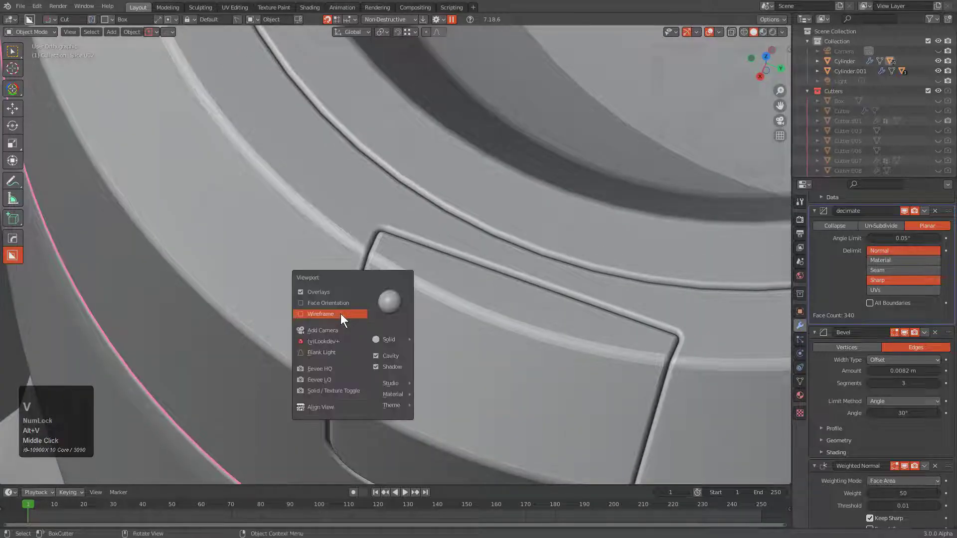
{"action": "left_click", "coordinate": [329, 311]}
{"action": "key", "text": "alt+v"}
{"action": "left_click", "coordinate": [476, 256]}
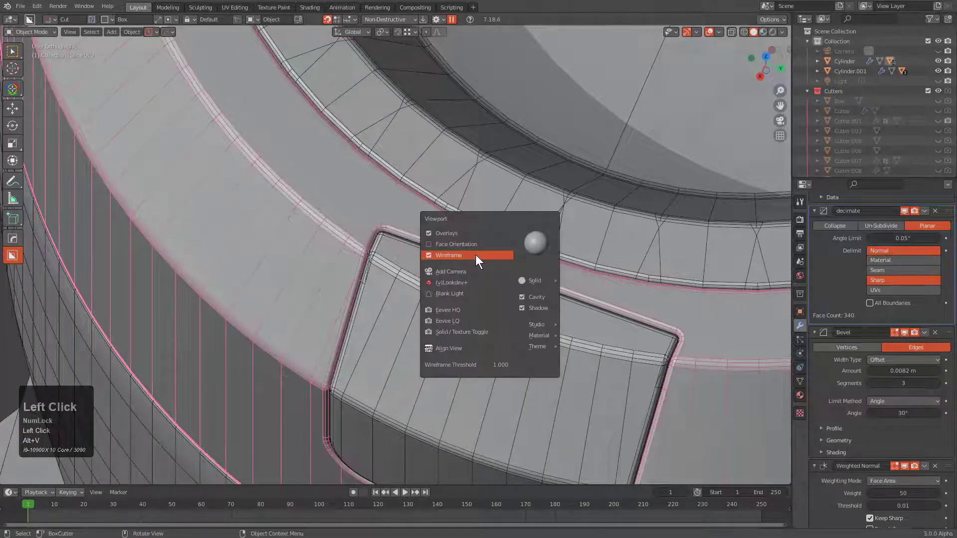
{"action": "scroll", "coordinate": [476, 255], "scroll_direction": "down", "scroll_amount": 6}
{"action": "key", "text": "alt+a"}
{"action": "middle_click_drag", "start_coordinate": [417, 286], "coordinate": [459, 274]}
{"action": "left_click", "coordinate": [460, 273]}
{"action": "scroll", "coordinate": [467, 273], "scroll_direction": "down", "scroll_amount": 2}
{"action": "scroll", "coordinate": [468, 273], "scroll_direction": "up", "scroll_amount": 2}
{"action": "left_click", "coordinate": [569, 289]}
{"action": "key", "text": "r"}
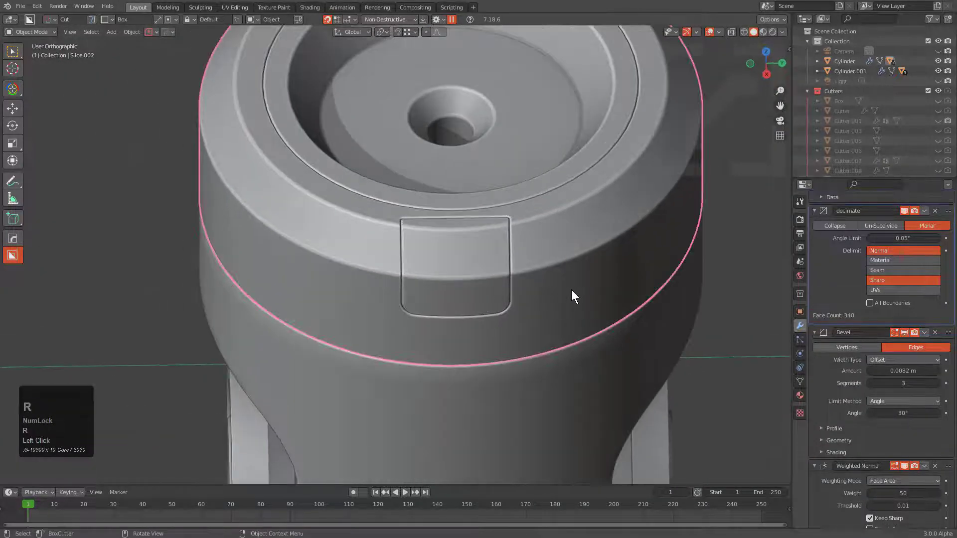
{"action": "key", "text": "z"}
{"action": "left_click", "coordinate": [626, 228]}
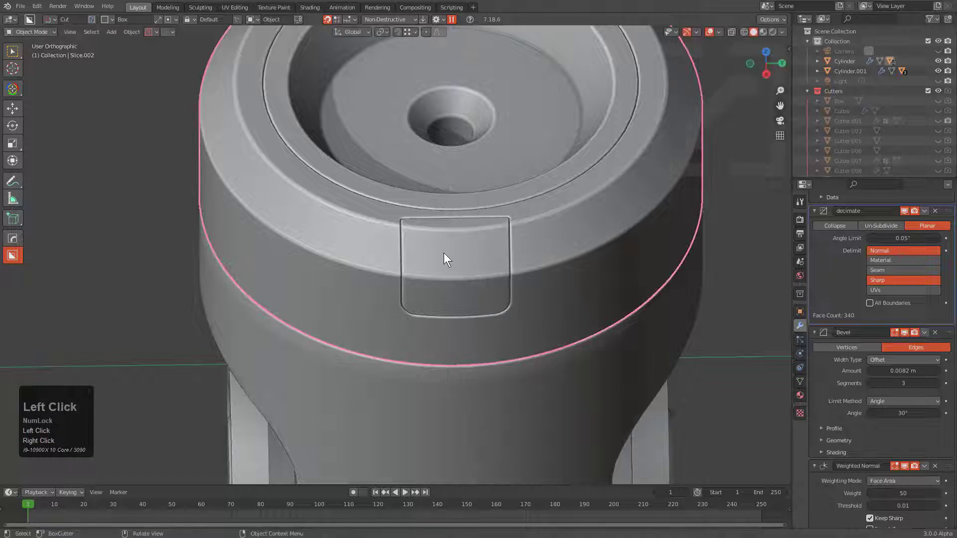
{"action": "left_click", "coordinate": [444, 252]}
{"action": "key", "text": "g"}
{"action": "right_click", "coordinate": [483, 263]}
Add a Weighted Normal modifier with Keep Sharp to the main cylinder body below the upper ring.
{"action": "scroll", "coordinate": [411, 355], "scroll_direction": "down", "scroll_amount": 3}
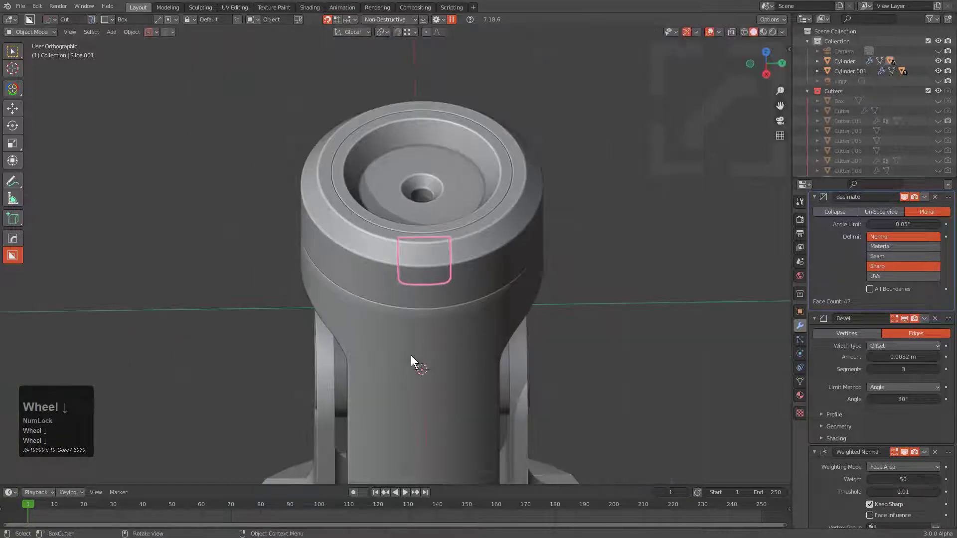
{"action": "left_click", "coordinate": [425, 353]}
{"action": "key", "text": "q"}
{"action": "left_click", "coordinate": [423, 302]}
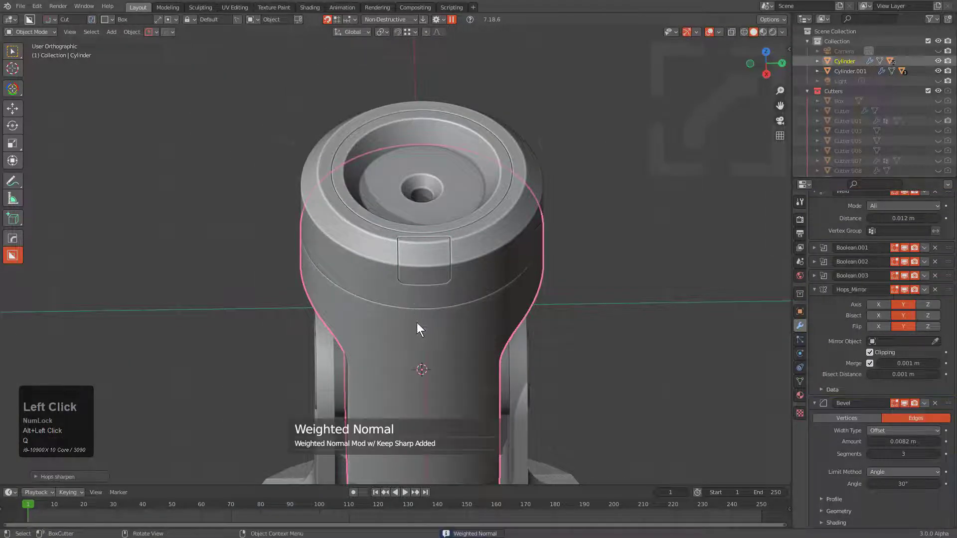
Parent the rim tab to the upper ring.
{"action": "key", "text": "alt+a"}
{"action": "middle_click_drag", "start_coordinate": [416, 321], "coordinate": [507, 324]}
{"action": "scroll", "coordinate": [508, 324], "scroll_direction": "up", "scroll_amount": 5}
{"action": "left_click", "coordinate": [453, 236]}
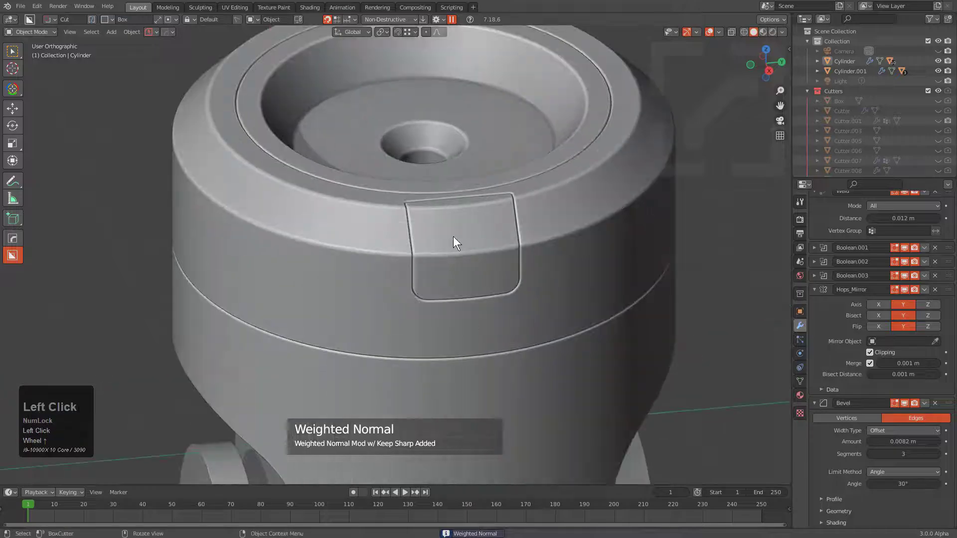
{"action": "left_click", "coordinate": [577, 242], "text": "shift"}
{"action": "key", "text": "ctrl+p"}
{"action": "left_click", "coordinate": [577, 244]}
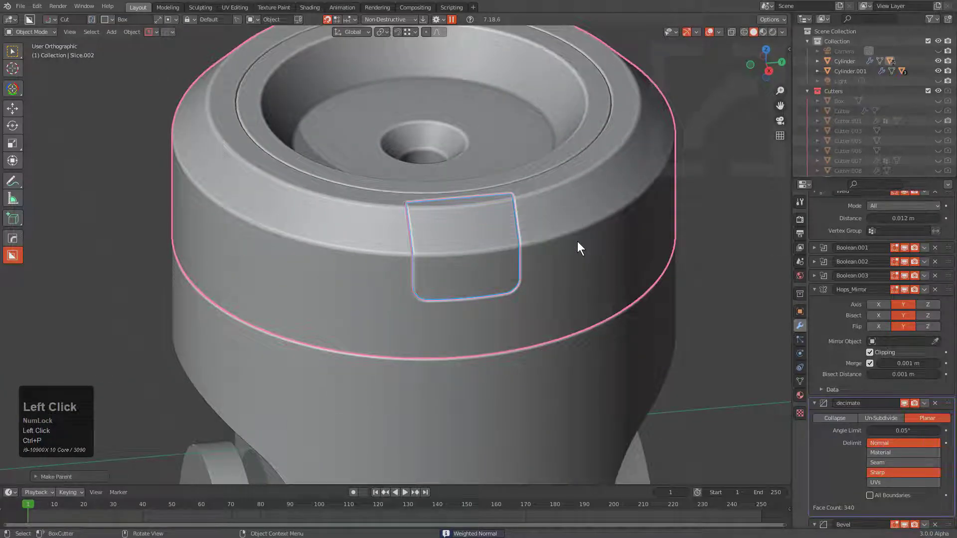
{"action": "key", "text": "alt+a"}
{"action": "left_click", "coordinate": [572, 252]}
{"action": "scroll", "coordinate": [643, 254], "scroll_direction": "down", "scroll_amount": 3}
{"action": "key", "text": "r"}
{"action": "key", "text": "z"}
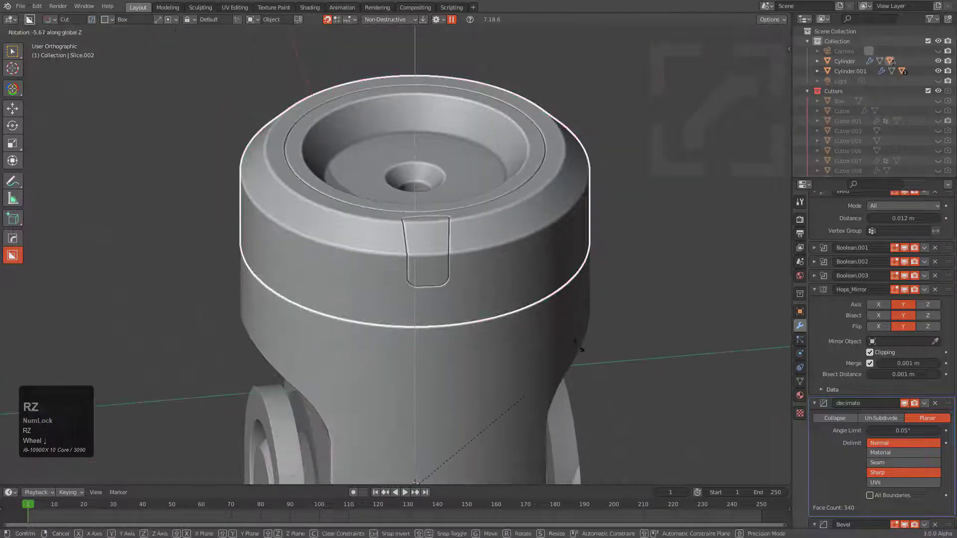
{"action": "left_click", "coordinate": [626, 124]}
Select the rim tab and the upper ring and run Uniquify Cutters on both.
{"action": "scroll", "coordinate": [491, 252], "scroll_direction": "up", "scroll_amount": 5}
{"action": "left_click", "coordinate": [483, 244]}
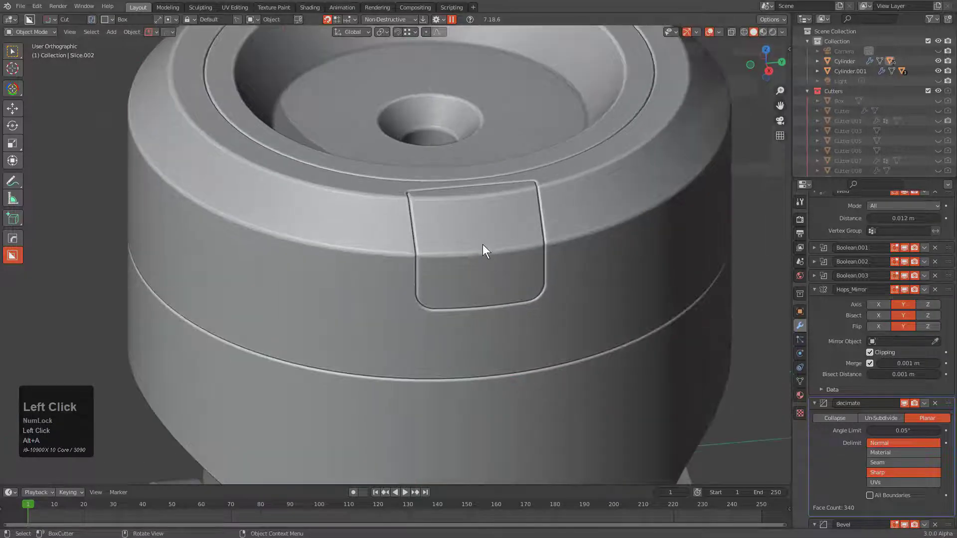
{"action": "left_click", "coordinate": [592, 227], "text": "shift"}
{"action": "key", "text": "q"}
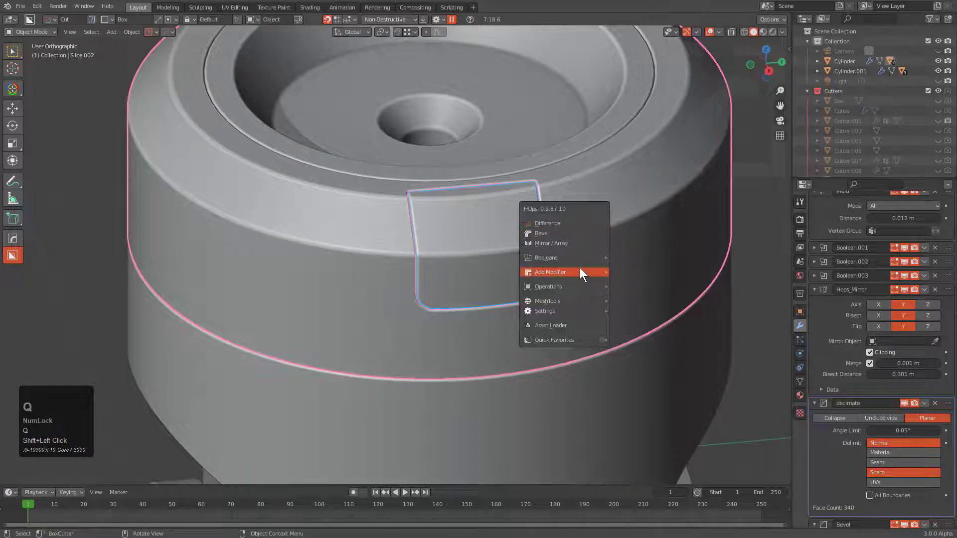
{"action": "mouse_move", "coordinate": [579, 282]}
{"action": "left_click", "coordinate": [642, 427]}
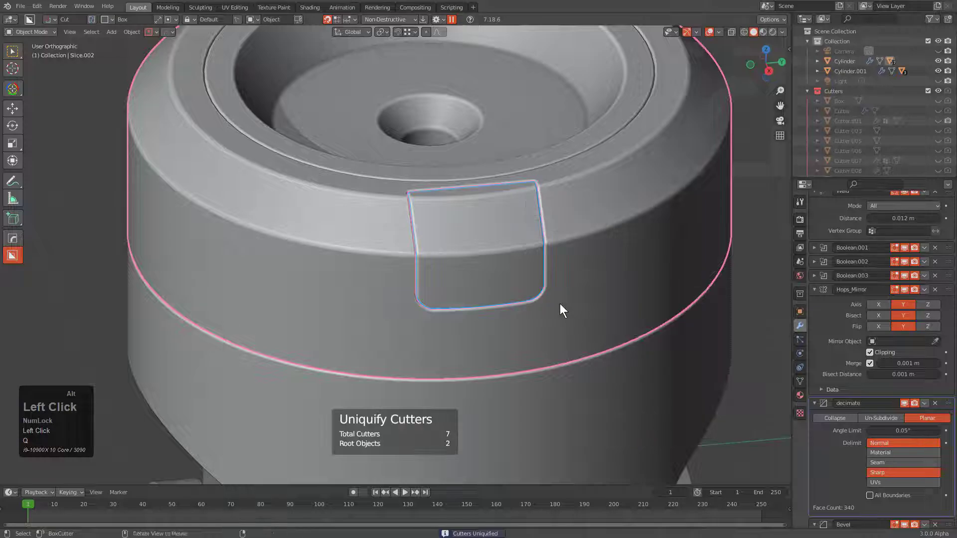
Rotate the upper ring with its parented tab about the global Z axis until the tab sits diagonally between X and Y.
{"action": "scroll", "coordinate": [561, 289], "scroll_direction": "down", "scroll_amount": 3}
{"action": "key", "text": "g"}
{"action": "right_click", "coordinate": [558, 222]}
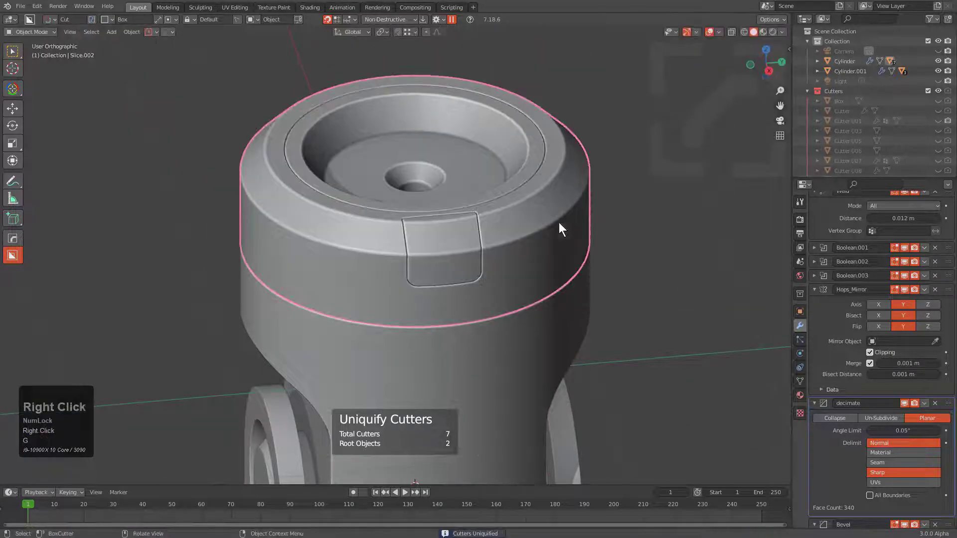
{"action": "middle_click_drag", "start_coordinate": [558, 222], "coordinate": [546, 256]}
{"action": "key", "text": "r"}
{"action": "key", "text": "z"}
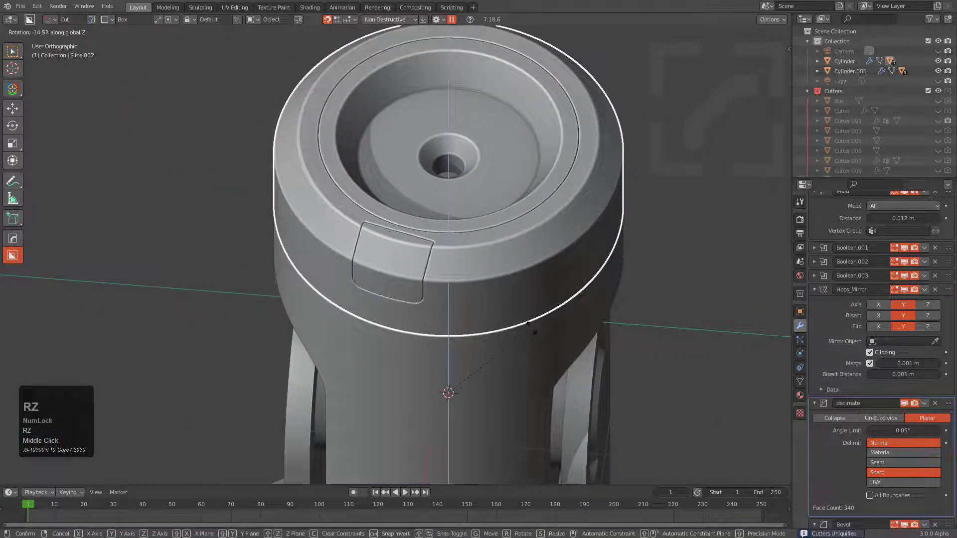
{"action": "left_click", "coordinate": [507, 387]}
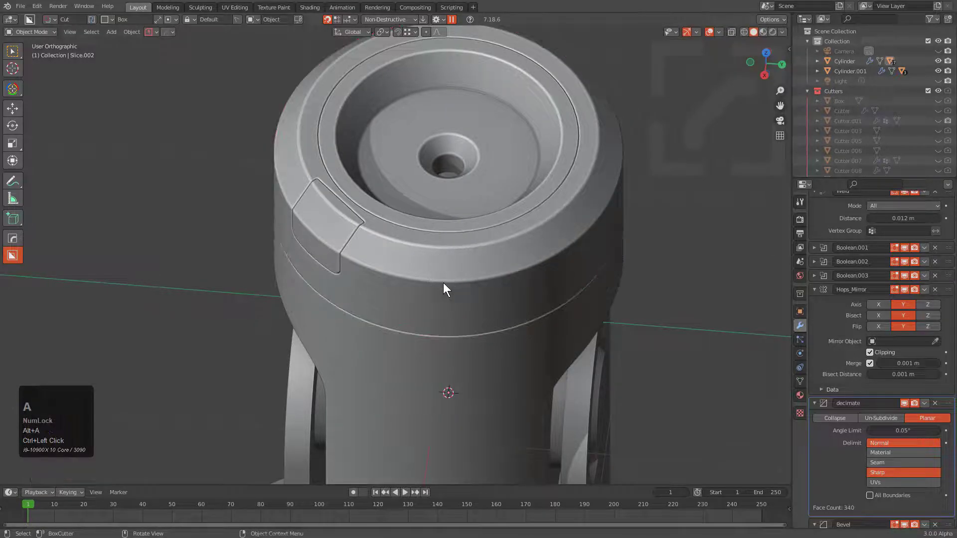
Apply the rotation of the upper ring and of the rim tab.
{"action": "key", "text": "ctrl+a"}
{"action": "left_click", "coordinate": [428, 269]}
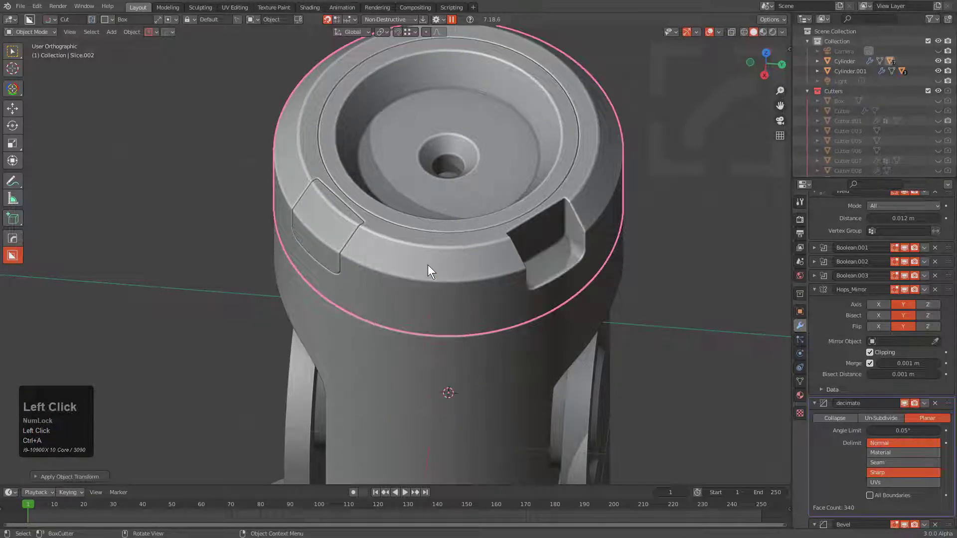
{"action": "middle_click_drag", "start_coordinate": [429, 264], "coordinate": [446, 265]}
{"action": "left_click", "coordinate": [337, 230]}
{"action": "key", "text": "ctrl+a"}
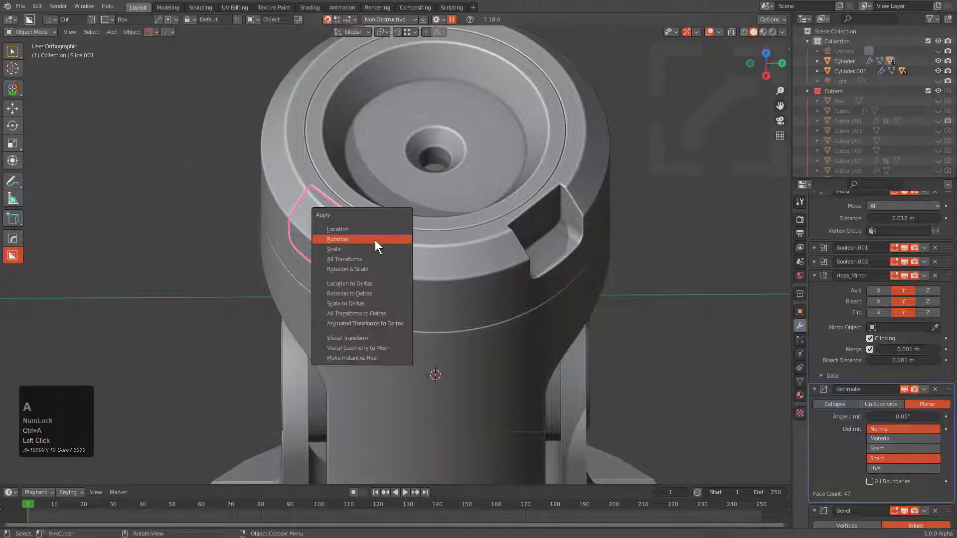
{"action": "left_click", "coordinate": [374, 240]}
Mirror both the upper ring and the rim tab across the X axis with bisect, keeping their Y mirroring.
{"action": "key", "text": "alt+a"}
{"action": "left_click", "coordinate": [417, 259]}
{"action": "middle_click_drag", "start_coordinate": [419, 260], "coordinate": [479, 346]}
{"action": "key", "text": "alt+x"}
{"action": "scroll", "coordinate": [454, 260], "scroll_direction": "down", "scroll_amount": 3}
{"action": "left_click", "coordinate": [425, 343]}
{"action": "scroll", "coordinate": [397, 277], "scroll_direction": "up", "scroll_amount": 3}
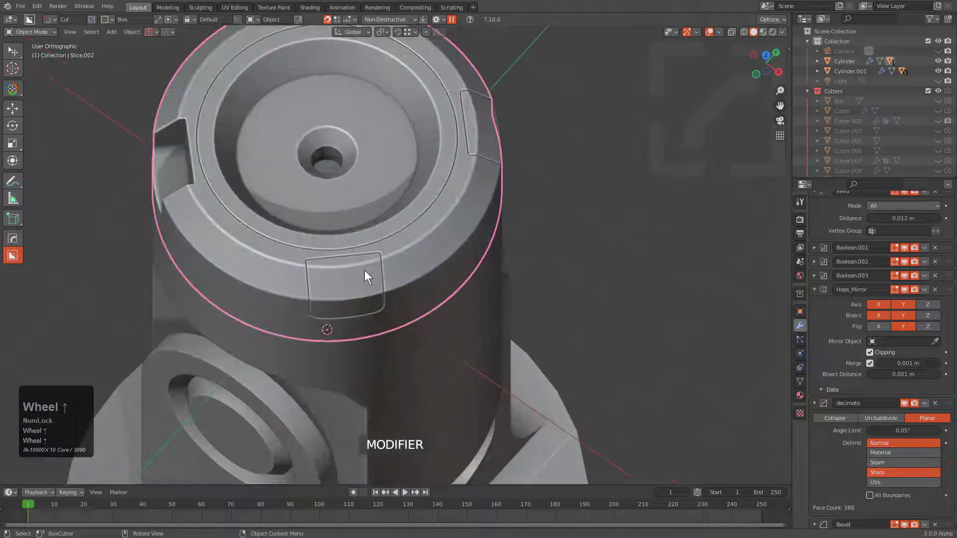
{"action": "left_click", "coordinate": [364, 270]}
{"action": "key", "text": "alt+x"}
{"action": "left_click", "coordinate": [394, 376]}
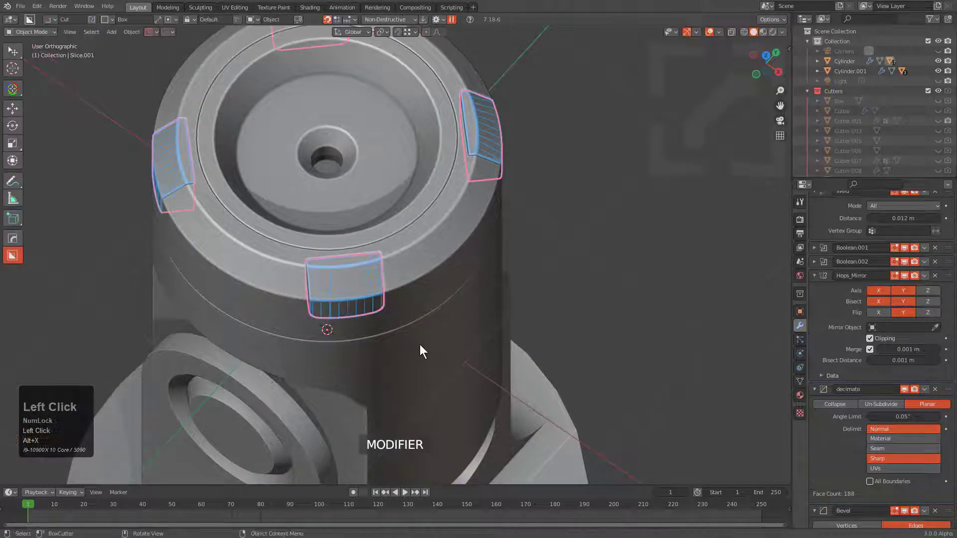
Cut a shallow centred box recess into the rim tab's sloped face, open towards its lower front.
{"action": "key", "text": "alt+a"}
{"action": "middle_click_drag", "start_coordinate": [420, 345], "coordinate": [391, 276]}
{"action": "scroll", "coordinate": [396, 253], "scroll_direction": "up", "scroll_amount": 1}
{"action": "left_click", "coordinate": [387, 277]}
{"action": "scroll", "coordinate": [394, 270], "scroll_direction": "up", "scroll_amount": 2}
{"action": "key", "text": "d"}
{"action": "left_click", "coordinate": [350, 276]}
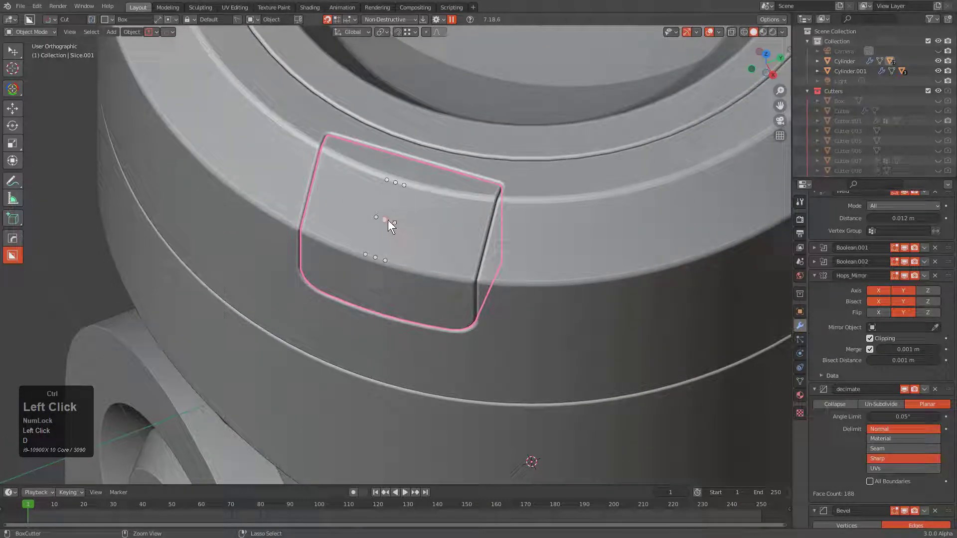
{"action": "mouse_move", "coordinate": [388, 220]}
{"action": "left_mouse_down", "text": "ctrl"}
{"action": "mouse_move", "coordinate": [394, 258]}
{"action": "mouse_move", "coordinate": [431, 323]}
{"action": "mouse_move", "coordinate": [402, 306]}
{"action": "left_mouse_up", "text": "ctrl"}
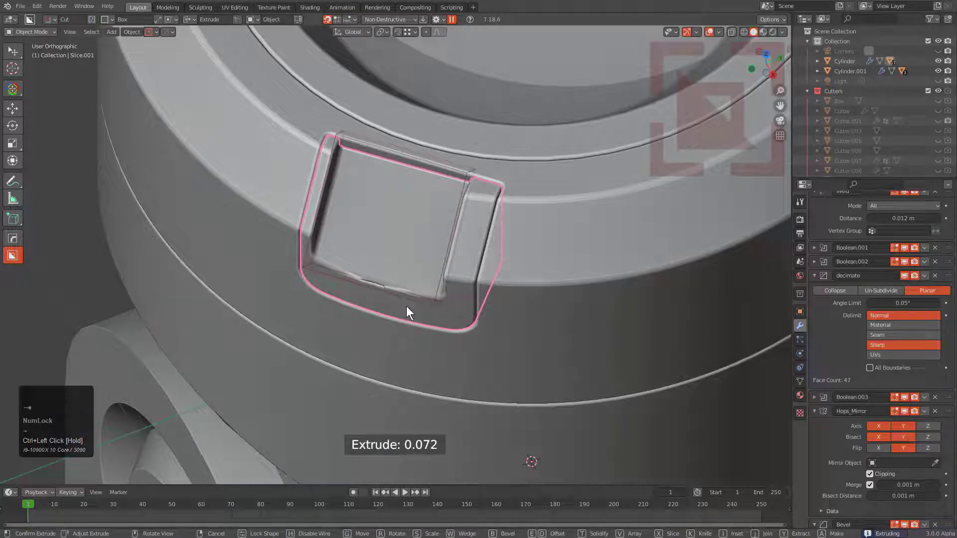
{"action": "left_click", "coordinate": [424, 325]}
{"action": "mouse_move", "coordinate": [426, 360]}
{"action": "left_mouse_down"}
{"action": "mouse_move", "coordinate": [438, 366]}
{"action": "mouse_move", "coordinate": [428, 366]}
{"action": "left_mouse_up"}
{"action": "key", "text": "space"}
{"action": "left_click", "coordinate": [447, 339]}
Draw a wedge box cut about 0.249 by 0.085 across the rim tab's lower edge and extrude it about 0.078.
{"action": "scroll", "coordinate": [477, 270], "scroll_direction": "down", "scroll_amount": 3}
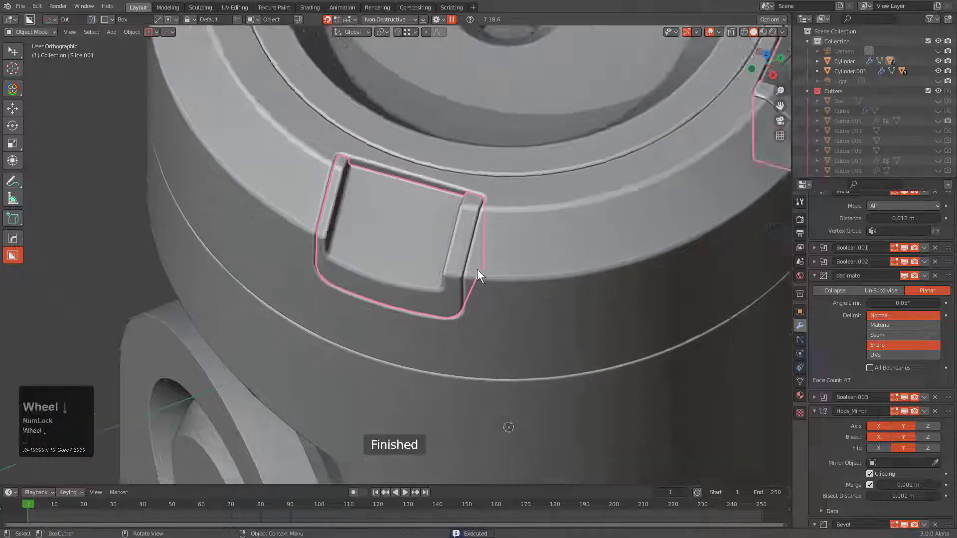
{"action": "middle_click_drag", "start_coordinate": [477, 269], "coordinate": [433, 265]}
{"action": "scroll", "coordinate": [433, 265], "scroll_direction": "up", "scroll_amount": 4}
{"action": "left_click", "coordinate": [421, 210]}
{"action": "scroll", "coordinate": [387, 260], "scroll_direction": "up", "scroll_amount": 4}
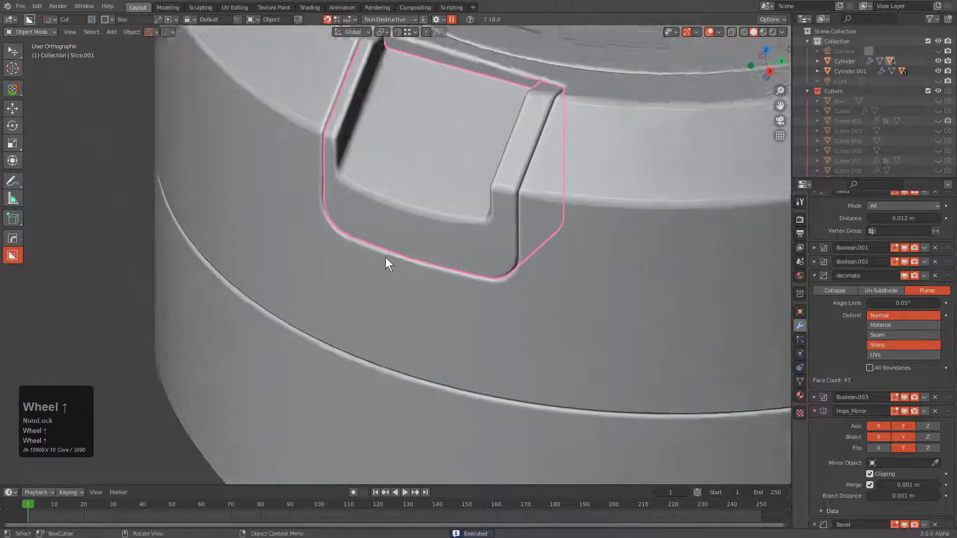
{"action": "mouse_move", "coordinate": [345, 217]}
{"action": "left_mouse_down"}
{"action": "mouse_move", "coordinate": [438, 302]}
{"action": "mouse_move", "coordinate": [469, 312]}
{"action": "left_mouse_up"}
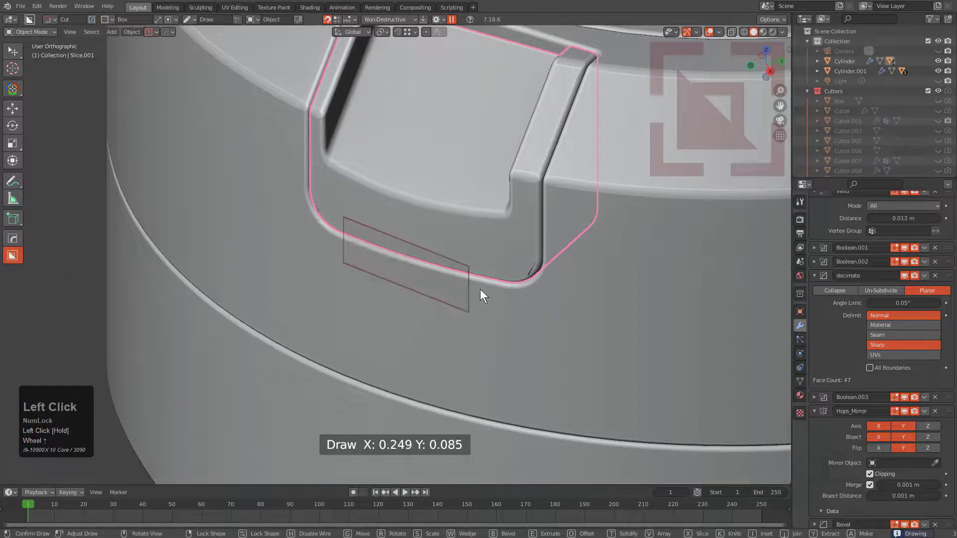
{"action": "key", "text": "w"}
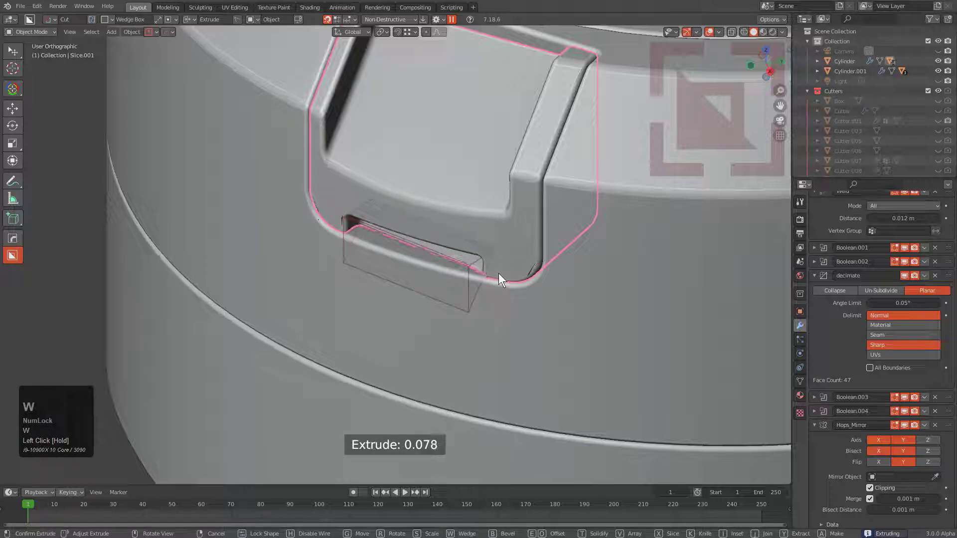
{"action": "key", "text": "w"}
{"action": "key", "text": "w"}
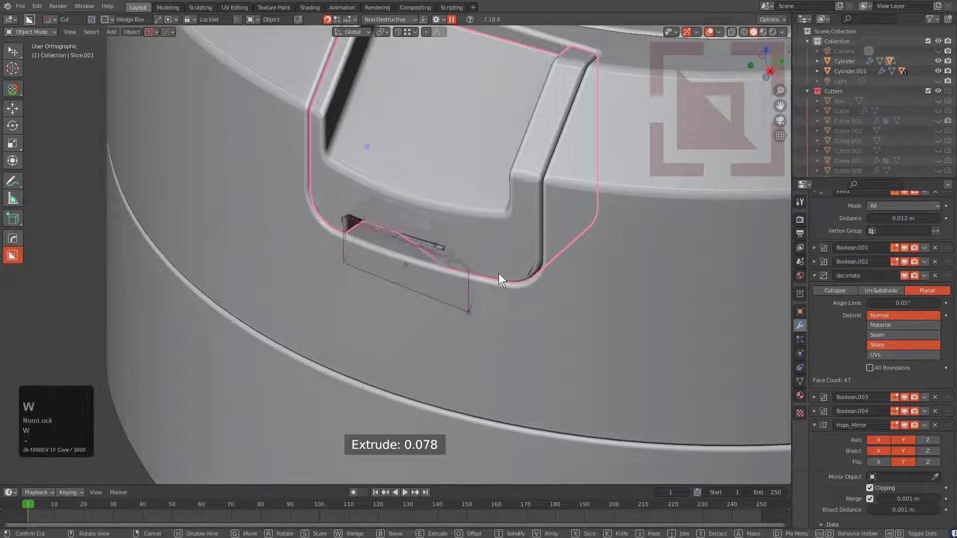
{"action": "key", "text": "w"}
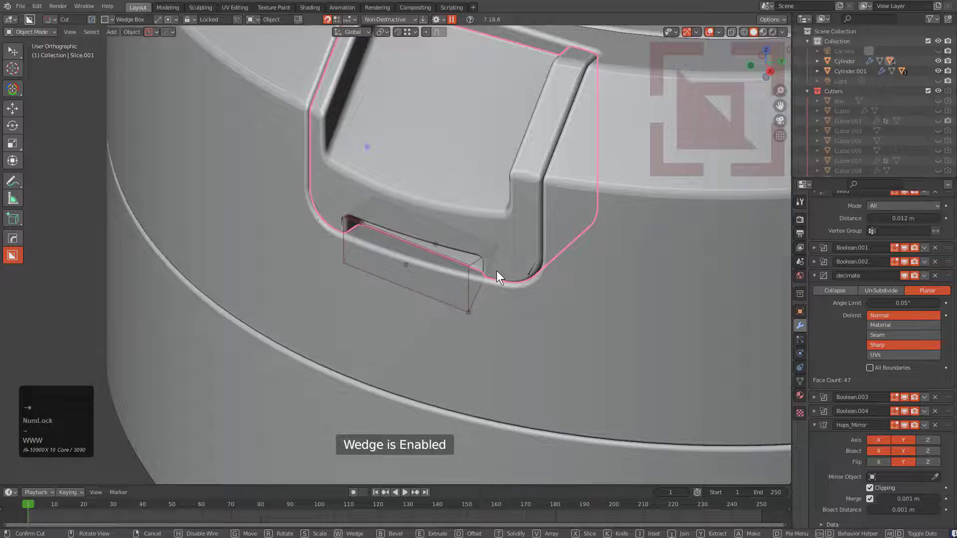
Rotate the wedge cutter on the rim tab's lower edge and apply the cut, keeping the cutter available for adjustment.
{"action": "middle_click_drag", "start_coordinate": [497, 272], "coordinate": [576, 201]}
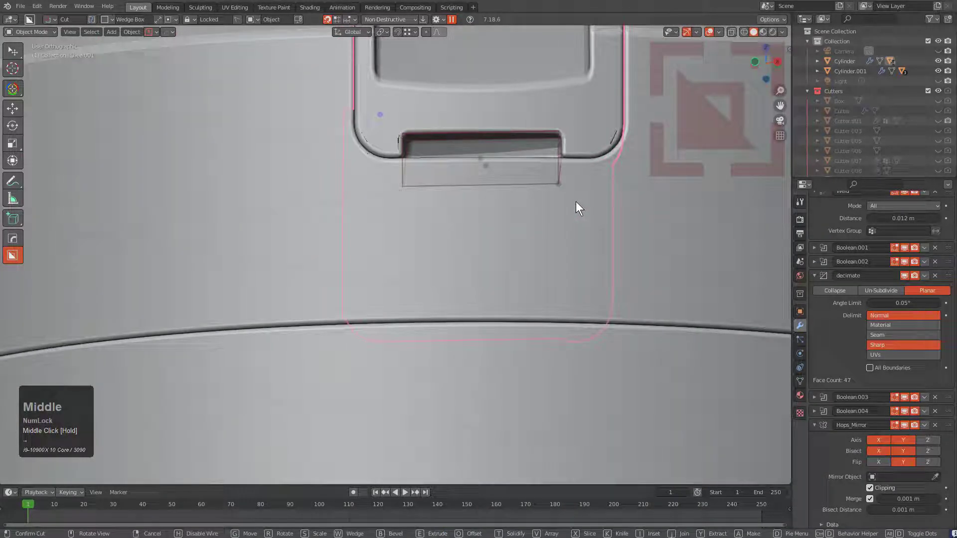
{"action": "key", "text": "r"}
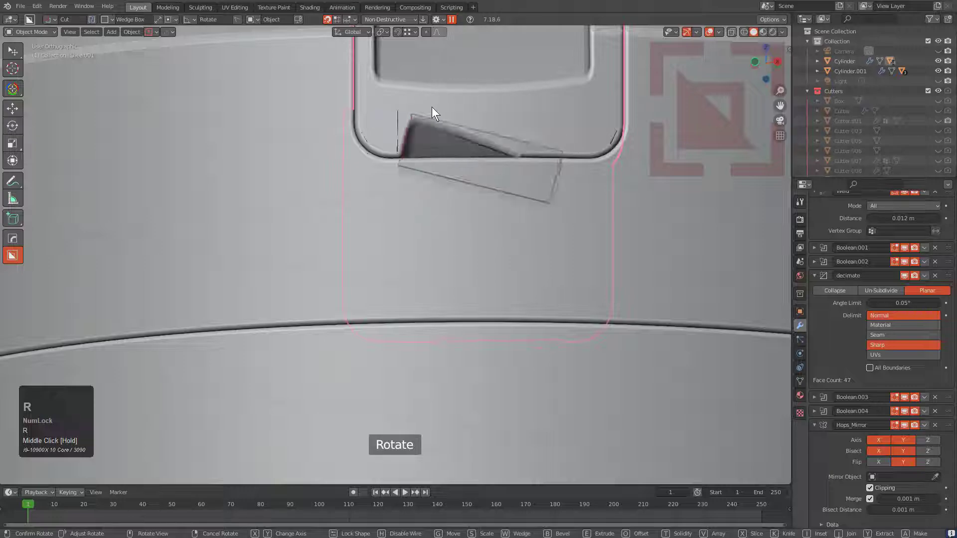
{"action": "left_click", "coordinate": [423, 116]}
{"action": "middle_click_drag", "start_coordinate": [424, 118], "coordinate": [494, 254]}
{"action": "left_click", "coordinate": [509, 186], "text": "shift"}
Level the wedge cutter against the rim tab's lower edge by rotating it, and shift it slightly upward.
{"action": "scroll", "coordinate": [494, 254], "scroll_direction": "up", "scroll_amount": 4}
{"action": "key", "text": "r"}
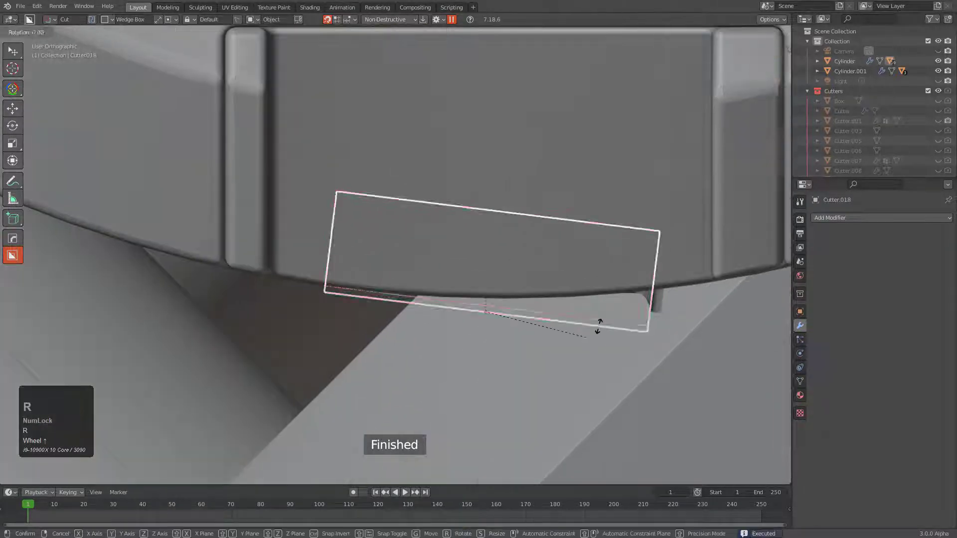
{"action": "left_click", "coordinate": [600, 325]}
{"action": "key", "text": "r"}
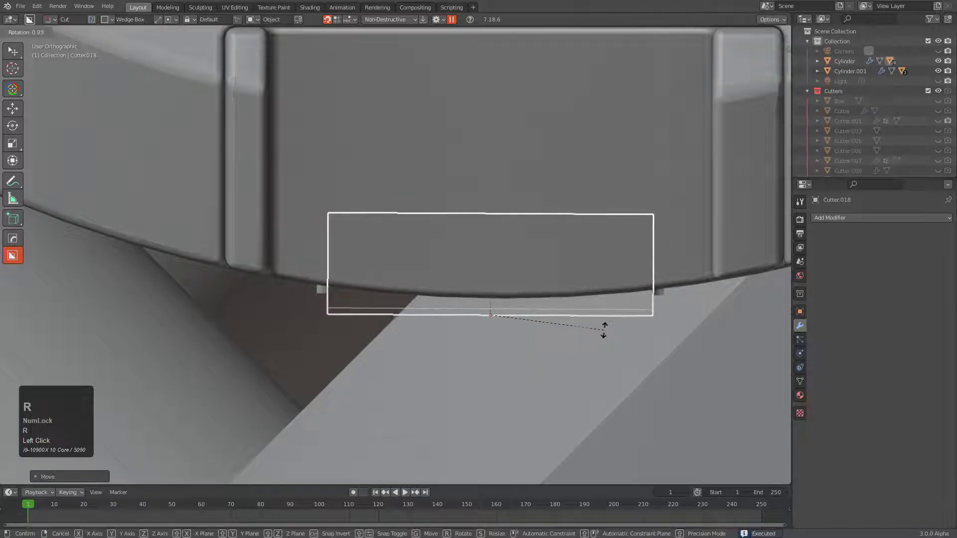
{"action": "left_click", "coordinate": [612, 324]}
{"action": "middle_click_drag", "start_coordinate": [612, 324], "coordinate": [533, 265]}
{"action": "key", "text": "r"}
{"action": "left_click", "coordinate": [552, 259]}
{"action": "key", "text": "g"}
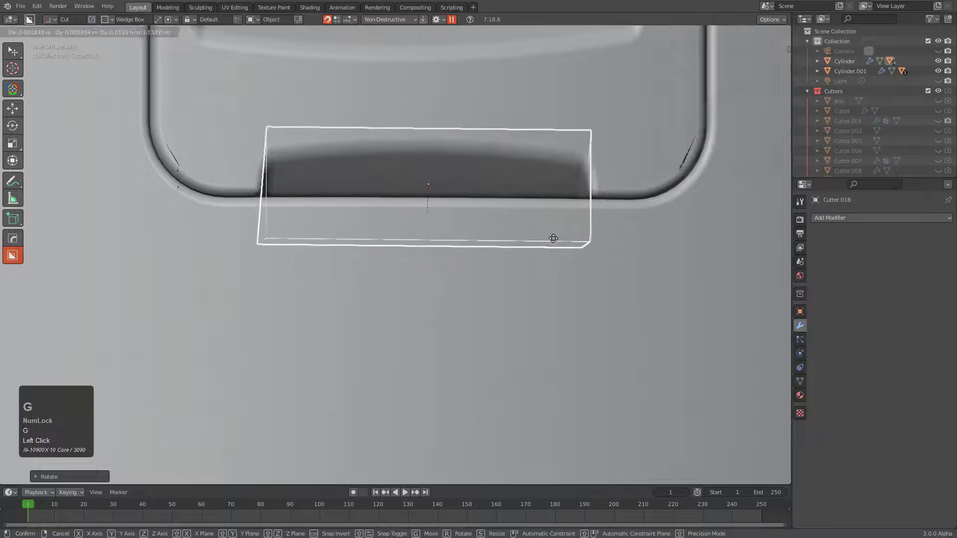
{"action": "left_click", "coordinate": [554, 230]}
Fine-tune the wedge cutter's rotation to align it with the tab's lower edge, hide it and reselect the rim tab.
{"action": "scroll", "coordinate": [575, 206], "scroll_direction": "down", "scroll_amount": 2}
{"action": "middle_click_drag", "start_coordinate": [576, 205], "coordinate": [566, 216]}
{"action": "key", "text": "r"}
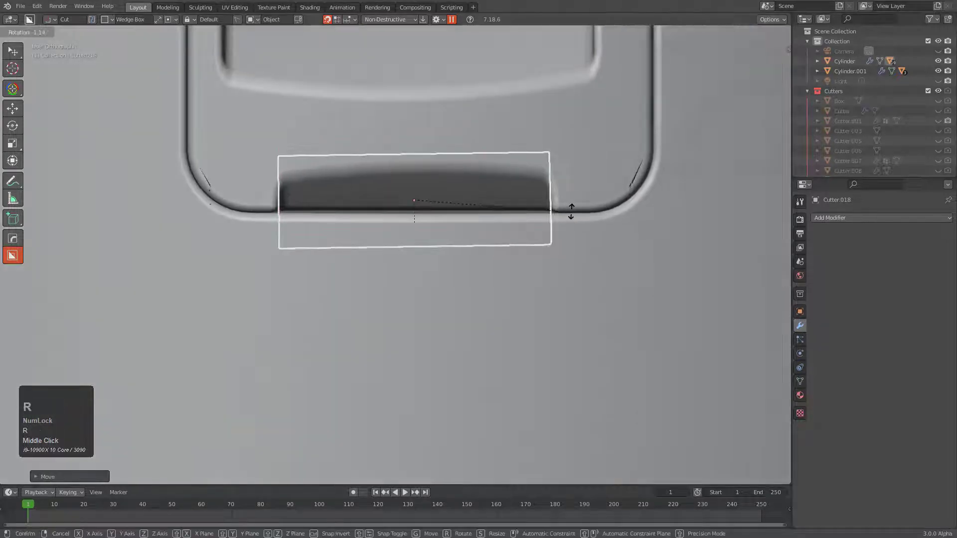
{"action": "left_click", "coordinate": [571, 211]}
{"action": "key", "text": "r"}
{"action": "left_click", "coordinate": [570, 212]}
{"action": "key", "text": "h"}
{"action": "left_click", "coordinate": [601, 184]}
Move the rim tab's Weld modifier below Boolean.002 and set its distance to 0.0139 m.
{"action": "key", "text": "q"}
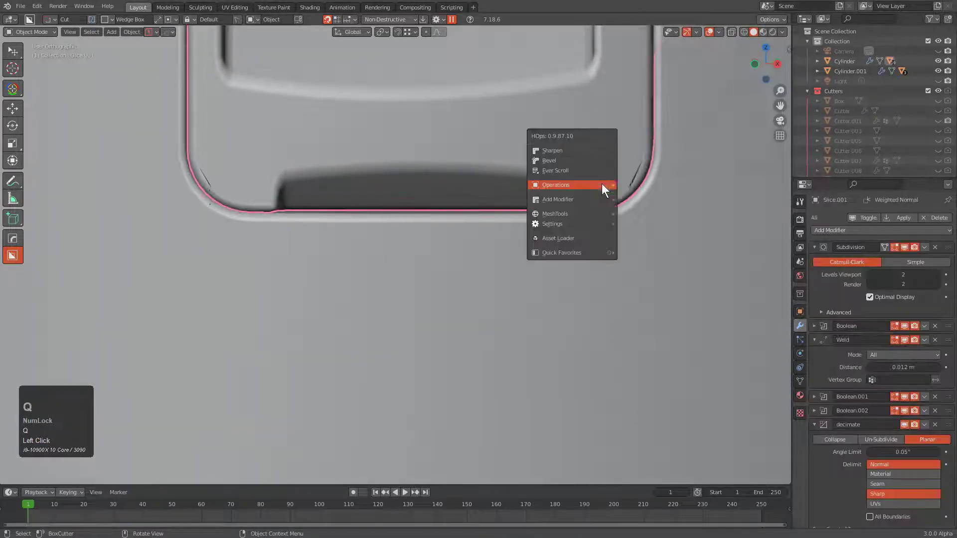
{"action": "left_click", "coordinate": [599, 162]}
{"action": "left_click", "coordinate": [607, 163]}
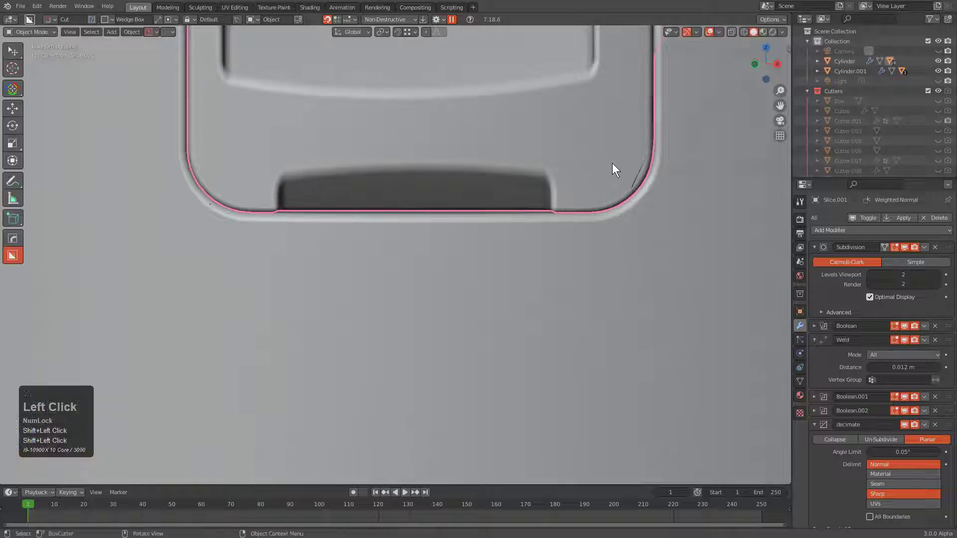
{"action": "middle_click_drag", "start_coordinate": [612, 163], "coordinate": [551, 178], "text": "shift"}
{"action": "scroll", "coordinate": [872, 425], "scroll_direction": "down", "scroll_amount": 7}
{"action": "scroll", "coordinate": [880, 322], "scroll_direction": "up", "scroll_amount": 3}
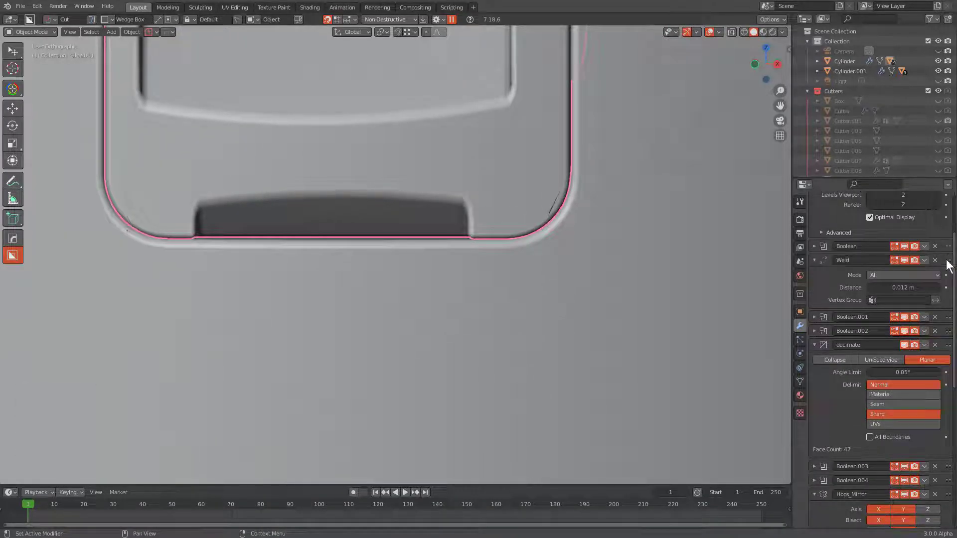
{"action": "left_click_drag", "start_coordinate": [948, 260], "coordinate": [951, 335]}
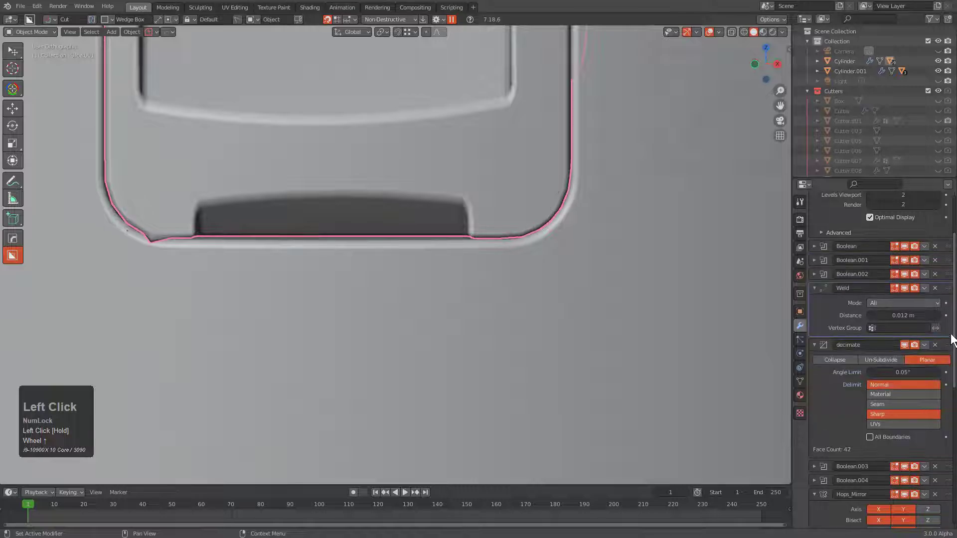
{"action": "middle_click_drag", "start_coordinate": [472, 233], "coordinate": [513, 244], "text": "shift"}
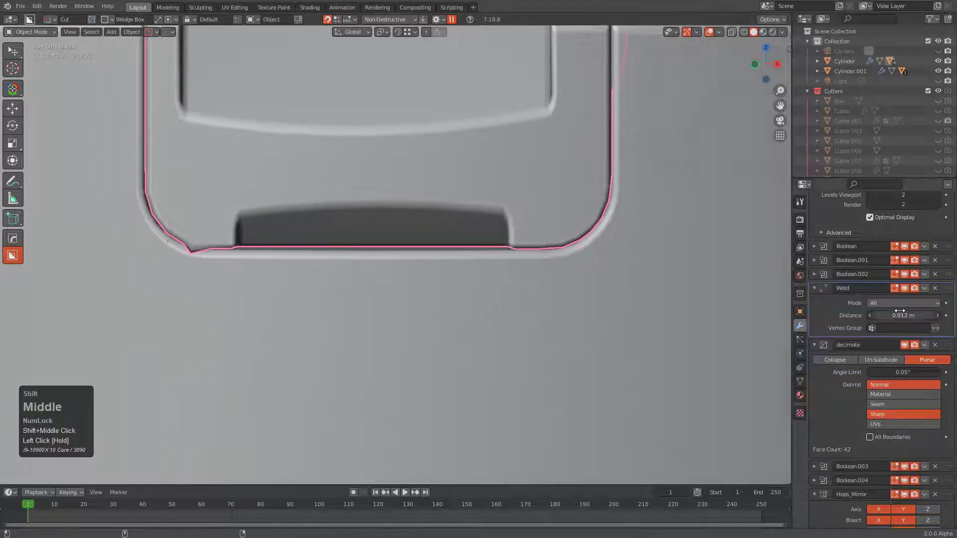
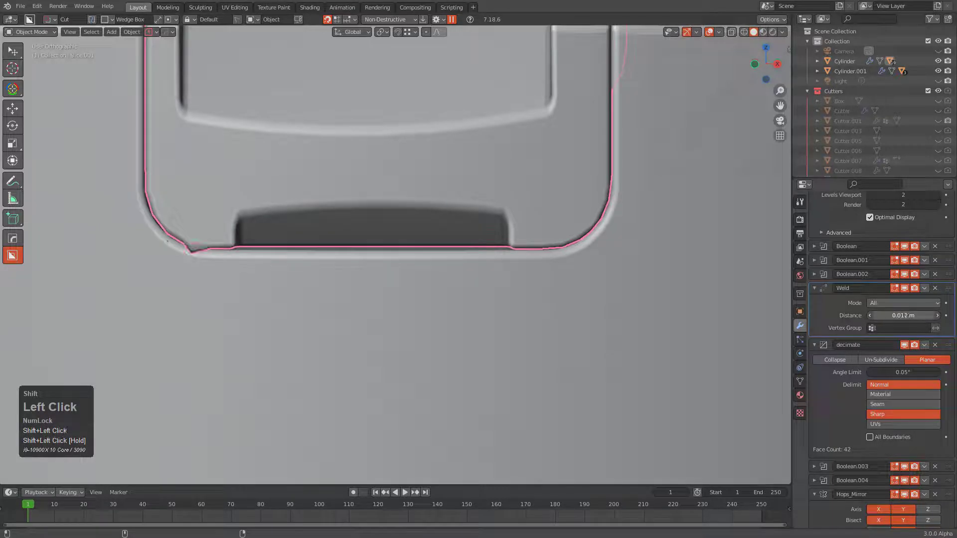
Cut a narrow wedge-box slot along the upper inner edge of the rim tab's recess, extruded about 0.056.
{"action": "scroll", "coordinate": [511, 196], "scroll_direction": "down", "scroll_amount": 4}
{"action": "middle_click_drag", "start_coordinate": [496, 191], "coordinate": [424, 244]}
{"action": "scroll", "coordinate": [365, 237], "scroll_direction": "down", "scroll_amount": 2}
{"action": "scroll", "coordinate": [515, 265], "scroll_direction": "down", "scroll_amount": 1}
{"action": "middle_click_drag", "start_coordinate": [515, 265], "coordinate": [468, 226], "text": "shift"}
{"action": "scroll", "coordinate": [393, 253], "scroll_direction": "up", "scroll_amount": 3}
{"action": "middle_click_drag", "start_coordinate": [319, 220], "coordinate": [303, 196], "text": "shift"}
{"action": "left_click", "coordinate": [398, 234]}
{"action": "scroll", "coordinate": [329, 245], "scroll_direction": "up", "scroll_amount": 2}
{"action": "left_click_drag", "start_coordinate": [302, 190], "coordinate": [404, 295]}
{"action": "left_click", "coordinate": [406, 296]}
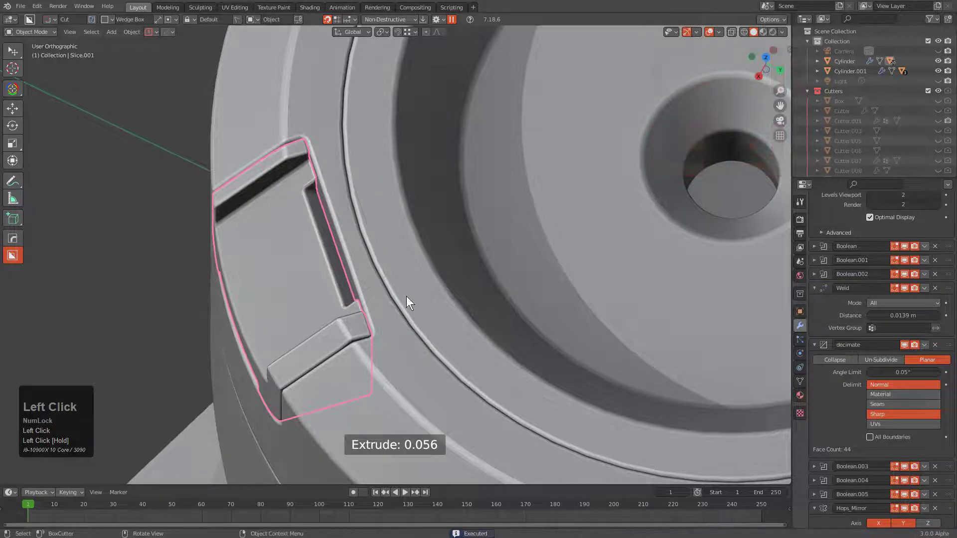
Slice a thin band off the upper ring's lower edge with a box shape drawn about 2.807 by 0.457 in right view.
{"action": "middle_click_drag", "start_coordinate": [406, 296], "coordinate": [432, 265]}
{"action": "scroll", "coordinate": [457, 314], "scroll_direction": "down", "scroll_amount": 5}
{"action": "scroll", "coordinate": [442, 263], "scroll_direction": "down", "scroll_amount": 1, "text": "alt"}
{"action": "scroll", "coordinate": [432, 228], "scroll_direction": "down", "scroll_amount": 1}
{"action": "left_click", "coordinate": [396, 245]}
{"action": "key", "text": "d"}
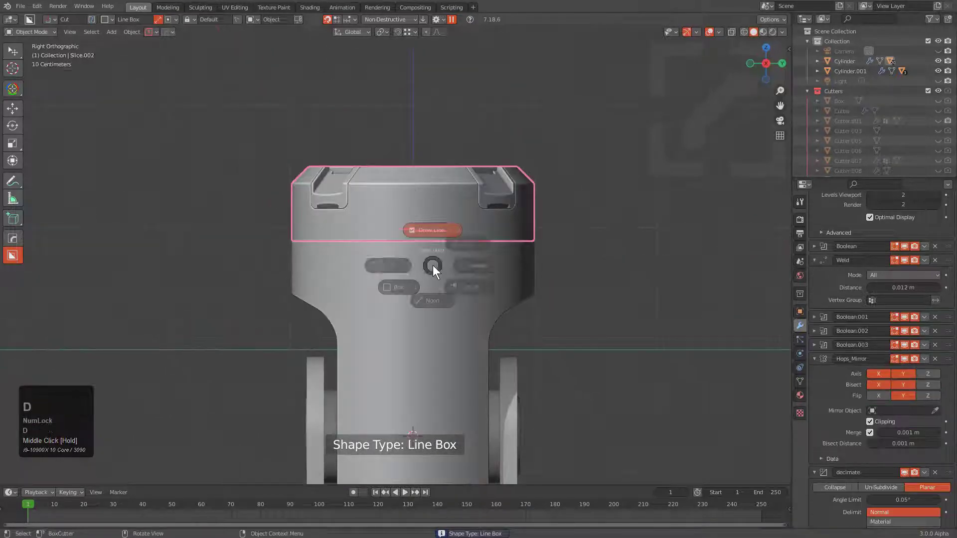
{"action": "left_click", "coordinate": [394, 288]}
{"action": "left_click_drag", "start_coordinate": [495, 267], "coordinate": [420, 238]}
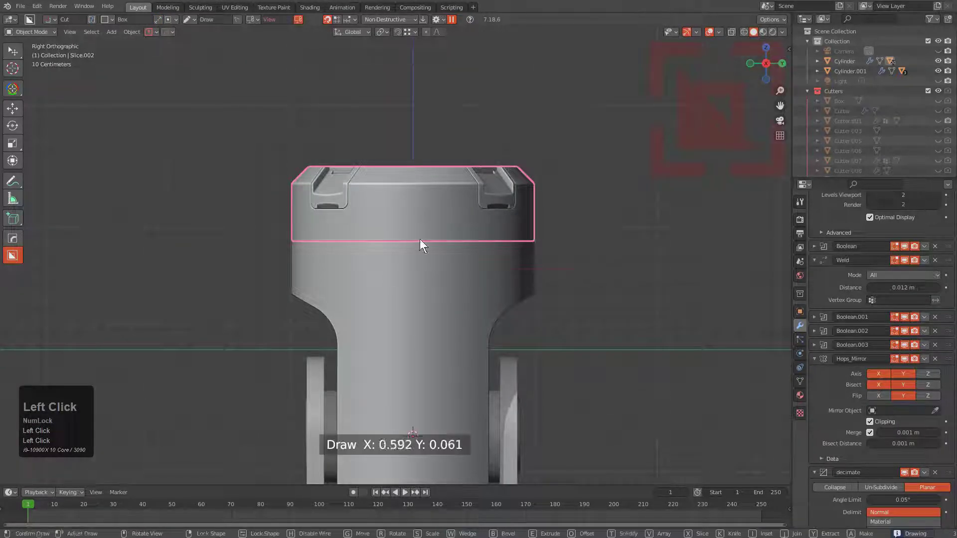
{"action": "mouse_move", "coordinate": [265, 232]}
{"action": "left_mouse_down"}
{"action": "mouse_move", "coordinate": [577, 294]}
{"action": "mouse_move", "coordinate": [255, 235]}
{"action": "mouse_move", "coordinate": [252, 218]}
{"action": "left_mouse_up"}
{"action": "key", "text": "x"}
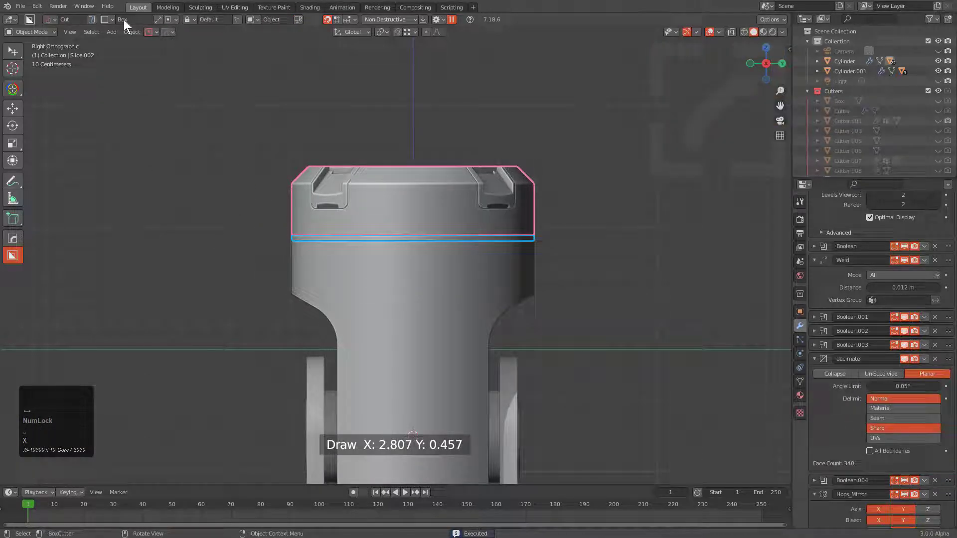
Deselect all parts and switch the cutter shape to Wedge.
{"action": "key", "text": "alt+a"}
{"action": "scroll", "coordinate": [396, 228], "scroll_direction": "up", "scroll_amount": 3}
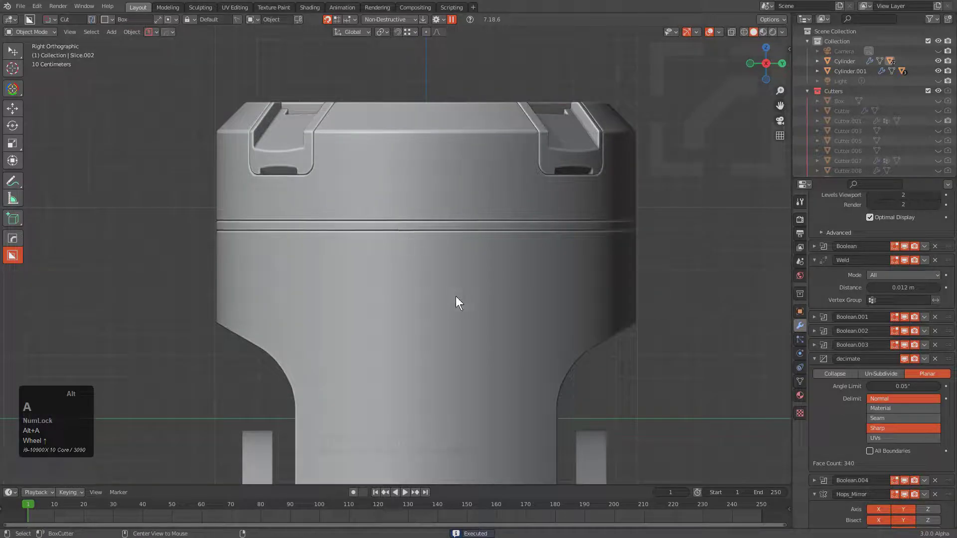
{"action": "scroll", "coordinate": [456, 295], "scroll_direction": "up", "scroll_amount": 2, "text": "alt"}
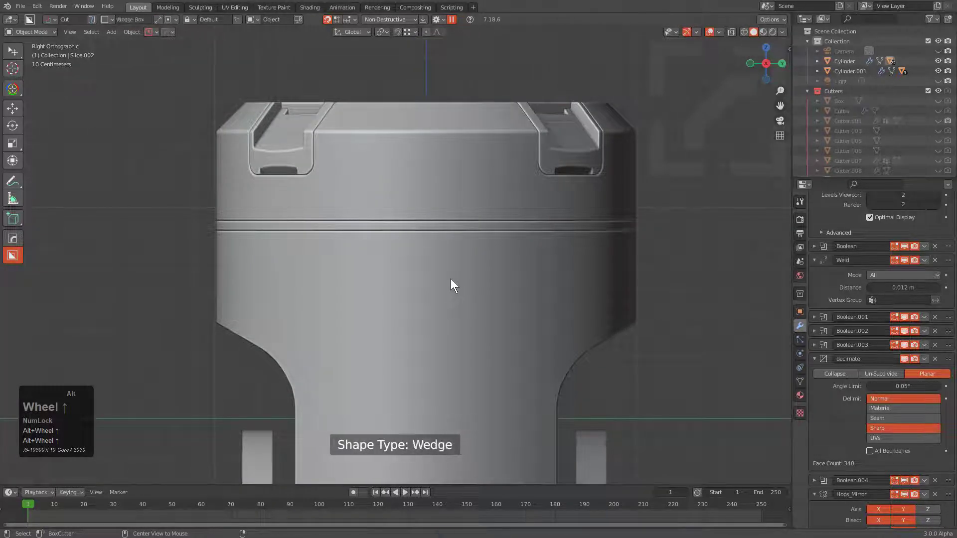
Cycle through the BoxCutter shape types and set the cutter shape to Box.
{"action": "scroll", "coordinate": [451, 279], "scroll_direction": "up", "scroll_amount": 1, "text": "alt"}
{"action": "scroll", "coordinate": [452, 277], "scroll_direction": "up", "scroll_amount": 1, "text": "alt"}
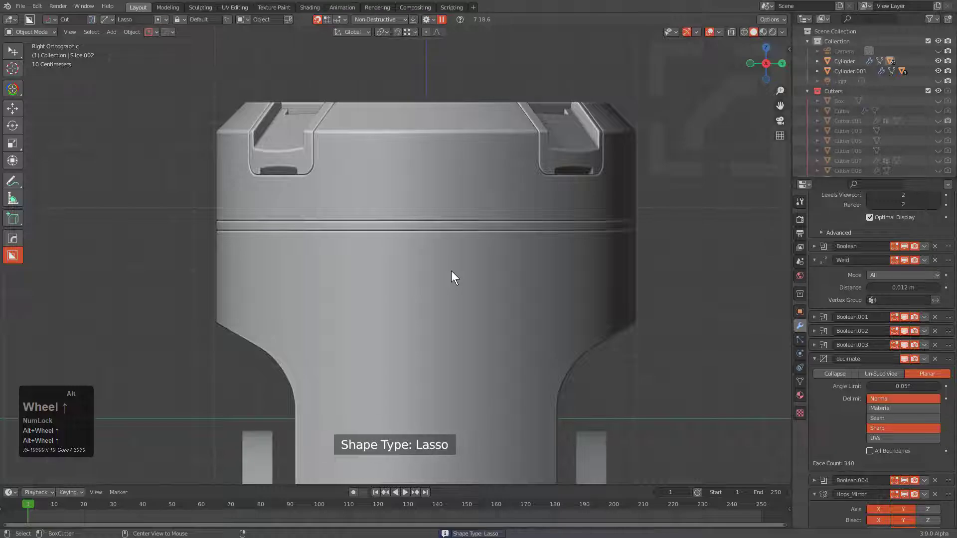
{"action": "scroll", "coordinate": [452, 277], "scroll_direction": "up", "scroll_amount": 1, "text": "alt"}
{"action": "scroll", "coordinate": [452, 277], "scroll_direction": "up", "scroll_amount": 1, "text": "alt"}
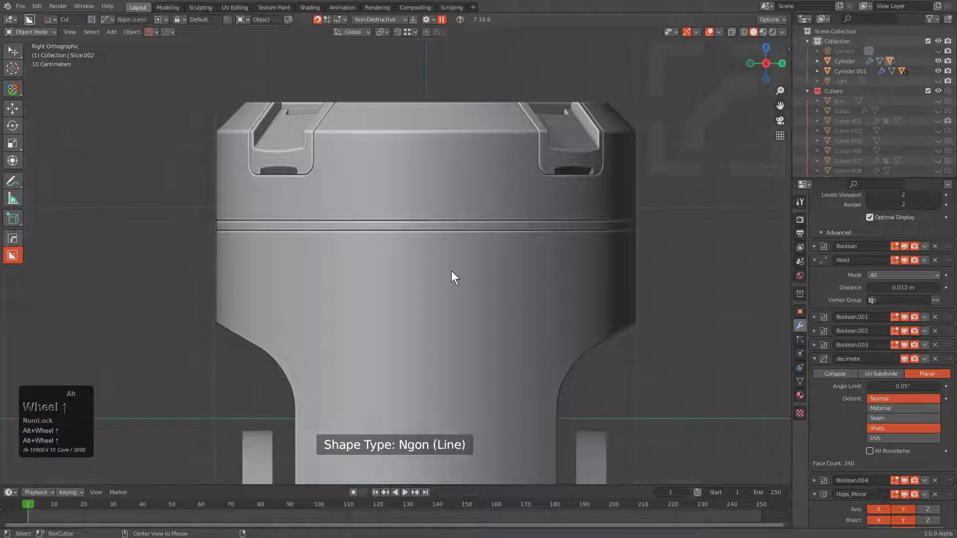
{"action": "scroll", "coordinate": [452, 278], "scroll_direction": "up", "scroll_amount": 1, "text": "alt"}
{"action": "scroll", "coordinate": [452, 277], "scroll_direction": "up", "scroll_amount": 1, "text": "alt"}
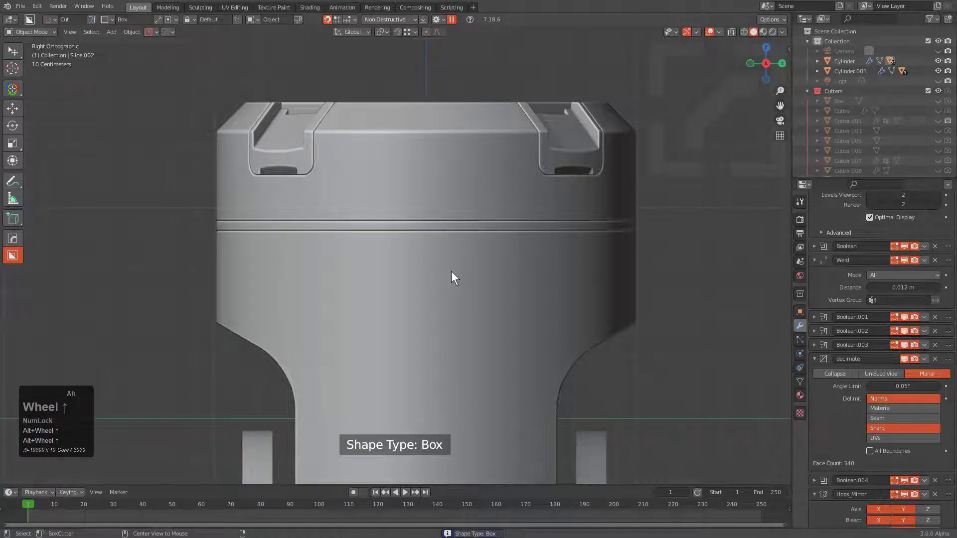
Slice off the lower end of the main cylindrical body with a full-width box about 2.01 by 0.64.
{"action": "scroll", "coordinate": [452, 272], "scroll_direction": "down", "scroll_amount": 1}
{"action": "middle_click_drag", "start_coordinate": [447, 294], "coordinate": [423, 153], "text": "shift"}
{"action": "scroll", "coordinate": [424, 152], "scroll_direction": "down", "scroll_amount": 3}
{"action": "left_click", "coordinate": [394, 213]}
{"action": "middle_click_drag", "start_coordinate": [425, 317], "coordinate": [429, 239], "text": "shift"}
{"action": "scroll", "coordinate": [429, 240], "scroll_direction": "up", "scroll_amount": 2}
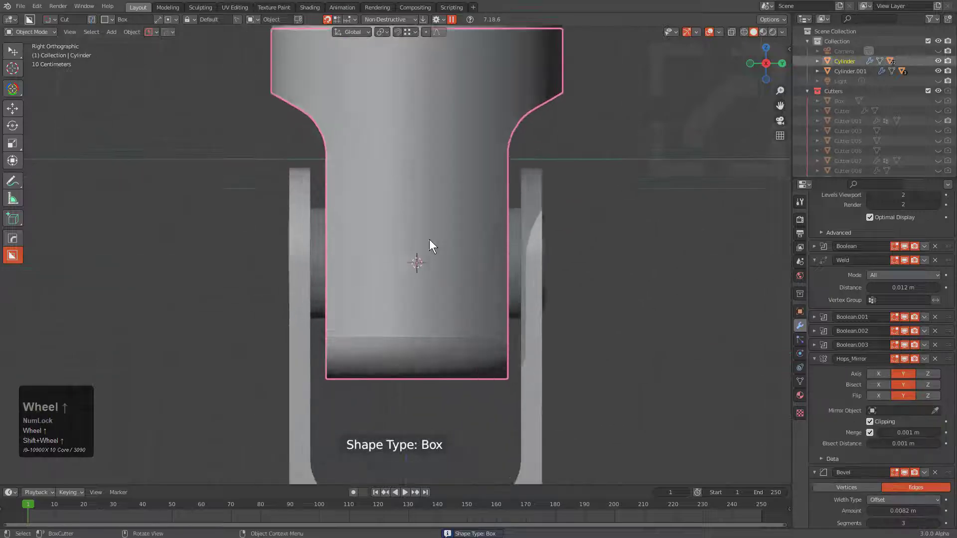
{"action": "mouse_move", "coordinate": [569, 422]}
{"action": "left_mouse_down"}
{"action": "mouse_move", "coordinate": [469, 378]}
{"action": "mouse_move", "coordinate": [274, 327]}
{"action": "left_mouse_up"}
{"action": "key", "text": "alt+a"}
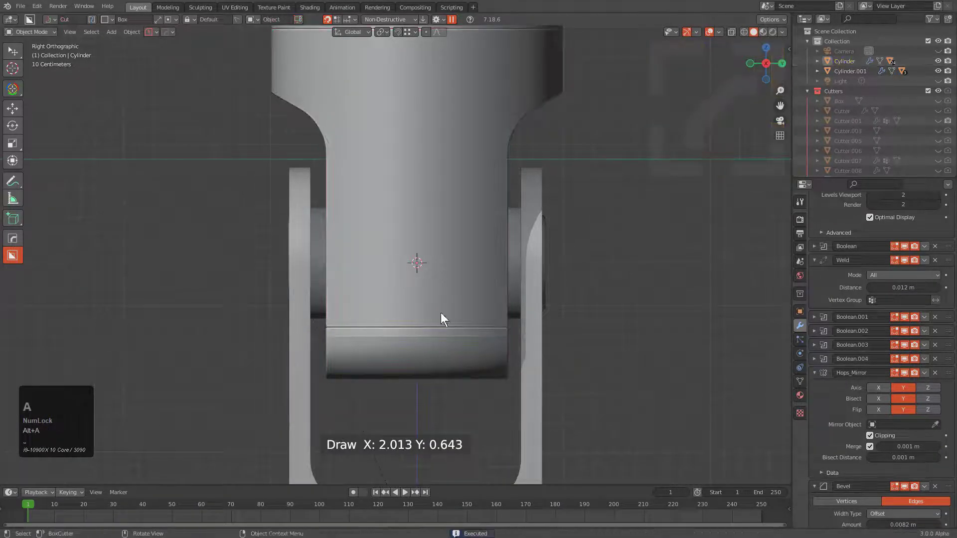
Slice a thin full-width band from the main body just above the lower cap, using a box about 2.04 by 0.22.
{"action": "left_click", "coordinate": [449, 314]}
{"action": "mouse_move", "coordinate": [556, 333]}
{"action": "left_mouse_down"}
{"action": "mouse_move", "coordinate": [292, 309]}
{"action": "mouse_move", "coordinate": [269, 319]}
{"action": "left_mouse_up"}
{"action": "key", "text": "x"}
{"action": "key", "text": "alt+a"}
Slice a tall, centered panel with beveled corners out of the main body's lower half, scaling the box cutter slightly larger.
{"action": "left_click", "coordinate": [410, 273]}
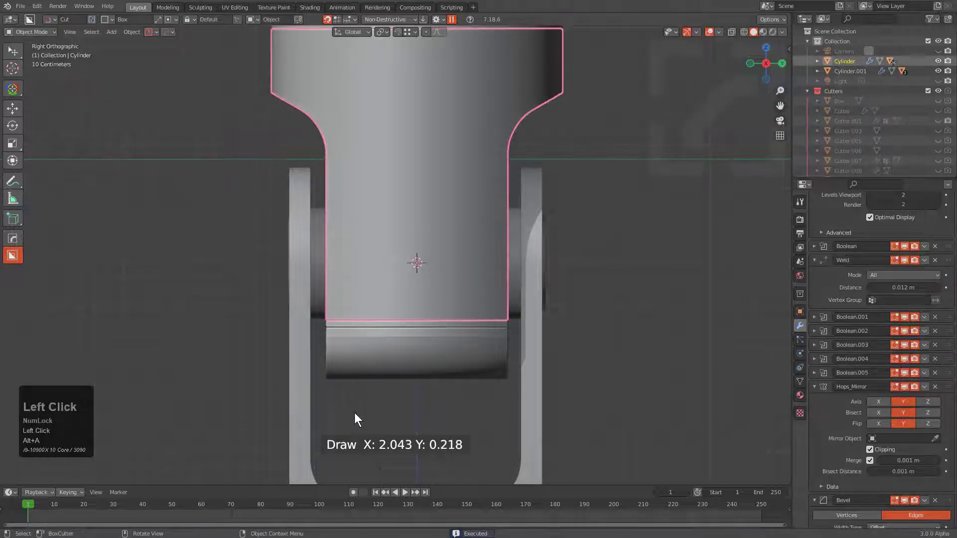
{"action": "left_click_drag", "start_coordinate": [354, 413], "coordinate": [454, 184]}
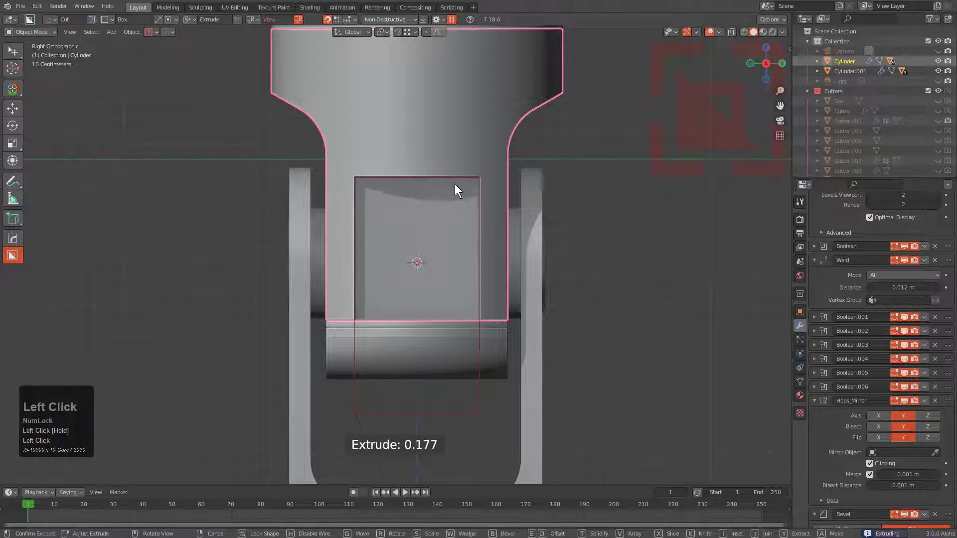
{"action": "key", "text": "b"}
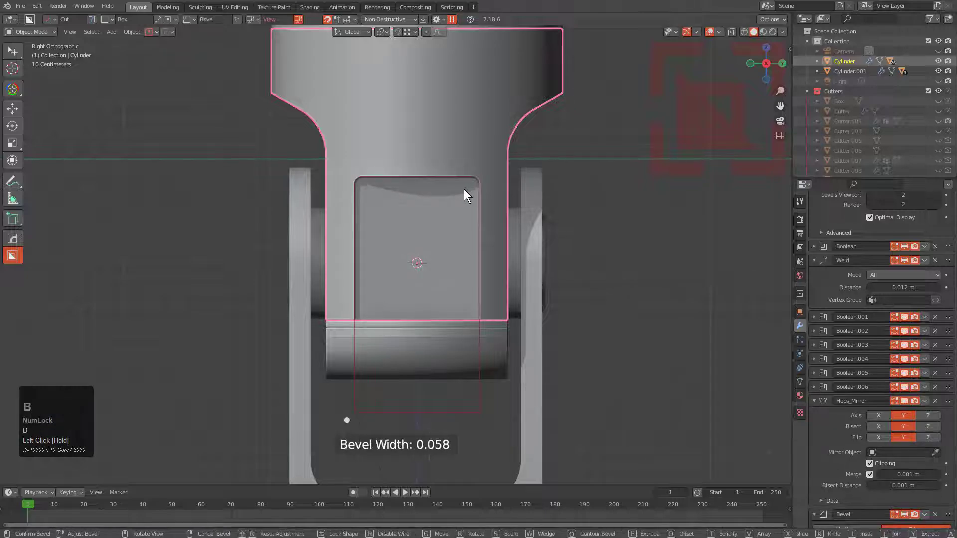
{"action": "key", "text": "x"}
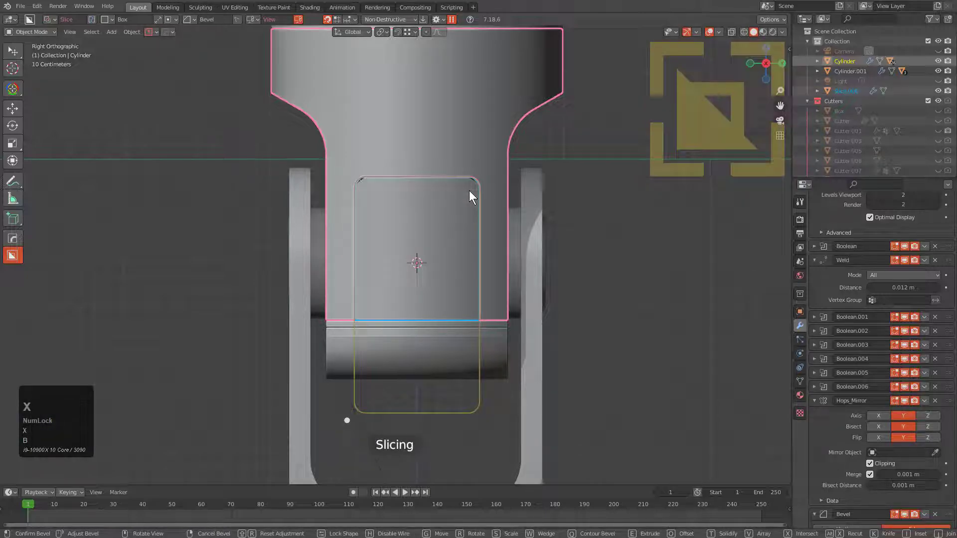
{"action": "key", "text": "s"}
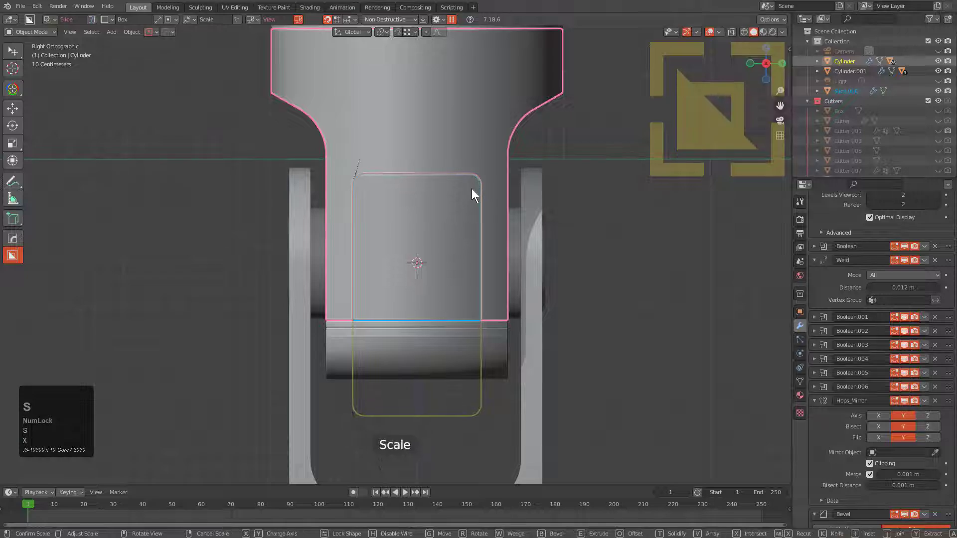
{"action": "left_click", "coordinate": [472, 197]}
{"action": "middle_click_drag", "start_coordinate": [472, 205], "coordinate": [523, 261]}
{"action": "scroll", "coordinate": [518, 279], "scroll_direction": "up", "scroll_amount": 3}
{"action": "key", "text": "space"}
{"action": "key", "text": "alt+a"}
Select the main body and extend its mirror modifier to the X axis.
{"action": "left_click", "coordinate": [510, 261]}
{"action": "scroll", "coordinate": [510, 262], "scroll_direction": "down", "scroll_amount": 5}
{"action": "middle_click_drag", "start_coordinate": [412, 295], "coordinate": [414, 255]}
{"action": "left_click", "coordinate": [404, 231]}
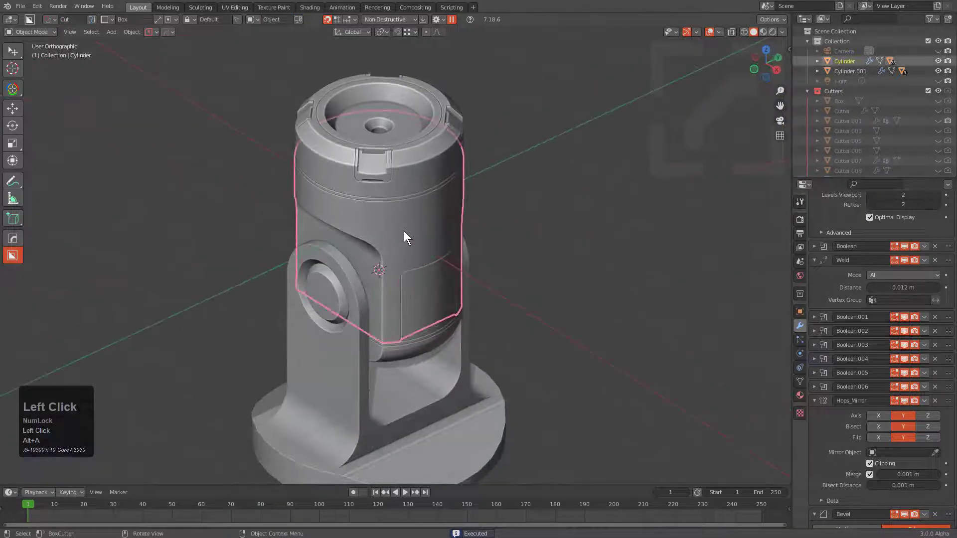
{"action": "key", "text": "alt+x"}
{"action": "left_click", "coordinate": [438, 304]}
{"action": "mouse_move", "coordinate": [438, 303]}
{"action": "middle_mouse_down"}
{"action": "mouse_move", "coordinate": [488, 279]}
{"action": "mouse_move", "coordinate": [437, 295]}
{"action": "middle_mouse_up"}
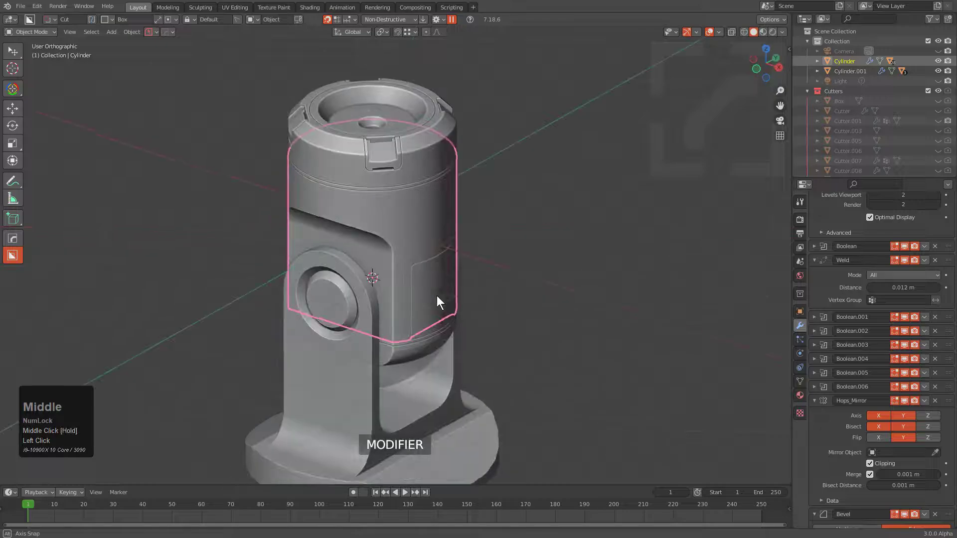
Mirror the sliced rounded panel across the X axis to the opposite side of the body.
{"action": "left_click", "coordinate": [423, 291]}
{"action": "key", "text": "alt+x"}
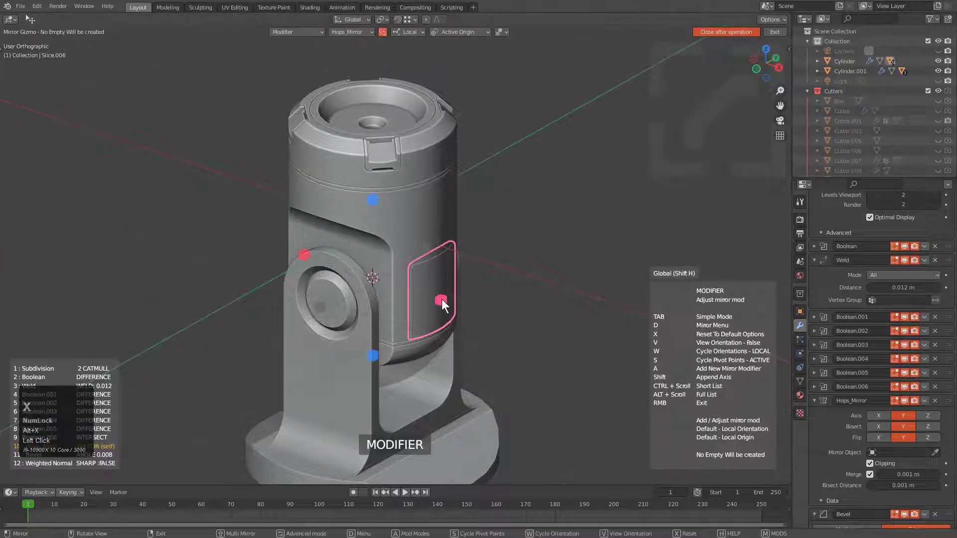
{"action": "left_click", "coordinate": [442, 299]}
{"action": "middle_click_drag", "start_coordinate": [429, 301], "coordinate": [408, 236]}
{"action": "left_click", "coordinate": [430, 262]}
{"action": "left_click", "coordinate": [420, 301]}
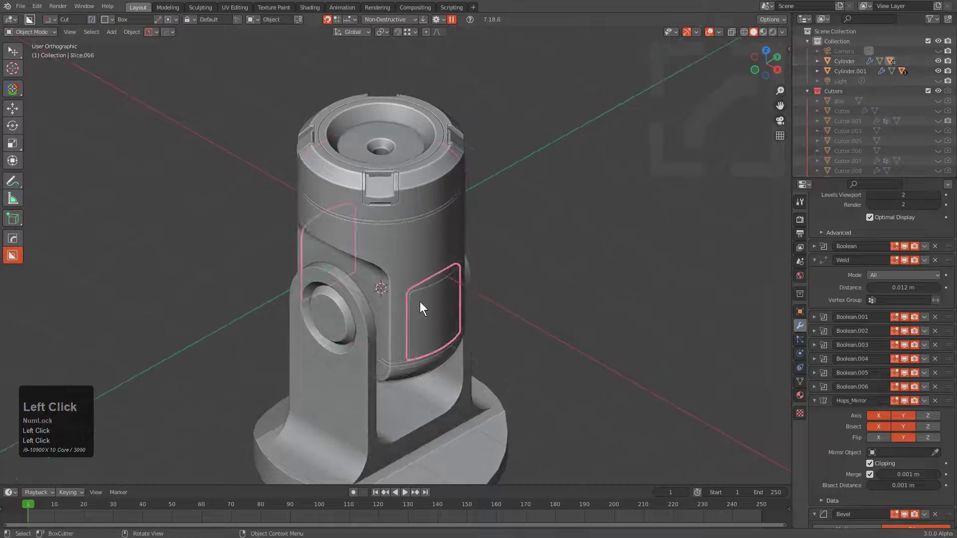
{"action": "key", "text": "alt+x"}
{"action": "left_click", "coordinate": [444, 321]}
{"action": "key", "text": "alt+x"}
{"action": "left_click", "coordinate": [439, 321]}
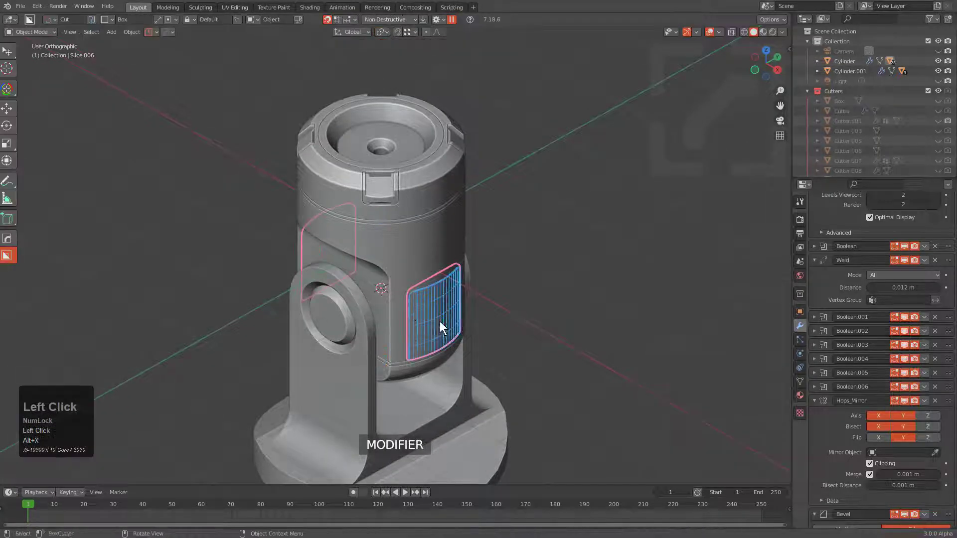
{"action": "middle_click_drag", "start_coordinate": [360, 300], "coordinate": [371, 277]}
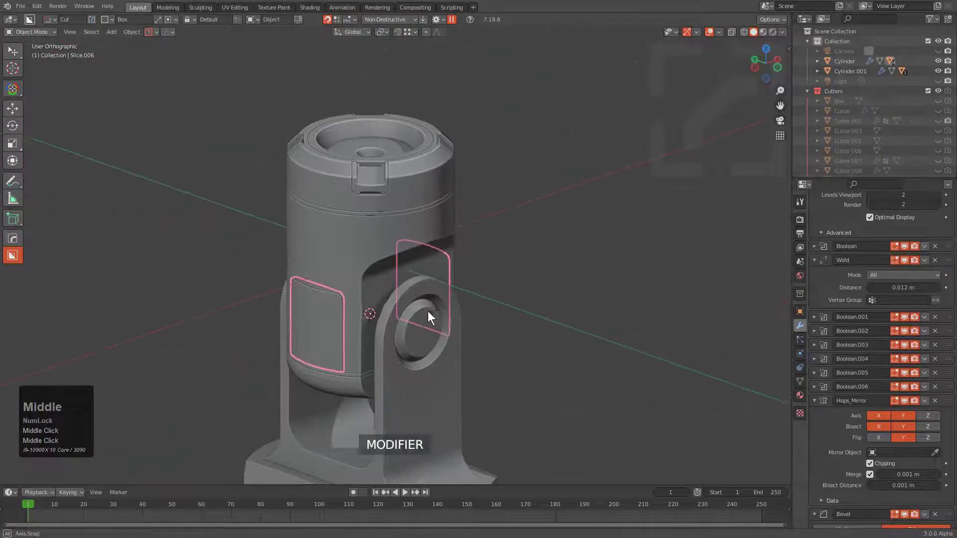
{"action": "middle_click_drag", "start_coordinate": [428, 311], "coordinate": [375, 304]}
{"action": "key", "text": "alt+a"}
Select the main body in the right orthographic view and change the BoxCutter alignment from Object to View.
{"action": "middle_click_drag", "start_coordinate": [436, 321], "coordinate": [379, 274]}
{"action": "scroll", "coordinate": [438, 284], "scroll_direction": "up", "scroll_amount": 2}
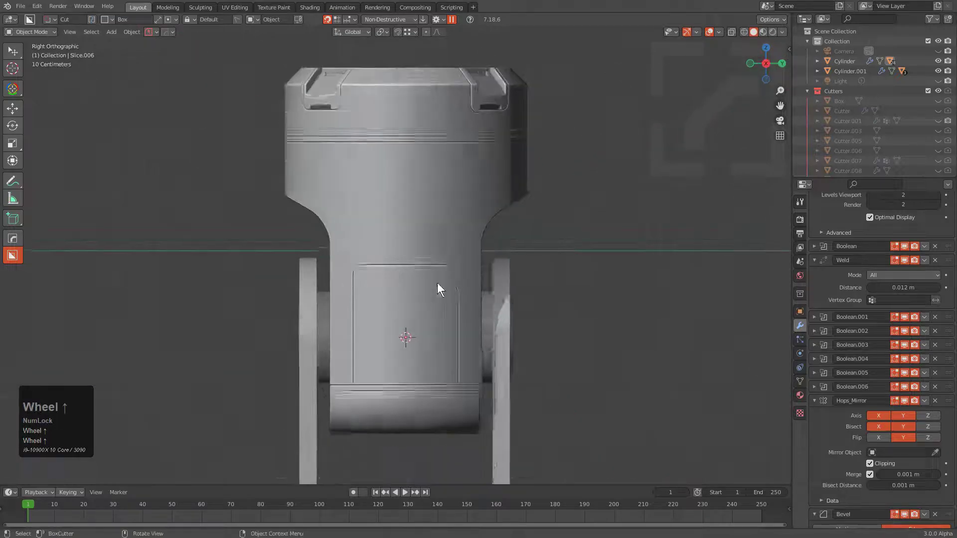
{"action": "left_click", "coordinate": [422, 261]}
{"action": "scroll", "coordinate": [402, 282], "scroll_direction": "up", "scroll_amount": 2}
{"action": "scroll", "coordinate": [401, 282], "scroll_direction": "up", "scroll_amount": 2}
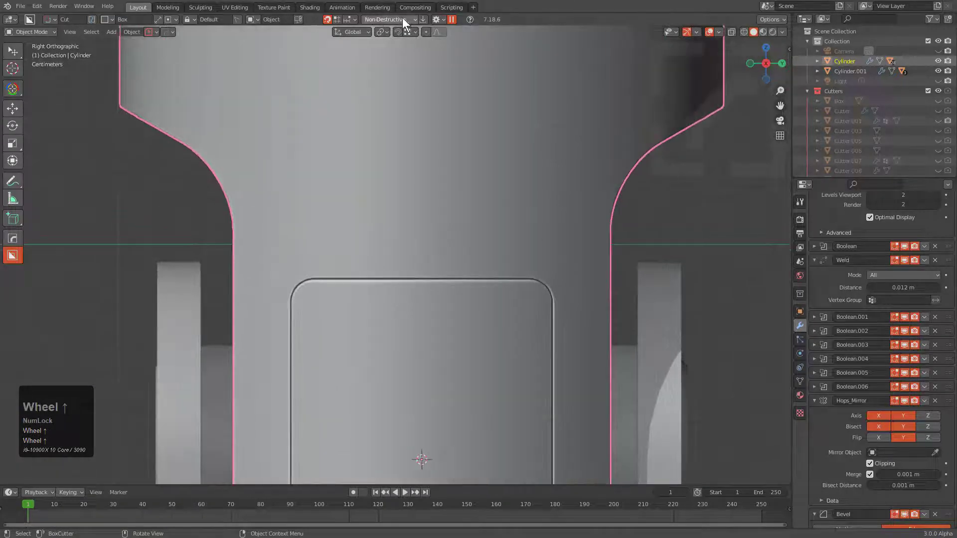
{"action": "left_click", "coordinate": [452, 19]}
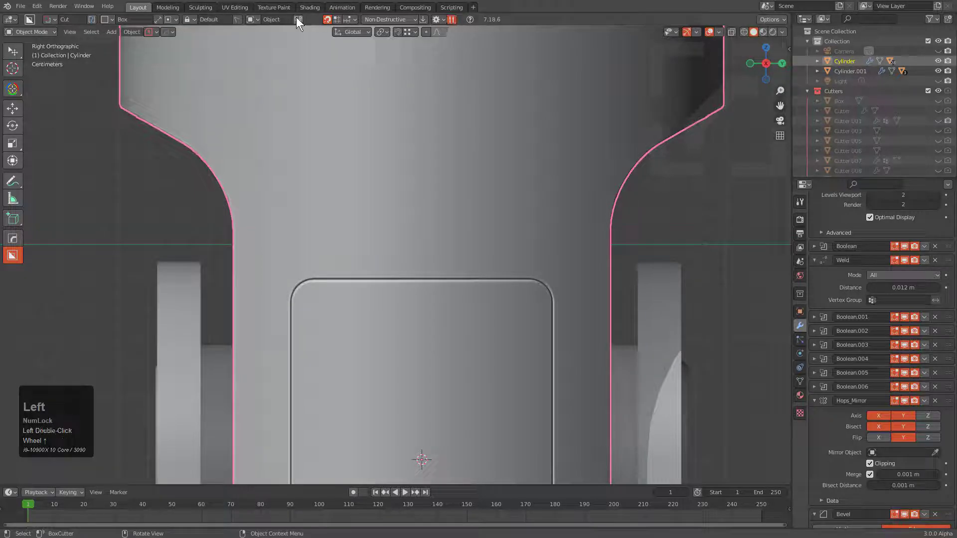
Cut a thin rectangular notch along the panel's upper edge with an extrude depth of about 0.244 and reposition it.
{"action": "left_click", "coordinate": [348, 265]}
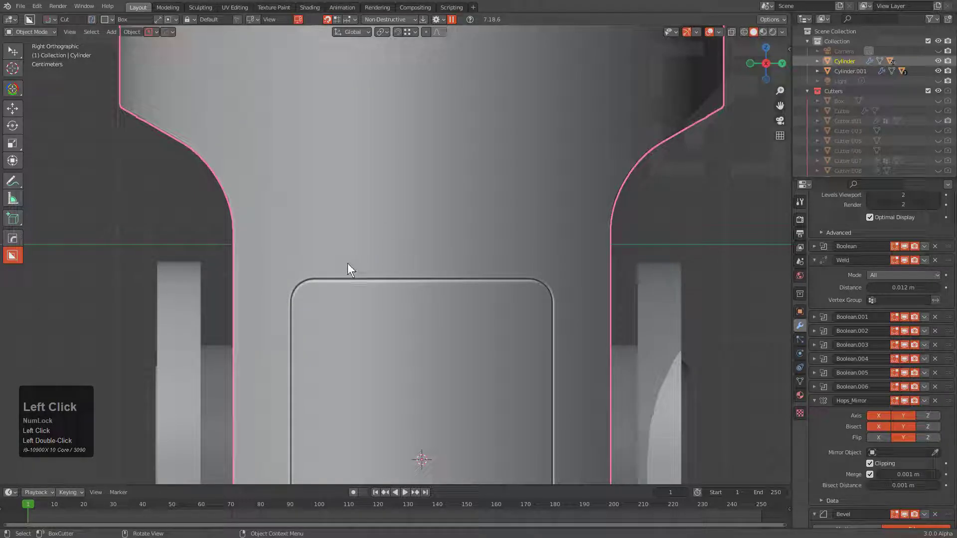
{"action": "left_click", "coordinate": [474, 292]}
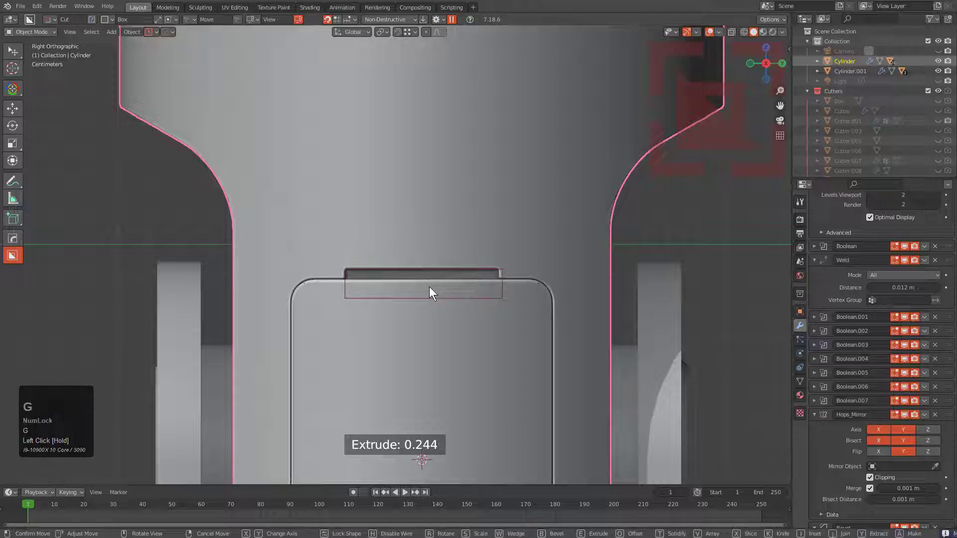
{"action": "left_click", "coordinate": [430, 286]}
Cut a matching thin notch into the main body's upper edge with an extrude depth of about 0.112 and reposition it.
{"action": "scroll", "coordinate": [417, 223], "scroll_direction": "down", "scroll_amount": 2}
{"action": "scroll", "coordinate": [389, 239], "scroll_direction": "up", "scroll_amount": 4}
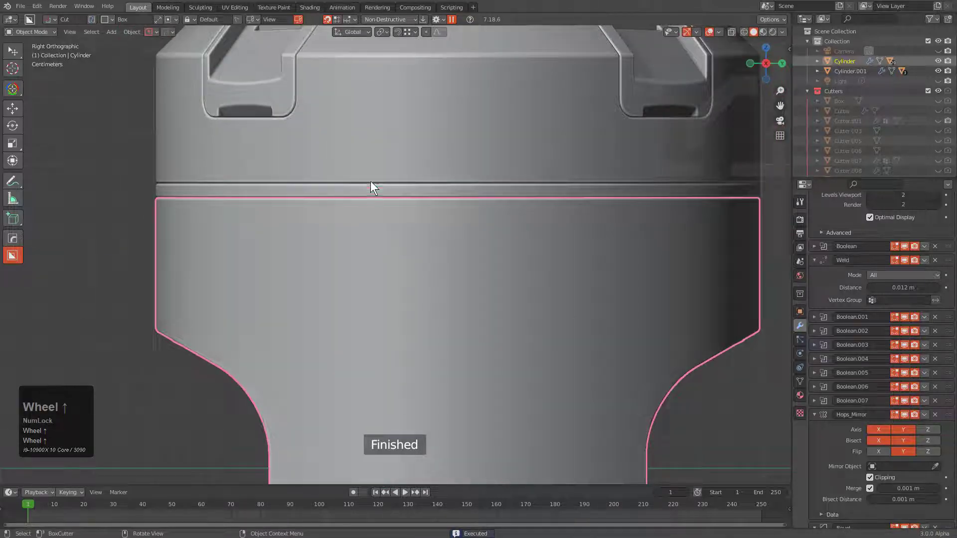
{"action": "mouse_move", "coordinate": [376, 179]}
{"action": "left_mouse_down"}
{"action": "mouse_move", "coordinate": [413, 196]}
{"action": "mouse_move", "coordinate": [522, 210]}
{"action": "mouse_move", "coordinate": [514, 211]}
{"action": "left_mouse_up"}
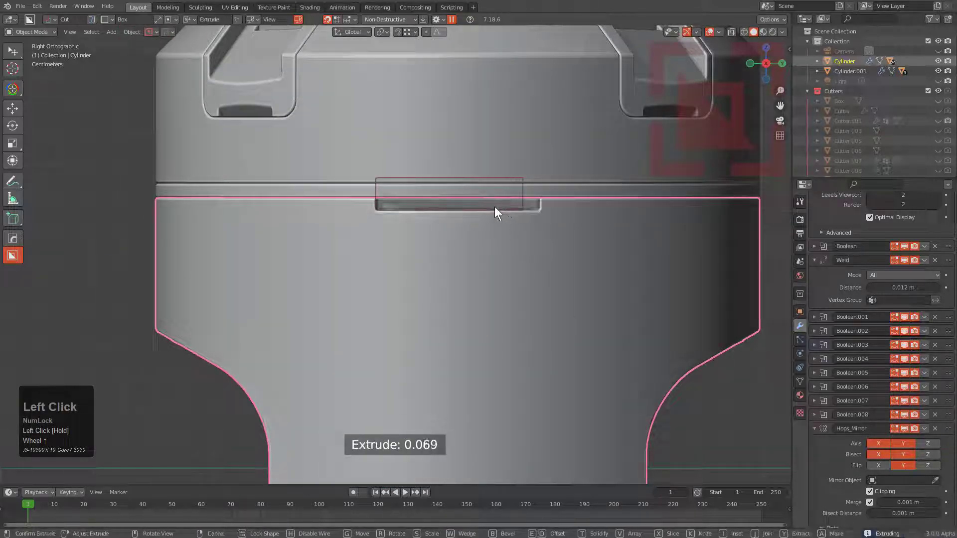
{"action": "key", "text": "g"}
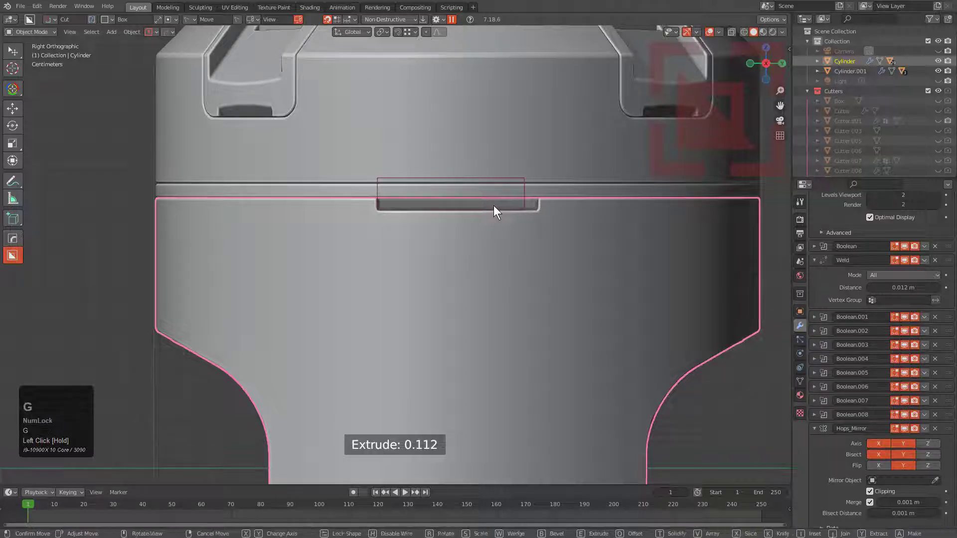
{"action": "left_click", "coordinate": [495, 202]}
{"action": "scroll", "coordinate": [474, 220], "scroll_direction": "down", "scroll_amount": 4}
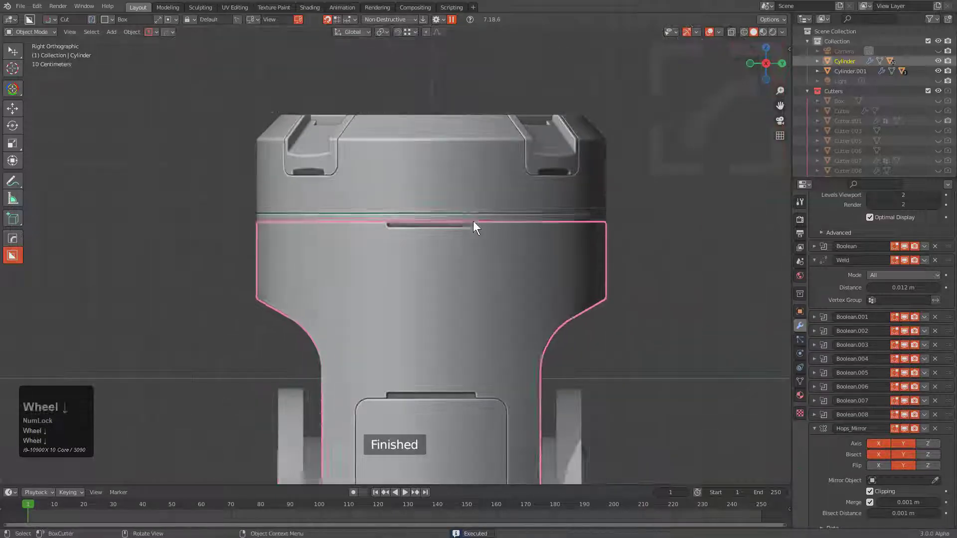
Try tilting the main body about the global Y axis.
{"action": "middle_click_drag", "start_coordinate": [451, 313], "coordinate": [384, 240]}
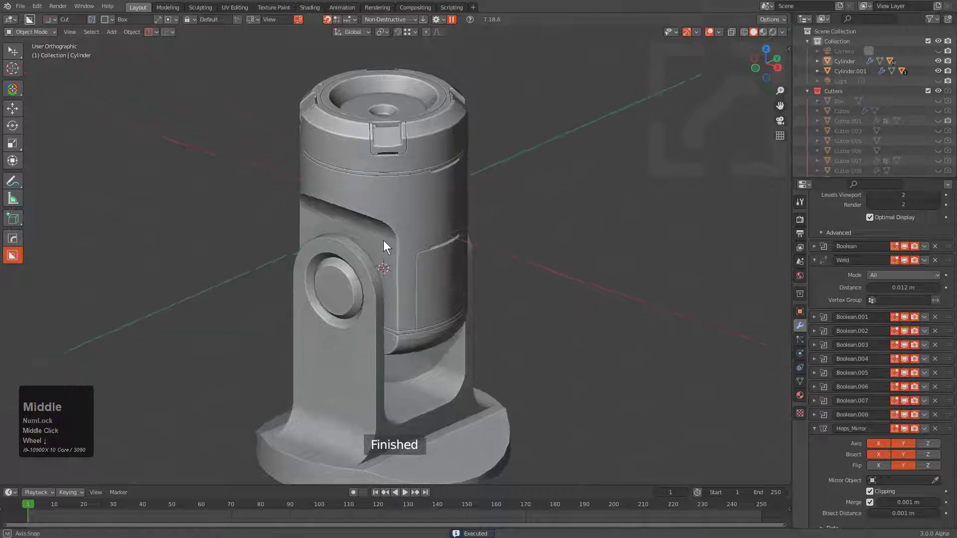
{"action": "left_click", "coordinate": [405, 233]}
{"action": "key", "text": "r"}
{"action": "key", "text": "x"}
{"action": "key", "text": "y"}
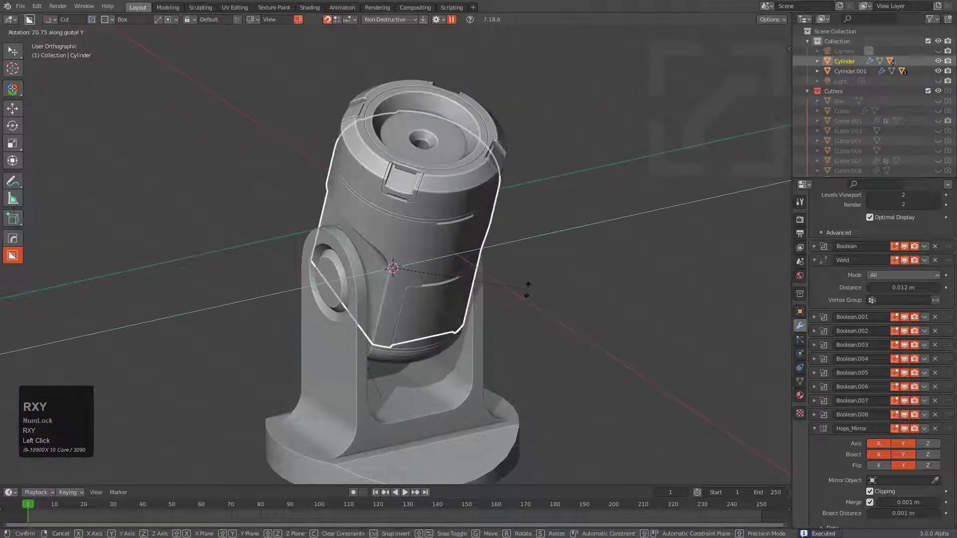
{"action": "right_click", "coordinate": [480, 304]}
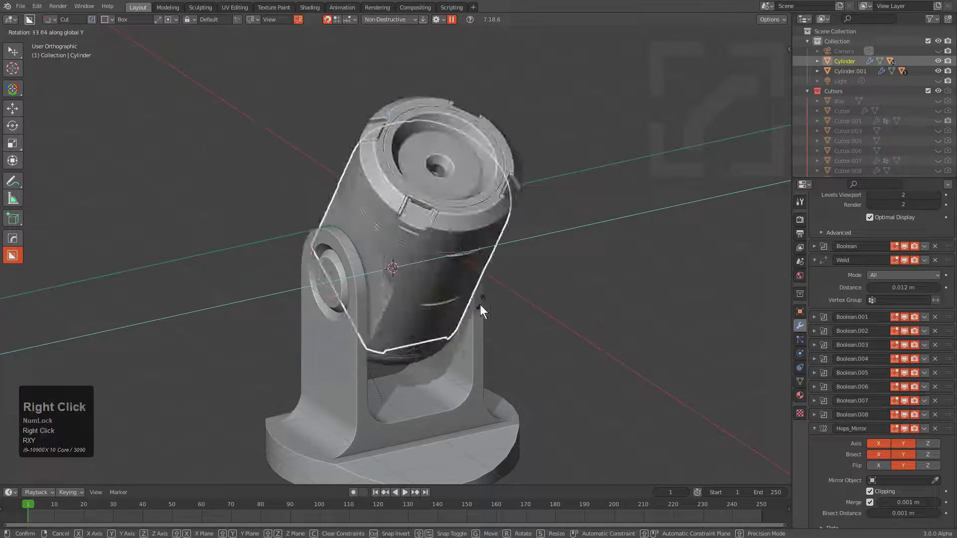
Select the stand's base and examine the rim and sloped cut up close.
{"action": "middle_click_drag", "start_coordinate": [480, 304], "coordinate": [426, 349]}
{"action": "scroll", "coordinate": [424, 388], "scroll_direction": "up", "scroll_amount": 12, "text": "shift"}
{"action": "scroll", "coordinate": [349, 313], "scroll_direction": "up", "scroll_amount": 1}
{"action": "scroll", "coordinate": [349, 319], "scroll_direction": "up", "scroll_amount": 2}
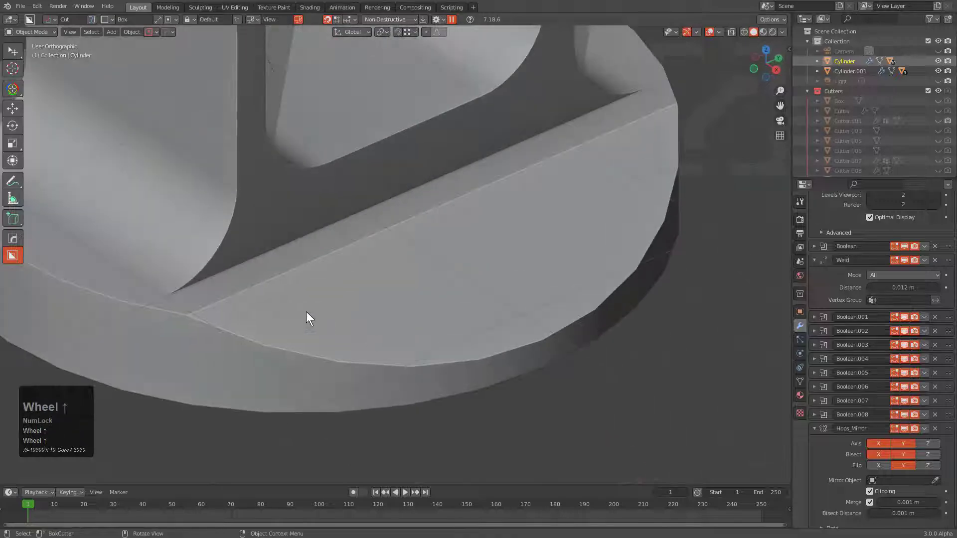
{"action": "left_click", "coordinate": [314, 309]}
{"action": "scroll", "coordinate": [319, 307], "scroll_direction": "up", "scroll_amount": 2}
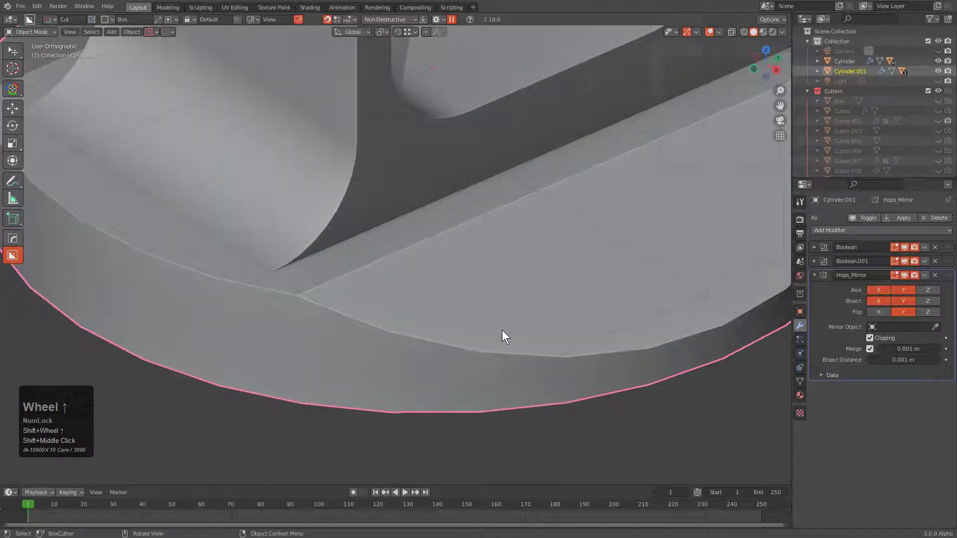
{"action": "scroll", "coordinate": [528, 239], "scroll_direction": "down", "scroll_amount": 4}
{"action": "scroll", "coordinate": [456, 230], "scroll_direction": "up", "scroll_amount": 3}
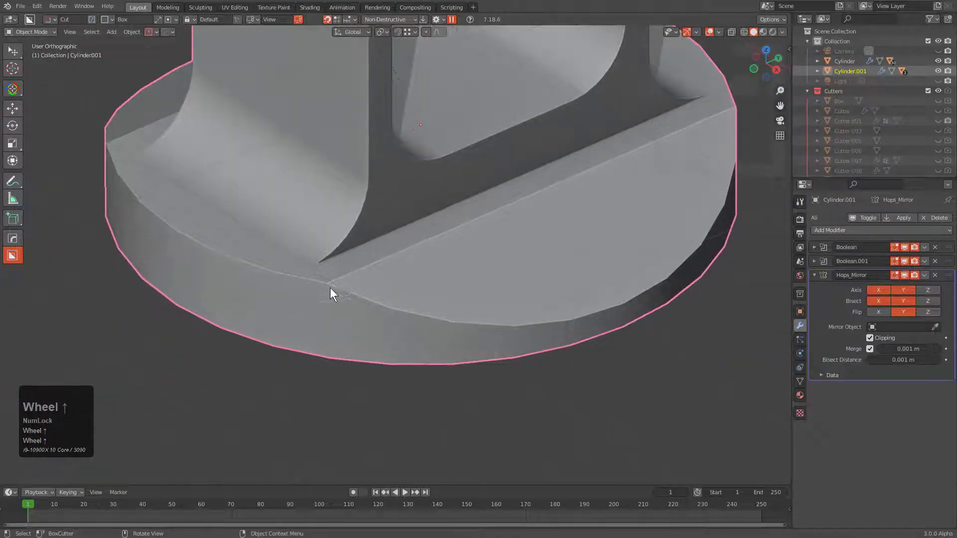
Examine the base's mesh in Edit Mode, selecting the top face in front of the support arm.
{"action": "key", "text": "Tab"}
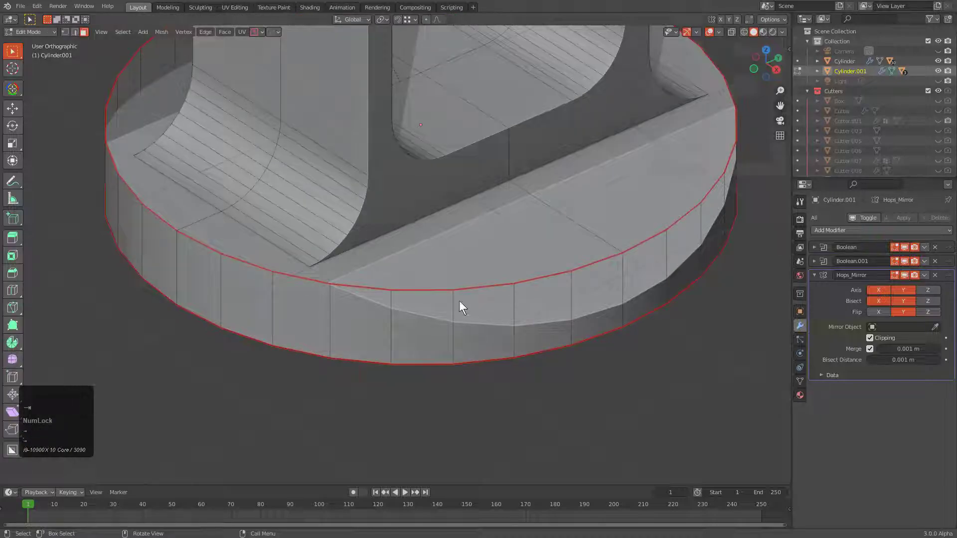
{"action": "key", "text": "Tab"}
{"action": "scroll", "coordinate": [457, 293], "scroll_direction": "down", "scroll_amount": 1}
{"action": "scroll", "coordinate": [495, 261], "scroll_direction": "down", "scroll_amount": 1, "text": "shift"}
{"action": "key", "text": "Tab"}
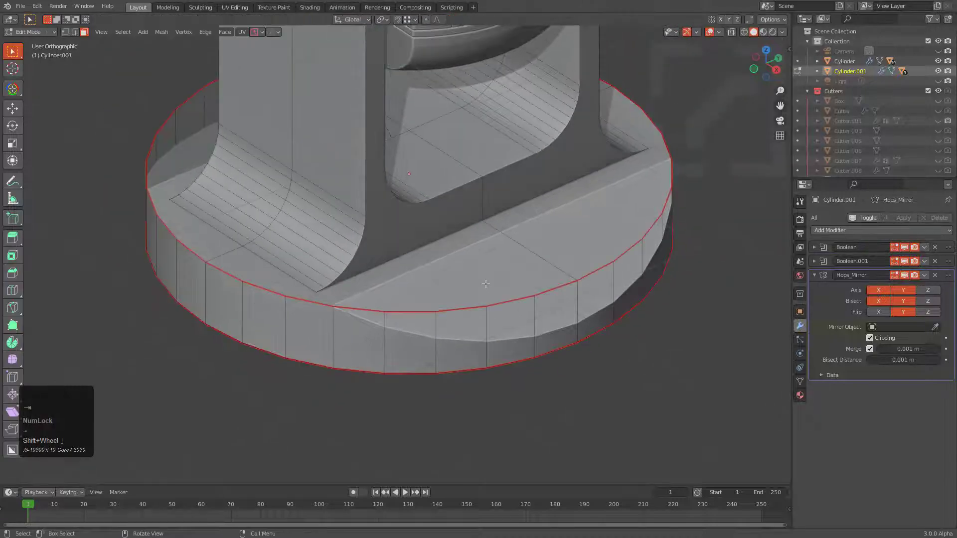
{"action": "left_click", "coordinate": [444, 279]}
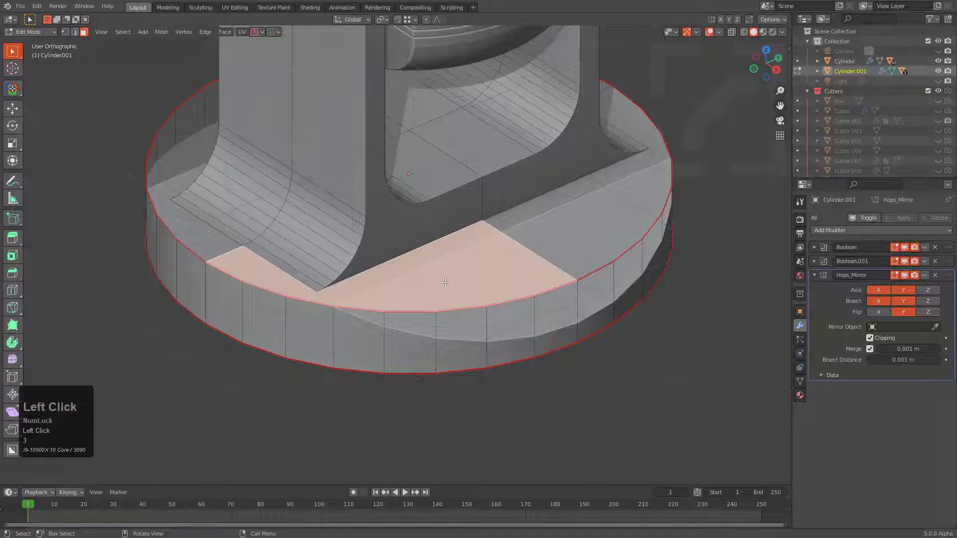
Return the base to Object Mode and sharpen it with 45° sharpness and 20° auto smooth.
{"action": "key", "text": "Tab"}
{"action": "key", "text": "q"}
{"action": "left_click", "coordinate": [547, 290]}
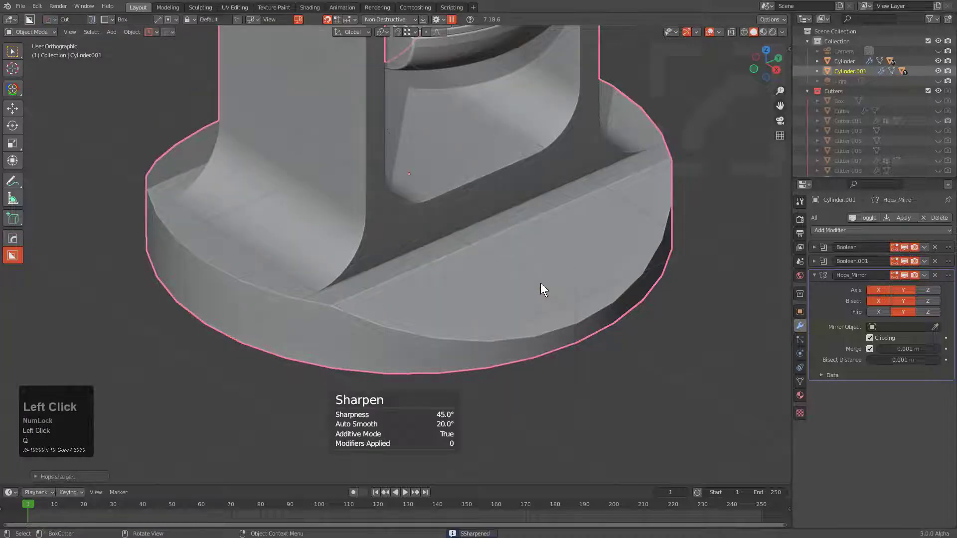
Try a level 1 Catmull-Clark subdivision on the stand's base and undo it.
{"action": "key", "text": "ctrl+1"}
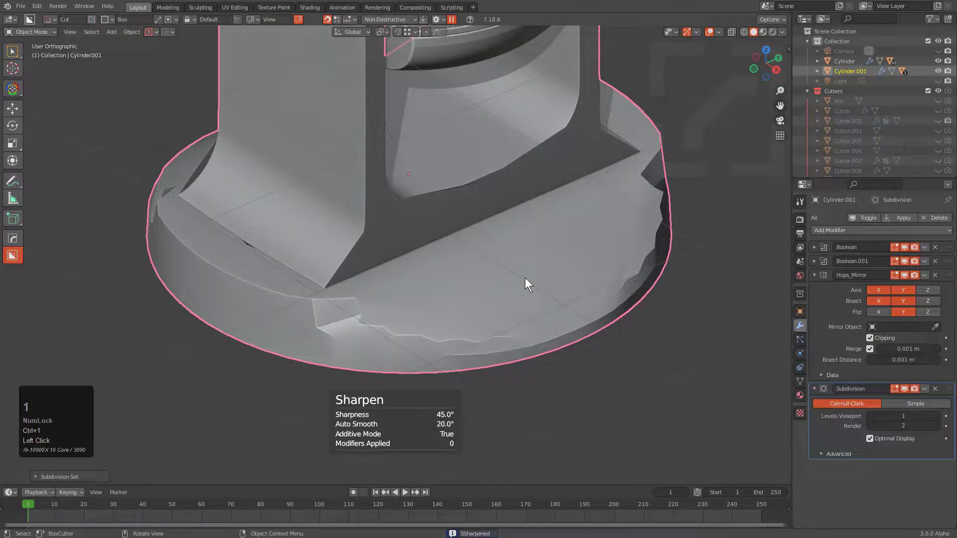
{"action": "key", "text": "ctrl"}
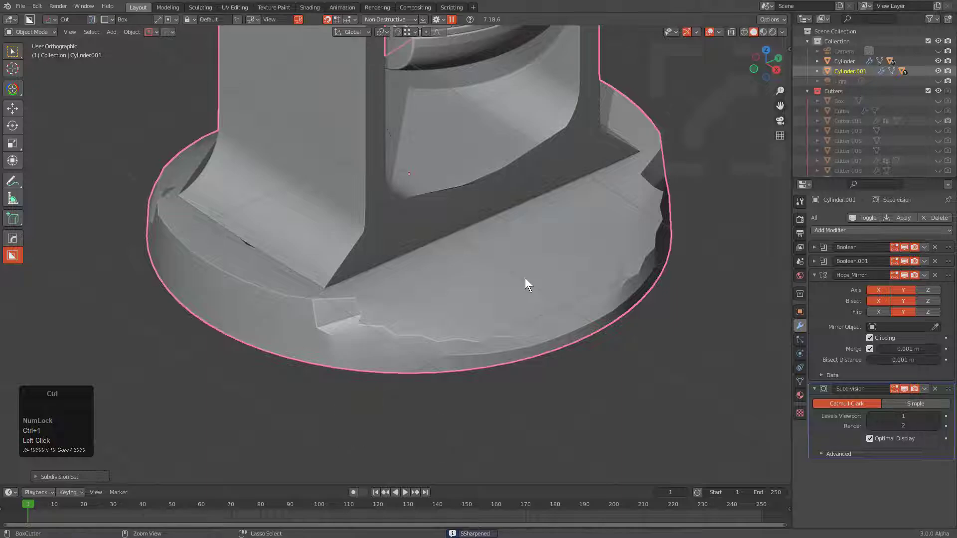
{"action": "key", "text": "ctrl+z"}
Add a Triangulate modifier with a minimum of 5 vertices to the stand's base.
{"action": "key", "text": "q"}
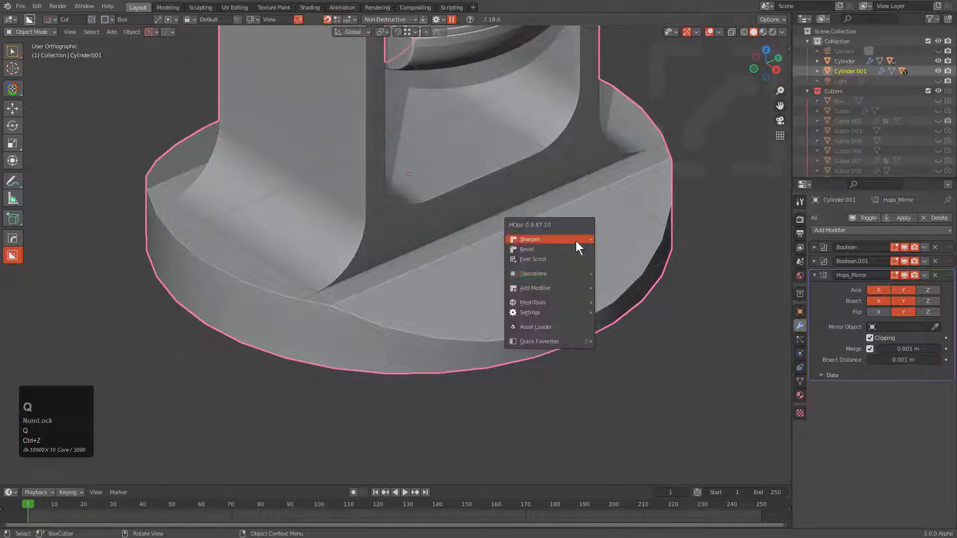
{"action": "mouse_move", "coordinate": [557, 288]}
{"action": "left_click", "coordinate": [710, 341]}
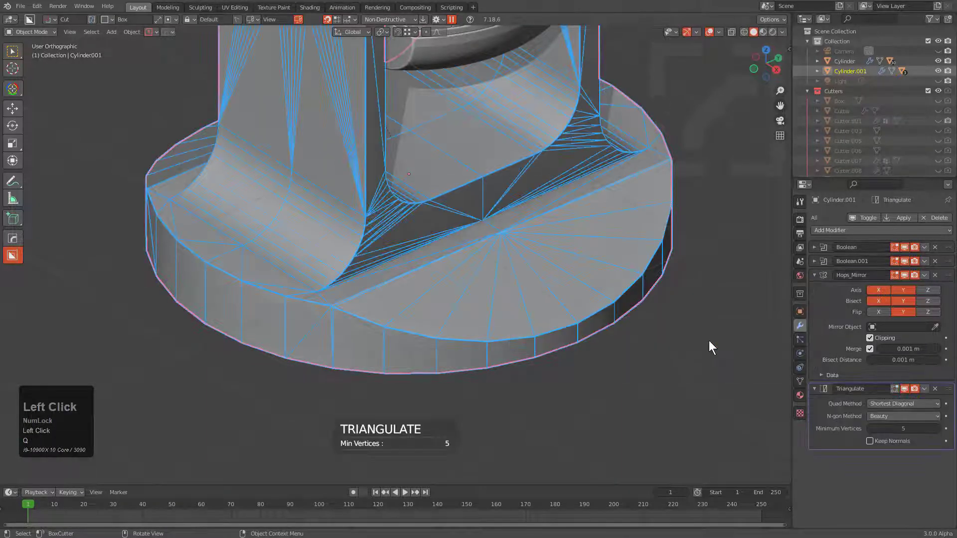
Try a level 1 subdivision on the triangulated base, check its shading and undo it.
{"action": "key", "text": "ctrl+1"}
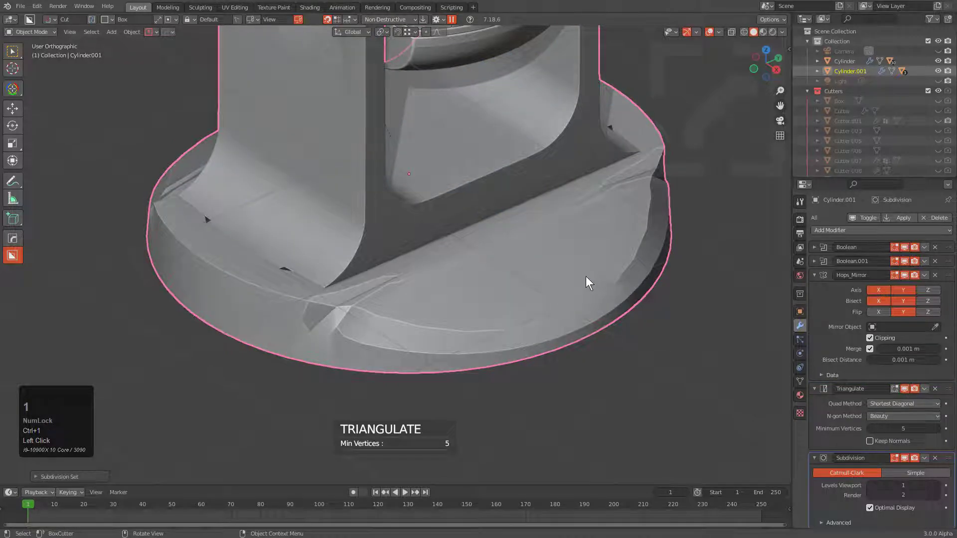
{"action": "scroll", "coordinate": [580, 207], "scroll_direction": "down", "scroll_amount": 3, "text": "shift"}
{"action": "middle_click_drag", "start_coordinate": [519, 278], "coordinate": [474, 318], "text": "shift"}
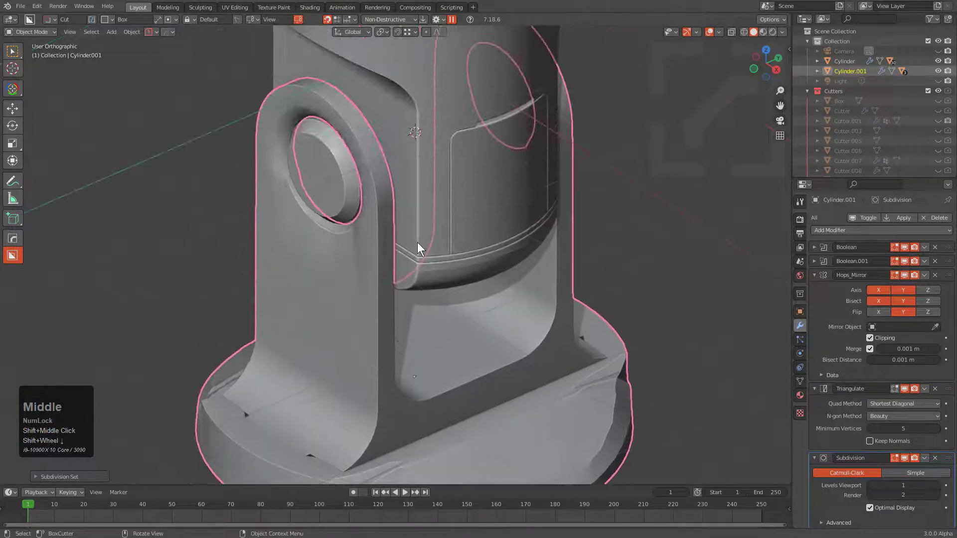
{"action": "key", "text": "ctrl+z"}
{"action": "scroll", "coordinate": [399, 252], "scroll_direction": "down", "scroll_amount": 2}
{"action": "scroll", "coordinate": [471, 204], "scroll_direction": "down", "scroll_amount": 1}
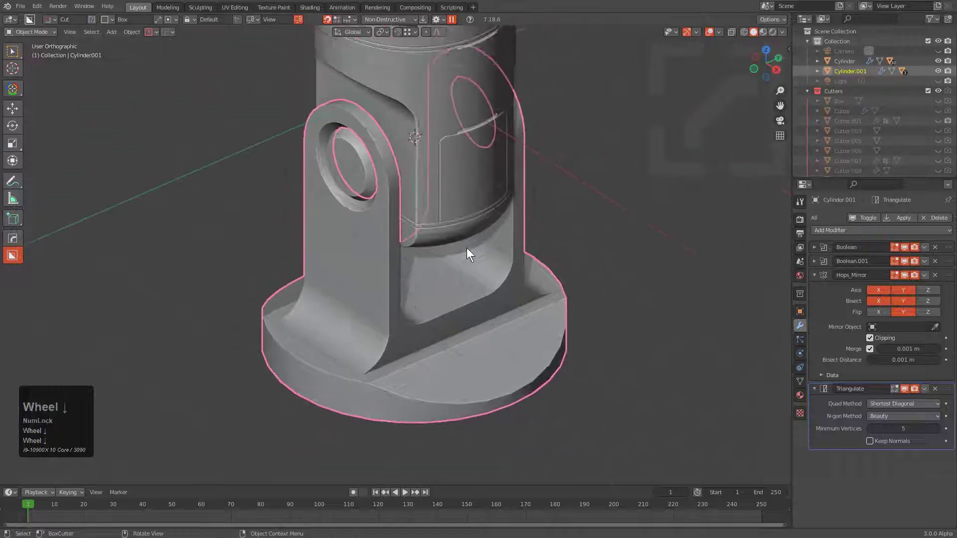
Clone the stand's base with Smart Apply and move the clone along the Y axis, clear of the original.
{"action": "middle_click_drag", "start_coordinate": [468, 254], "coordinate": [453, 262]}
{"action": "key", "text": "q"}
{"action": "mouse_move", "coordinate": [453, 263]}
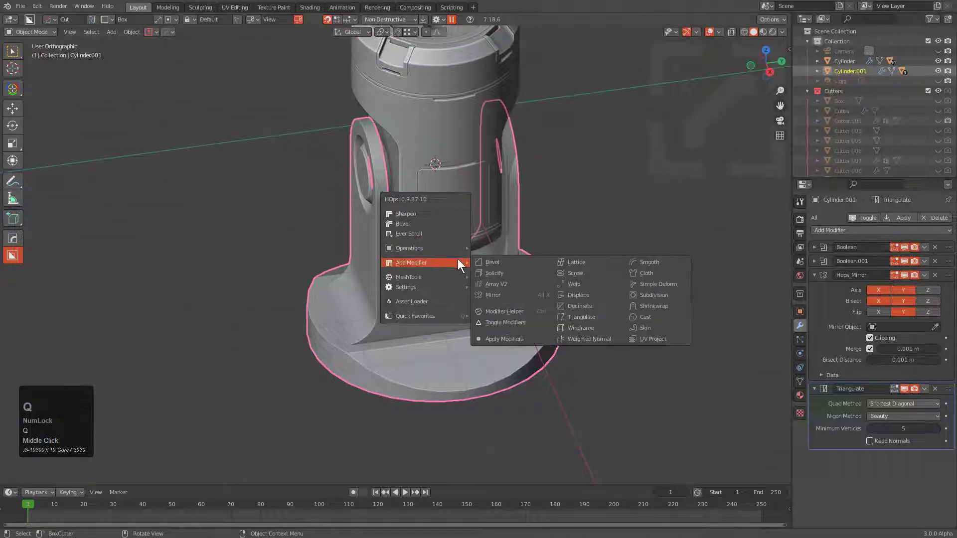
{"action": "mouse_move", "coordinate": [435, 278]}
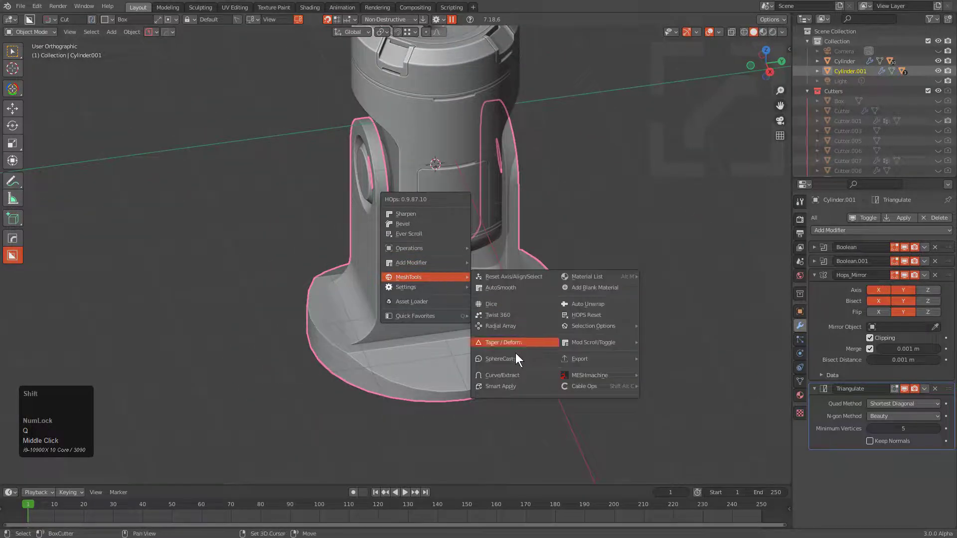
{"action": "left_click", "coordinate": [526, 386], "text": "shift"}
{"action": "key", "text": "g"}
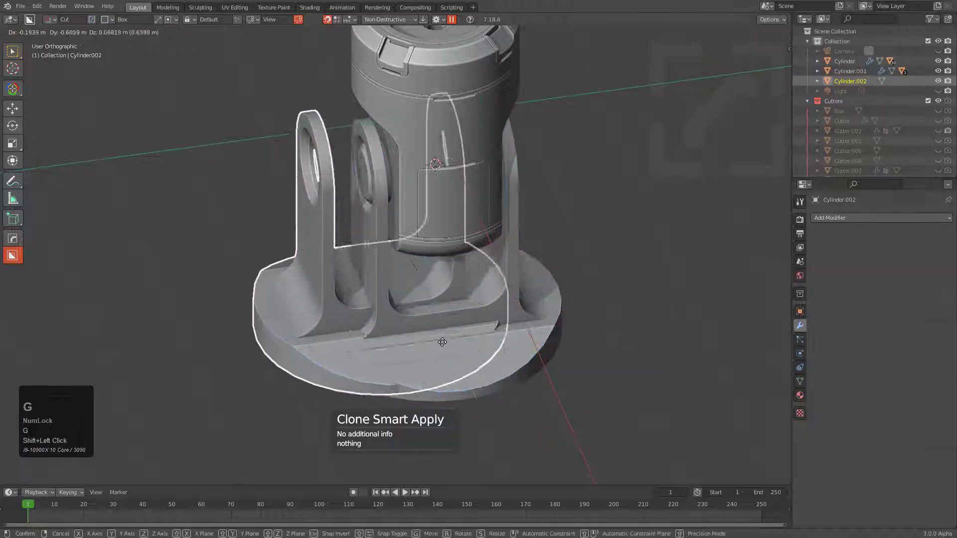
{"action": "key", "text": "x"}
{"action": "key", "text": "y"}
{"action": "left_click", "coordinate": [214, 346]}
{"action": "middle_click_drag", "start_coordinate": [217, 346], "coordinate": [484, 268], "text": "shift"}
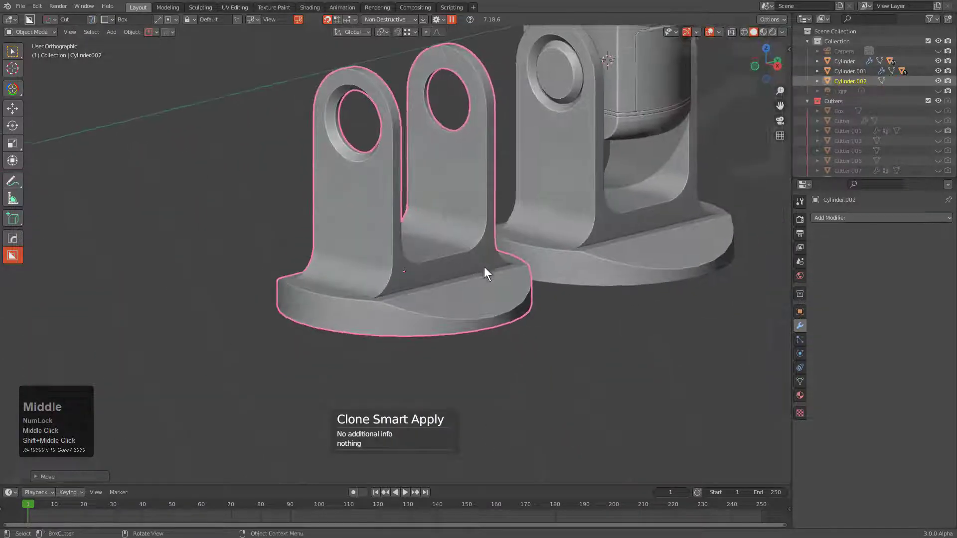
Sharpen the cloned base with 45° sharpness and 20° auto smooth.
{"action": "scroll", "coordinate": [478, 271], "scroll_direction": "up", "scroll_amount": 2}
{"action": "middle_click_drag", "start_coordinate": [450, 305], "coordinate": [526, 282]}
{"action": "key", "text": "Tab"}
{"action": "key", "text": "Tab"}
{"action": "key", "text": "q"}
{"action": "left_click", "coordinate": [498, 204]}
Mark as sharp the edges along the crease of the clone's sloped cut, on either side of its centre vertex.
{"action": "key", "text": "Tab"}
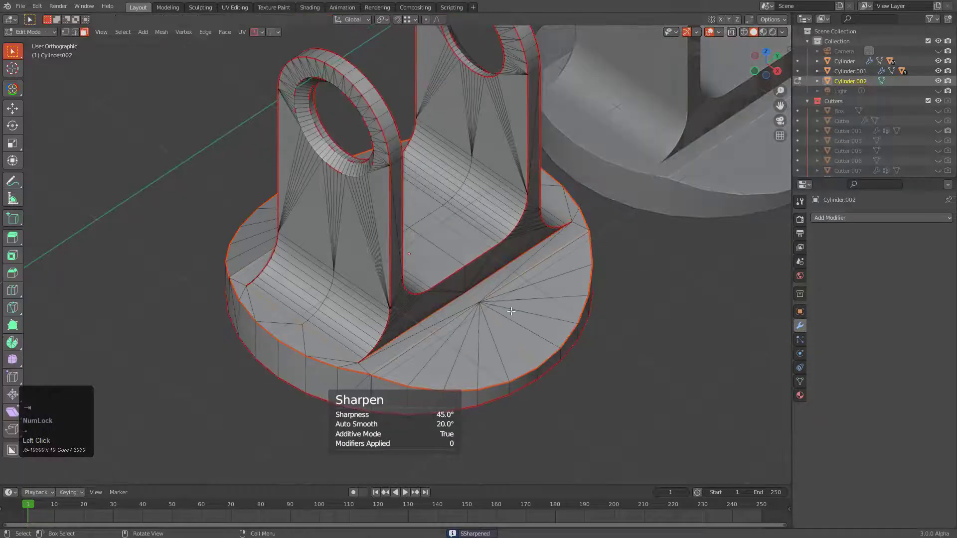
{"action": "left_click", "coordinate": [431, 340]}
{"action": "scroll", "coordinate": [521, 279], "scroll_direction": "up", "scroll_amount": 3}
{"action": "middle_click_drag", "start_coordinate": [519, 285], "coordinate": [430, 242], "text": "shift"}
{"action": "scroll", "coordinate": [499, 240], "scroll_direction": "up", "scroll_amount": 1}
{"action": "middle_click_drag", "start_coordinate": [555, 237], "coordinate": [578, 244]}
{"action": "scroll", "coordinate": [578, 246], "scroll_direction": "up", "scroll_amount": 2}
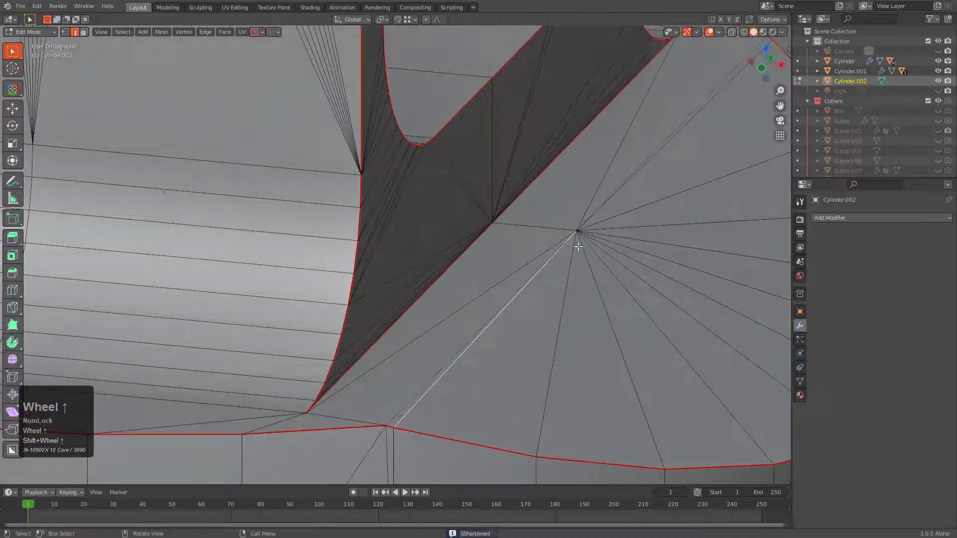
{"action": "key", "text": "q"}
{"action": "left_click", "coordinate": [659, 159]}
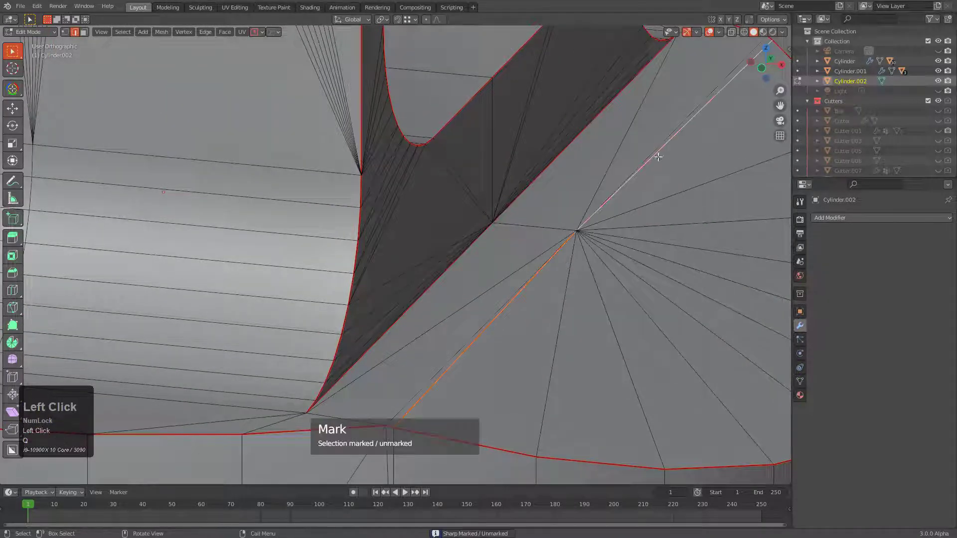
Return the cloned base to Object Mode and sharpen it again.
{"action": "key", "text": "Tab"}
{"action": "scroll", "coordinate": [608, 199], "scroll_direction": "down", "scroll_amount": 3}
{"action": "middle_click_drag", "start_coordinate": [573, 237], "coordinate": [560, 239]}
{"action": "key", "text": "q"}
{"action": "left_click", "coordinate": [560, 240]}
{"action": "scroll", "coordinate": [528, 234], "scroll_direction": "down", "scroll_amount": 2}
Mirror the cloned base across its local X axis with bisect and check the result in Edit Mode.
{"action": "key", "text": "alt+x"}
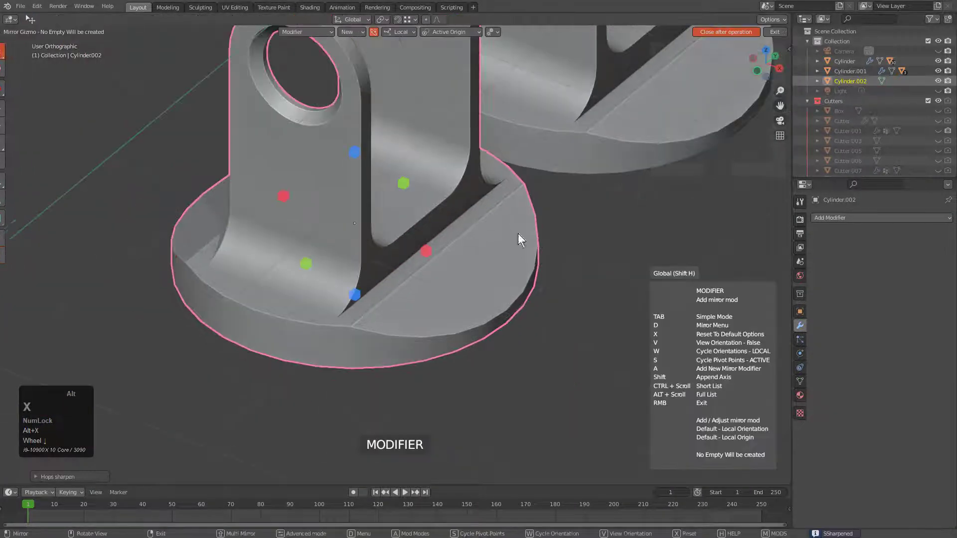
{"action": "left_click", "coordinate": [426, 252]}
{"action": "key", "text": "Tab"}
{"action": "middle_click_drag", "start_coordinate": [441, 264], "coordinate": [450, 245]}
{"action": "key", "text": "Tab"}
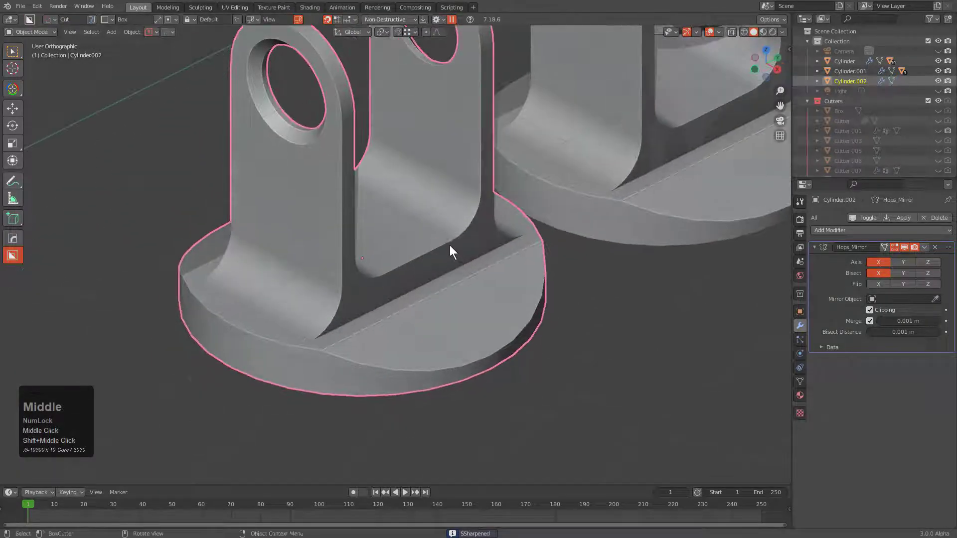
Add a level 1 Subdivision modifier to the cloned base and sharpen it at 45° with 20° auto smooth.
{"action": "key", "text": "ctrl+1"}
{"action": "scroll", "coordinate": [416, 198], "scroll_direction": "up", "scroll_amount": 3}
{"action": "key", "text": "q"}
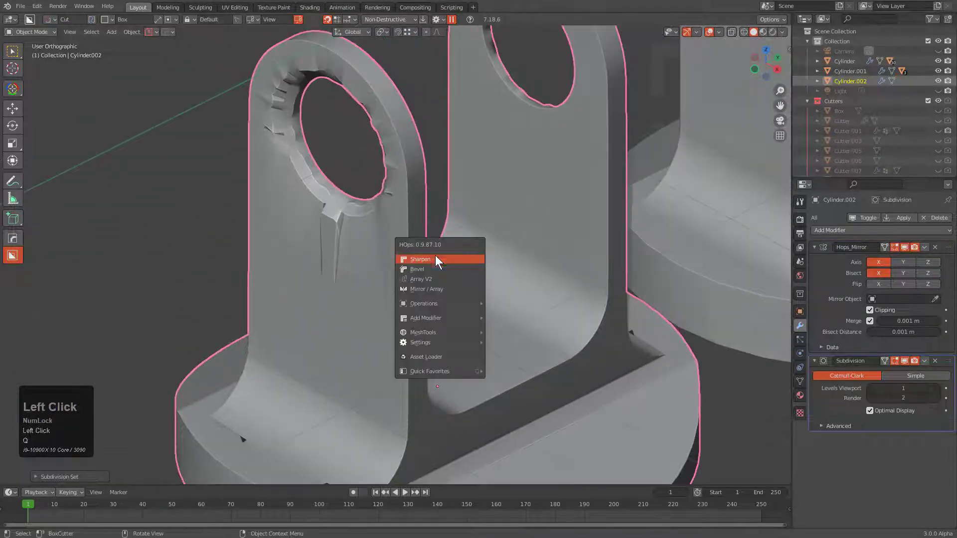
{"action": "left_click", "coordinate": [436, 256]}
Select the chamfer face loop around the support arm's pivot hole and mark its edges as sharp.
{"action": "key", "text": "Tab"}
{"action": "scroll", "coordinate": [367, 239], "scroll_direction": "up", "scroll_amount": 3}
{"action": "key", "text": "3"}
{"action": "left_click", "coordinate": [297, 224], "text": "alt"}
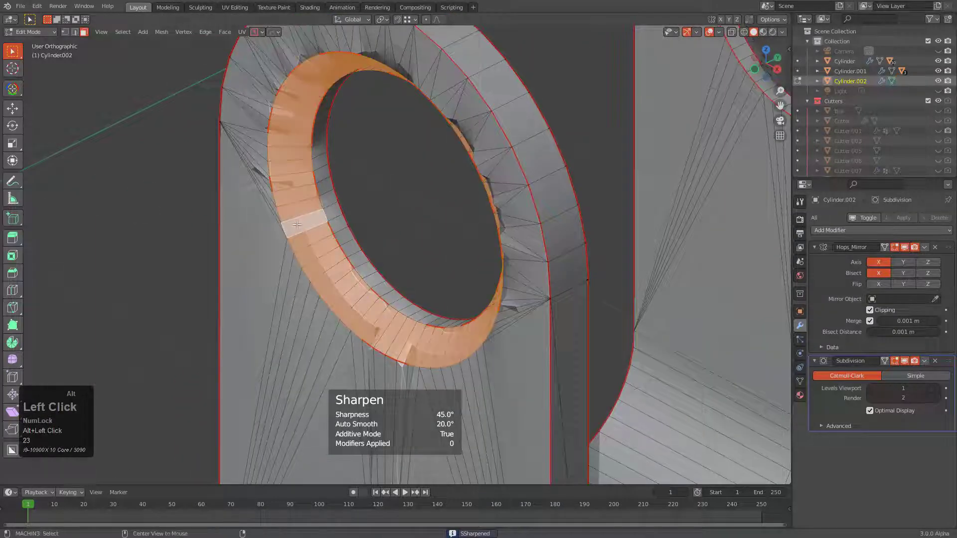
{"action": "key", "text": "2"}
{"action": "key", "text": "shift+q"}
{"action": "left_click", "coordinate": [384, 228]}
{"action": "key", "text": "shift+q"}
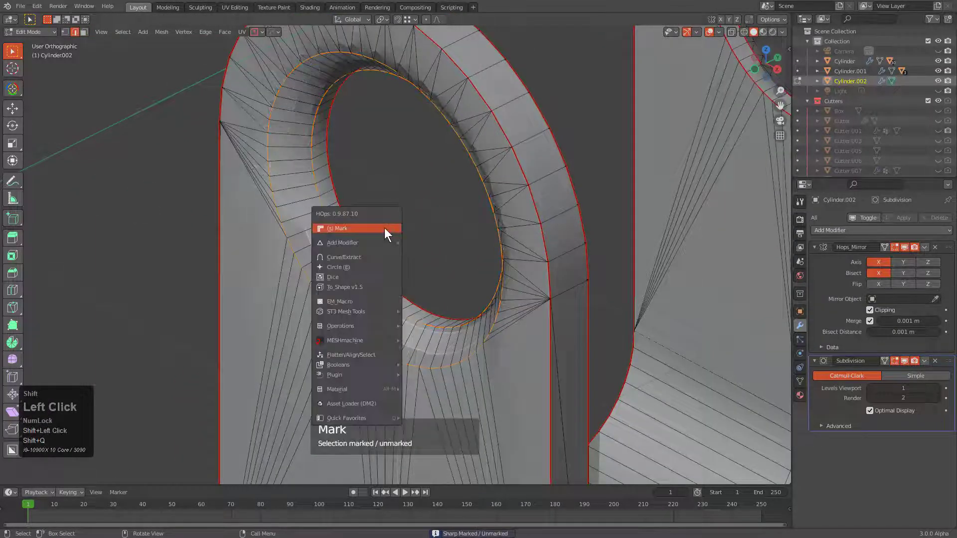
Return the cloned base to Object Mode and add the Y axis to its mirror, bisected and flipped.
{"action": "key", "text": "Tab"}
{"action": "scroll", "coordinate": [384, 229], "scroll_direction": "down", "scroll_amount": 3}
{"action": "middle_click_drag", "start_coordinate": [384, 228], "coordinate": [483, 232]}
{"action": "scroll", "coordinate": [538, 296], "scroll_direction": "down", "scroll_amount": 2}
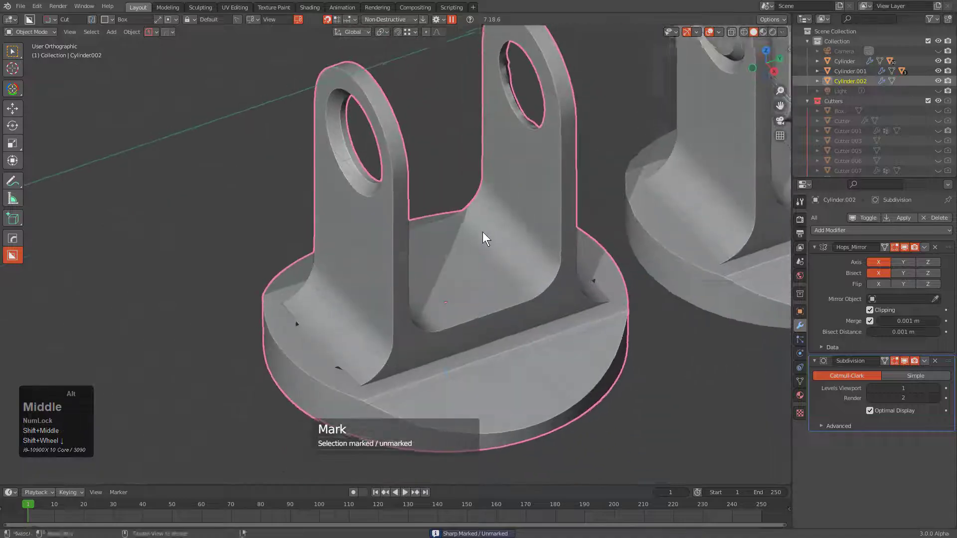
{"action": "key", "text": "alt+x"}
{"action": "left_click", "coordinate": [379, 323]}
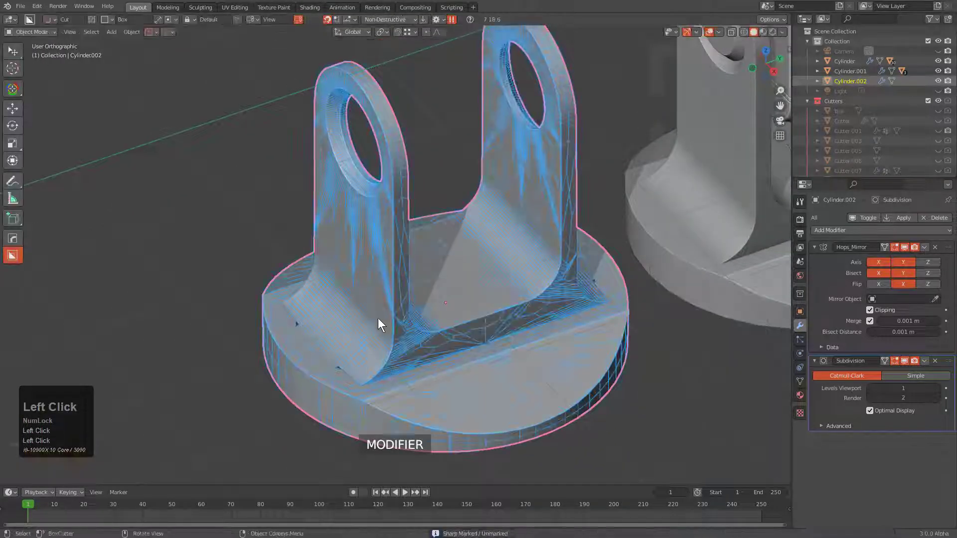
Inspect the mesh gaps at the foot of the clone's support arm and turn off the Subdivision modifier's Edit Mode display.
{"action": "scroll", "coordinate": [393, 316], "scroll_direction": "up", "scroll_amount": 4}
{"action": "key", "text": "Tab"}
{"action": "middle_click_drag", "start_coordinate": [468, 261], "coordinate": [424, 311], "text": "shift"}
{"action": "scroll", "coordinate": [424, 311], "scroll_direction": "up", "scroll_amount": 4}
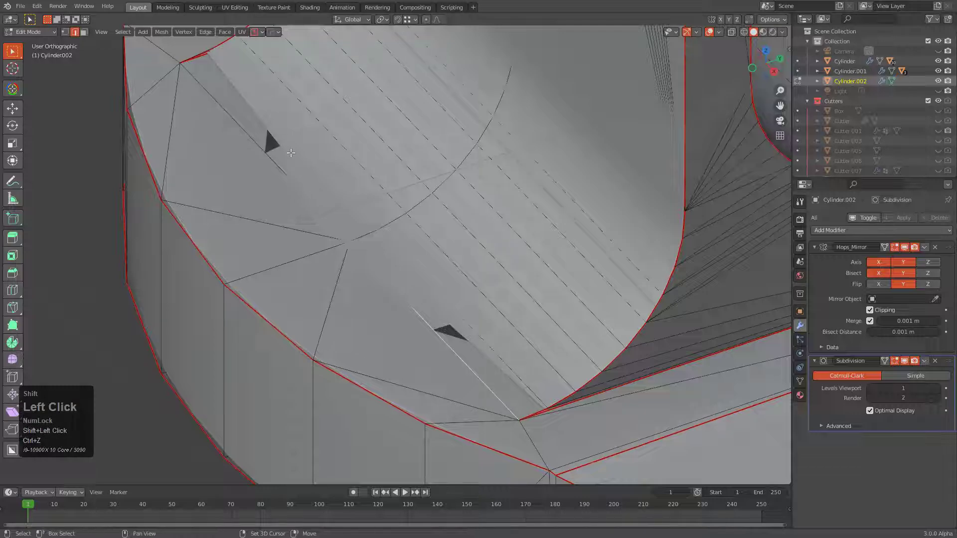
{"action": "scroll", "coordinate": [267, 187], "scroll_direction": "down", "scroll_amount": 4}
{"action": "key", "text": "Tab"}
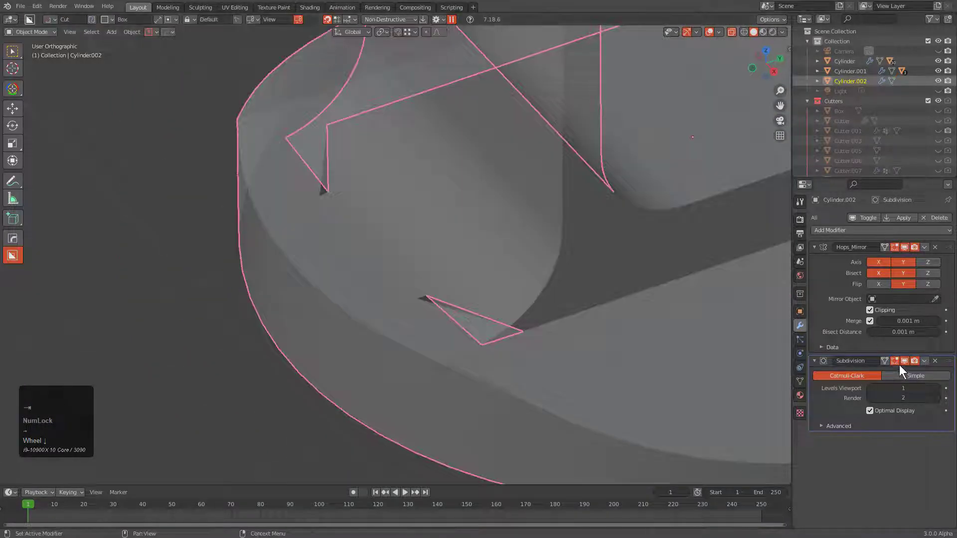
{"action": "scroll", "coordinate": [438, 276], "scroll_direction": "up", "scroll_amount": 5}
Turn off X-ray and mark as sharp the edges where the arm's curved foot meets the base's top face.
{"action": "key", "text": "Tab"}
{"action": "key", "text": "alt+z"}
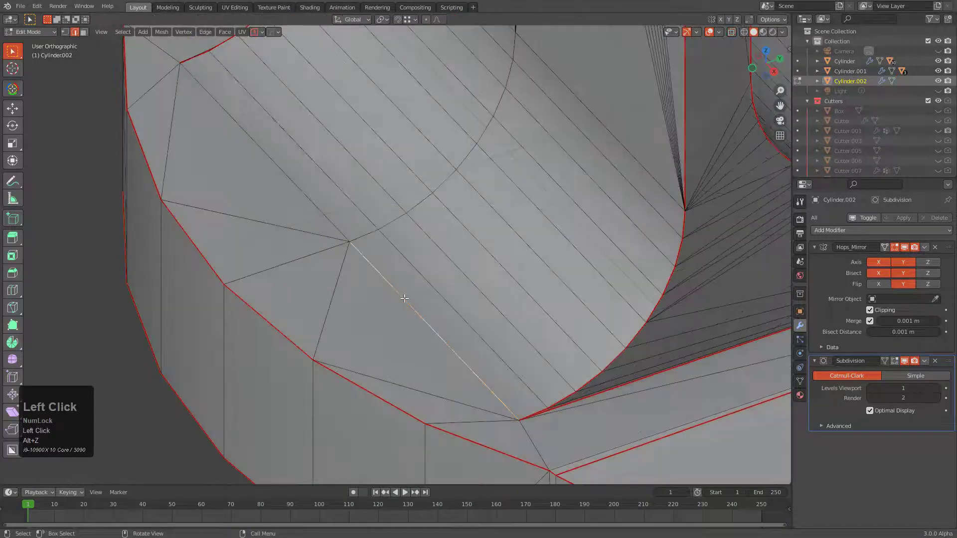
{"action": "key", "text": "q"}
{"action": "left_click", "coordinate": [316, 187]}
{"action": "key", "text": "Tab"}
{"action": "scroll", "coordinate": [409, 237], "scroll_direction": "down", "scroll_amount": 4}
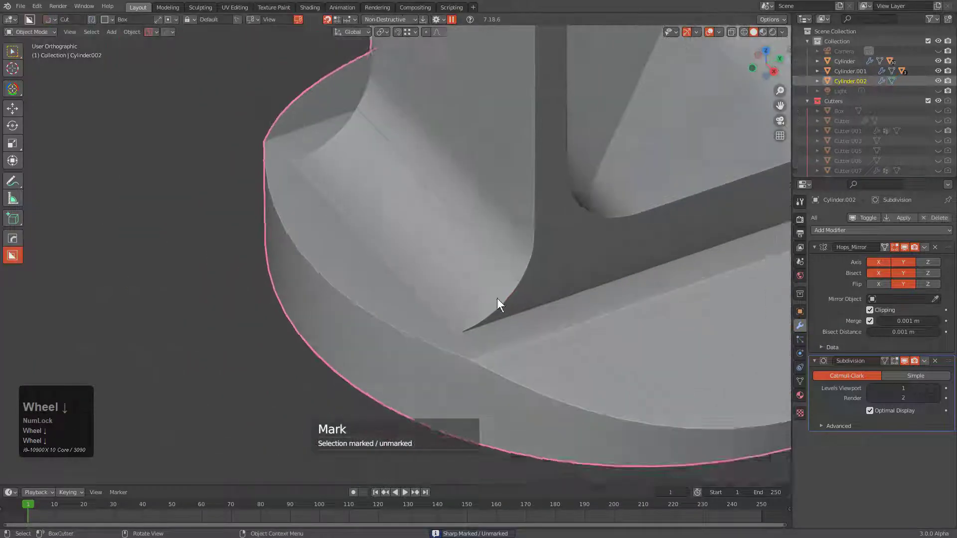
{"action": "middle_click_drag", "start_coordinate": [497, 298], "coordinate": [477, 298]}
{"action": "scroll", "coordinate": [380, 294], "scroll_direction": "down", "scroll_amount": 3}
Merge the two nearly coincident rim vertices at the corner of the sloped cut, using At Last.
{"action": "middle_click_drag", "start_coordinate": [380, 294], "coordinate": [405, 262]}
{"action": "key", "text": "Tab"}
{"action": "scroll", "coordinate": [468, 325], "scroll_direction": "up", "scroll_amount": 3}
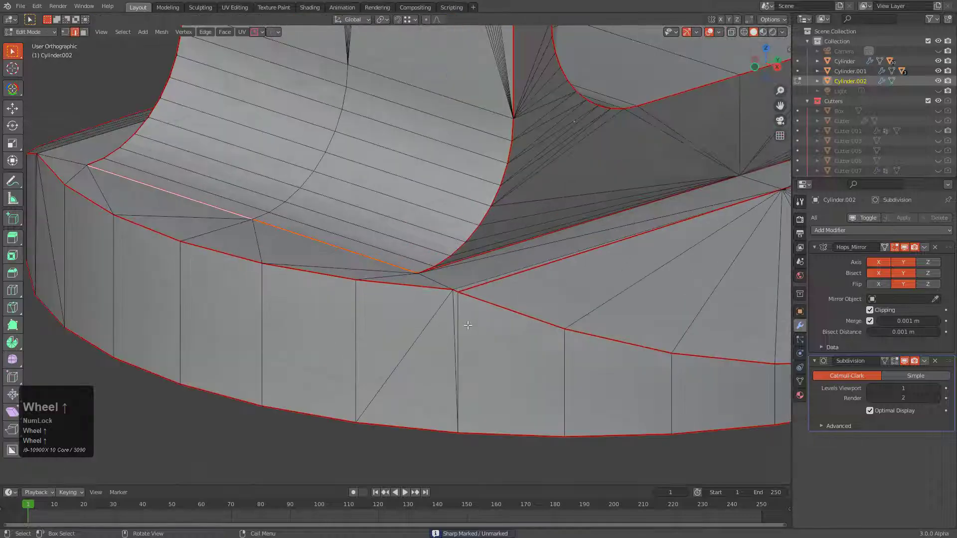
{"action": "left_click", "coordinate": [451, 312]}
{"action": "scroll", "coordinate": [451, 311], "scroll_direction": "up", "scroll_amount": 3}
{"action": "middle_click_drag", "start_coordinate": [451, 312], "coordinate": [465, 345]}
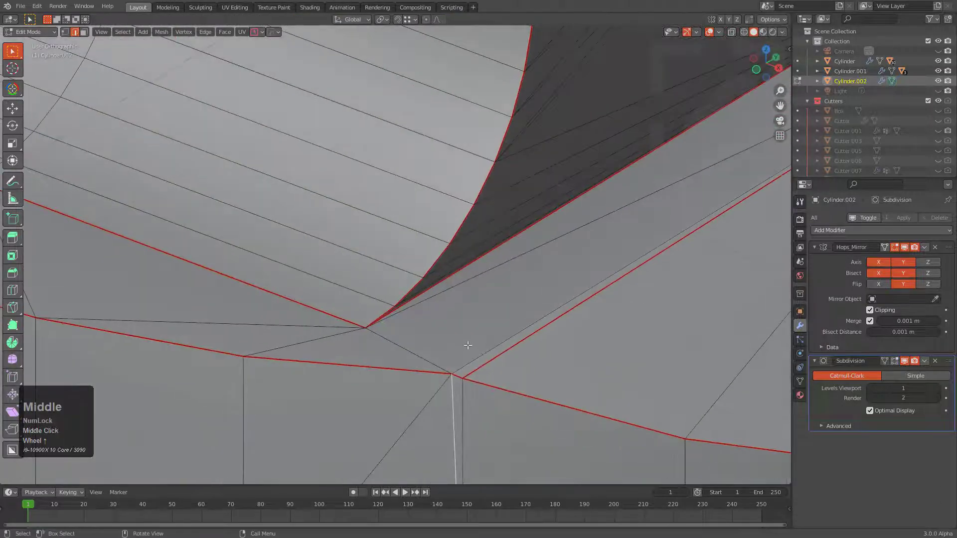
{"action": "key", "text": "1"}
{"action": "scroll", "coordinate": [472, 380], "scroll_direction": "down", "scroll_amount": 2}
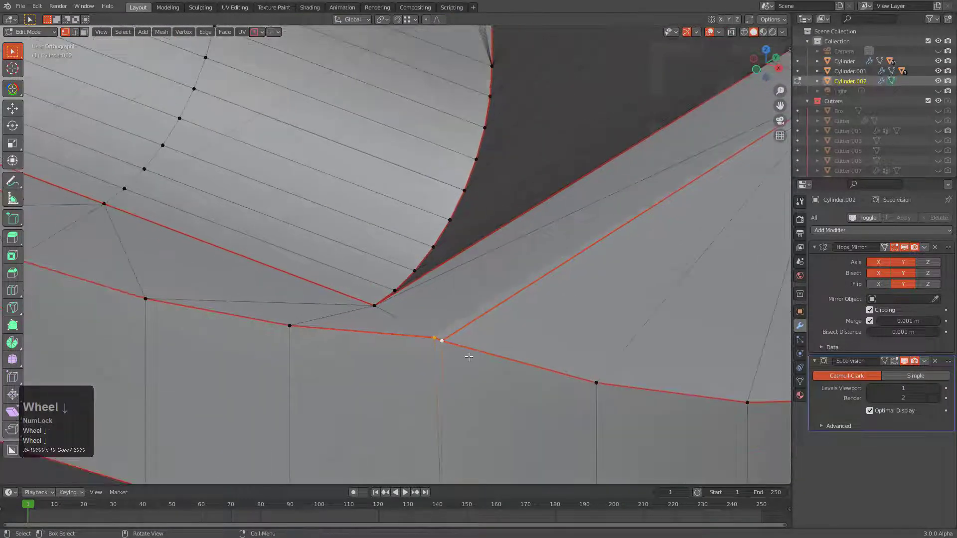
{"action": "key", "text": "m"}
{"action": "left_click", "coordinate": [429, 355]}
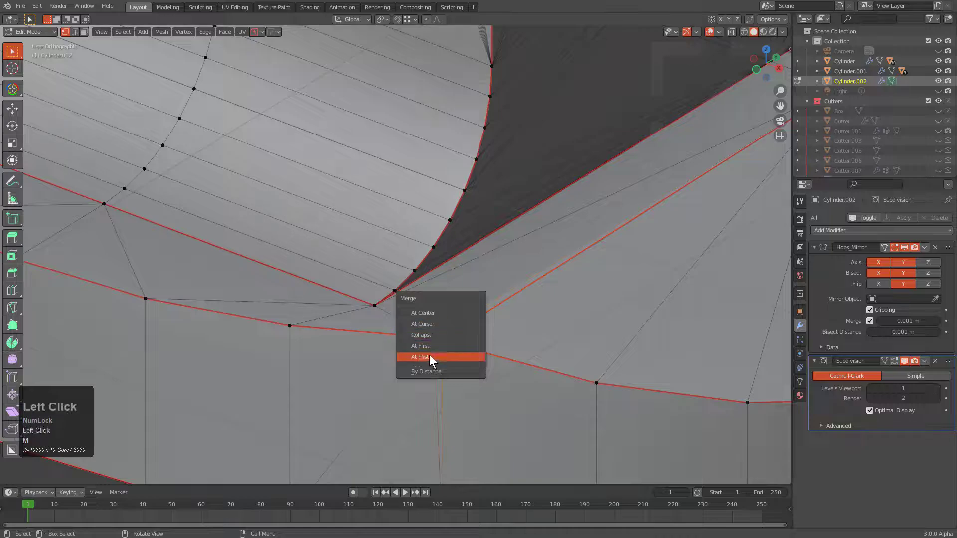
Dissolve the leftover diagonal edges around the merged rim corner.
{"action": "scroll", "coordinate": [429, 355], "scroll_direction": "down", "scroll_amount": 2}
{"action": "key", "text": "KP_2"}
{"action": "middle_click_drag", "start_coordinate": [371, 337], "coordinate": [487, 327]}
{"action": "scroll", "coordinate": [454, 257], "scroll_direction": "up", "scroll_amount": 3}
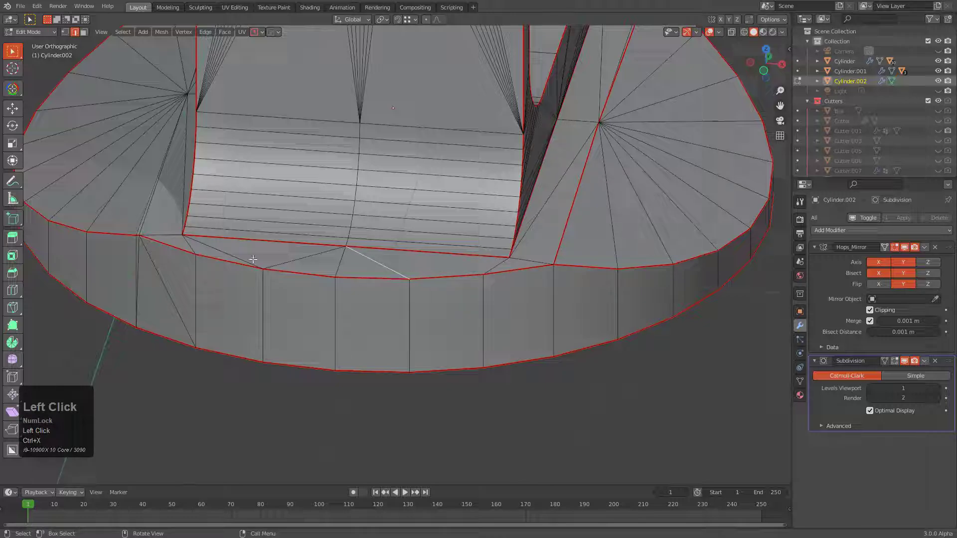
{"action": "scroll", "coordinate": [224, 256], "scroll_direction": "down", "scroll_amount": 3}
{"action": "middle_click_drag", "start_coordinate": [225, 256], "coordinate": [350, 274]}
{"action": "key", "text": "alt+x"}
{"action": "right_click", "coordinate": [436, 216]}
Return to Object Mode and compare the topology of both bases with the wireframe overlay on, turning it off when done.
{"action": "key", "text": "Tab"}
{"action": "scroll", "coordinate": [444, 219], "scroll_direction": "down", "scroll_amount": 2}
{"action": "scroll", "coordinate": [416, 274], "scroll_direction": "down", "scroll_amount": 3}
{"action": "middle_click_drag", "start_coordinate": [417, 276], "coordinate": [492, 245]}
{"action": "key", "text": "alt+v"}
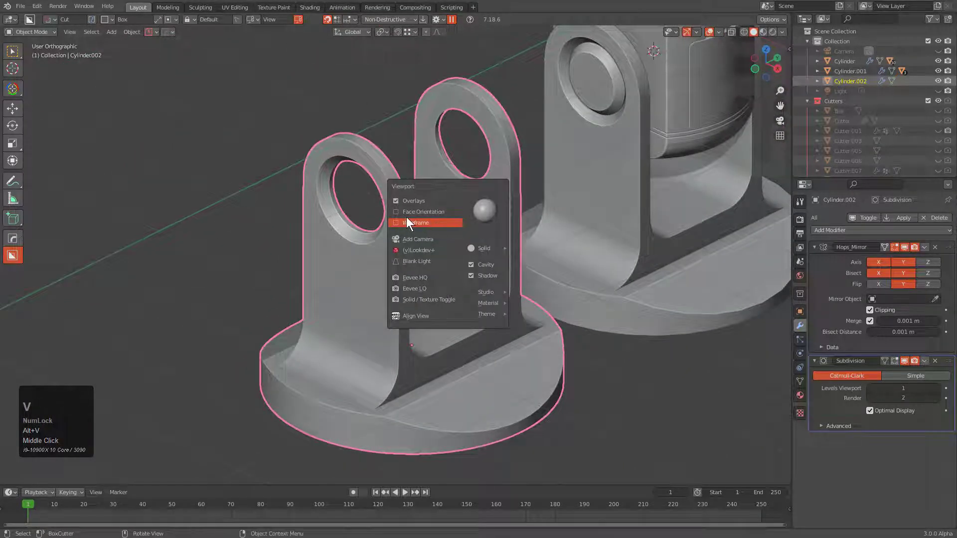
{"action": "left_click", "coordinate": [416, 223]}
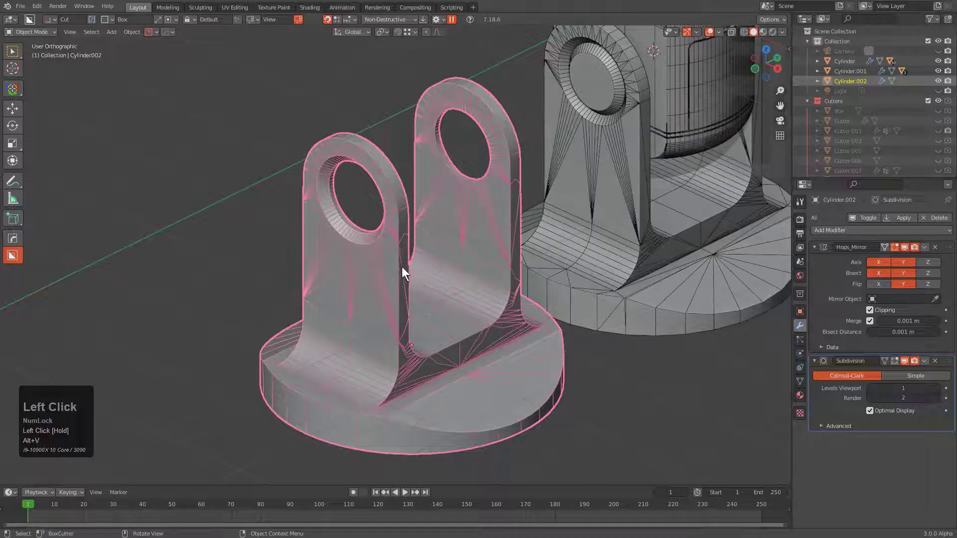
{"action": "key", "text": "alt+v"}
{"action": "left_click", "coordinate": [421, 242]}
Snap the 3D cursor to the original stand base and hide that base.
{"action": "middle_click_drag", "start_coordinate": [543, 262], "coordinate": [279, 336]}
{"action": "left_click", "coordinate": [573, 343]}
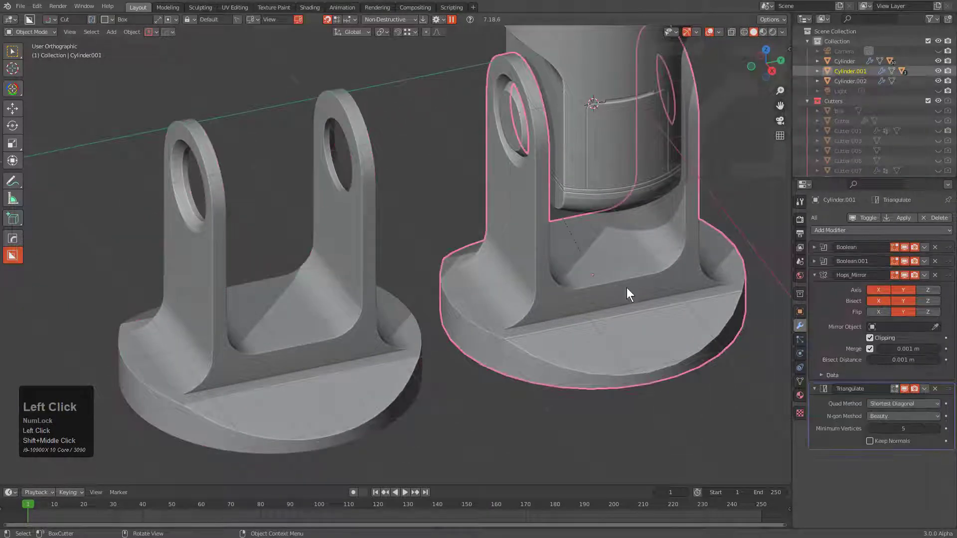
{"action": "key", "text": "shift+s"}
{"action": "left_click", "coordinate": [704, 277]}
{"action": "key", "text": "h"}
Snap the cloned stand base to the 3D cursor so it takes the hidden original's place.
{"action": "left_click", "coordinate": [383, 335]}
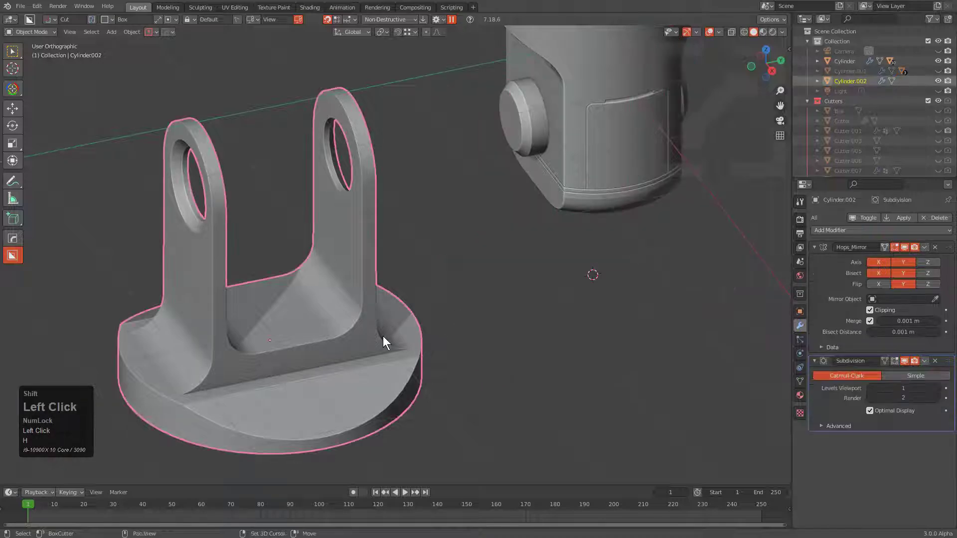
{"action": "key", "text": "shift+s"}
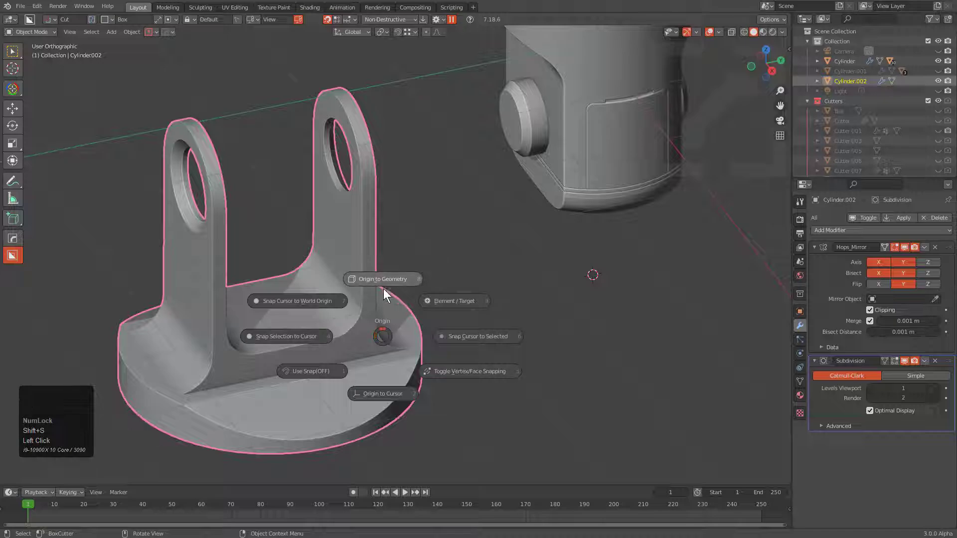
{"action": "left_click", "coordinate": [469, 338]}
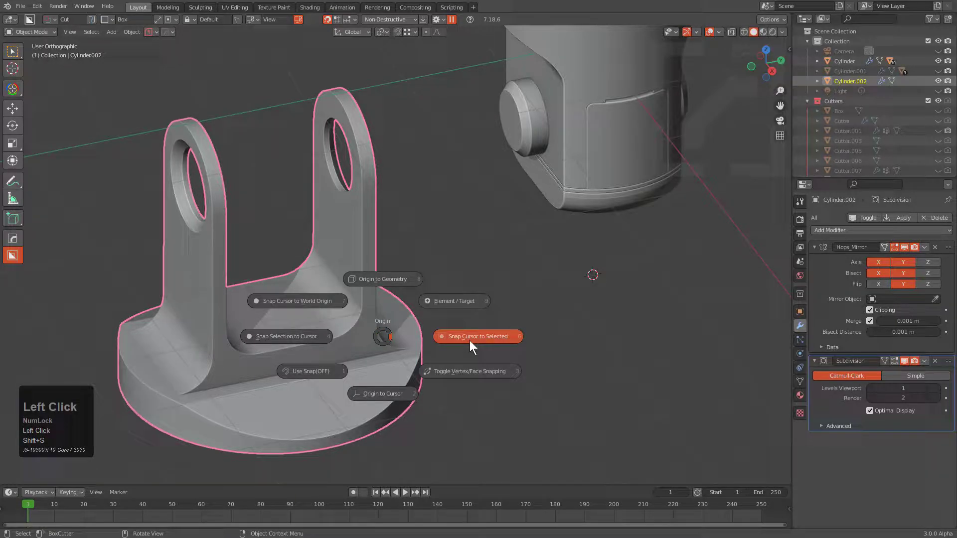
{"action": "left_click", "coordinate": [313, 336]}
{"action": "middle_click_drag", "start_coordinate": [503, 266], "coordinate": [297, 385]}
{"action": "scroll", "coordinate": [504, 281], "scroll_direction": "down", "scroll_amount": 2}
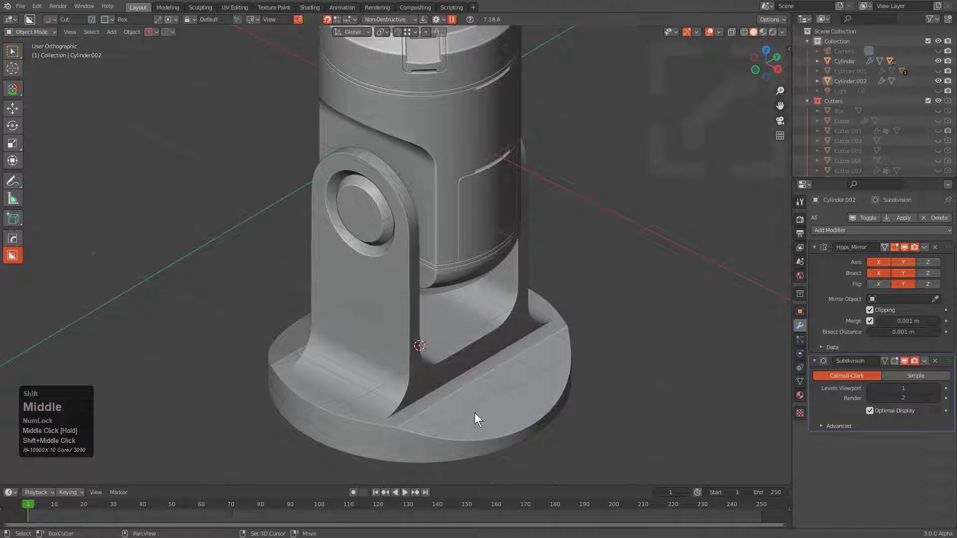
Add a three-segment HardOps bevel with a 30° angle limit, width about 0.013 m and autosmooth 60 to the stand base.
{"action": "scroll", "coordinate": [508, 312], "scroll_direction": "up", "scroll_amount": 3}
{"action": "middle_click_drag", "start_coordinate": [510, 314], "coordinate": [538, 314]}
{"action": "scroll", "coordinate": [483, 320], "scroll_direction": "up", "scroll_amount": 3}
{"action": "left_click", "coordinate": [606, 300]}
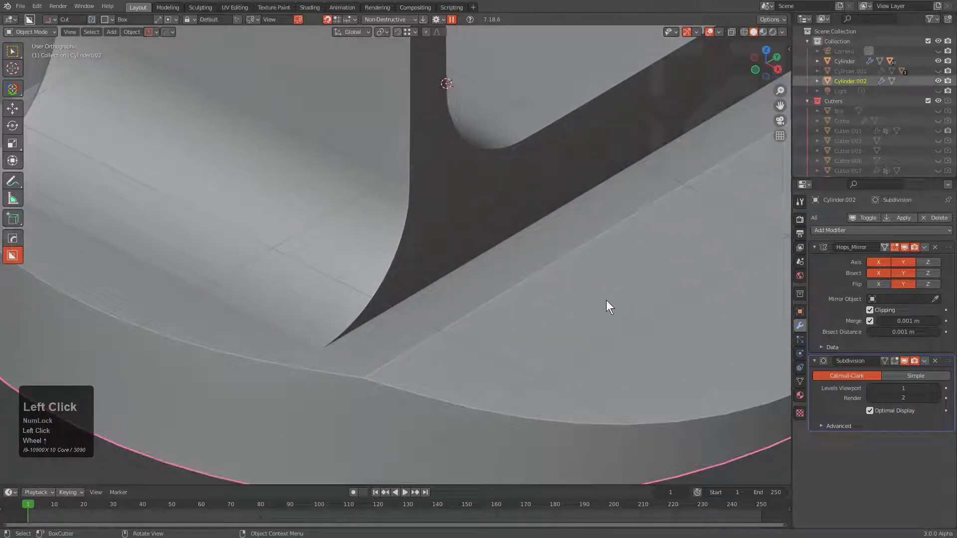
{"action": "key", "text": "q"}
{"action": "left_click", "coordinate": [582, 309]}
{"action": "key", "text": "1"}
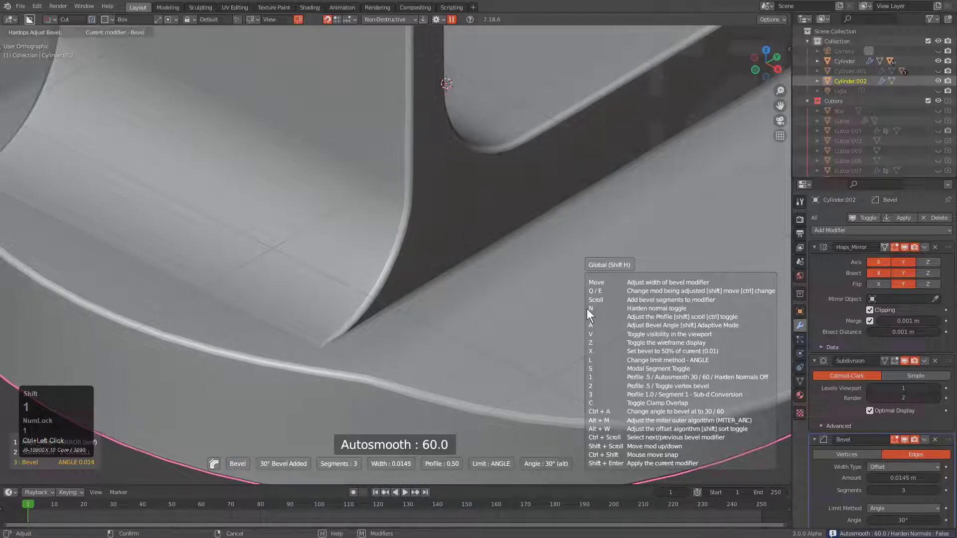
{"action": "left_click", "coordinate": [589, 309]}
Set the stand base bevel's angle limit to 21° so it includes the shallow sloped-cut edge.
{"action": "middle_click_drag", "start_coordinate": [566, 284], "coordinate": [539, 247]}
{"action": "scroll", "coordinate": [523, 291], "scroll_direction": "up", "scroll_amount": 3}
{"action": "key", "text": "q"}
{"action": "left_click", "coordinate": [539, 246], "text": "alt"}
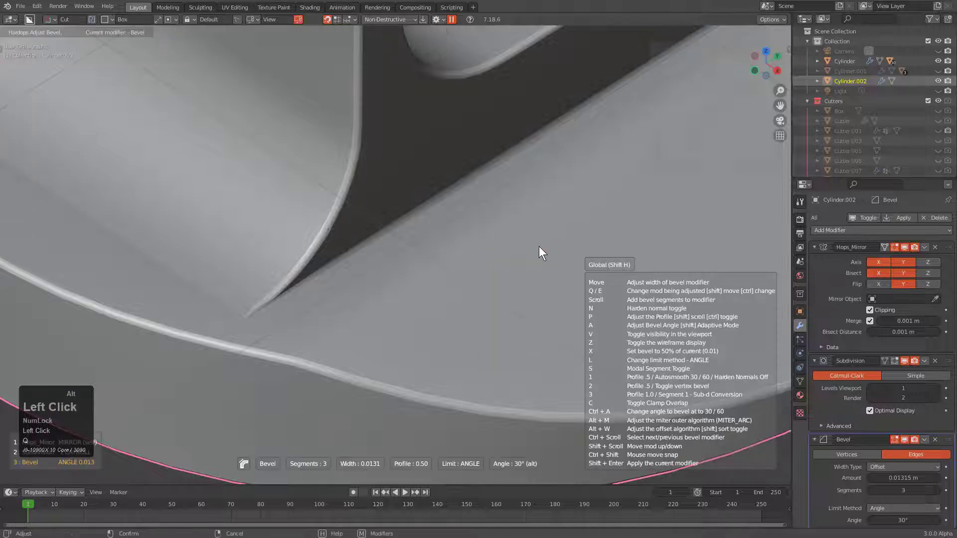
{"action": "left_click", "coordinate": [540, 246]}
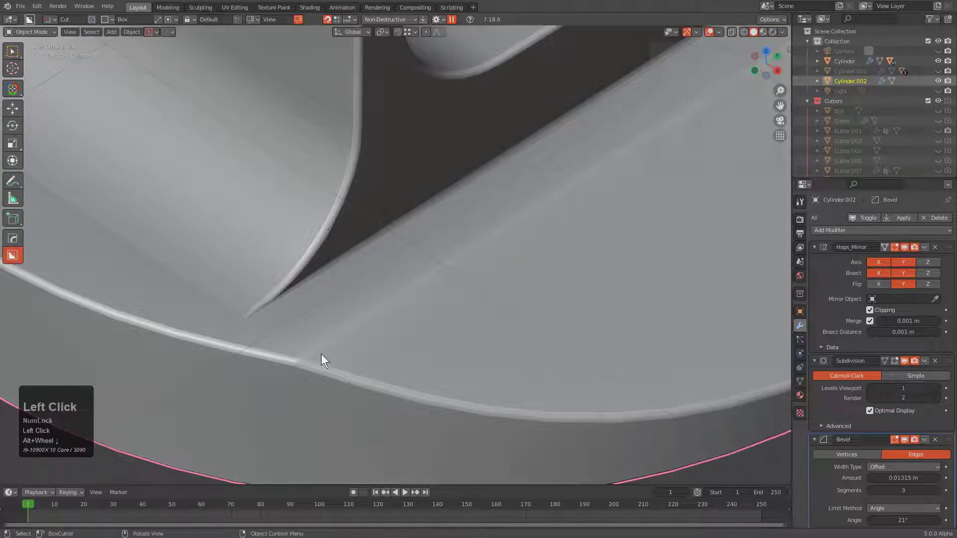
{"action": "scroll", "coordinate": [366, 330], "scroll_direction": "down", "scroll_amount": 5}
{"action": "middle_click_drag", "start_coordinate": [479, 237], "coordinate": [492, 270], "text": "shift"}
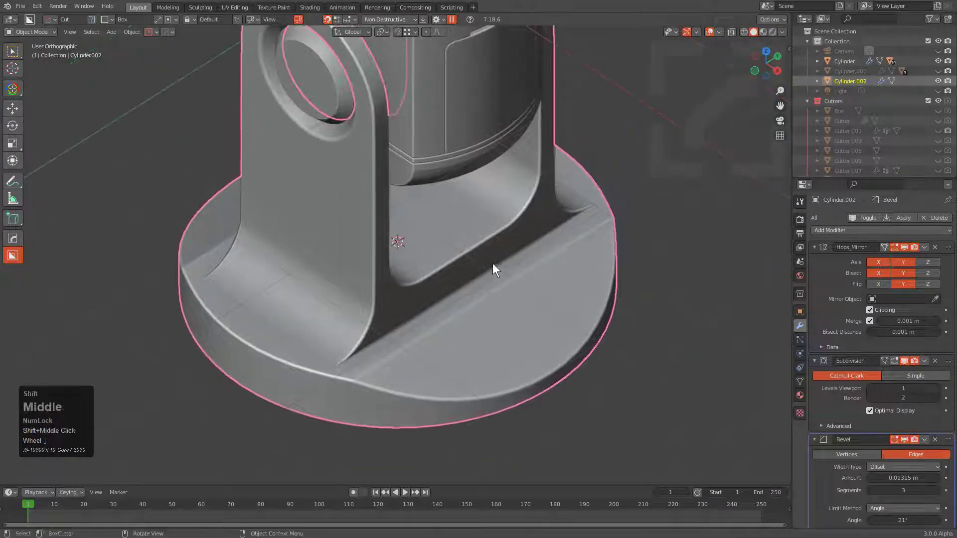
Add a planar Decimate modifier to the stand base and place it before the Bevel in the modifier stack.
{"action": "middle_click_drag", "start_coordinate": [440, 241], "coordinate": [432, 274]}
{"action": "scroll", "coordinate": [530, 259], "scroll_direction": "up", "scroll_amount": 2}
{"action": "scroll", "coordinate": [448, 280], "scroll_direction": "up", "scroll_amount": 3}
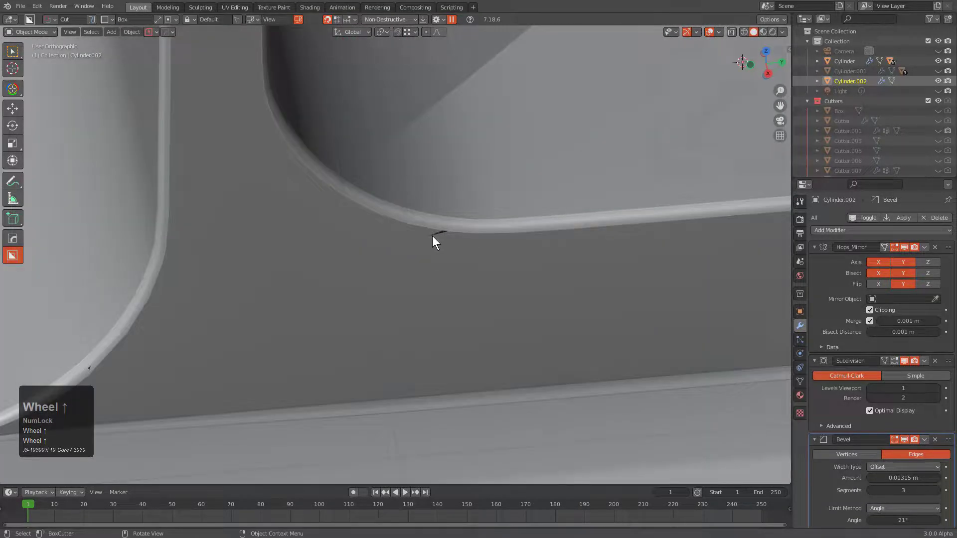
{"action": "key", "text": "q"}
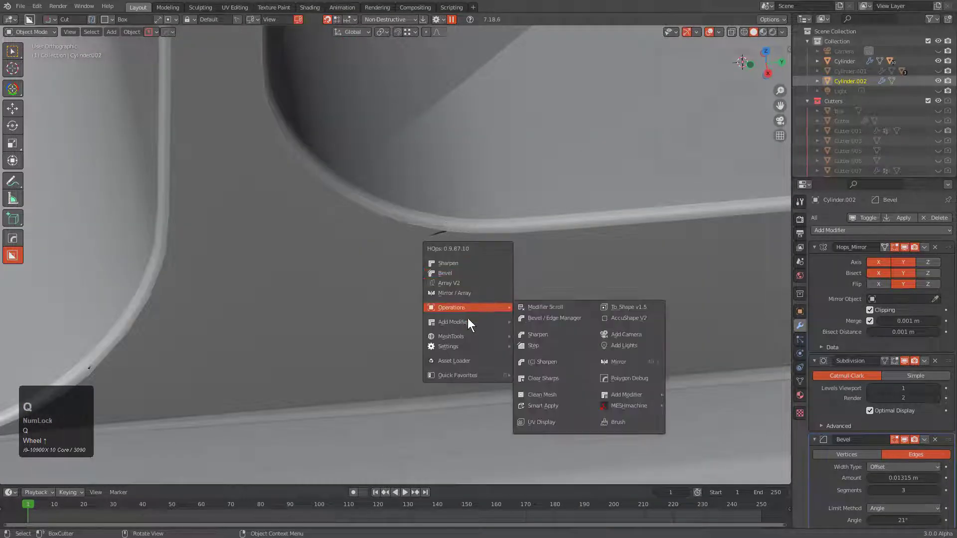
{"action": "left_click", "coordinate": [465, 322]}
{"action": "left_click", "coordinate": [623, 367]}
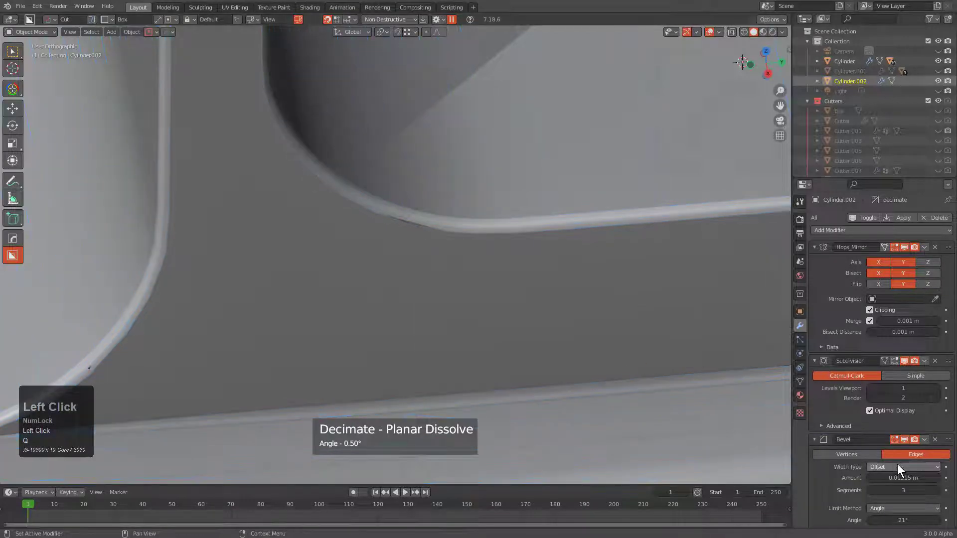
{"action": "scroll", "coordinate": [897, 465], "scroll_direction": "down", "scroll_amount": 6}
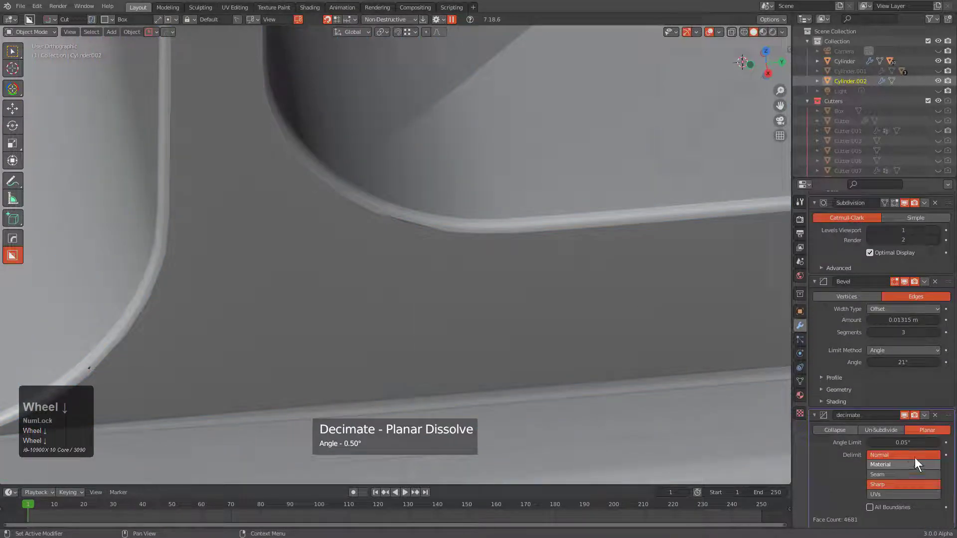
{"action": "left_click_drag", "start_coordinate": [945, 415], "coordinate": [922, 279]}
{"action": "scroll", "coordinate": [602, 299], "scroll_direction": "down", "scroll_amount": 5}
{"action": "middle_click_drag", "start_coordinate": [544, 250], "coordinate": [406, 283]}
{"action": "scroll", "coordinate": [533, 268], "scroll_direction": "down", "scroll_amount": 3}
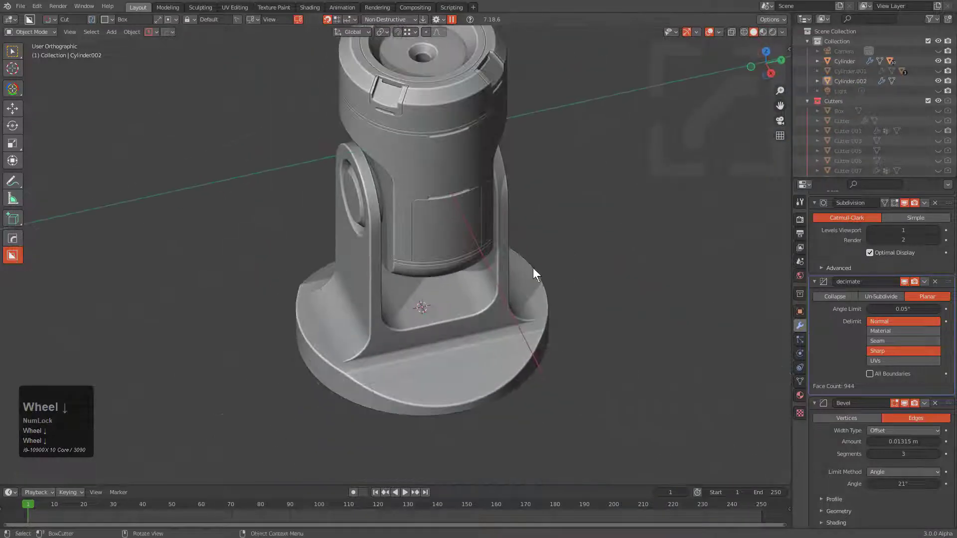
Enter Edit Mode on the stand base and dissolve the centre vertex of its underside.
{"action": "middle_click_drag", "start_coordinate": [534, 268], "coordinate": [505, 288]}
{"action": "left_click", "coordinate": [492, 434]}
{"action": "key", "text": "Tab"}
{"action": "scroll", "coordinate": [505, 288], "scroll_direction": "up", "scroll_amount": 3}
{"action": "scroll", "coordinate": [505, 288], "scroll_direction": "up", "scroll_amount": 2}
{"action": "key", "text": "1"}
{"action": "left_click", "coordinate": [446, 337]}
{"action": "key", "text": "x"}
{"action": "left_click", "coordinate": [508, 327]}
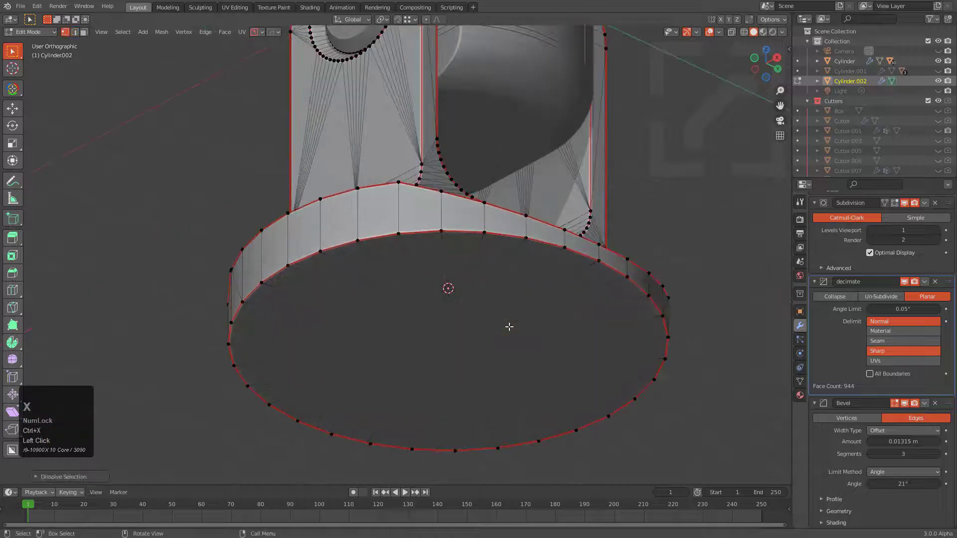
Extract the underside face of the stand base as a separate solidified plate with Curve/Extract.
{"action": "middle_click_drag", "start_coordinate": [508, 327], "coordinate": [496, 323]}
{"action": "key", "text": "3"}
{"action": "left_click", "coordinate": [580, 293]}
{"action": "key", "text": "shift+q"}
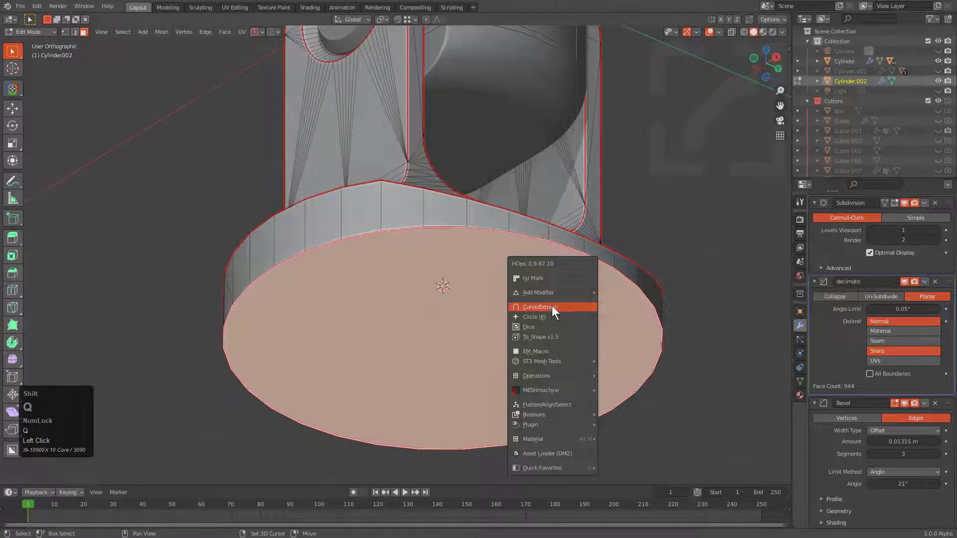
{"action": "left_click", "coordinate": [552, 306]}
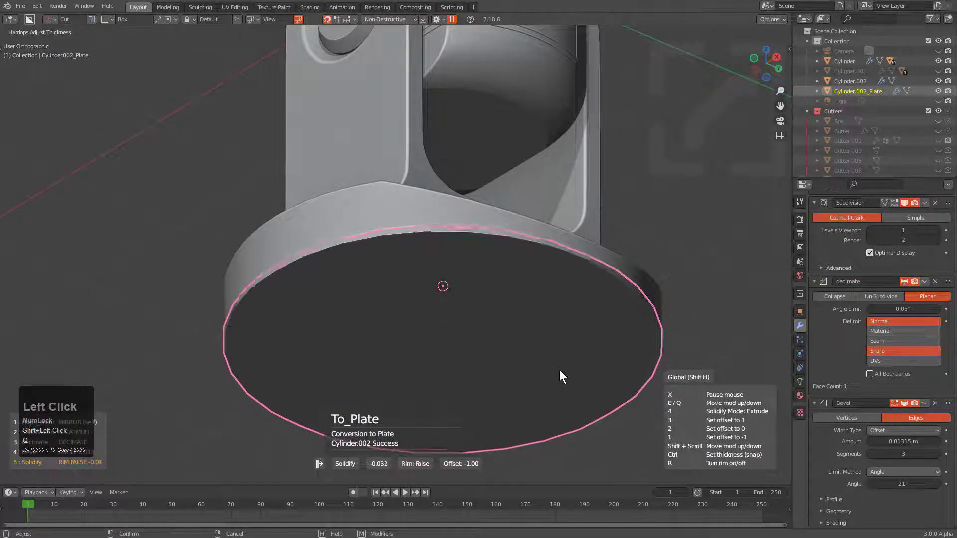
{"action": "left_click", "coordinate": [570, 416]}
Add a new three-segment, 30° bevel about 0.02 m wide to the bottom plate, with profile 0.50 and autosmooth 60.
{"action": "middle_click_drag", "start_coordinate": [570, 412], "coordinate": [543, 286]}
{"action": "scroll", "coordinate": [541, 303], "scroll_direction": "up", "scroll_amount": 3}
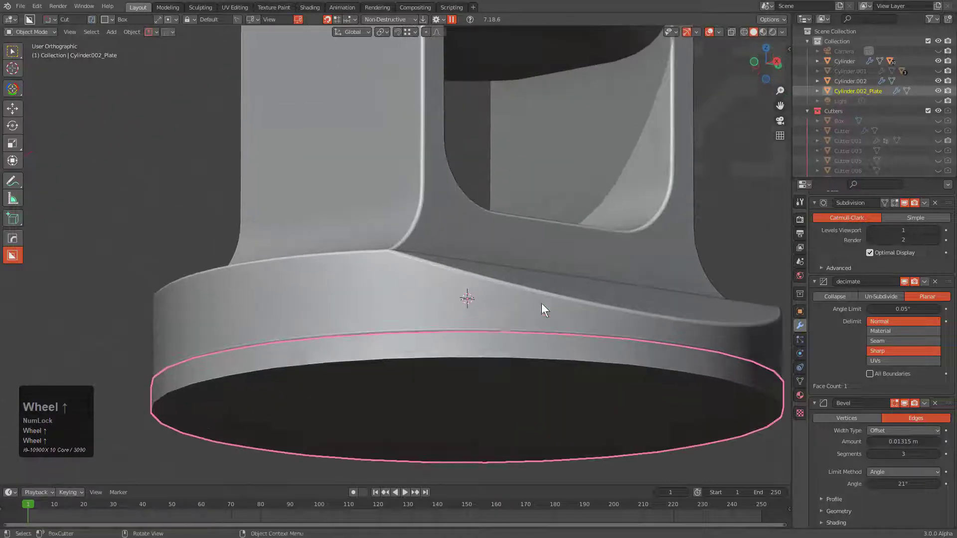
{"action": "left_click", "coordinate": [494, 331]}
{"action": "left_click", "coordinate": [609, 360], "text": "ctrl"}
{"action": "key", "text": "q"}
{"action": "left_click", "coordinate": [589, 369]}
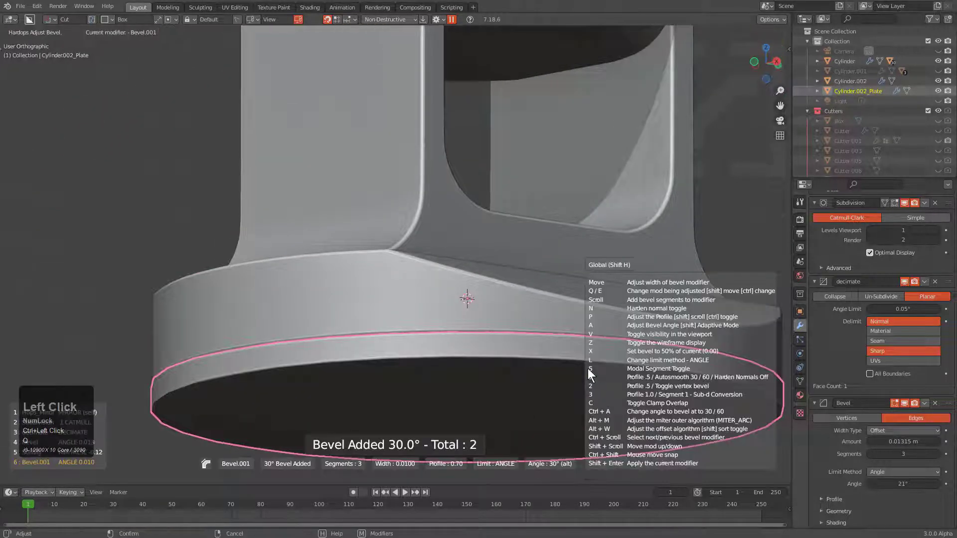
{"action": "key", "text": "1"}
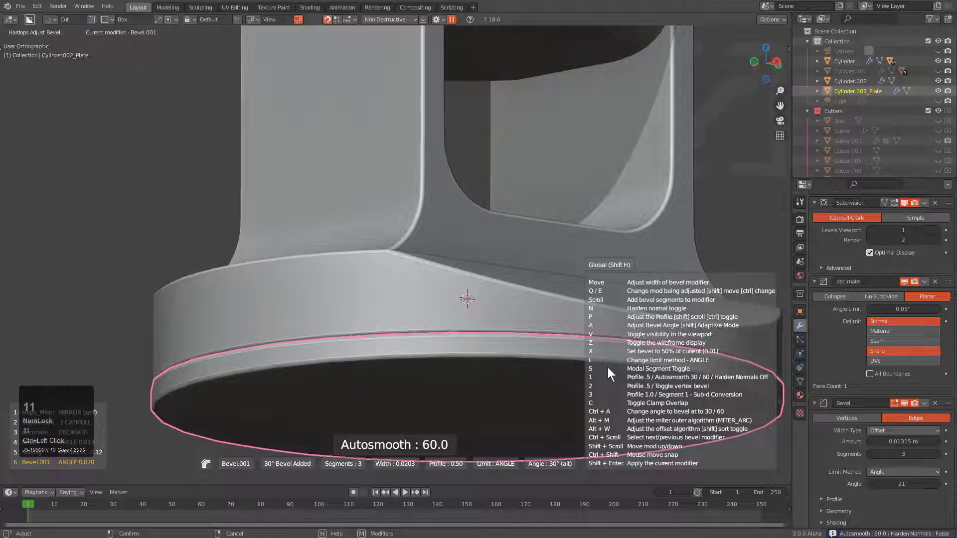
{"action": "left_click", "coordinate": [608, 366]}
Examine the bevelled plate and the complete device on its stand from several angles.
{"action": "scroll", "coordinate": [557, 323], "scroll_direction": "down", "scroll_amount": 3}
{"action": "middle_click_drag", "start_coordinate": [557, 323], "coordinate": [453, 320]}
{"action": "scroll", "coordinate": [429, 312], "scroll_direction": "down", "scroll_amount": 2}
{"action": "middle_click_drag", "start_coordinate": [402, 302], "coordinate": [473, 334]}
{"action": "scroll", "coordinate": [470, 309], "scroll_direction": "down", "scroll_amount": 1}
{"action": "middle_click_drag", "start_coordinate": [468, 300], "coordinate": [479, 298], "text": "shift"}
{"action": "middle_click_drag", "start_coordinate": [480, 298], "coordinate": [424, 279]}
Save the project as lazor_assembly using PowerSave.
{"action": "left_click", "coordinate": [156, 32]}
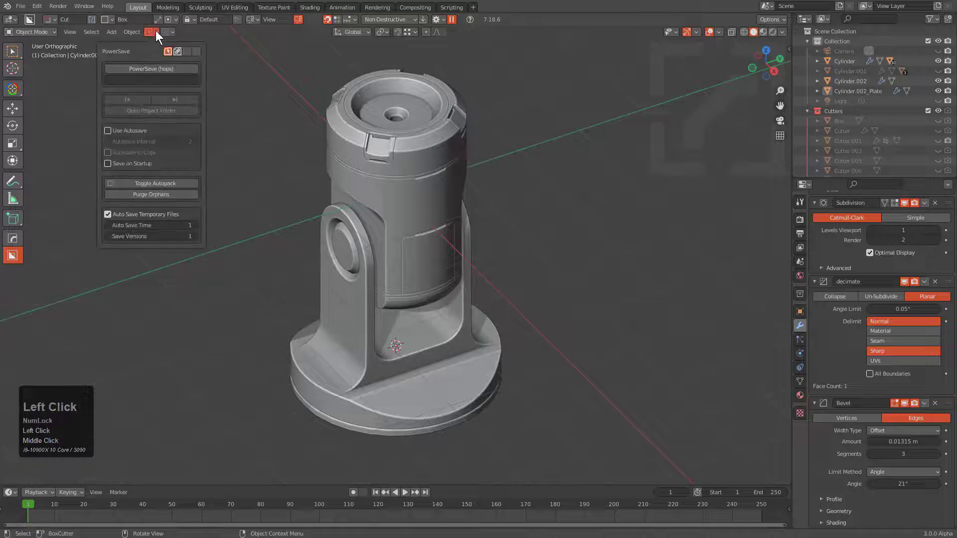
{"action": "left_click", "coordinate": [145, 79]}
{"action": "type", "text": "lazo"}
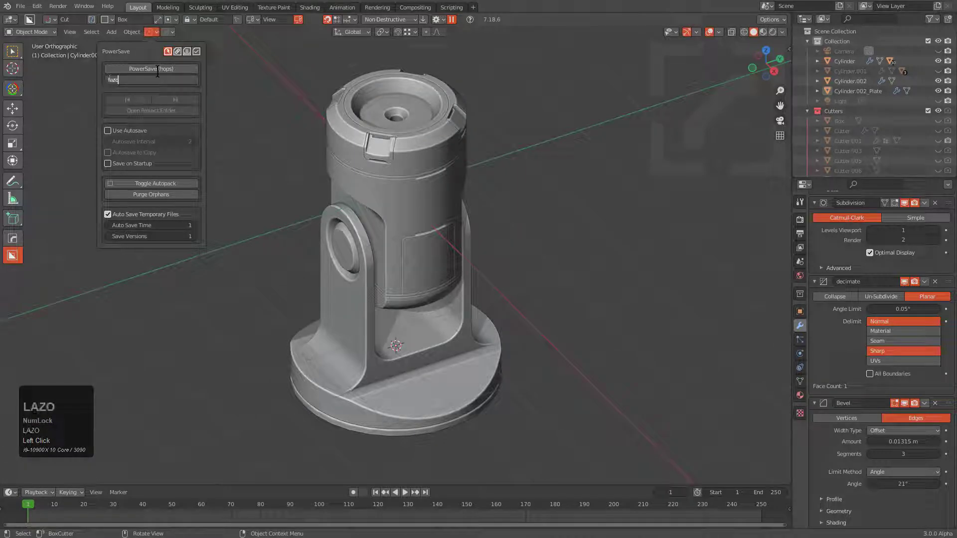
{"action": "type", "text": "r_assem"}
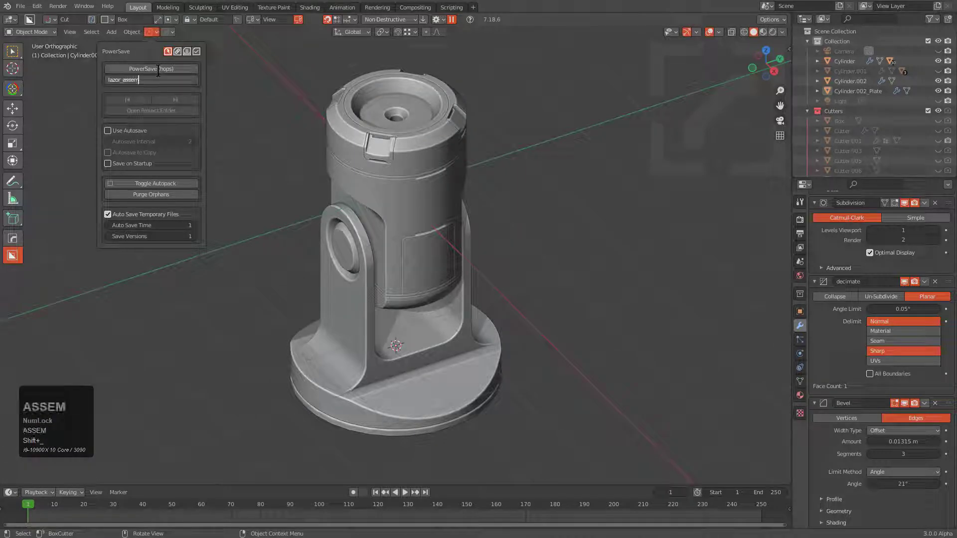
{"action": "type", "text": "bly"}
{"action": "key", "text": "Return"}
{"action": "left_click", "coordinate": [158, 70]}
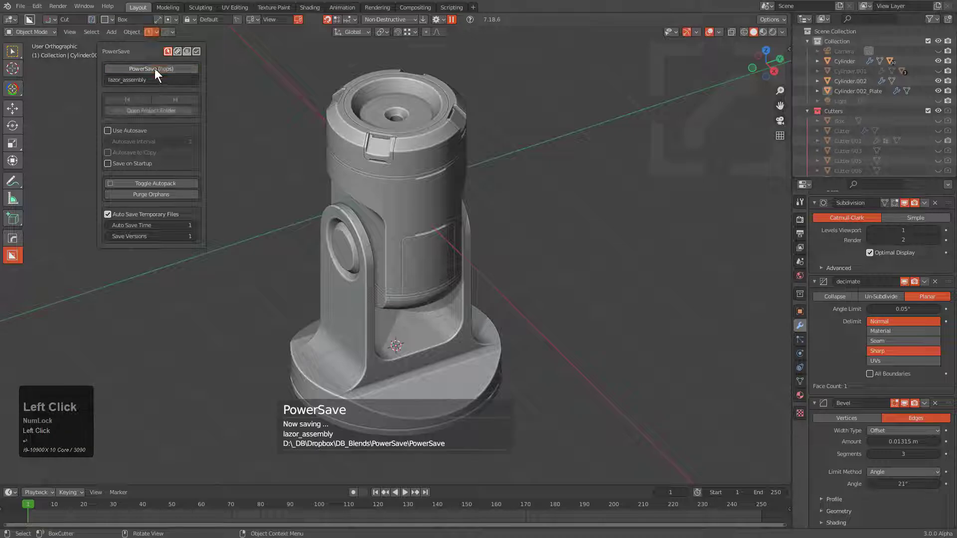
Select all visible objects and assign them a new blank material.
{"action": "middle_click_drag", "start_coordinate": [401, 217], "coordinate": [482, 256]}
{"action": "scroll", "coordinate": [461, 261], "scroll_direction": "down", "scroll_amount": 2}
{"action": "scroll", "coordinate": [481, 256], "scroll_direction": "up", "scroll_amount": 2}
{"action": "key", "text": "a"}
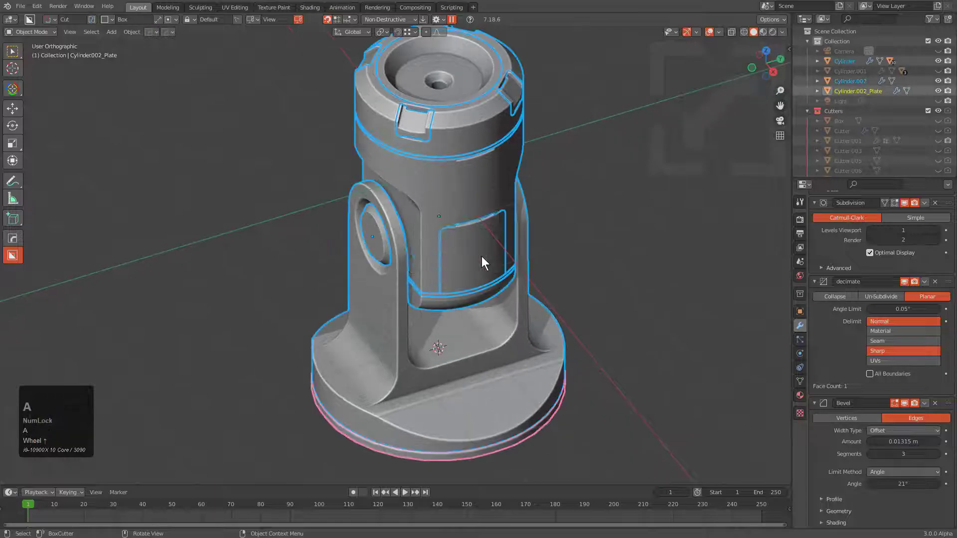
{"action": "key", "text": "alt+m"}
{"action": "left_click", "coordinate": [459, 247]}
{"action": "key", "text": "alt+a"}
{"action": "middle_click_drag", "start_coordinate": [383, 314], "coordinate": [378, 315], "text": "shift"}
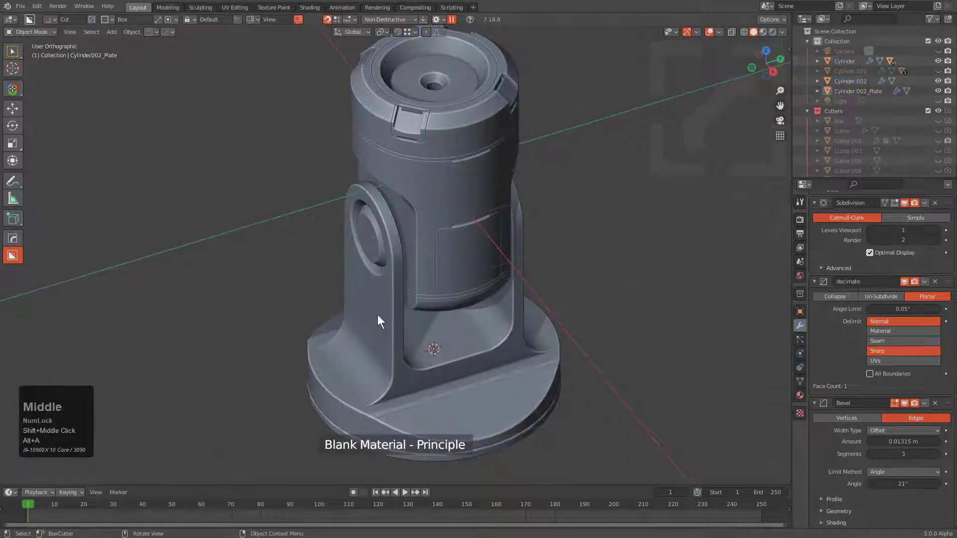
Assign a new blank material to the stand base alone.
{"action": "left_click", "coordinate": [378, 315]}
{"action": "key", "text": "alt+m"}
{"action": "left_click", "coordinate": [516, 287]}
{"action": "key", "text": "alt+a"}
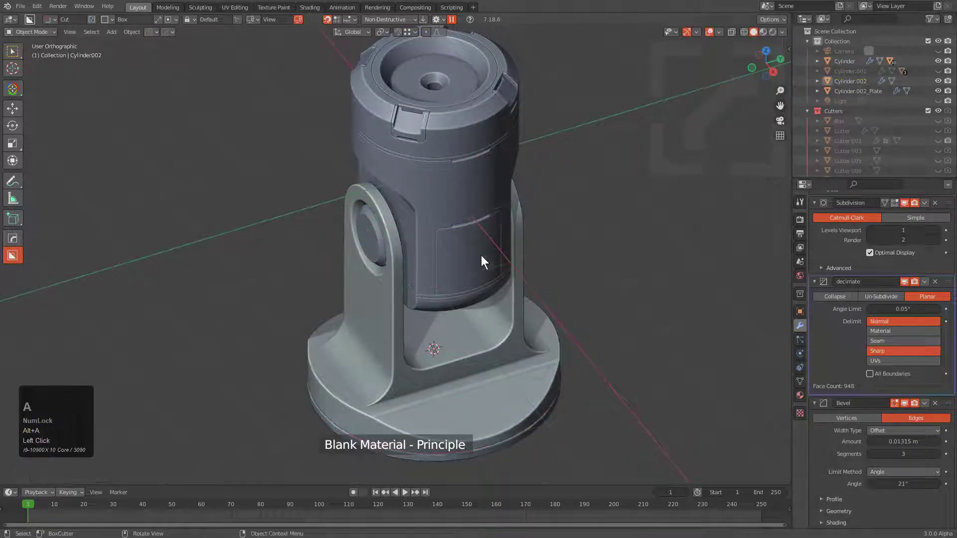
Try a blank material on the device's upper ring, then replace it with the stand base's existing material.
{"action": "middle_click_drag", "start_coordinate": [481, 255], "coordinate": [459, 111]}
{"action": "left_click", "coordinate": [458, 113]}
{"action": "key", "text": "alt+m"}
{"action": "left_click", "coordinate": [456, 115]}
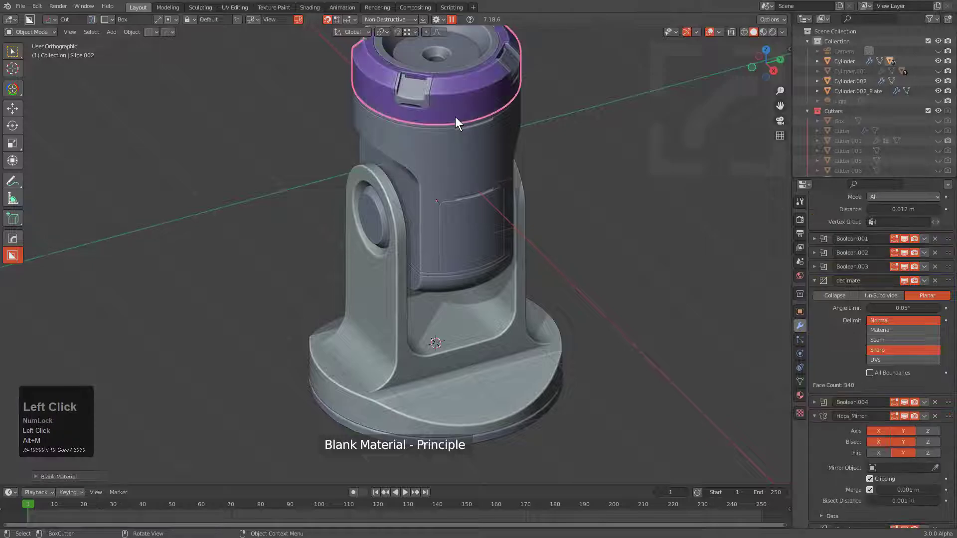
{"action": "key", "text": "alt+m"}
{"action": "left_click", "coordinate": [431, 182]}
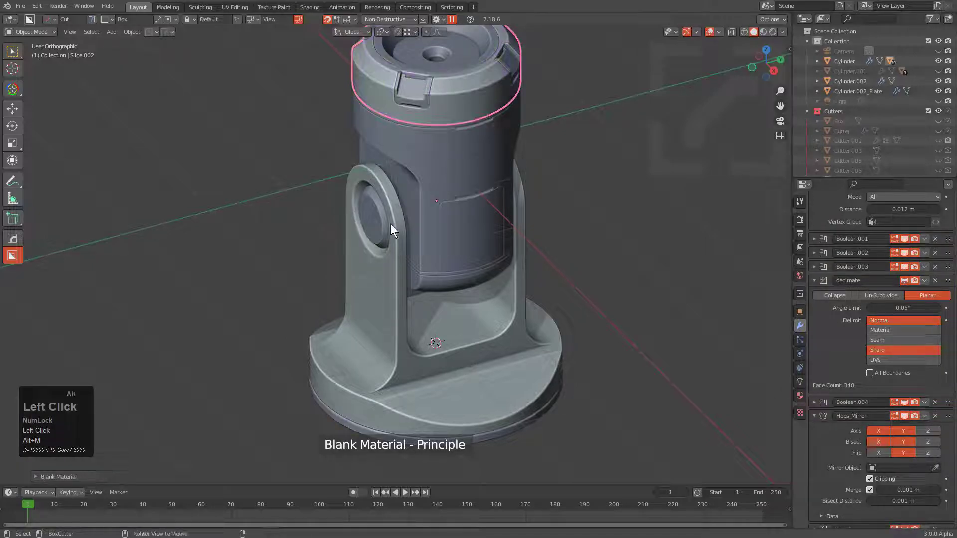
{"action": "key", "text": "alt+a"}
Assign a new blank material to the recessed dish inside the upper ring.
{"action": "middle_click_drag", "start_coordinate": [388, 224], "coordinate": [447, 271], "text": "shift"}
{"action": "scroll", "coordinate": [447, 265], "scroll_direction": "up", "scroll_amount": 2}
{"action": "left_click", "coordinate": [425, 152]}
{"action": "key", "text": "alt+m"}
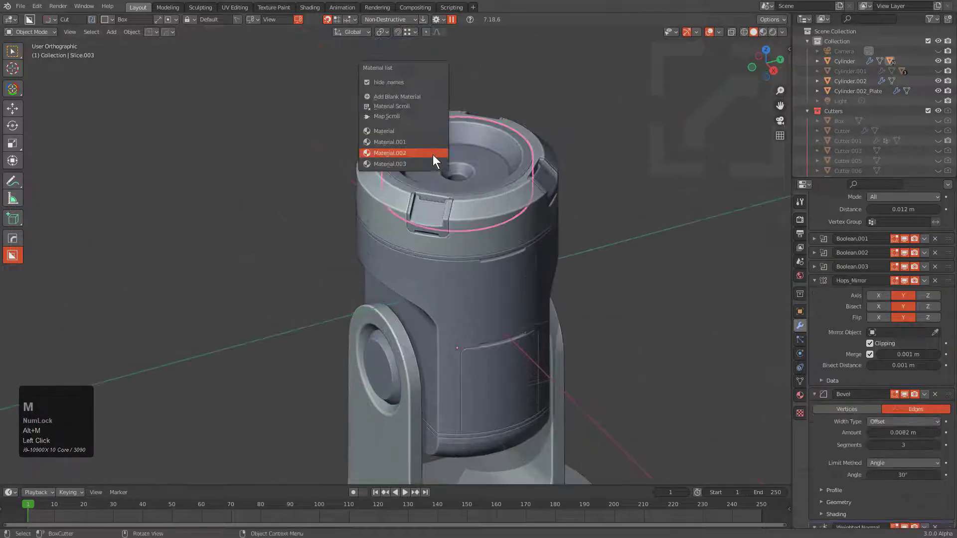
{"action": "left_click", "coordinate": [414, 94]}
Assign a new blank material to the small clips around the upper ring.
{"action": "left_click", "coordinate": [432, 214]}
{"action": "key", "text": "alt+m"}
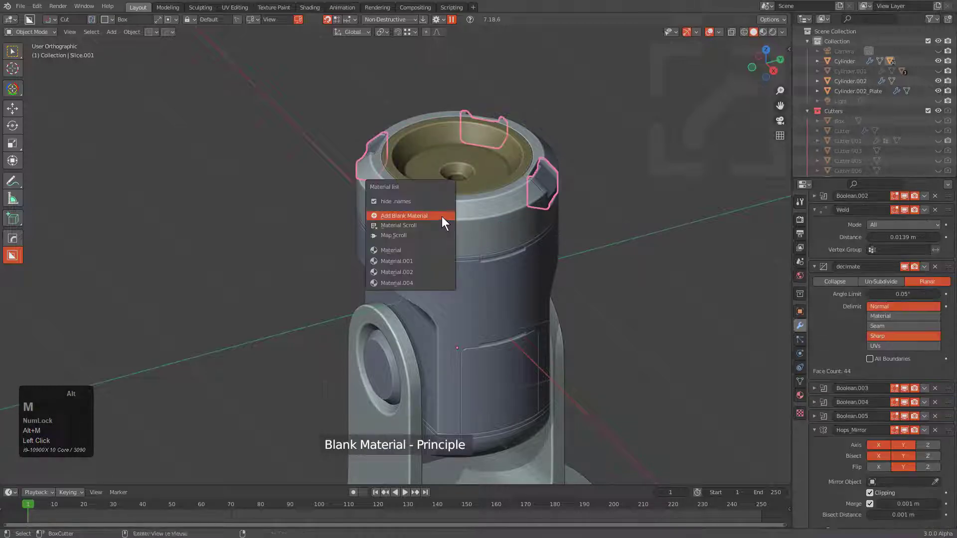
{"action": "left_click", "coordinate": [442, 214]}
{"action": "key", "text": "alt+a"}
Assign the existing Material.004 to the round pivot pin in the stand arm.
{"action": "middle_click_drag", "start_coordinate": [479, 245], "coordinate": [538, 324]}
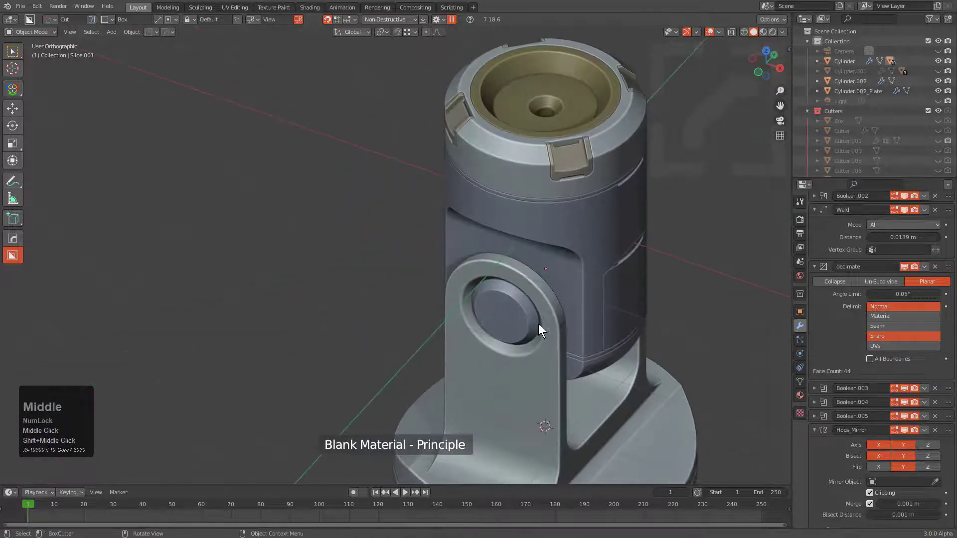
{"action": "left_click", "coordinate": [512, 314]}
{"action": "key", "text": "alt+m"}
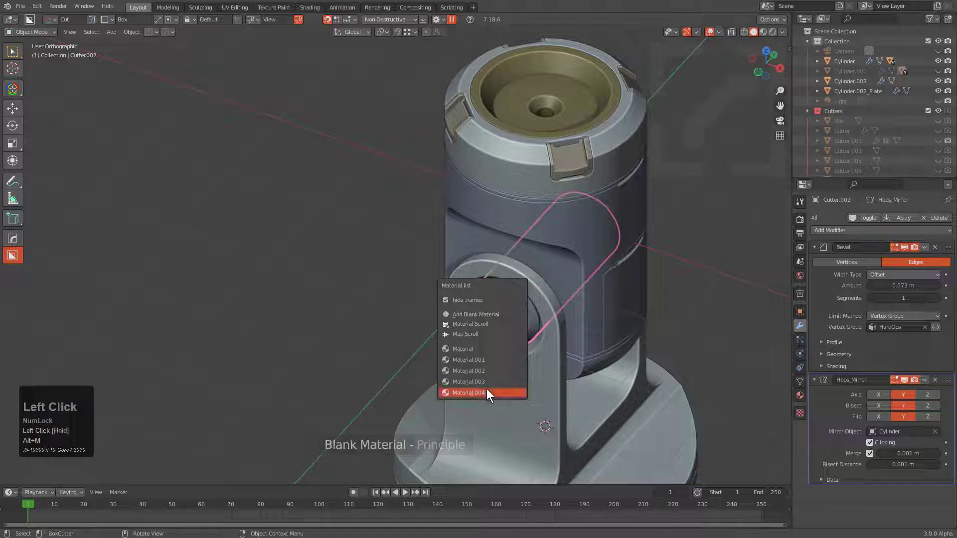
{"action": "left_click", "coordinate": [487, 391]}
{"action": "scroll", "coordinate": [593, 312], "scroll_direction": "down", "scroll_amount": 2}
{"action": "middle_click_drag", "start_coordinate": [586, 361], "coordinate": [530, 282], "text": "shift"}
{"action": "key", "text": "alt+a"}
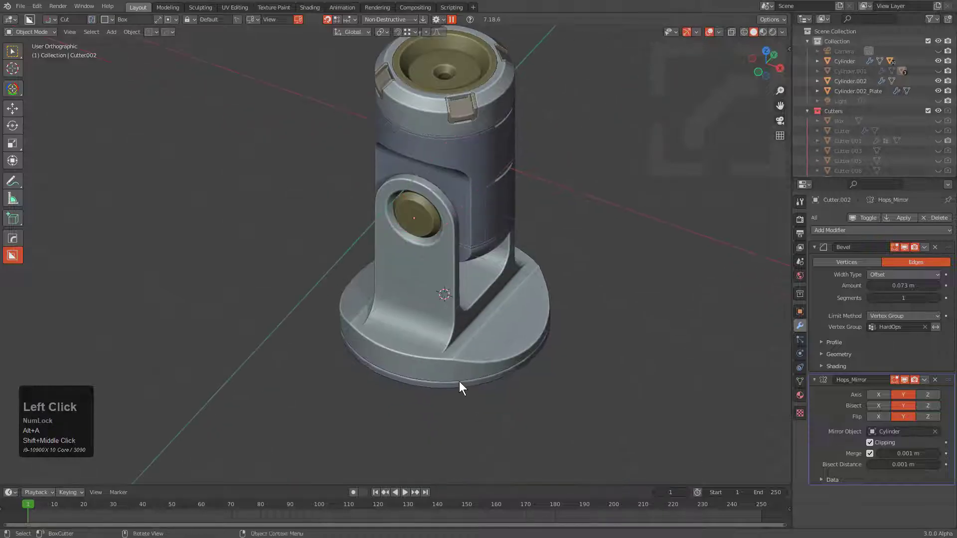
Link the pivot pin's material to the bottom plate beneath the stand base.
{"action": "left_click", "coordinate": [458, 386]}
{"action": "left_click", "coordinate": [458, 387]}
{"action": "left_click", "coordinate": [430, 208], "text": "shift"}
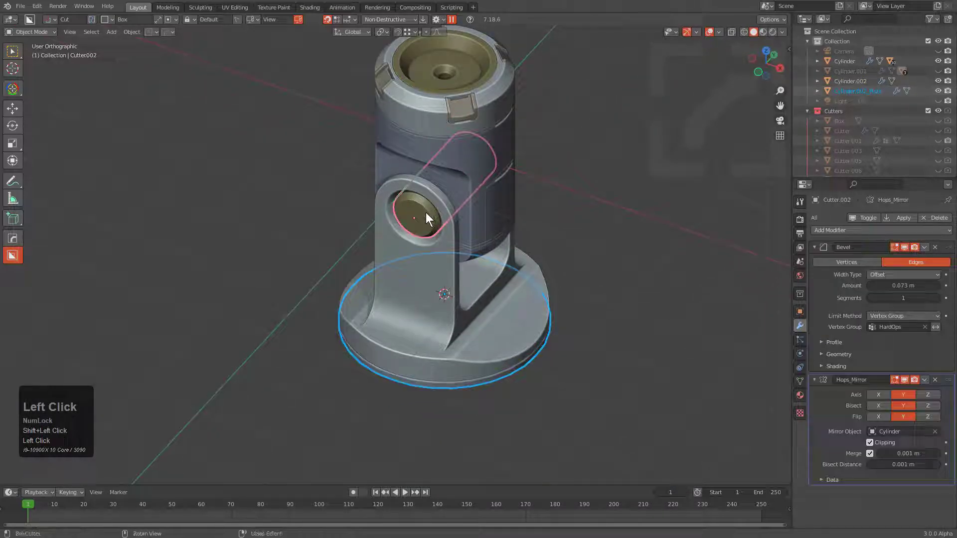
{"action": "key", "text": "ctrl+l"}
{"action": "mouse_move", "coordinate": [426, 213]}
{"action": "left_click", "coordinate": [417, 238]}
{"action": "key", "text": "alt+a"}
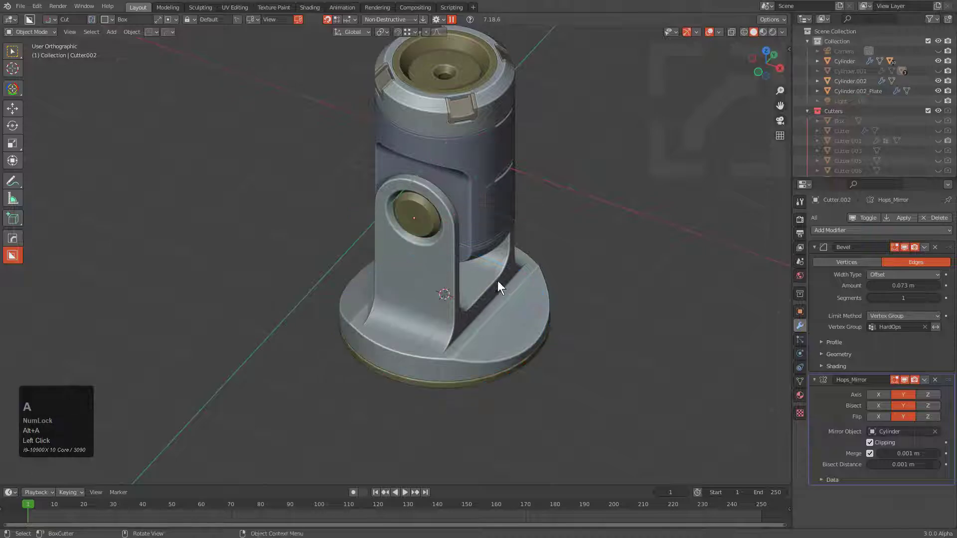
Assign the clips' existing material to the rounded lower rim of the cylindrical body.
{"action": "middle_click_drag", "start_coordinate": [497, 280], "coordinate": [435, 193]}
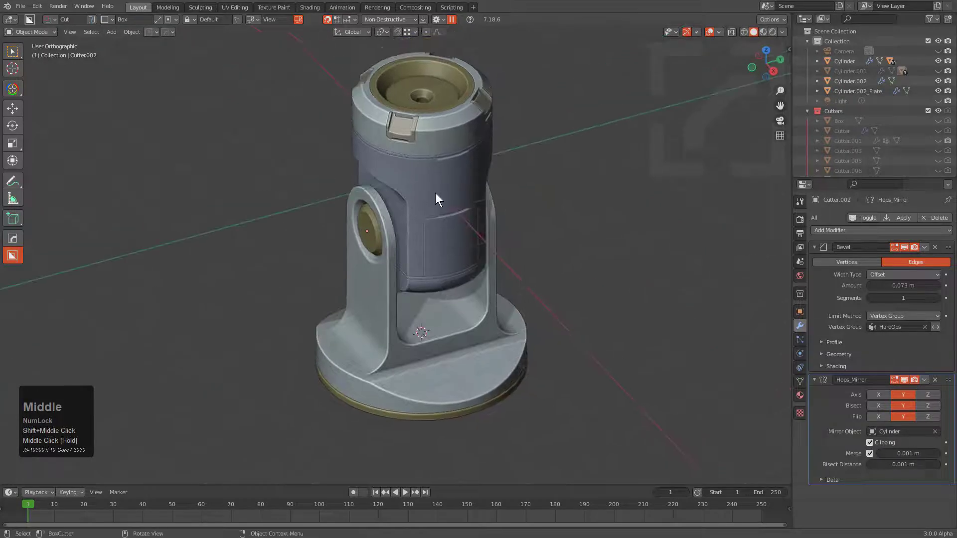
{"action": "left_click", "coordinate": [434, 277]}
{"action": "left_click", "coordinate": [433, 284]}
{"action": "key", "text": "m"}
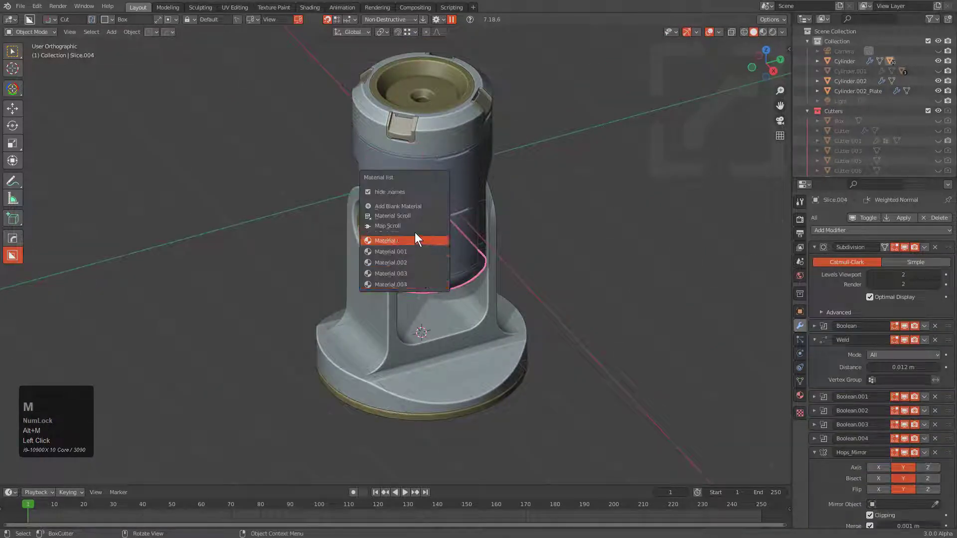
{"action": "left_click", "coordinate": [400, 282]}
{"action": "key", "text": "alt+a"}
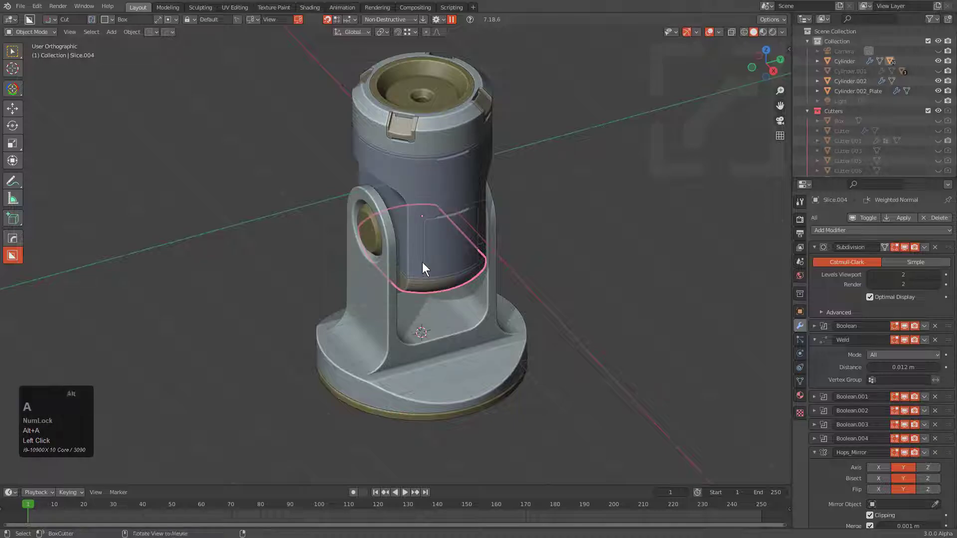
Assign a new blank material to the inset panel on the side of the cylindrical body.
{"action": "scroll", "coordinate": [452, 284], "scroll_direction": "up", "scroll_amount": 3}
{"action": "left_click", "coordinate": [447, 305]}
{"action": "scroll", "coordinate": [468, 240], "scroll_direction": "down", "scroll_amount": 2}
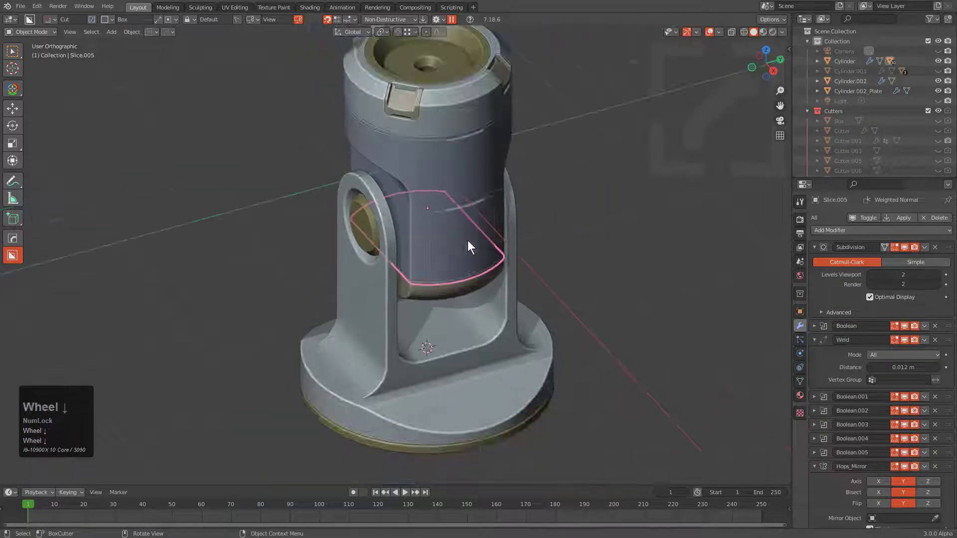
{"action": "middle_click_drag", "start_coordinate": [467, 240], "coordinate": [430, 240]}
{"action": "scroll", "coordinate": [469, 276], "scroll_direction": "up", "scroll_amount": 2}
{"action": "key", "text": "m"}
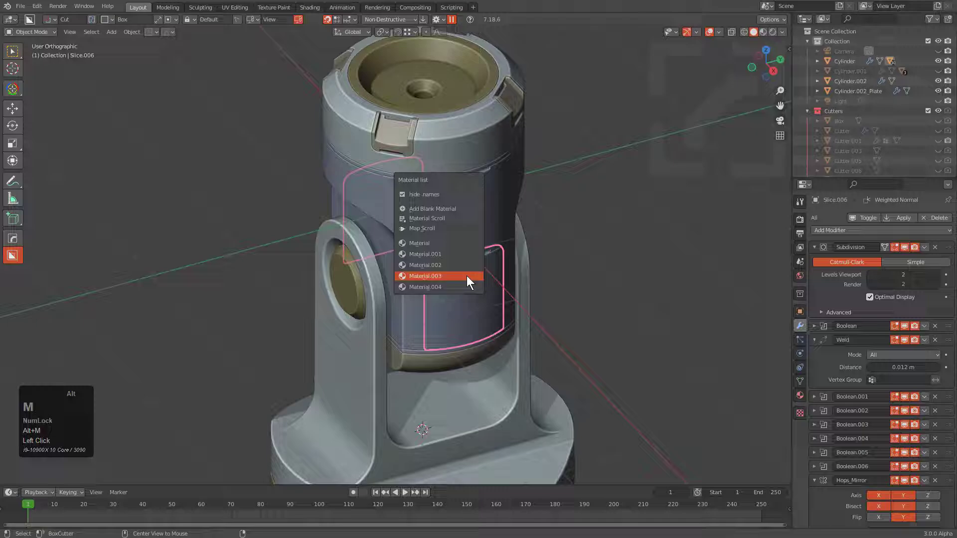
{"action": "left_click", "coordinate": [458, 219]}
{"action": "key", "text": "alt+a"}
Assign a new blank material to the thin seam strip just above the body's lower rim.
{"action": "left_click", "coordinate": [427, 350]}
{"action": "left_click", "coordinate": [426, 349]}
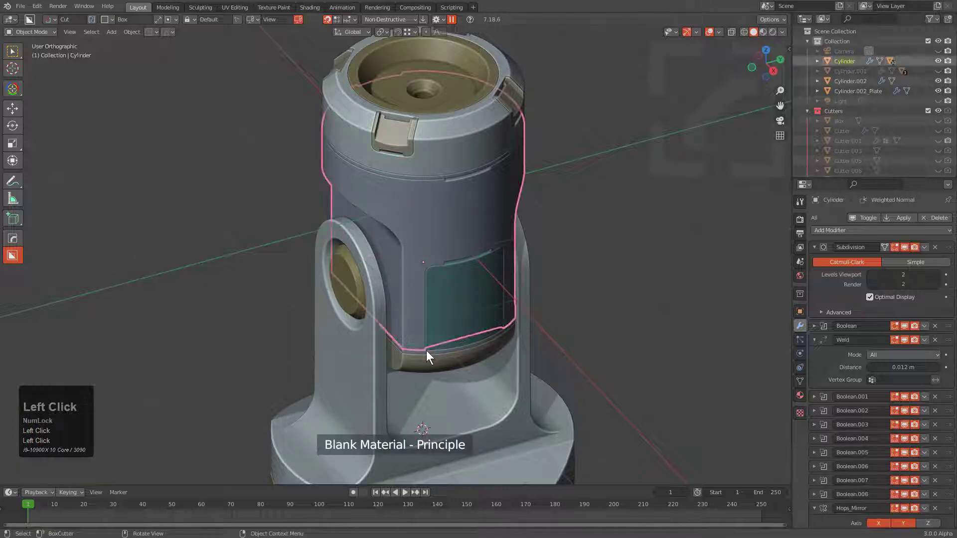
{"action": "left_click", "coordinate": [430, 352]}
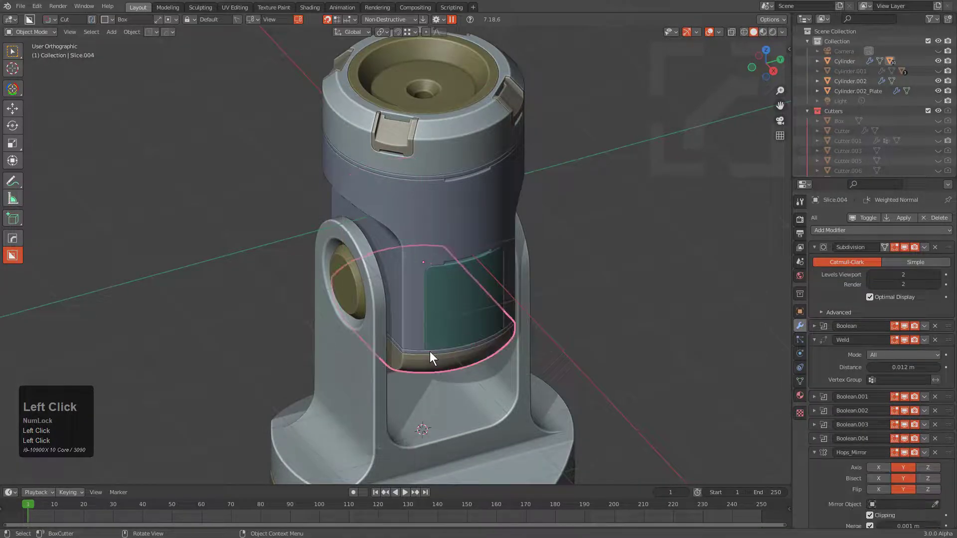
{"action": "key", "text": "m"}
{"action": "left_click", "coordinate": [430, 351]}
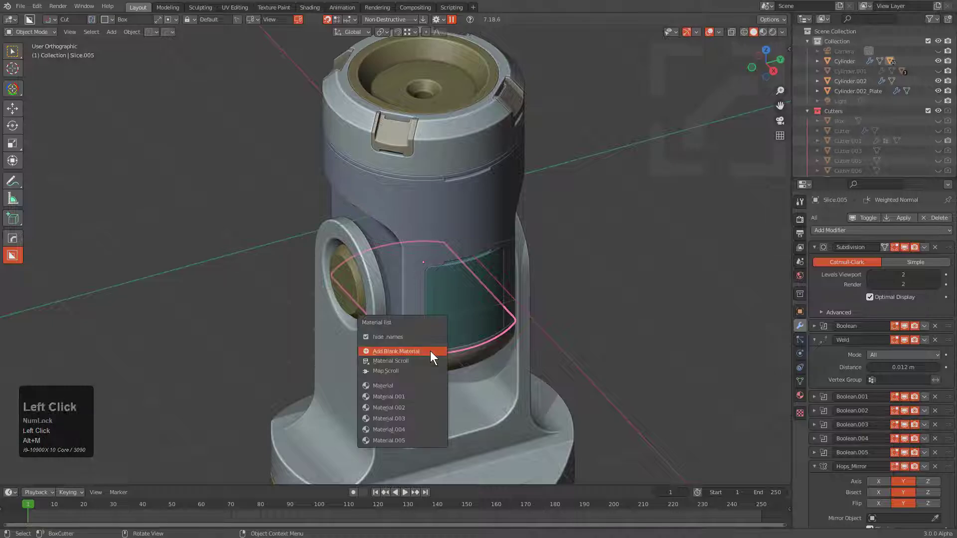
{"action": "key", "text": "alt+a"}
Assign the existing Material.006 to the thin seam ring just below the device's upper ring.
{"action": "scroll", "coordinate": [464, 330], "scroll_direction": "down", "scroll_amount": 1}
{"action": "mouse_move", "coordinate": [465, 330]}
{"action": "middle_mouse_down"}
{"action": "mouse_move", "coordinate": [384, 304]}
{"action": "mouse_move", "coordinate": [477, 318]}
{"action": "middle_mouse_up"}
{"action": "scroll", "coordinate": [471, 269], "scroll_direction": "up", "scroll_amount": 3}
{"action": "middle_click_drag", "start_coordinate": [471, 252], "coordinate": [448, 279]}
{"action": "scroll", "coordinate": [453, 136], "scroll_direction": "up", "scroll_amount": 2}
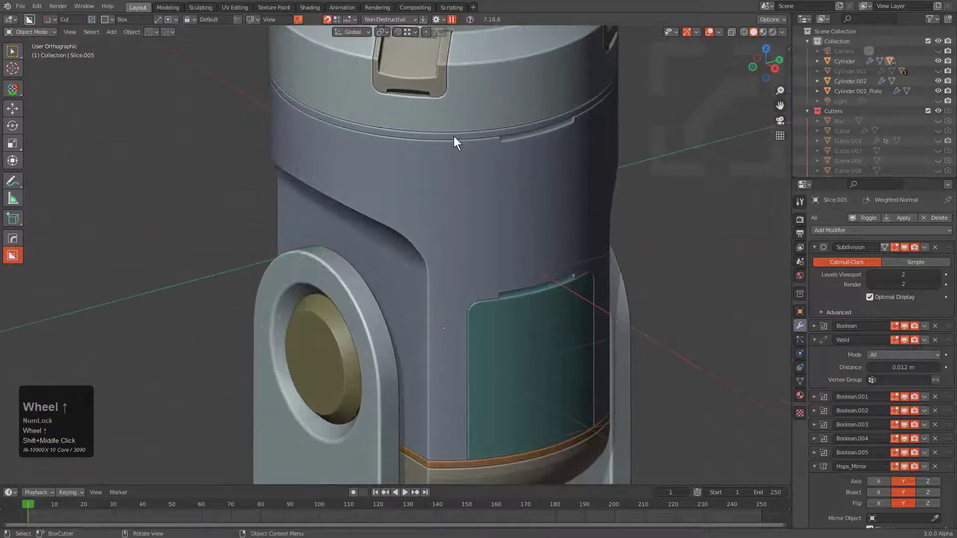
{"action": "left_click", "coordinate": [454, 137]}
{"action": "key", "text": "alt+m"}
{"action": "key", "text": "m"}
{"action": "left_click", "coordinate": [437, 258]}
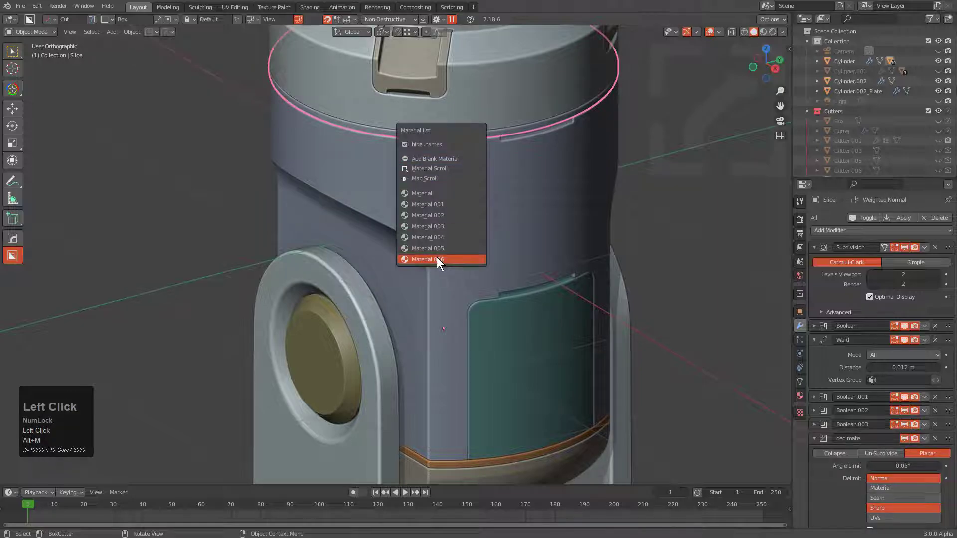
Save the file with the assigned materials.
{"action": "scroll", "coordinate": [498, 289], "scroll_direction": "down", "scroll_amount": 3}
{"action": "middle_click_drag", "start_coordinate": [512, 303], "coordinate": [477, 290]}
{"action": "scroll", "coordinate": [459, 250], "scroll_direction": "up", "scroll_amount": 2}
{"action": "scroll", "coordinate": [469, 287], "scroll_direction": "down", "scroll_amount": 2}
{"action": "key", "text": "ctrl+s"}
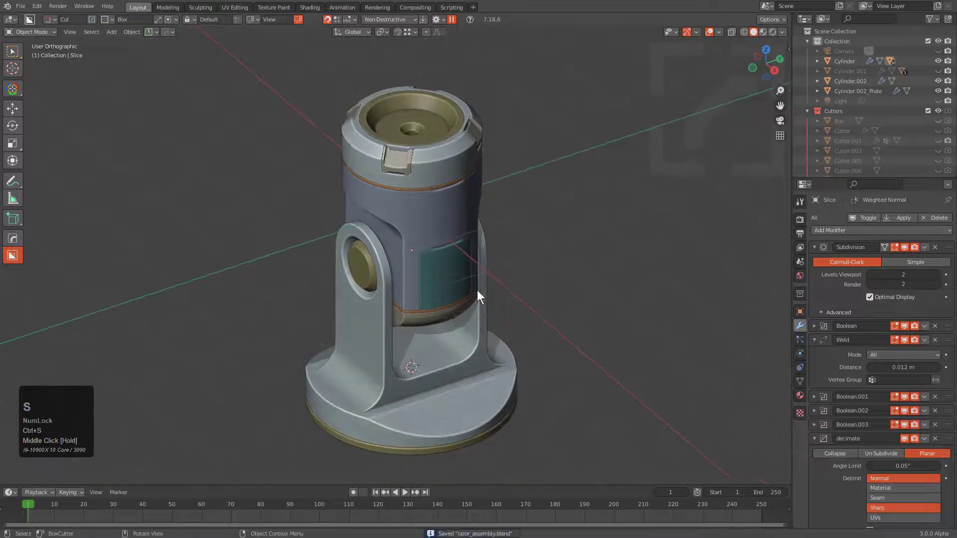
Use Bool Scroll on the recessed dish to reveal the boolean cutter that shapes its sloped inner wall.
{"action": "middle_click_drag", "start_coordinate": [430, 134], "coordinate": [428, 299]}
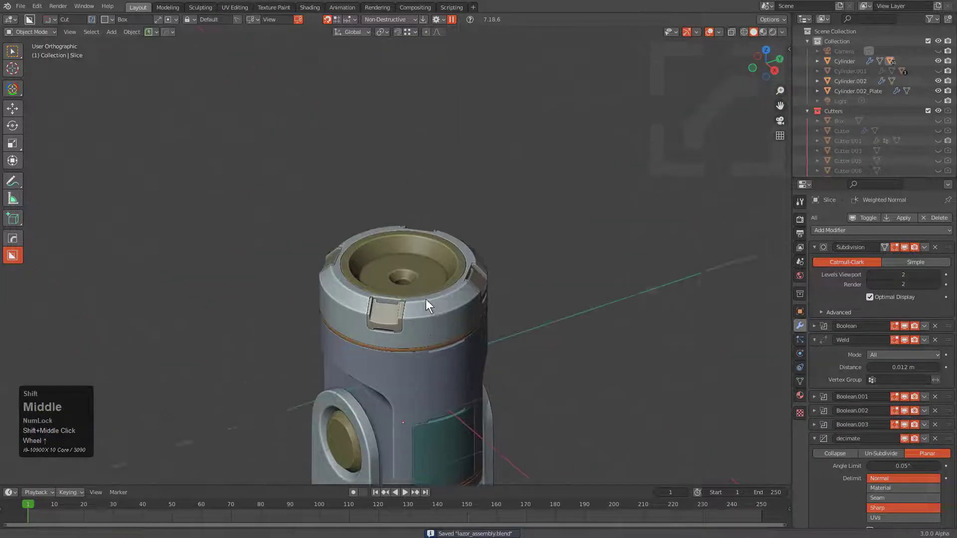
{"action": "scroll", "coordinate": [429, 298], "scroll_direction": "up", "scroll_amount": 4}
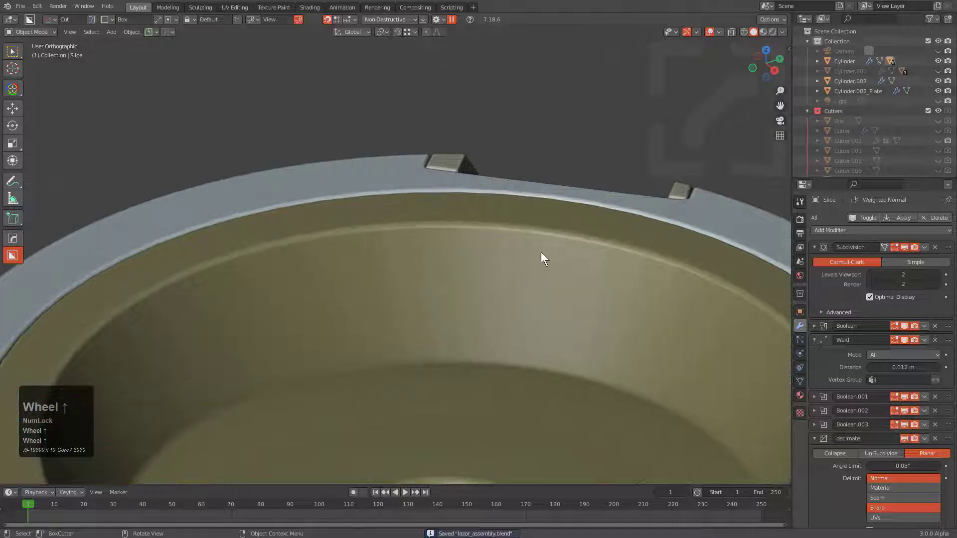
{"action": "scroll", "coordinate": [592, 304], "scroll_direction": "down", "scroll_amount": 1}
{"action": "middle_click_drag", "start_coordinate": [592, 304], "coordinate": [528, 218], "text": "shift"}
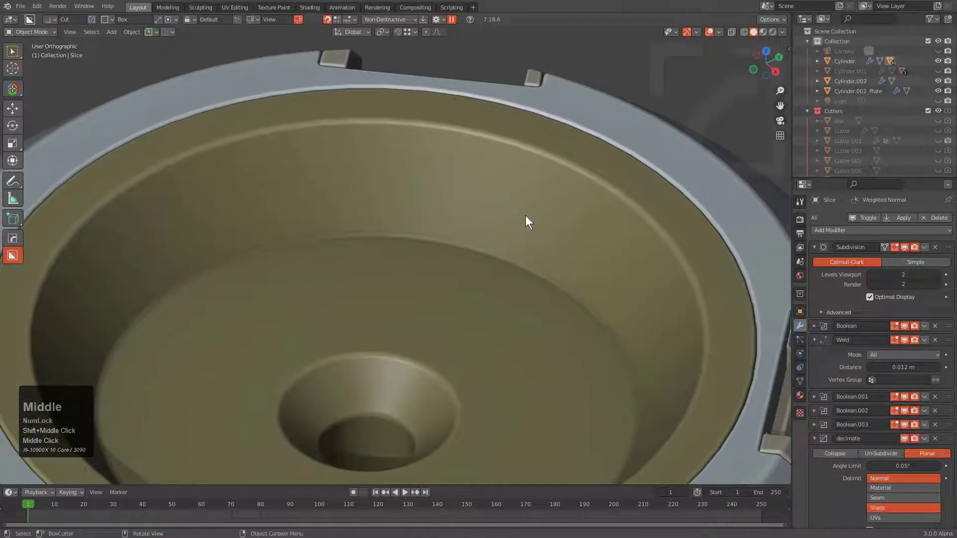
{"action": "left_click", "coordinate": [501, 217]}
{"action": "key", "text": "q"}
{"action": "left_click", "coordinate": [488, 229]}
{"action": "scroll", "coordinate": [489, 232], "scroll_direction": "up", "scroll_amount": 2}
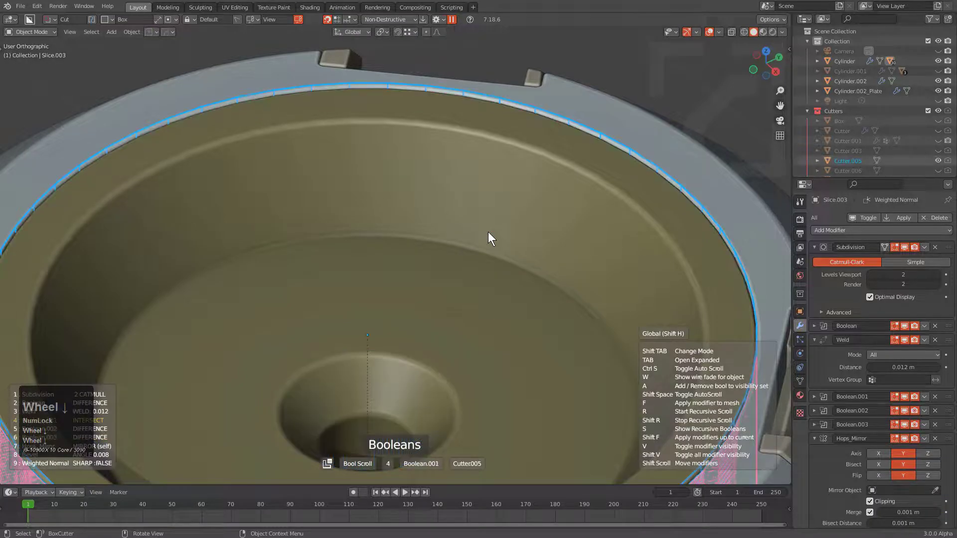
{"action": "left_click", "coordinate": [488, 232]}
Add three evenly spaced loop cuts around the dish cutter's sloped wall, without sliding them, and return to Object Mode.
{"action": "key", "text": "Tab"}
{"action": "key", "text": "ctrl+r"}
{"action": "scroll", "coordinate": [486, 197], "scroll_direction": "up", "scroll_amount": 2}
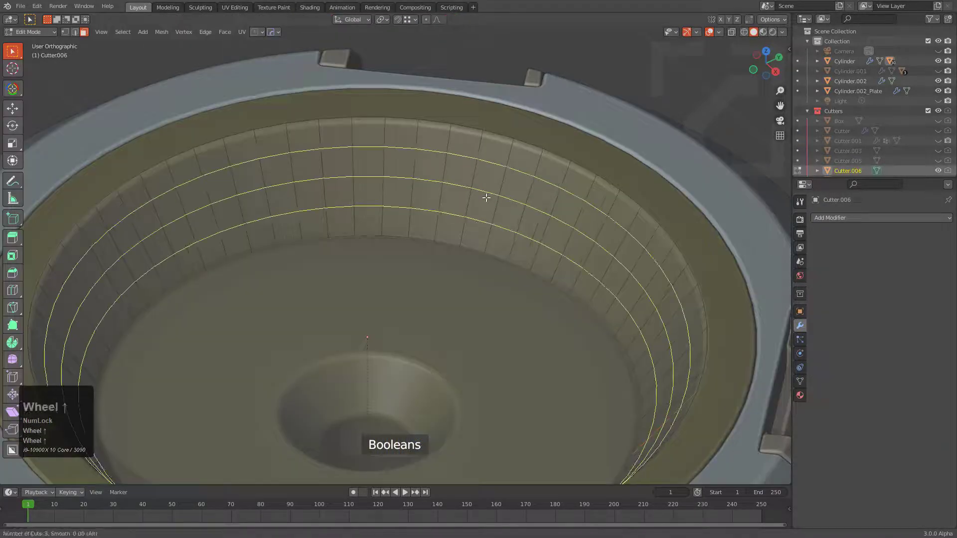
{"action": "left_click", "coordinate": [486, 197]}
{"action": "right_click", "coordinate": [487, 197]}
{"action": "key", "text": "Tab"}
{"action": "key", "text": "1"}
{"action": "middle_click_drag", "start_coordinate": [516, 200], "coordinate": [453, 158]}
{"action": "scroll", "coordinate": [652, 212], "scroll_direction": "down", "scroll_amount": 2}
{"action": "middle_click_drag", "start_coordinate": [651, 211], "coordinate": [528, 169]}
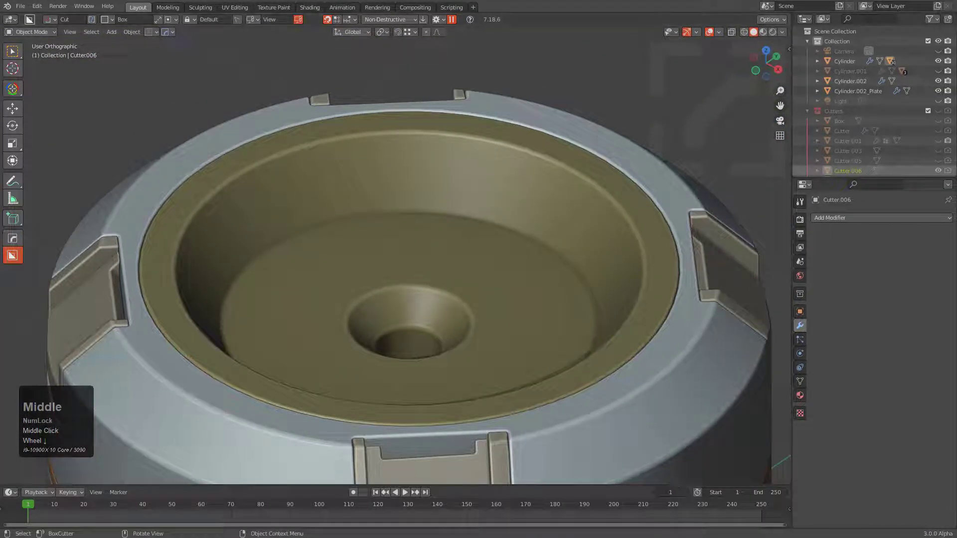
Deselect everything and switch the viewport shading to Material Preview.
{"action": "scroll", "coordinate": [553, 285], "scroll_direction": "down", "scroll_amount": 5}
{"action": "mouse_move", "coordinate": [552, 286]}
{"action": "middle_mouse_down"}
{"action": "mouse_move", "coordinate": [540, 208]}
{"action": "mouse_move", "coordinate": [498, 331]}
{"action": "mouse_move", "coordinate": [484, 331]}
{"action": "mouse_move", "coordinate": [500, 261]}
{"action": "mouse_move", "coordinate": [500, 275]}
{"action": "mouse_move", "coordinate": [525, 229]}
{"action": "mouse_move", "coordinate": [515, 237]}
{"action": "middle_mouse_up"}
{"action": "scroll", "coordinate": [483, 331], "scroll_direction": "down", "scroll_amount": 1}
{"action": "scroll", "coordinate": [501, 261], "scroll_direction": "down", "scroll_amount": 3}
{"action": "key", "text": "alt+a"}
{"action": "scroll", "coordinate": [508, 246], "scroll_direction": "up", "scroll_amount": 2}
{"action": "left_click", "coordinate": [762, 32]}
{"action": "scroll", "coordinate": [361, 366], "scroll_direction": "up", "scroll_amount": 2}
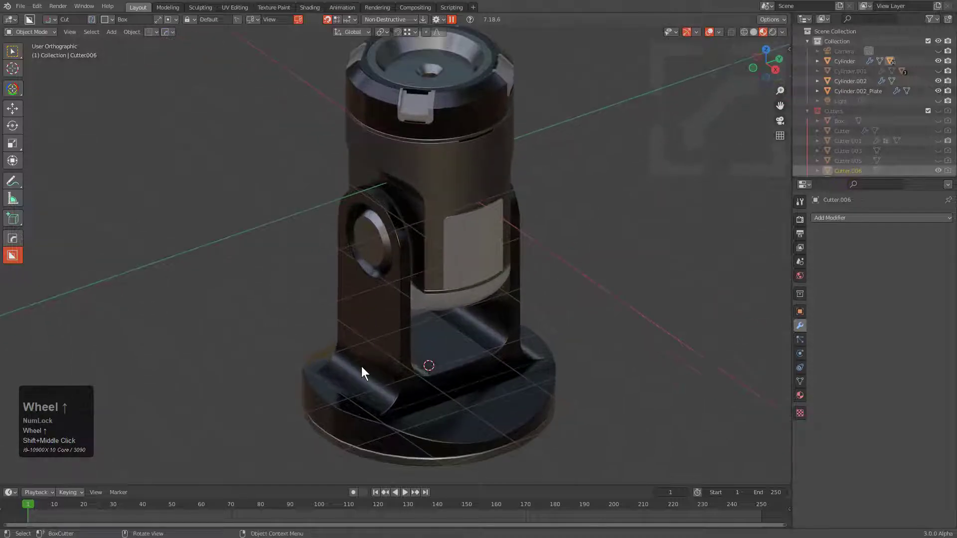
Try different looks for the stand's Material.002 with Material Scroll.
{"action": "left_click", "coordinate": [373, 363]}
{"action": "key", "text": "shift+m"}
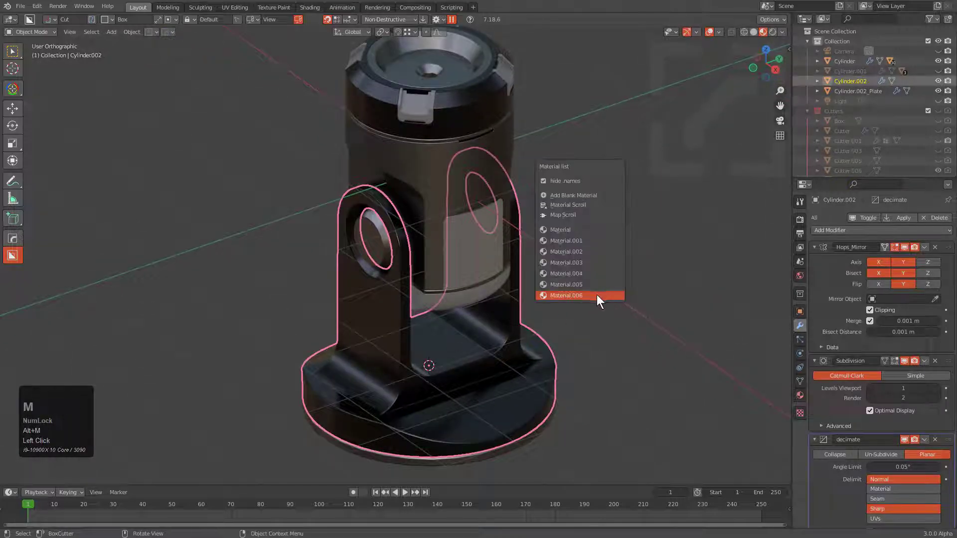
{"action": "left_click", "coordinate": [576, 210]}
{"action": "scroll", "coordinate": [577, 211], "scroll_direction": "up", "scroll_amount": 3}
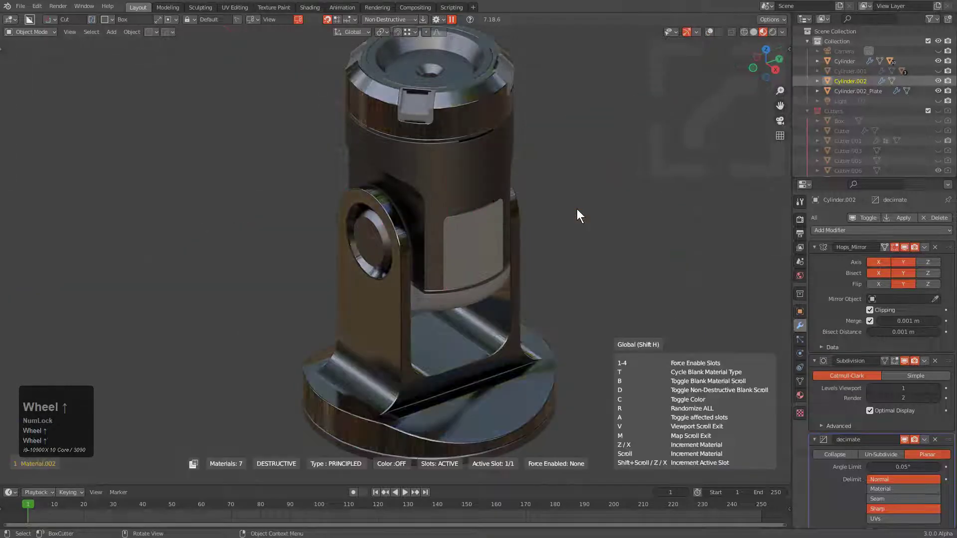
{"action": "scroll", "coordinate": [577, 209], "scroll_direction": "up", "scroll_amount": 4}
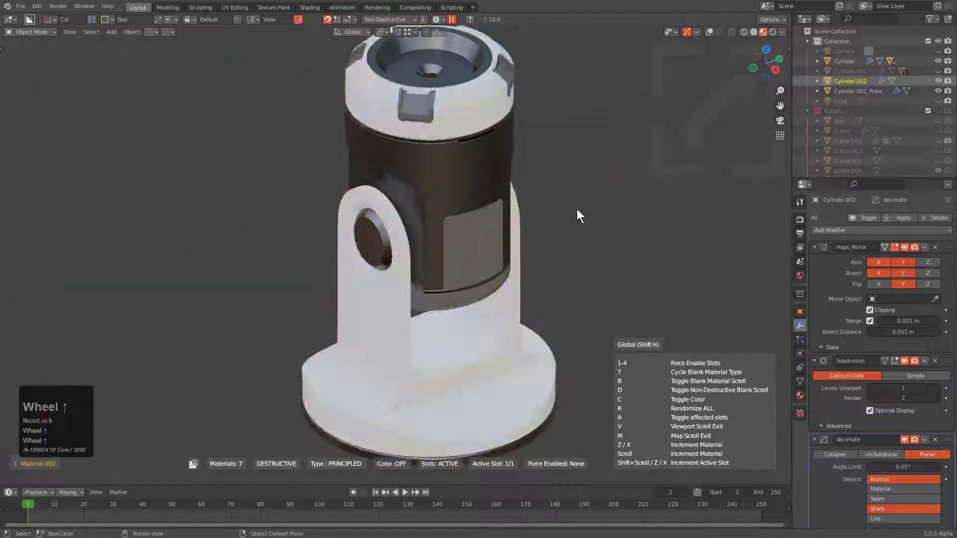
{"action": "left_click", "coordinate": [576, 209]}
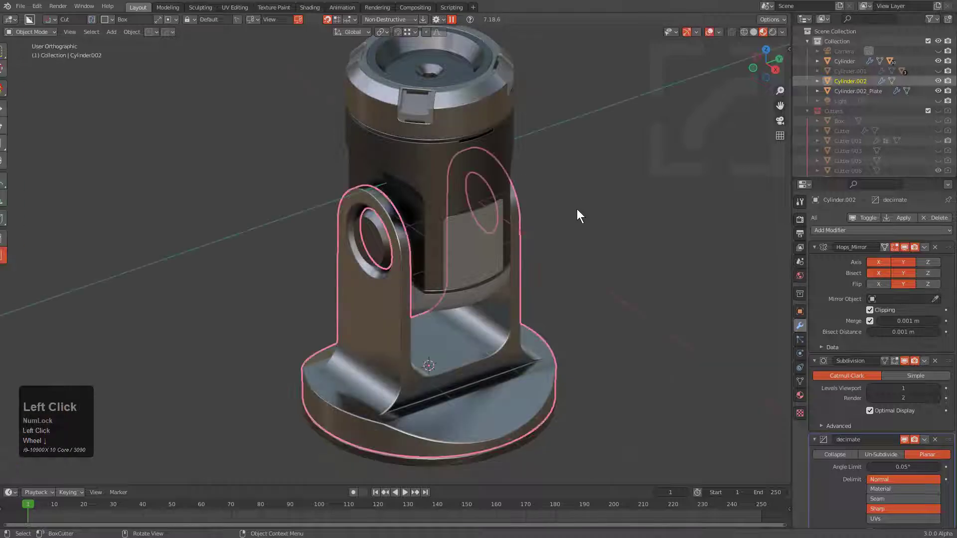
Cycle the stand's material again with Material Scroll and keep a dark, glossy metal look.
{"action": "key", "text": "alt+a"}
{"action": "left_click", "coordinate": [506, 315]}
{"action": "key", "text": "alt+m"}
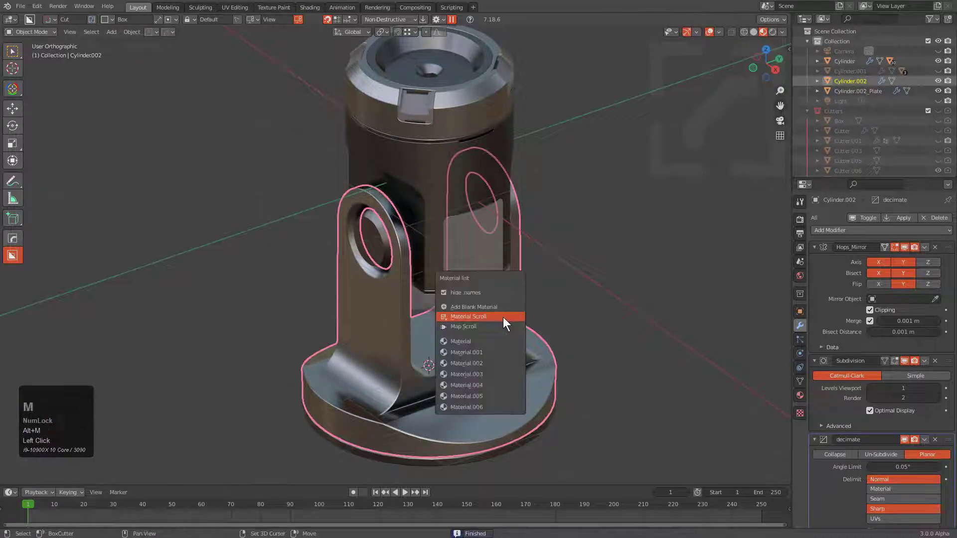
{"action": "left_click", "coordinate": [505, 317]}
{"action": "scroll", "coordinate": [505, 317], "scroll_direction": "up", "scroll_amount": 3}
{"action": "left_click", "coordinate": [504, 317]}
{"action": "key", "text": "alt+a"}
Give the inset side panel's Material.005 a dark metal look with Material Scroll.
{"action": "left_click", "coordinate": [483, 232]}
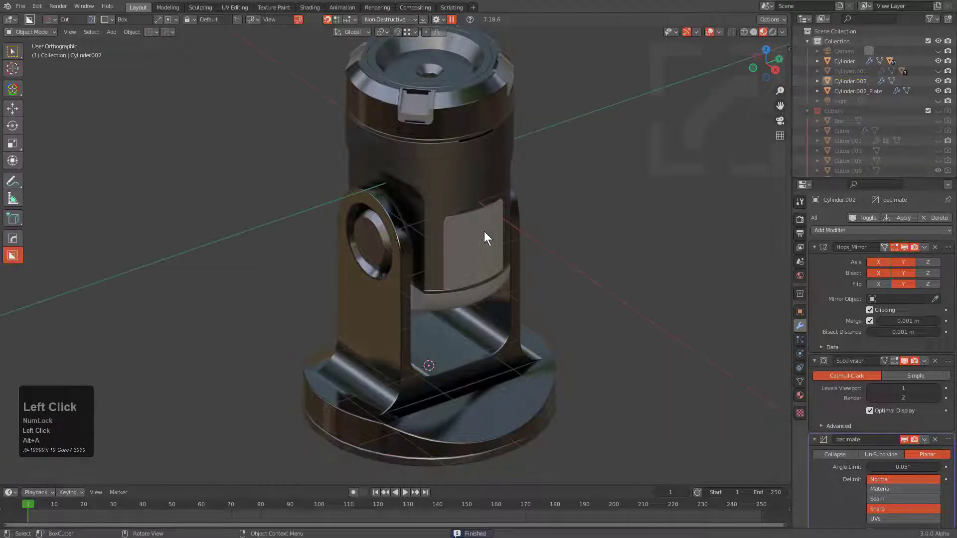
{"action": "key", "text": "alt+m"}
{"action": "left_click", "coordinate": [476, 237], "text": "shift"}
{"action": "scroll", "coordinate": [477, 237], "scroll_direction": "up", "scroll_amount": 1}
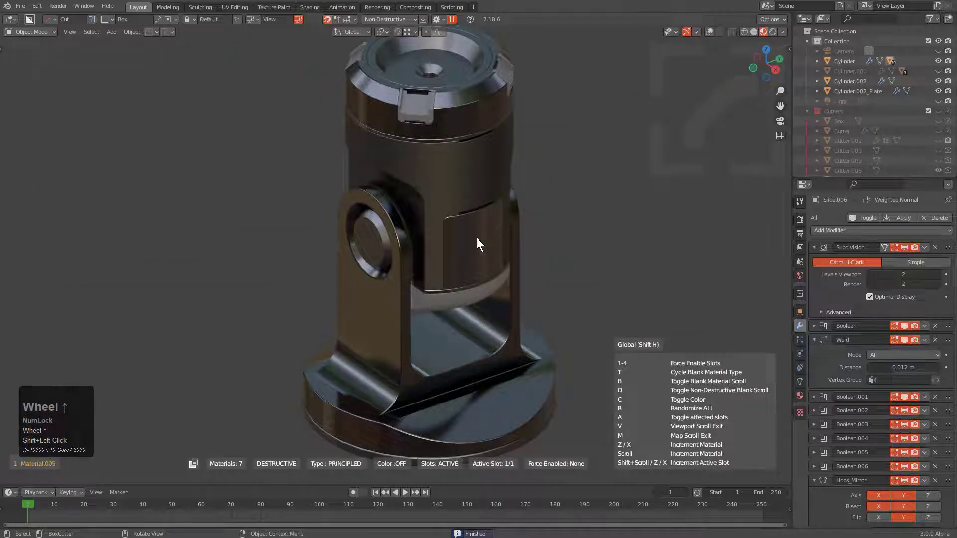
{"action": "left_click", "coordinate": [477, 237]}
Cycle the material of the body's lower rim with Material Scroll and keep a dark metal look.
{"action": "left_click", "coordinate": [486, 289]}
{"action": "key", "text": "alt+m"}
{"action": "left_click", "coordinate": [478, 289]}
{"action": "scroll", "coordinate": [478, 289], "scroll_direction": "up", "scroll_amount": 3}
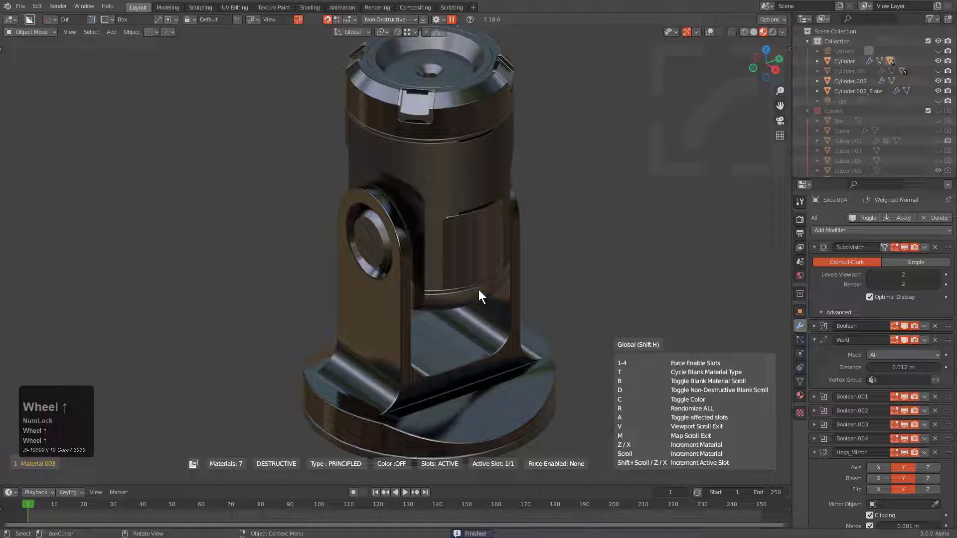
{"action": "left_click", "coordinate": [479, 289]}
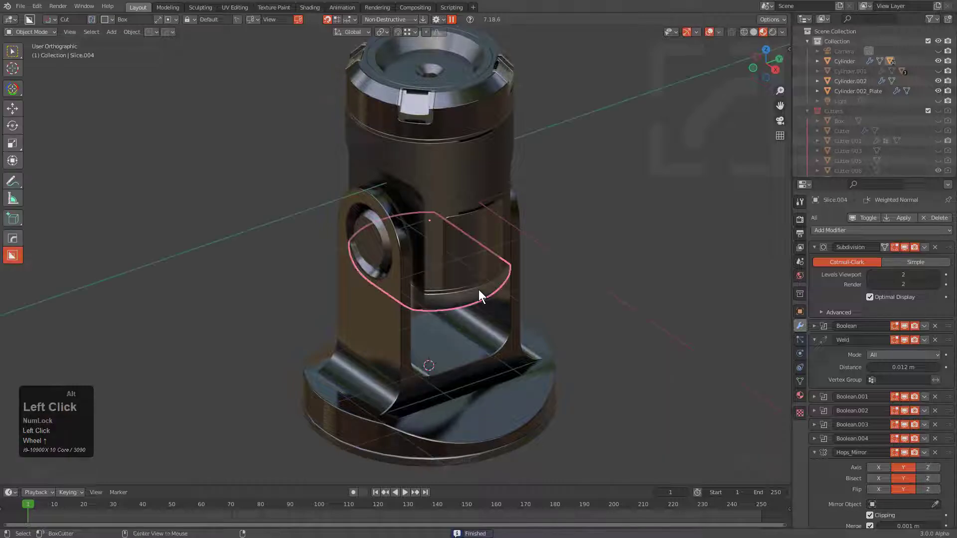
Add a second bevel to the pivot pin with 3 segments, about 0.0055 width and a 30° angle limit.
{"action": "scroll", "coordinate": [479, 293], "scroll_direction": "down", "scroll_amount": 2}
{"action": "middle_click_drag", "start_coordinate": [478, 293], "coordinate": [533, 324]}
{"action": "scroll", "coordinate": [386, 296], "scroll_direction": "up", "scroll_amount": 4}
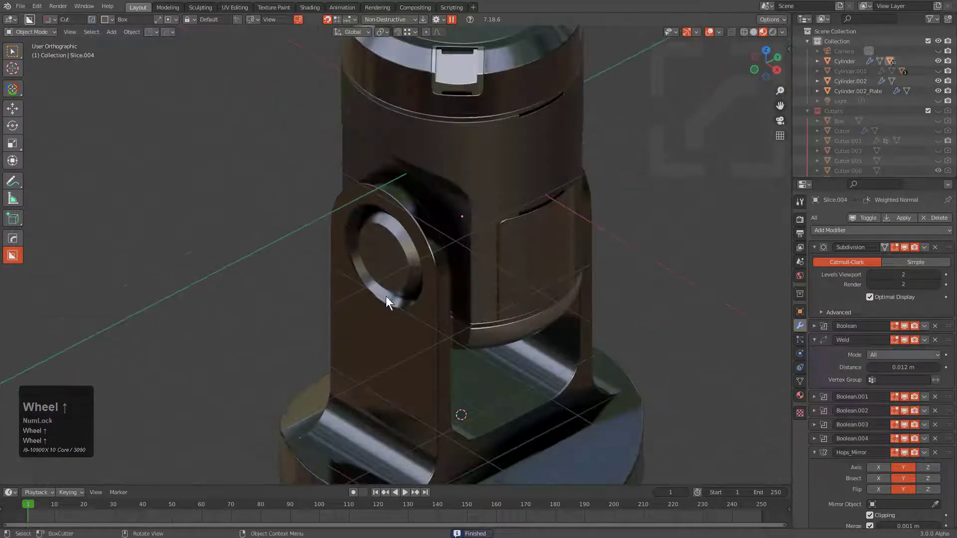
{"action": "left_click", "coordinate": [385, 270]}
{"action": "scroll", "coordinate": [619, 222], "scroll_direction": "up", "scroll_amount": 5}
{"action": "scroll", "coordinate": [613, 219], "scroll_direction": "up", "scroll_amount": 2}
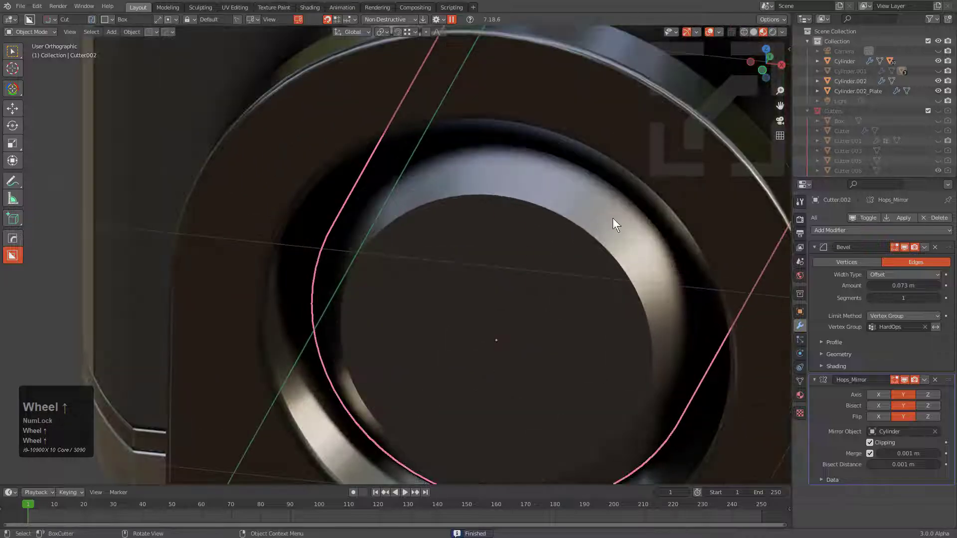
{"action": "key", "text": "q"}
{"action": "left_click", "coordinate": [538, 261]}
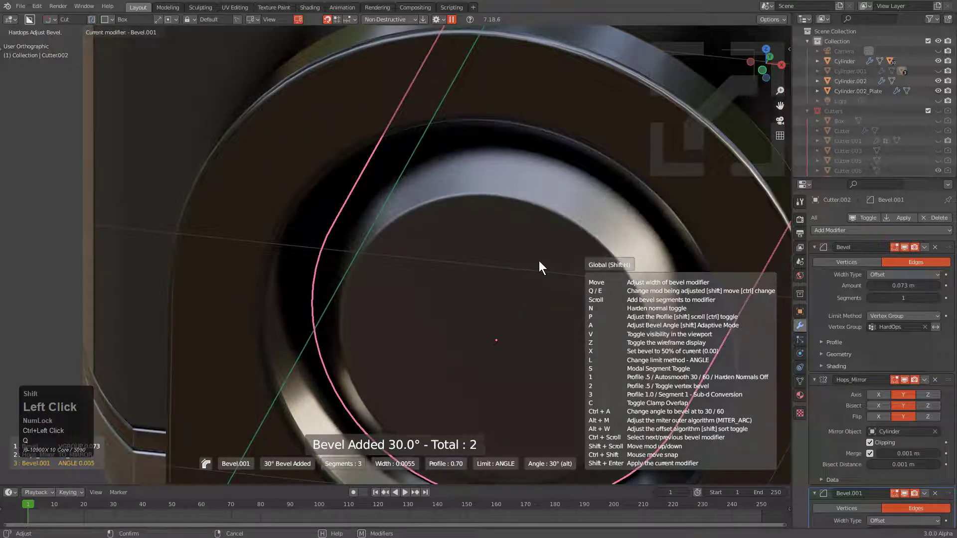
{"action": "left_click", "coordinate": [535, 261]}
Place the 3D cursor in the empty space beside the device, add a cube there and rescale it.
{"action": "scroll", "coordinate": [518, 293], "scroll_direction": "down", "scroll_amount": 3}
{"action": "middle_click_drag", "start_coordinate": [515, 295], "coordinate": [455, 247]}
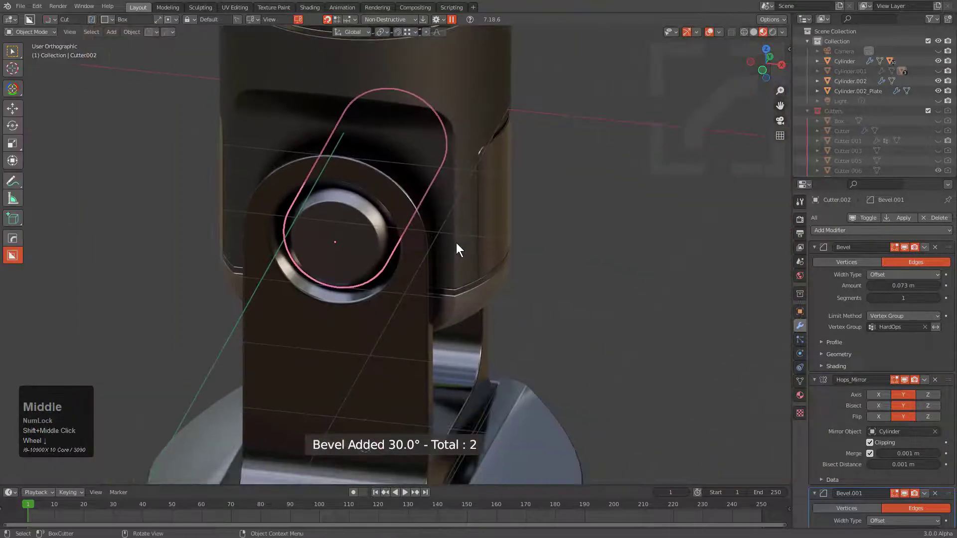
{"action": "scroll", "coordinate": [474, 264], "scroll_direction": "down", "scroll_amount": 5}
{"action": "key", "text": "shift+a"}
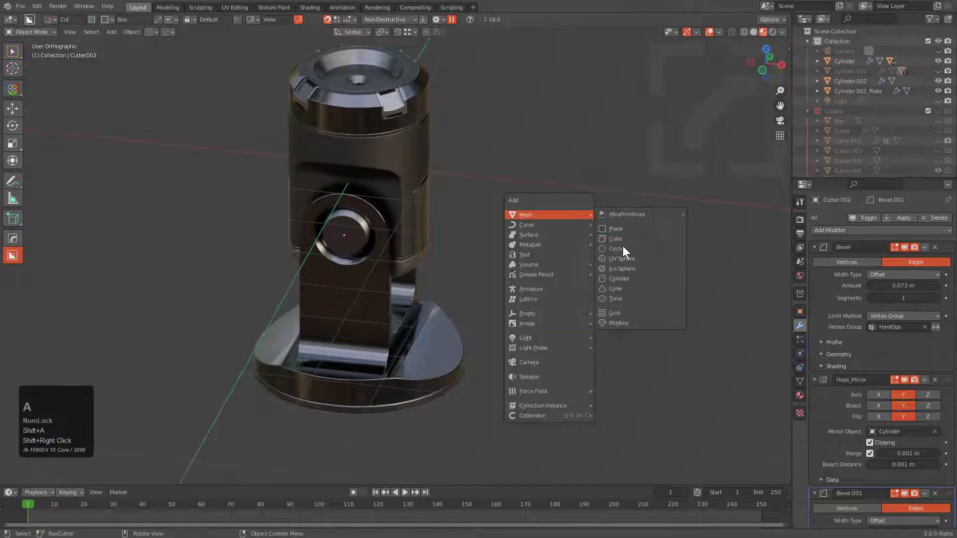
{"action": "left_click", "coordinate": [623, 241]}
{"action": "key", "text": "s"}
{"action": "left_click", "coordinate": [632, 313]}
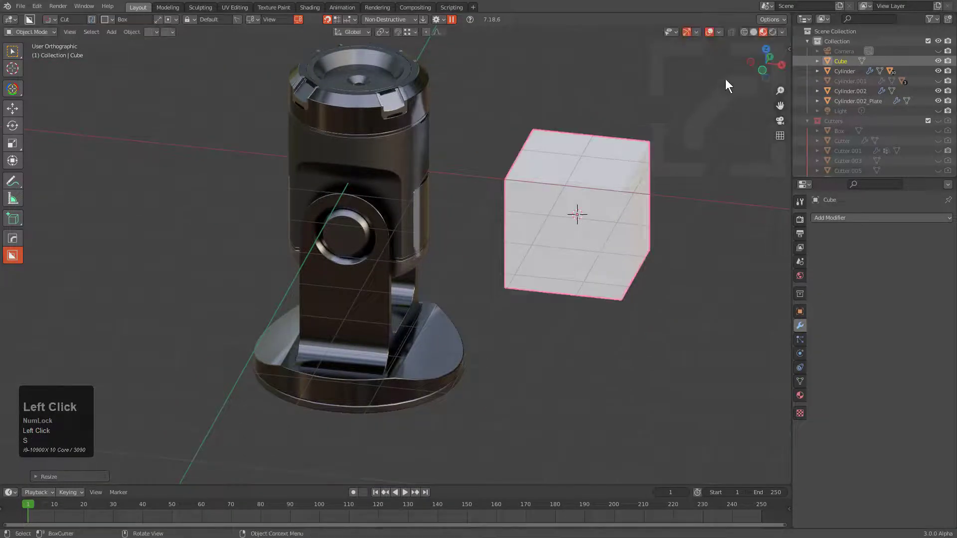
In Solid shading, cut a centred circular recess with tapered walls into the cube's front face.
{"action": "left_click", "coordinate": [752, 31]}
{"action": "key", "text": "KP_Decimal"}
{"action": "key", "text": "d"}
{"action": "left_click", "coordinate": [439, 272]}
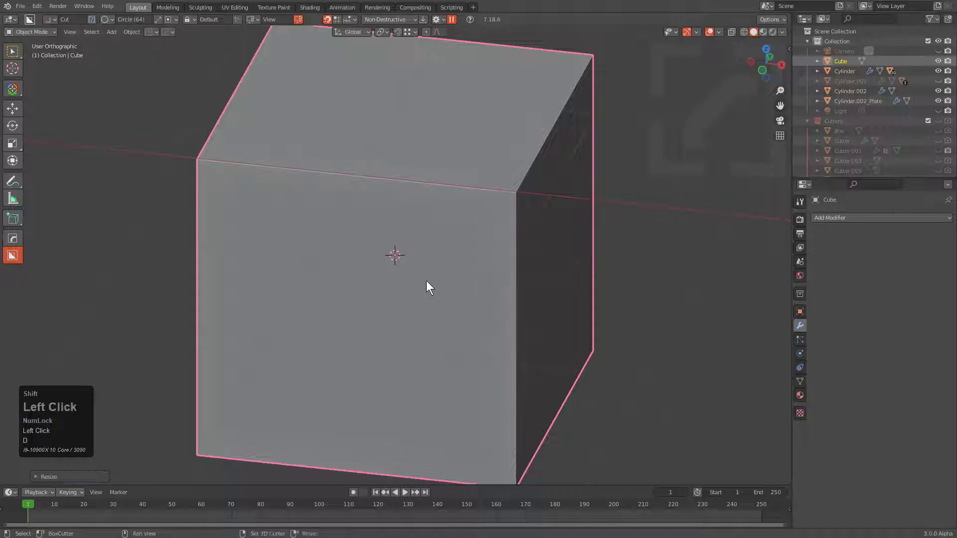
{"action": "middle_click_drag", "start_coordinate": [426, 280], "coordinate": [493, 233], "text": "shift"}
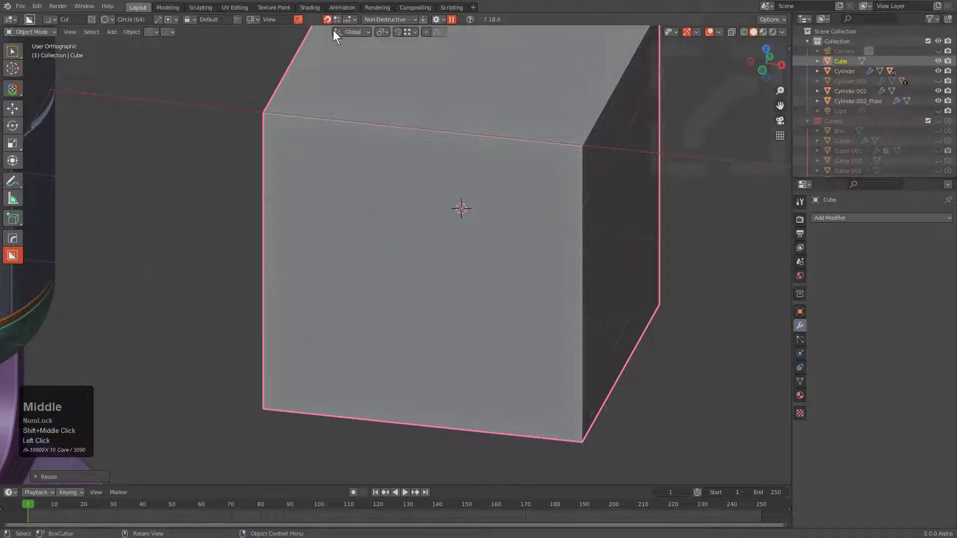
{"action": "middle_click_drag", "start_coordinate": [333, 30], "coordinate": [370, 100]}
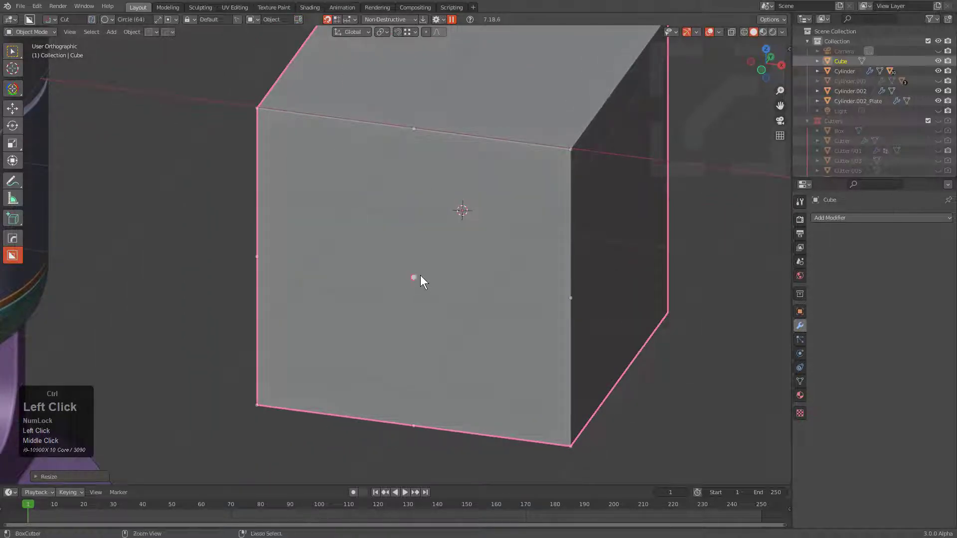
{"action": "left_click_drag", "start_coordinate": [417, 274], "coordinate": [531, 287]}
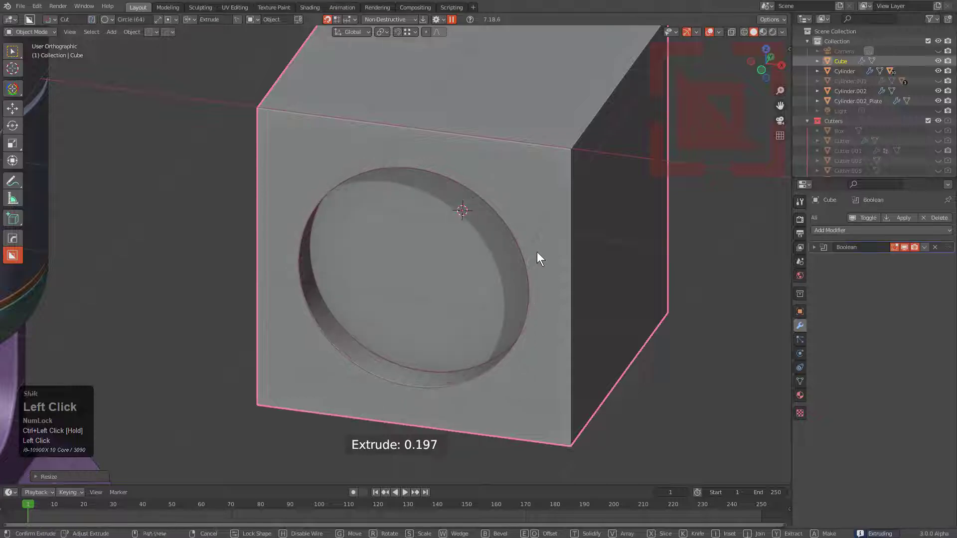
{"action": "key", "text": "t"}
{"action": "left_click", "coordinate": [418, 267]}
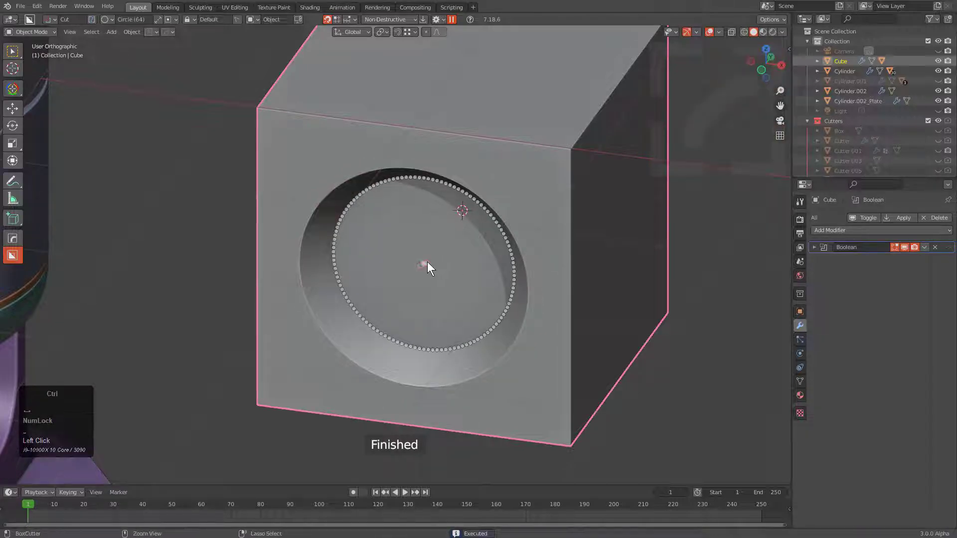
Cut a thin concentric ring groove into the recess floor and a smaller circular recess with a rounded bottom edge inside it.
{"action": "mouse_move", "coordinate": [426, 262]}
{"action": "left_mouse_down"}
{"action": "mouse_move", "coordinate": [519, 291]}
{"action": "mouse_move", "coordinate": [534, 262]}
{"action": "left_mouse_up"}
{"action": "key", "text": "t"}
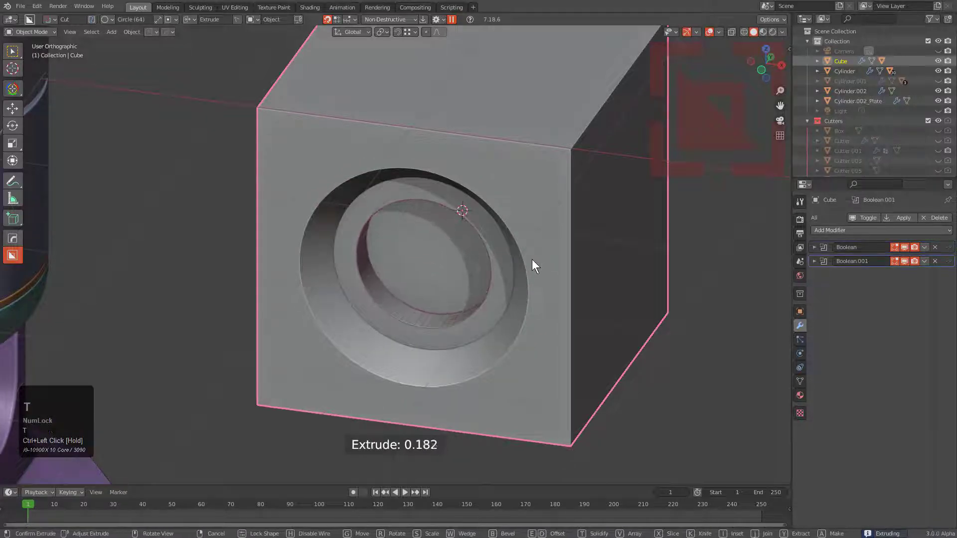
{"action": "left_click", "coordinate": [525, 259]}
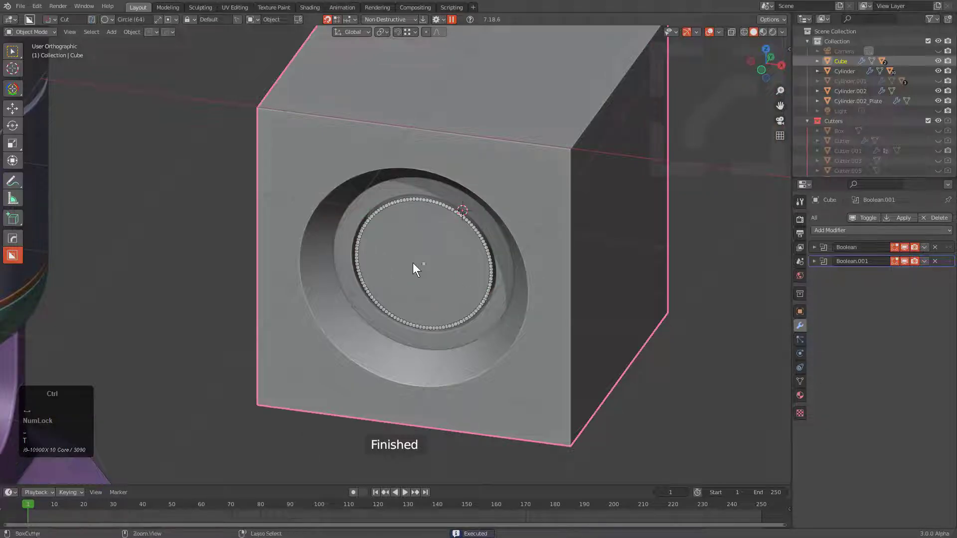
{"action": "left_click_drag", "start_coordinate": [421, 264], "coordinate": [488, 270]}
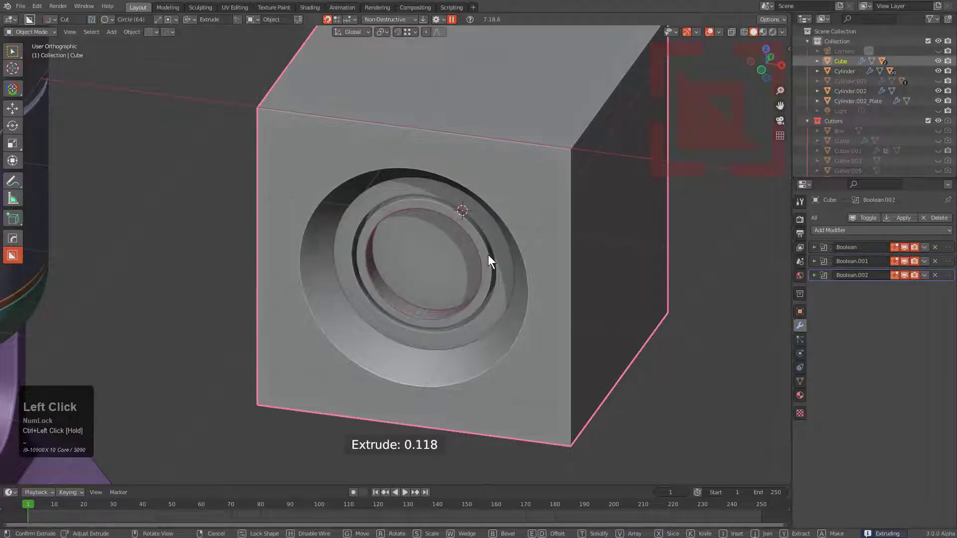
{"action": "key", "text": "b"}
{"action": "left_click", "coordinate": [558, 274]}
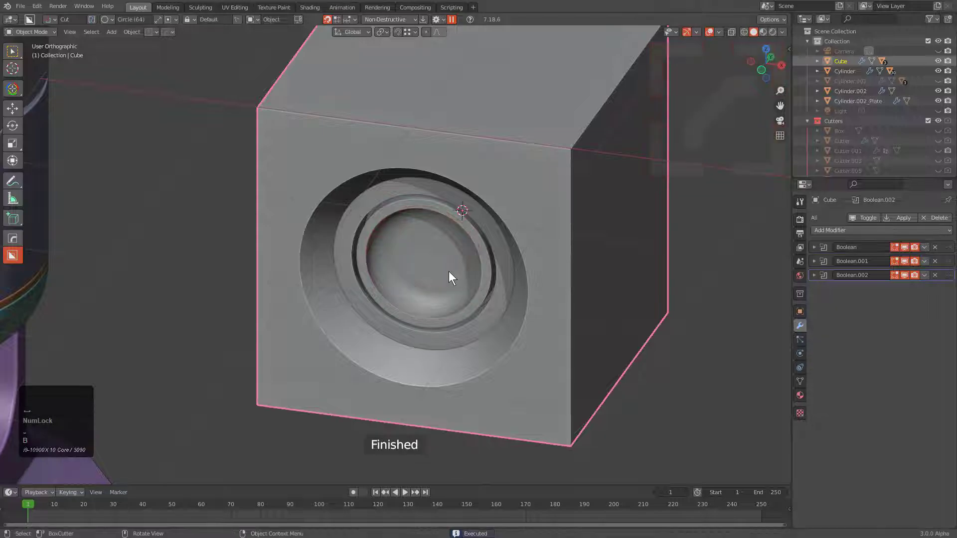
Cut a small round hole into the inner recess and give its cutter a one-segment vertex-group bevel of about 0.0685 m.
{"action": "mouse_move", "coordinate": [431, 255]}
{"action": "left_mouse_down"}
{"action": "mouse_move", "coordinate": [446, 264]}
{"action": "mouse_move", "coordinate": [475, 243]}
{"action": "left_mouse_up"}
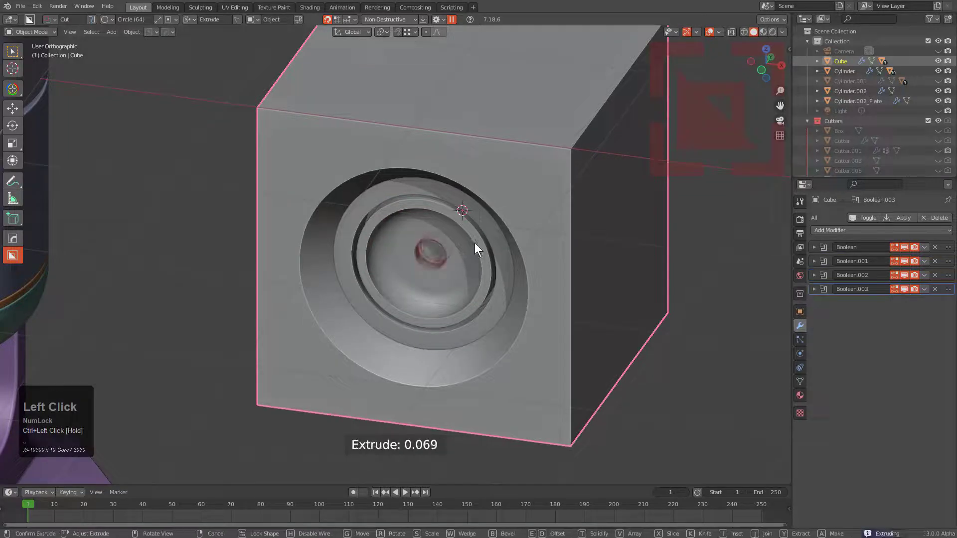
{"action": "left_click", "coordinate": [480, 228]}
{"action": "key", "text": "KP_Decimal"}
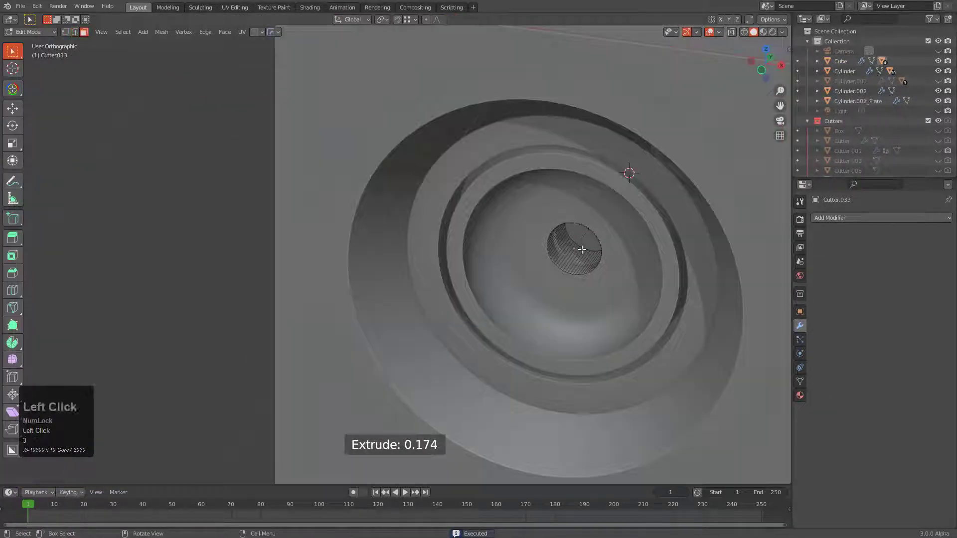
{"action": "key", "text": "q"}
{"action": "left_click", "coordinate": [610, 248]}
{"action": "left_click", "coordinate": [609, 248]}
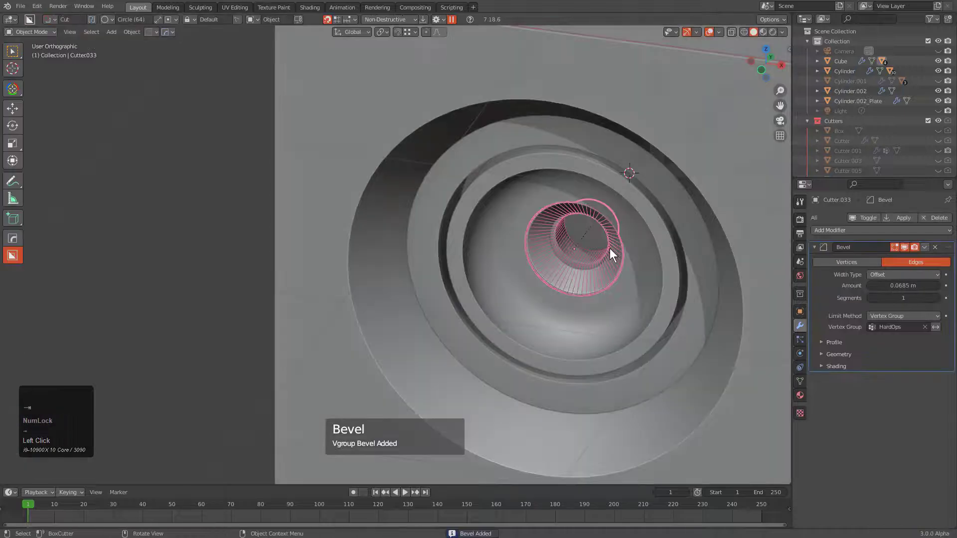
{"action": "scroll", "coordinate": [609, 248], "scroll_direction": "down", "scroll_amount": 3}
{"action": "middle_click_drag", "start_coordinate": [595, 253], "coordinate": [499, 240], "text": "shift"}
{"action": "scroll", "coordinate": [500, 163], "scroll_direction": "down", "scroll_amount": 2}
{"action": "left_click", "coordinate": [369, 145]}
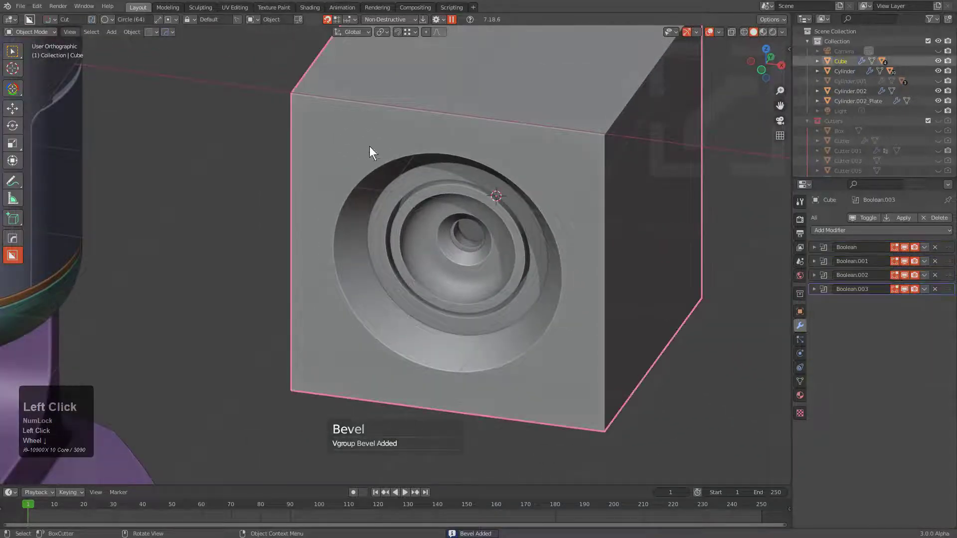
Extract the circular detail on the cube's front face as a custom cutter shape with a box around it.
{"action": "key", "text": "d"}
{"action": "left_click", "coordinate": [396, 183]}
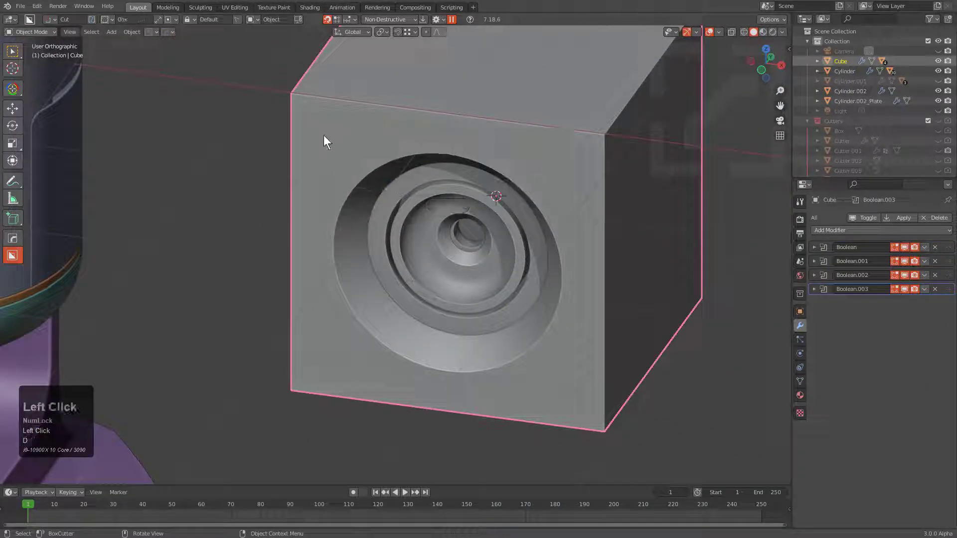
{"action": "mouse_move", "coordinate": [325, 131]}
{"action": "left_mouse_down"}
{"action": "mouse_move", "coordinate": [587, 374]}
{"action": "mouse_move", "coordinate": [589, 403]}
{"action": "mouse_move", "coordinate": [610, 367]}
{"action": "left_mouse_up"}
{"action": "key", "text": "y"}
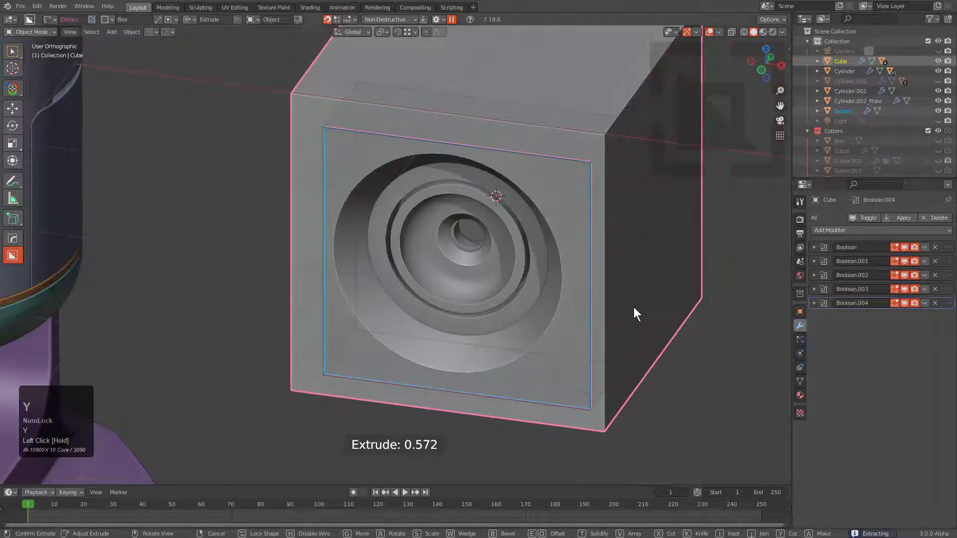
{"action": "left_click", "coordinate": [634, 308]}
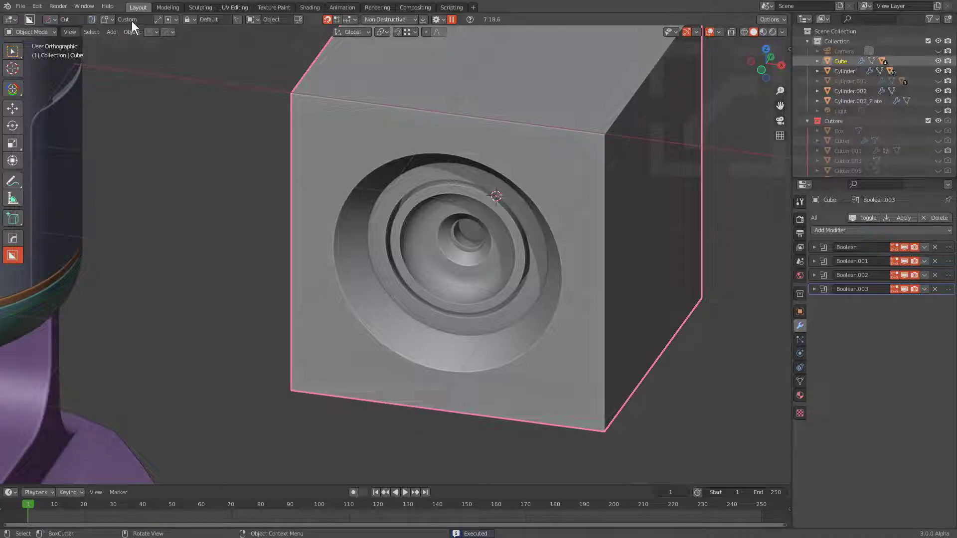
Delete the sample cube beside the device.
{"action": "key", "text": "x"}
{"action": "left_click", "coordinate": [538, 237]}
{"action": "scroll", "coordinate": [534, 238], "scroll_direction": "down", "scroll_amount": 2}
{"action": "middle_click_drag", "start_coordinate": [534, 238], "coordinate": [644, 218], "text": "shift"}
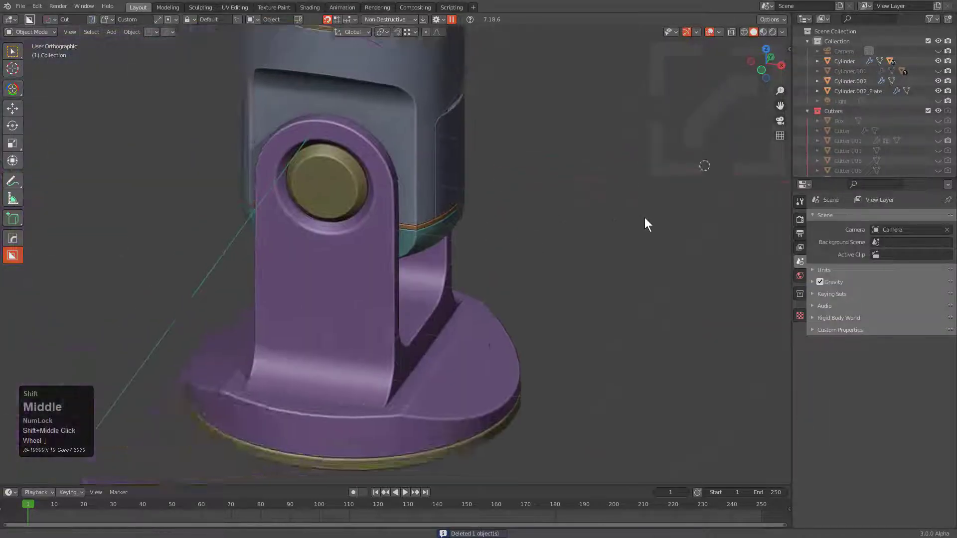
Select the pivot pin and draw the extracted custom shape as a cut from the centre of its front face.
{"action": "scroll", "coordinate": [323, 165], "scroll_direction": "up", "scroll_amount": 3}
{"action": "left_click", "coordinate": [323, 165]}
{"action": "key", "text": "KP_Decimal"}
{"action": "scroll", "coordinate": [421, 266], "scroll_direction": "up", "scroll_amount": 3}
{"action": "middle_click_drag", "start_coordinate": [421, 265], "coordinate": [528, 159], "text": "shift"}
{"action": "scroll", "coordinate": [423, 250], "scroll_direction": "up", "scroll_amount": 2}
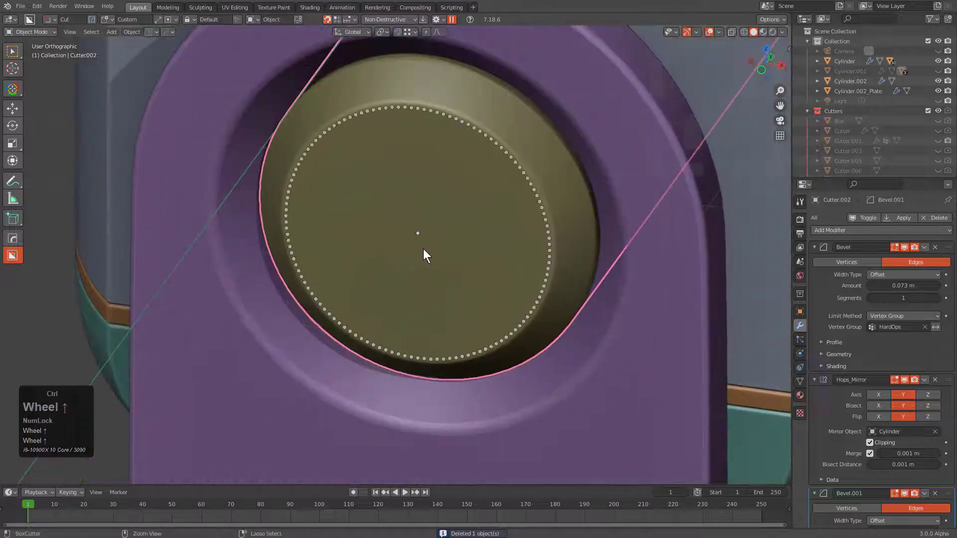
{"action": "mouse_move", "coordinate": [416, 233]}
{"action": "left_mouse_down", "text": "ctrl"}
{"action": "mouse_move", "coordinate": [520, 289]}
{"action": "mouse_move", "coordinate": [565, 377]}
{"action": "mouse_move", "coordinate": [608, 410]}
{"action": "mouse_move", "coordinate": [599, 374]}
{"action": "left_mouse_up", "text": "ctrl"}
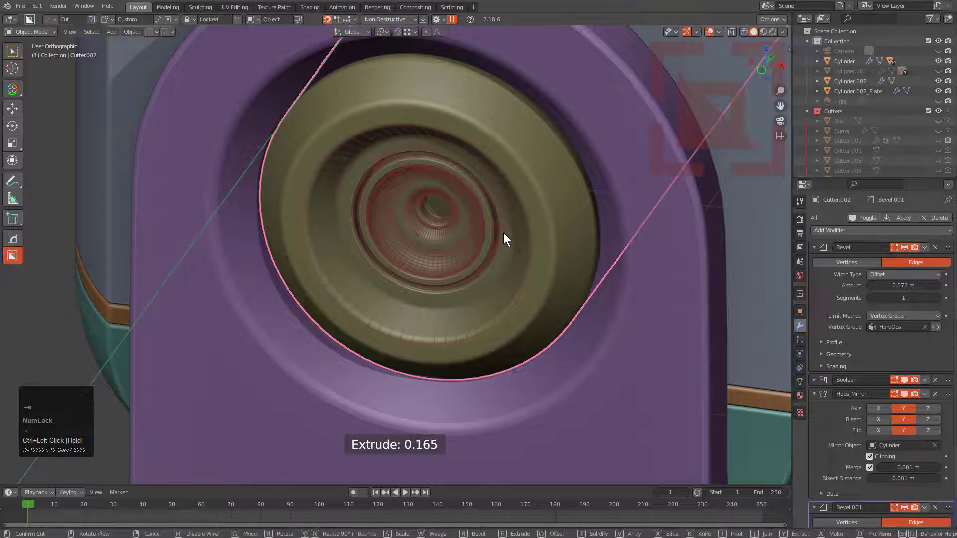
Adjust the custom cut's depth in the pivot pin to about 0.19, lock the shape and apply it.
{"action": "middle_click_drag", "start_coordinate": [504, 235], "coordinate": [488, 222]}
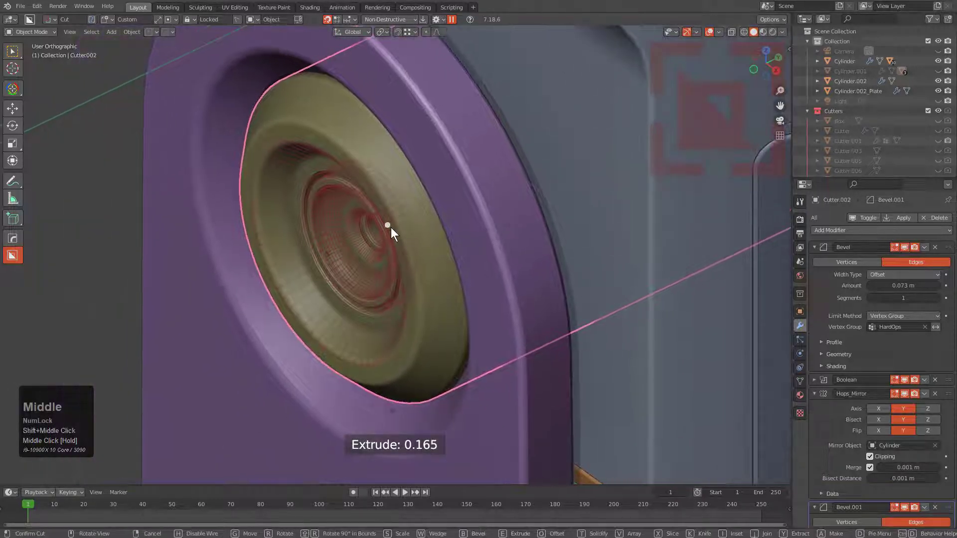
{"action": "mouse_move", "coordinate": [390, 228]}
{"action": "left_mouse_down"}
{"action": "mouse_move", "coordinate": [420, 219]}
{"action": "mouse_move", "coordinate": [391, 231]}
{"action": "left_mouse_up"}
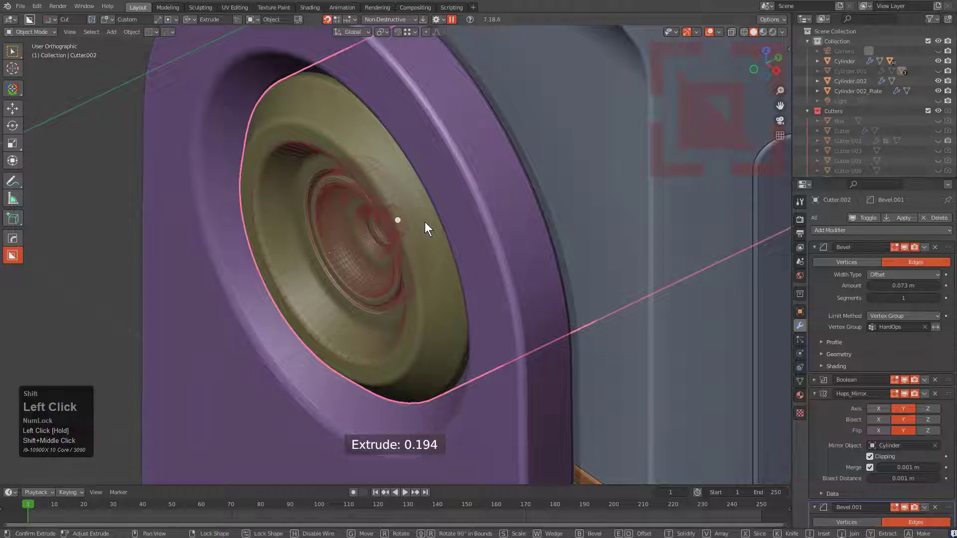
{"action": "key", "text": "shift"}
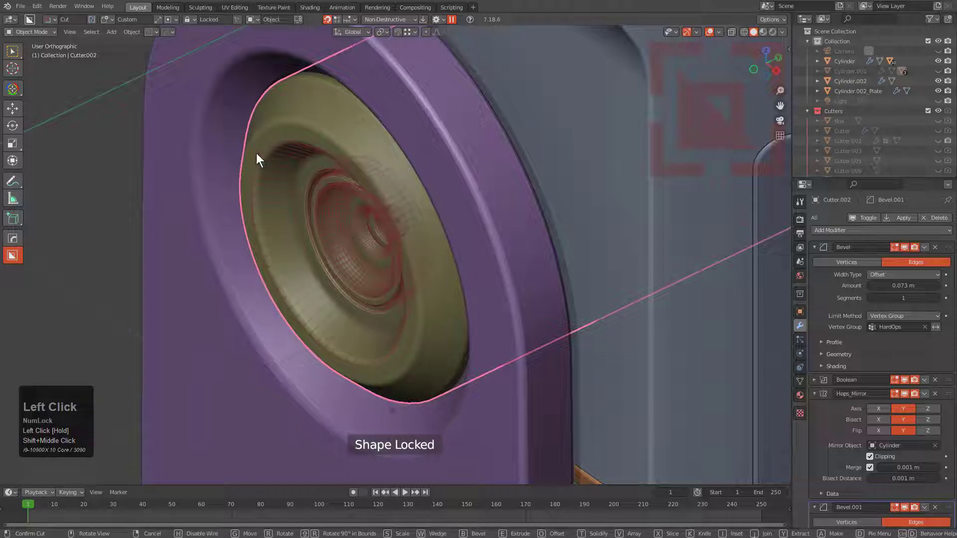
{"action": "left_click_drag", "start_coordinate": [303, 149], "coordinate": [428, 288]}
{"action": "scroll", "coordinate": [458, 283], "scroll_direction": "down", "scroll_amount": 3}
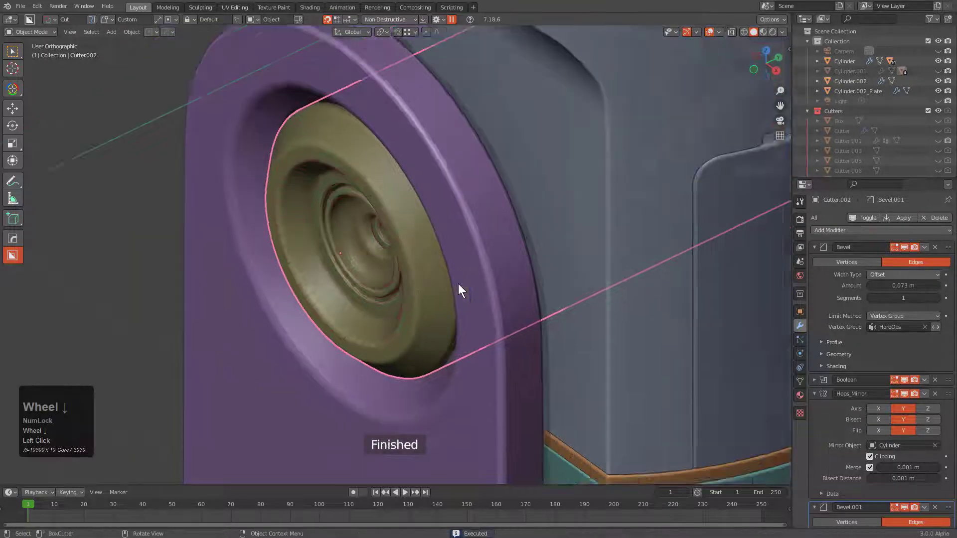
Deselect everything and review the detailed pin and the whole device, switching to Material Preview.
{"action": "middle_click_drag", "start_coordinate": [489, 289], "coordinate": [478, 267]}
{"action": "key", "text": "alt+a"}
{"action": "scroll", "coordinate": [504, 236], "scroll_direction": "down", "scroll_amount": 2}
{"action": "mouse_move", "coordinate": [479, 267]}
{"action": "middle_mouse_down"}
{"action": "mouse_move", "coordinate": [399, 254]}
{"action": "mouse_move", "coordinate": [505, 286]}
{"action": "mouse_move", "coordinate": [489, 273]}
{"action": "mouse_move", "coordinate": [490, 259]}
{"action": "middle_mouse_up"}
{"action": "scroll", "coordinate": [506, 286], "scroll_direction": "down", "scroll_amount": 1}
{"action": "middle_click_drag", "start_coordinate": [490, 259], "coordinate": [523, 272]}
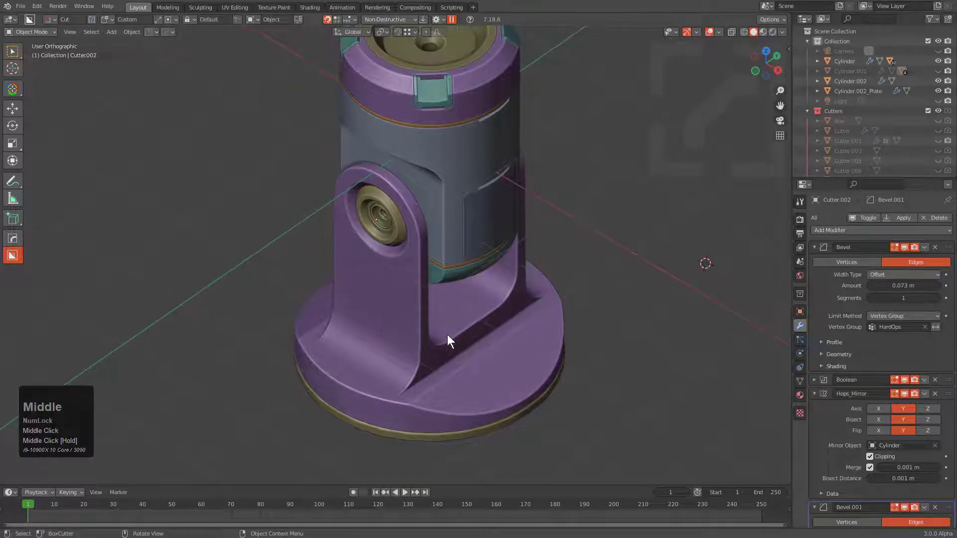
{"action": "middle_click_drag", "start_coordinate": [448, 336], "coordinate": [742, 51]}
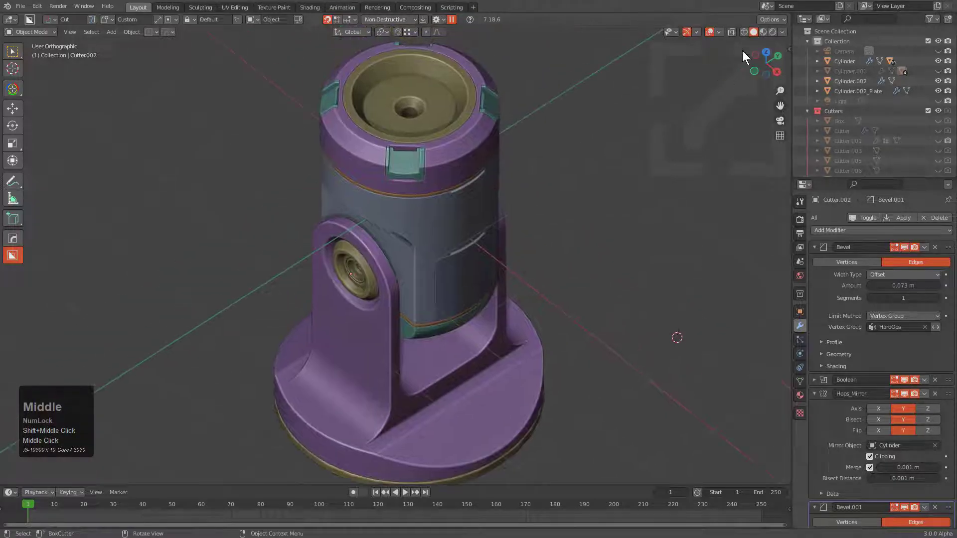
{"action": "left_click", "coordinate": [763, 31]}
{"action": "mouse_move", "coordinate": [533, 261]}
{"action": "middle_mouse_down"}
{"action": "mouse_move", "coordinate": [495, 262]}
{"action": "mouse_move", "coordinate": [509, 237]}
{"action": "mouse_move", "coordinate": [485, 231]}
{"action": "mouse_move", "coordinate": [465, 177]}
{"action": "mouse_move", "coordinate": [481, 226]}
{"action": "middle_mouse_up"}
Reset the 3D cursor to the world origin and add a mesh cylinder there.
{"action": "scroll", "coordinate": [509, 237], "scroll_direction": "down", "scroll_amount": 2, "text": "shift"}
{"action": "key", "text": "shift+c"}
{"action": "key", "text": "shift+a"}
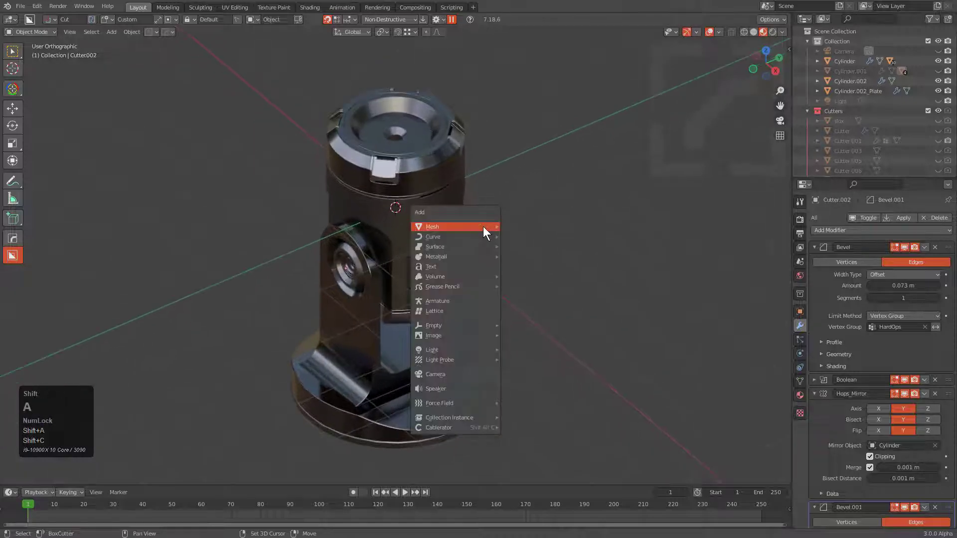
{"action": "mouse_move", "coordinate": [492, 225]}
{"action": "left_click", "coordinate": [534, 293]}
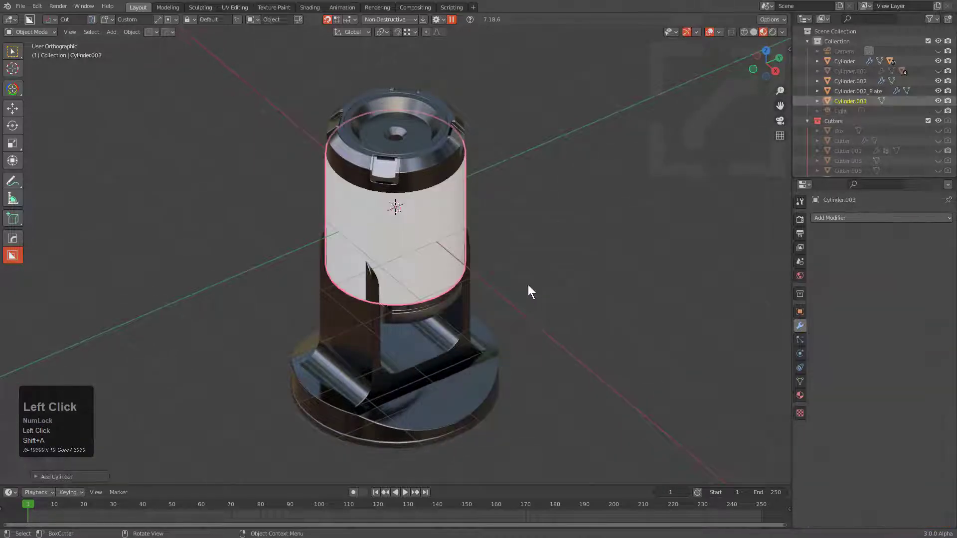
Narrow the cylinder on X and Y only and raise it along Z above the device's top.
{"action": "middle_click_drag", "start_coordinate": [528, 285], "coordinate": [464, 268]}
{"action": "key", "text": "s"}
{"action": "key", "text": "shift+z"}
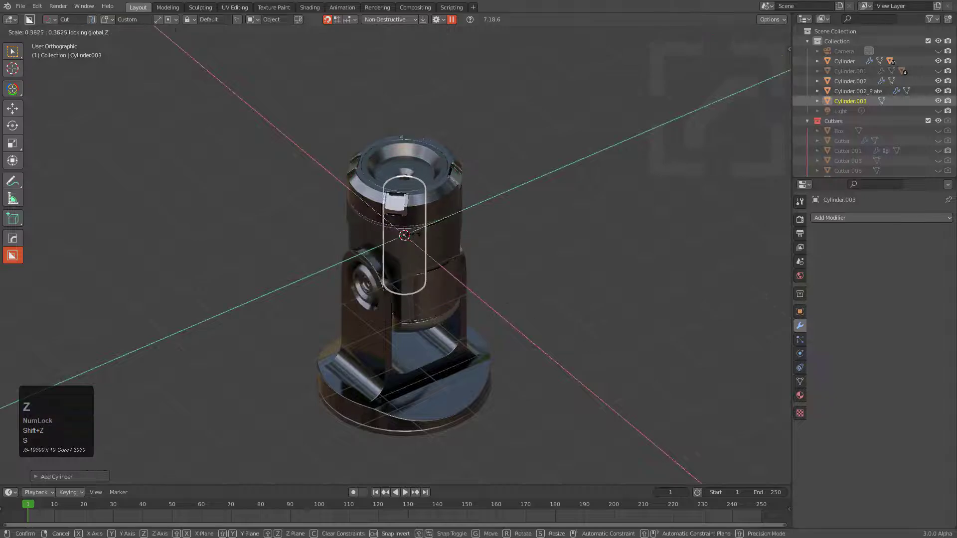
{"action": "left_click", "coordinate": [461, 299]}
{"action": "key", "text": "g"}
{"action": "key", "text": "z"}
{"action": "left_click", "coordinate": [463, 213]}
Thin the cylinder further on X and Y and stretch it along Z into a long slender rod.
{"action": "key", "text": "s"}
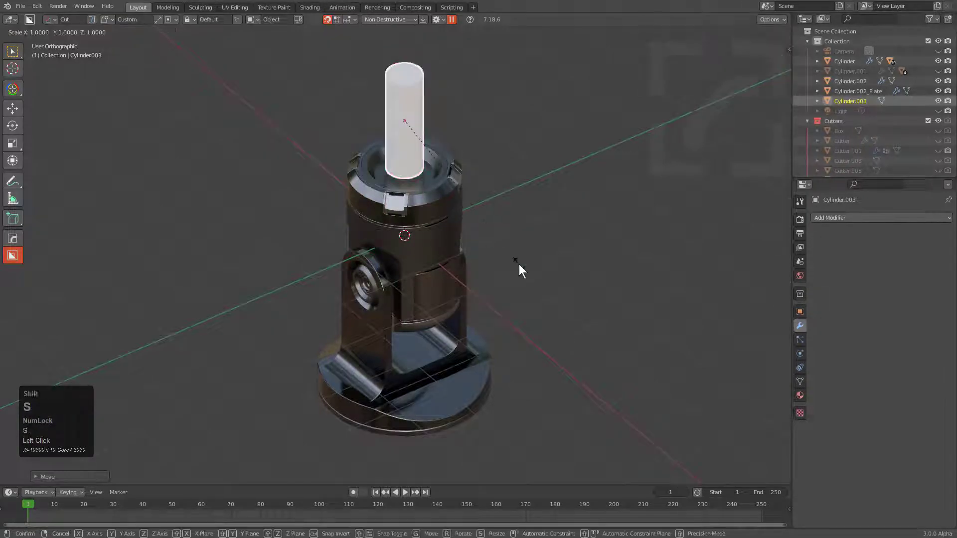
{"action": "key", "text": "shift+z"}
{"action": "left_click", "coordinate": [426, 160]}
{"action": "key", "text": "s"}
{"action": "key", "text": "z"}
{"action": "left_click", "coordinate": [453, 208]}
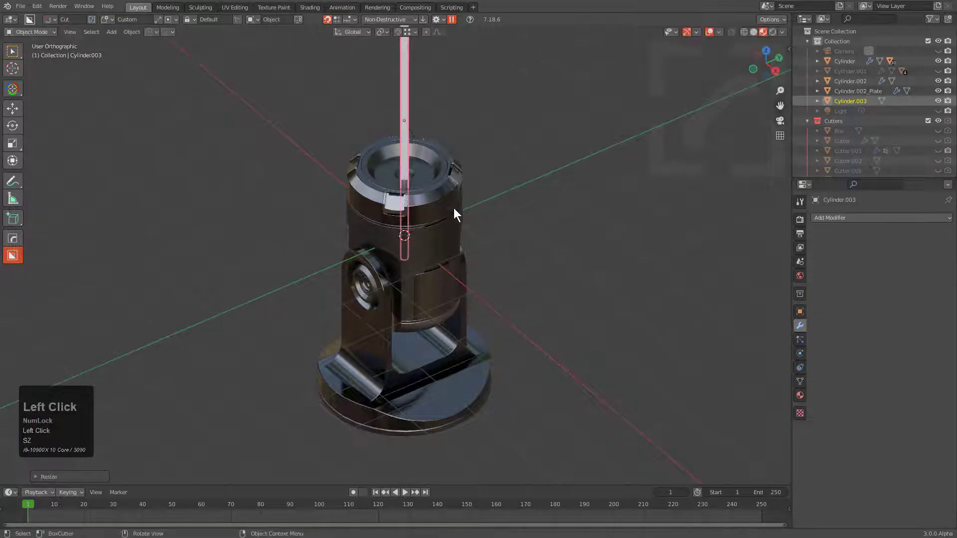
{"action": "scroll", "coordinate": [452, 267], "scroll_direction": "down", "scroll_amount": 3}
{"action": "key", "text": "s"}
{"action": "key", "text": "z"}
{"action": "left_click", "coordinate": [454, 215]}
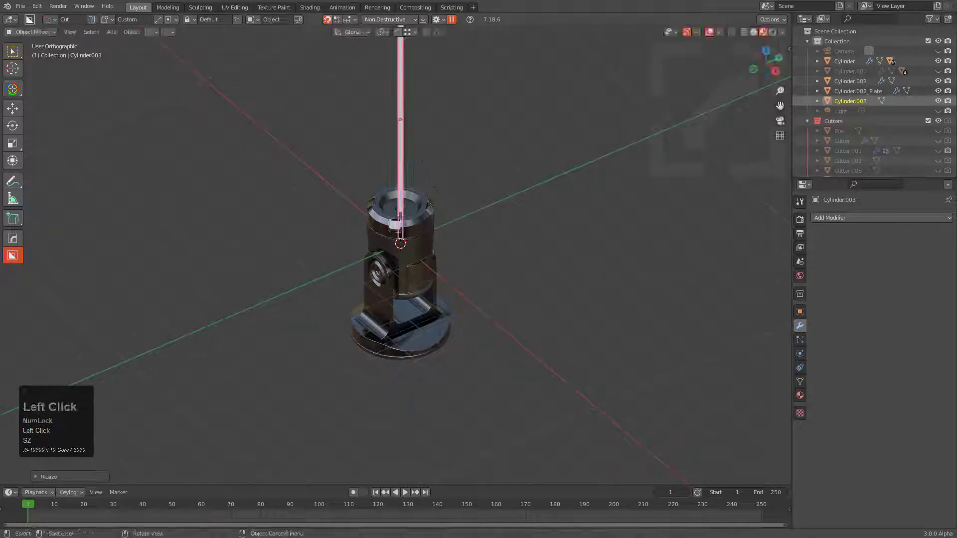
Move the rod along Z until its lower end sits in the device's top recess, and lengthen it slightly.
{"action": "key", "text": "g"}
{"action": "key", "text": "z"}
{"action": "left_click", "coordinate": [472, 235]}
{"action": "middle_click_drag", "start_coordinate": [454, 215], "coordinate": [462, 279], "text": "shift"}
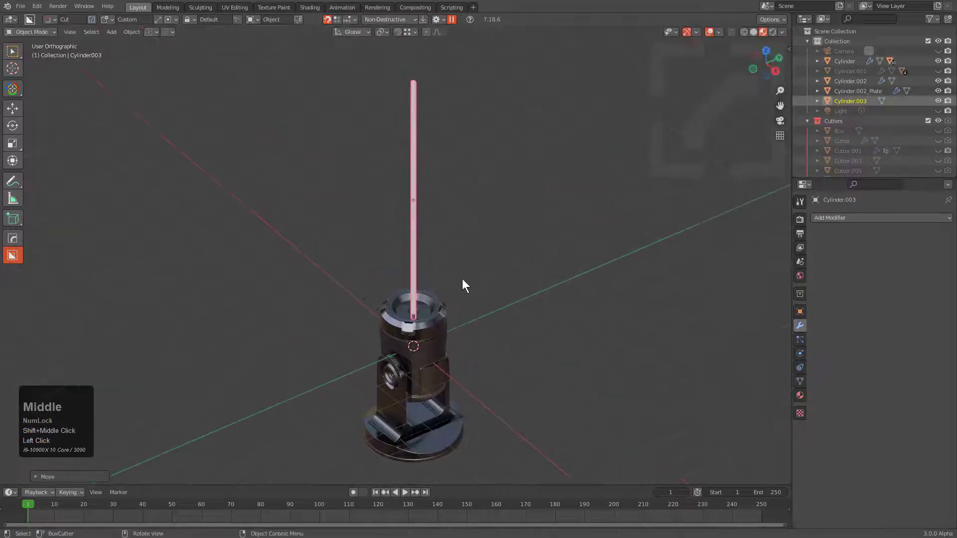
{"action": "key", "text": "g"}
{"action": "key", "text": "z"}
{"action": "left_click", "coordinate": [466, 270]}
{"action": "key", "text": "g"}
{"action": "key", "text": "z"}
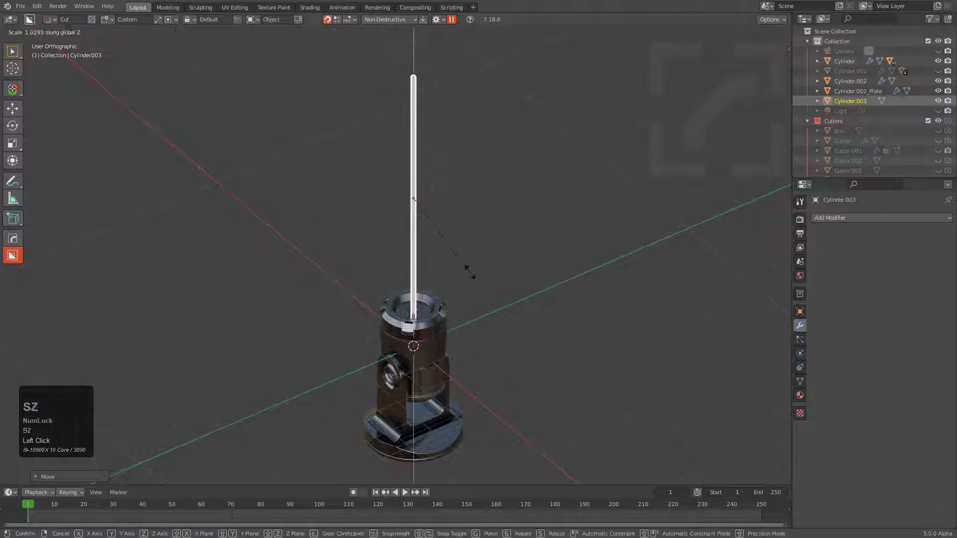
{"action": "left_click", "coordinate": [472, 275]}
Sharpen the rod with HardOps and raise its upper end along Z while its base stays in the top recess.
{"action": "key", "text": "q"}
{"action": "middle_click_drag", "start_coordinate": [487, 192], "coordinate": [397, 208]}
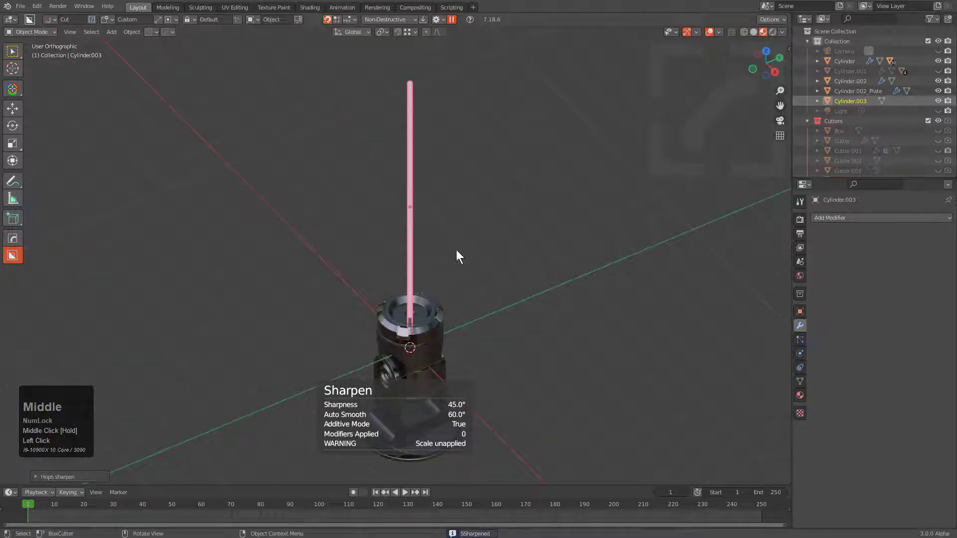
{"action": "key", "text": "g"}
{"action": "key", "text": "z"}
{"action": "left_click", "coordinate": [469, 270]}
{"action": "key", "text": "g"}
{"action": "key", "text": "z"}
{"action": "left_click", "coordinate": [474, 266]}
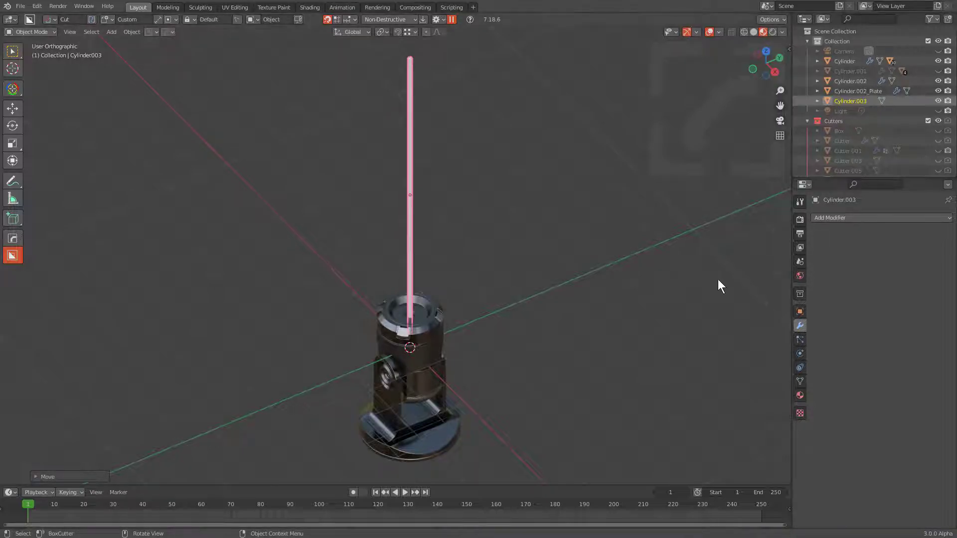
Unwrap the whole rod mesh with Project from View in the right orthographic view.
{"action": "middle_click_drag", "start_coordinate": [512, 264], "coordinate": [485, 247]}
{"action": "key", "text": "Tab"}
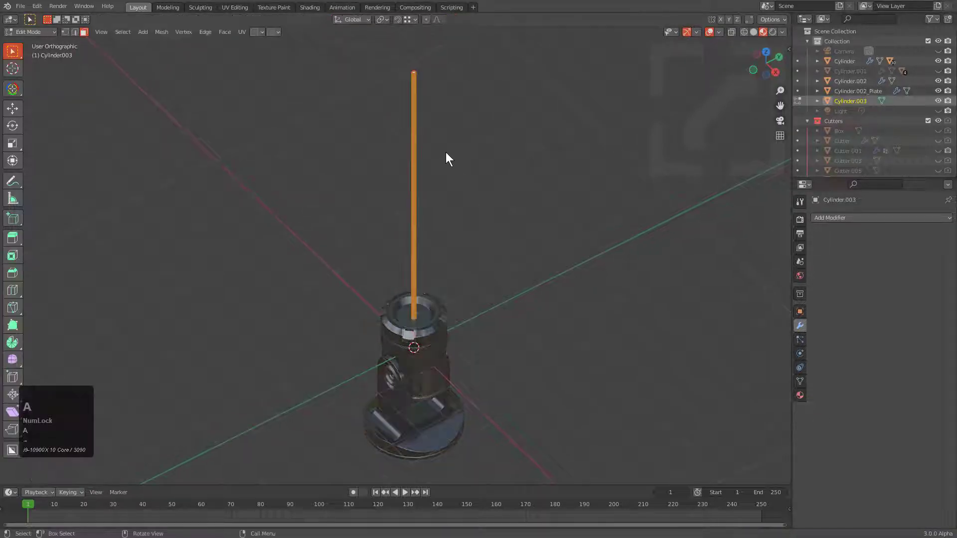
{"action": "middle_click_drag", "start_coordinate": [446, 159], "coordinate": [498, 237]}
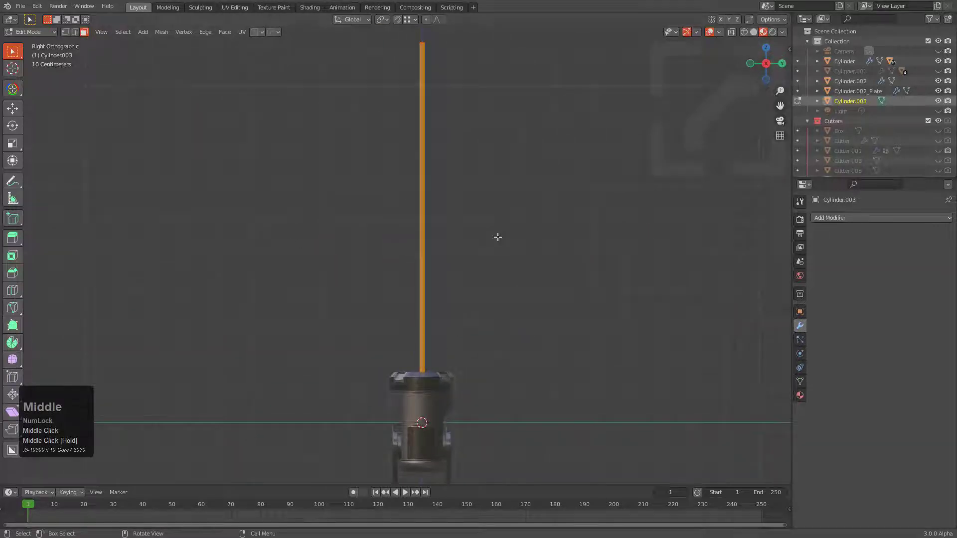
{"action": "key", "text": "u"}
{"action": "left_click", "coordinate": [498, 238]}
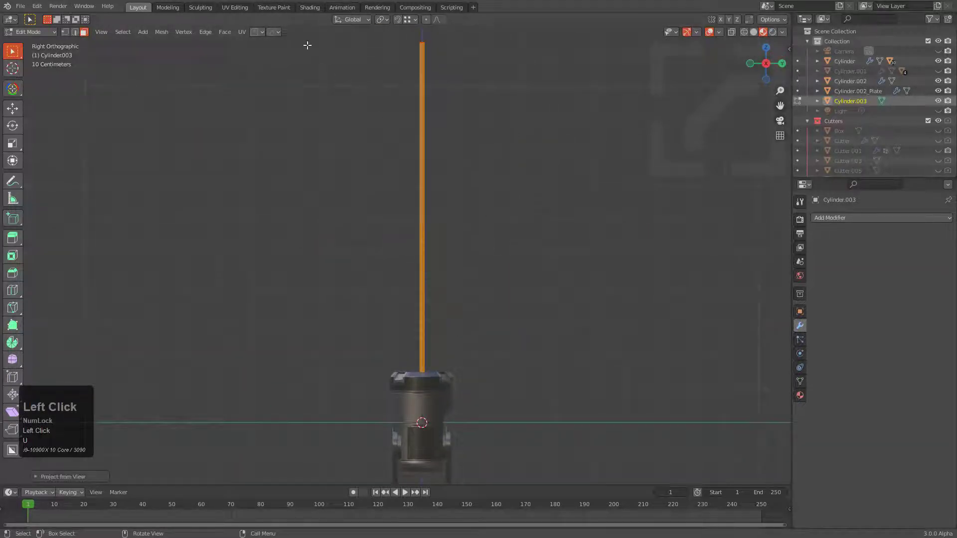
Rotate the rod's UVs 90 degrees, then scale and position them to span the full width of the UV square.
{"action": "left_click", "coordinate": [239, 7]}
{"action": "scroll", "coordinate": [209, 294], "scroll_direction": "up", "scroll_amount": 4}
{"action": "type", "text": "a"}
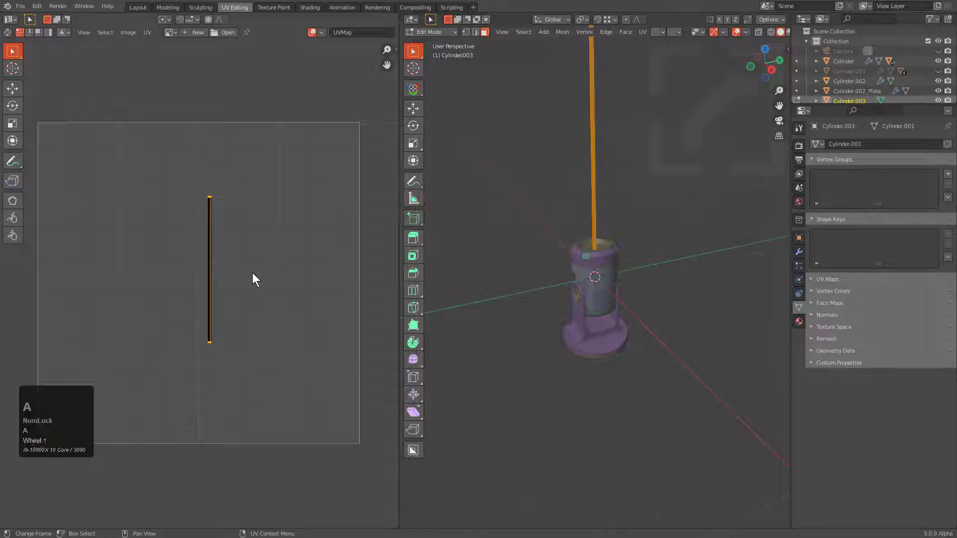
{"action": "type", "text": "r90"}
{"action": "key", "text": "KP_Enter"}
{"action": "key", "text": "s"}
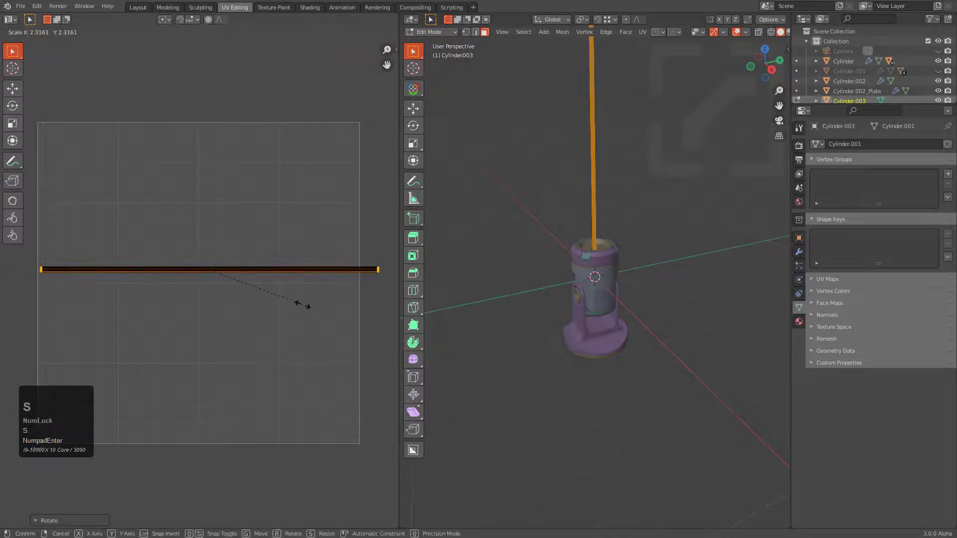
{"action": "left_click", "coordinate": [285, 304]}
{"action": "key", "text": "g"}
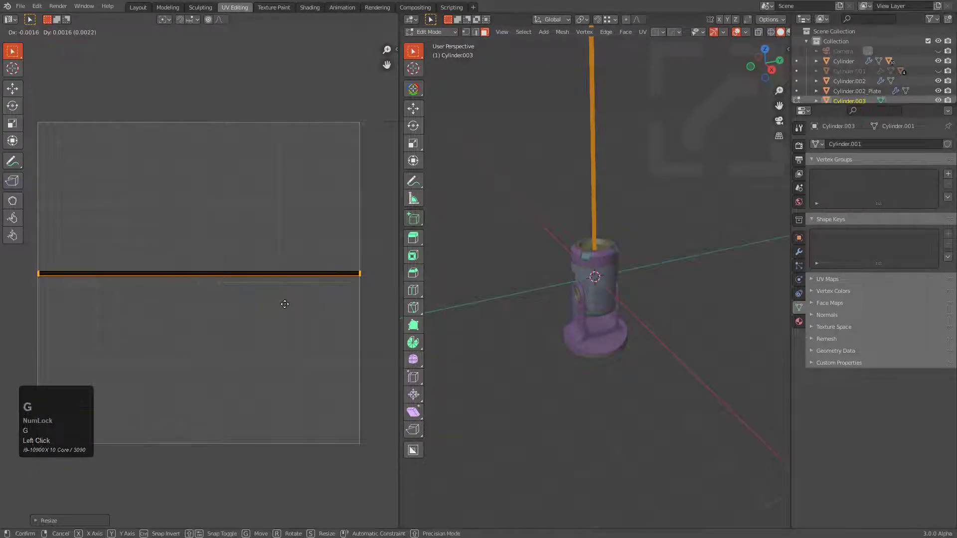
{"action": "left_click", "coordinate": [284, 304]}
{"action": "key", "text": "Tab"}
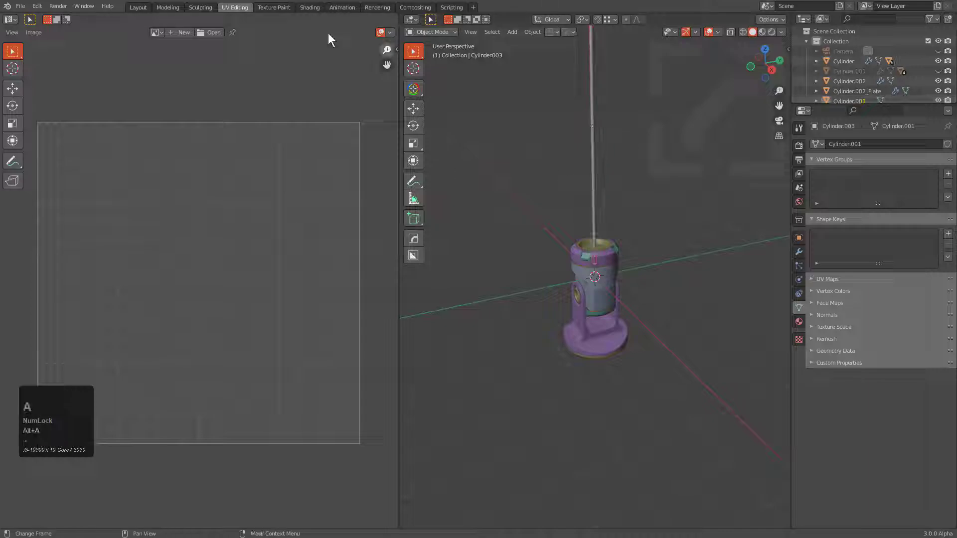
Set up the Shading workspace with the rod selected and create a new node-based material for it.
{"action": "left_click", "coordinate": [139, 7]}
{"action": "middle_click_drag", "start_coordinate": [461, 199], "coordinate": [429, 150]}
{"action": "left_click", "coordinate": [436, 150]}
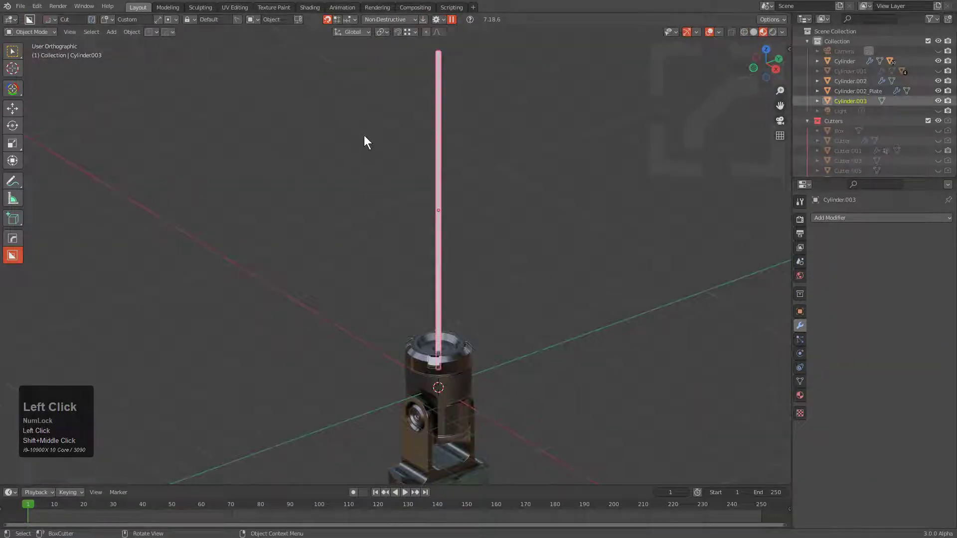
{"action": "left_click", "coordinate": [307, 9]}
{"action": "left_click", "coordinate": [484, 313]}
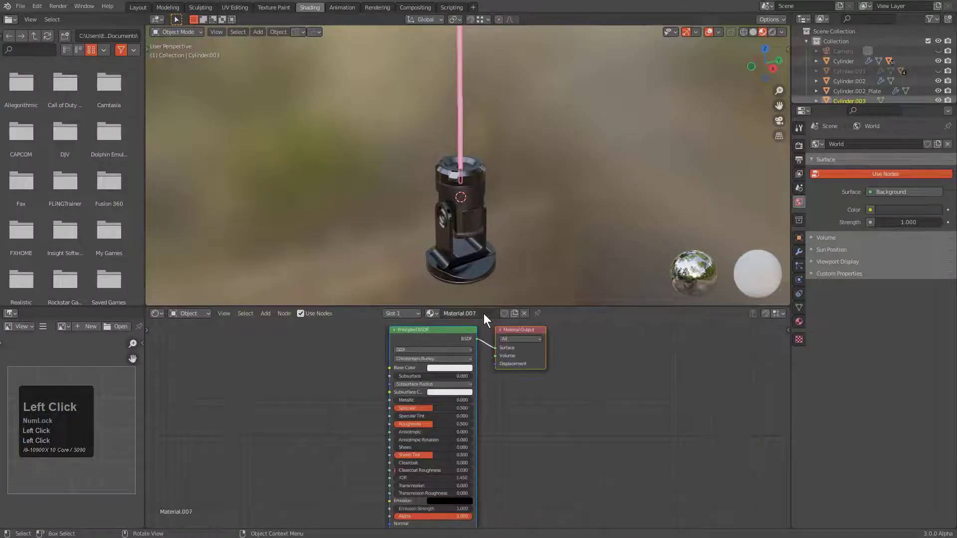
{"action": "scroll", "coordinate": [462, 163], "scroll_direction": "up", "scroll_amount": 3}
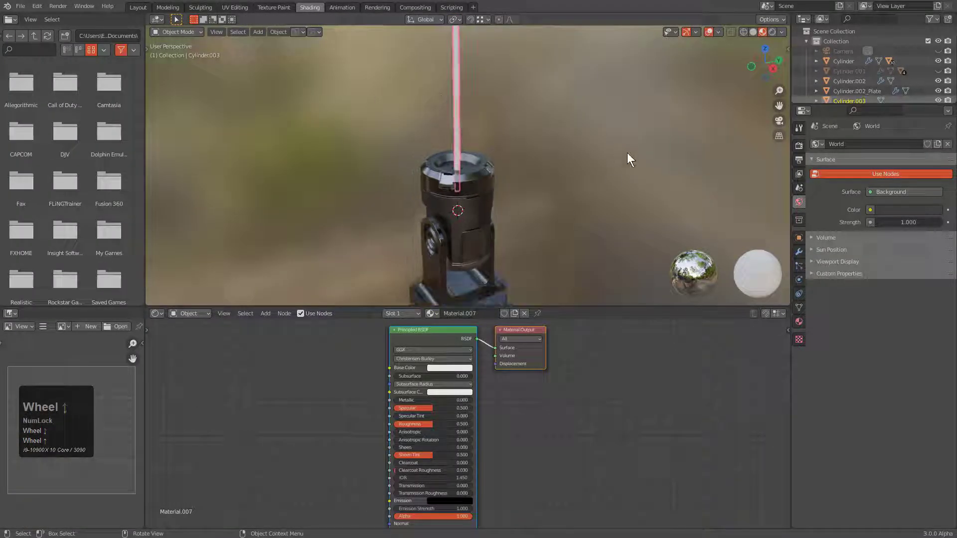
Lower the viewport shading's World Opacity until the HDRI background is hidden, keeping Scene World off.
{"action": "left_click", "coordinate": [782, 32]}
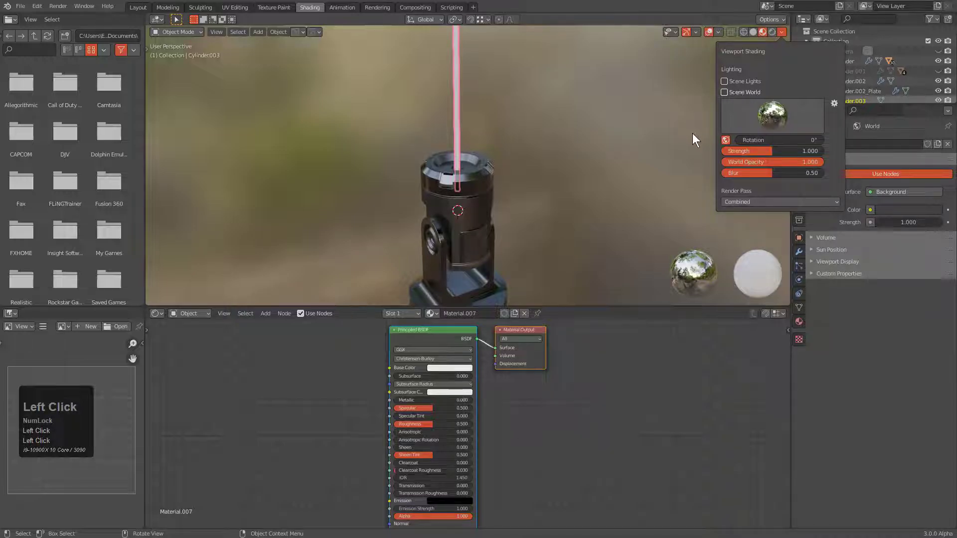
{"action": "left_click", "coordinate": [725, 91]}
{"action": "left_click", "coordinate": [782, 32]}
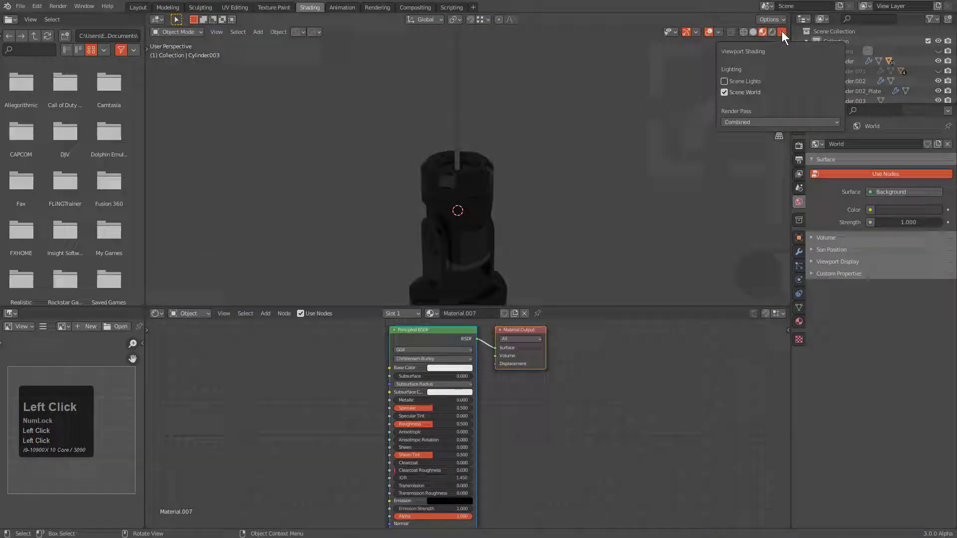
{"action": "left_click", "coordinate": [733, 92]}
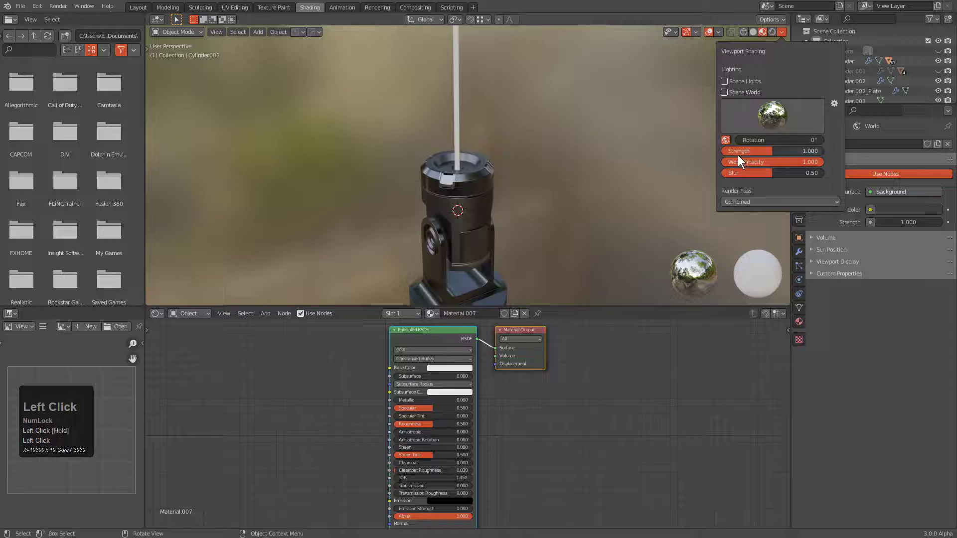
{"action": "left_click_drag", "start_coordinate": [738, 161], "coordinate": [723, 161]}
{"action": "scroll", "coordinate": [489, 162], "scroll_direction": "down", "scroll_amount": 3}
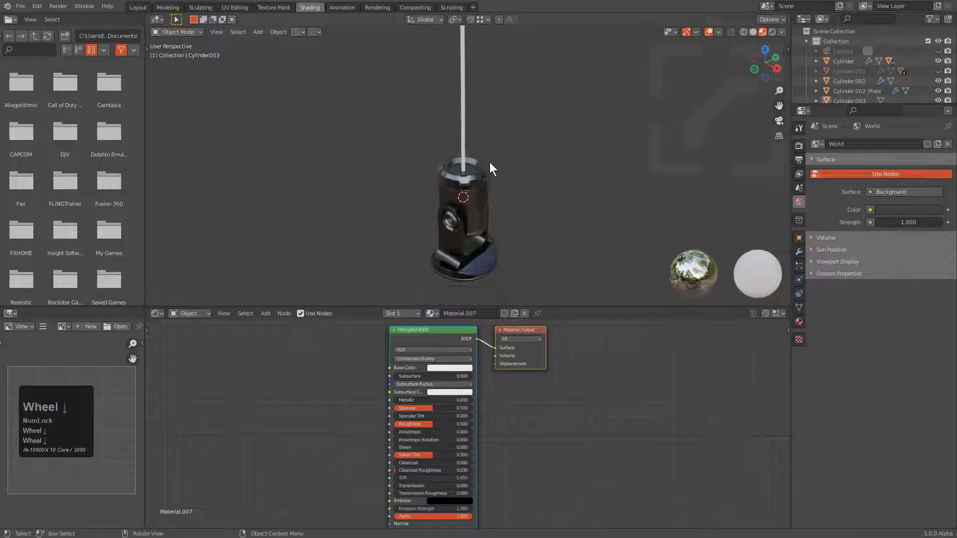
{"action": "middle_click_drag", "start_coordinate": [482, 93], "coordinate": [489, 160], "text": "shift"}
{"action": "scroll", "coordinate": [489, 161], "scroll_direction": "down", "scroll_amount": 2}
Delete the Principled BSDF from the rod's material and place a Texture Coordinate node at the start of the node tree.
{"action": "middle_click_drag", "start_coordinate": [437, 339], "coordinate": [585, 369]}
{"action": "left_click", "coordinate": [584, 369]}
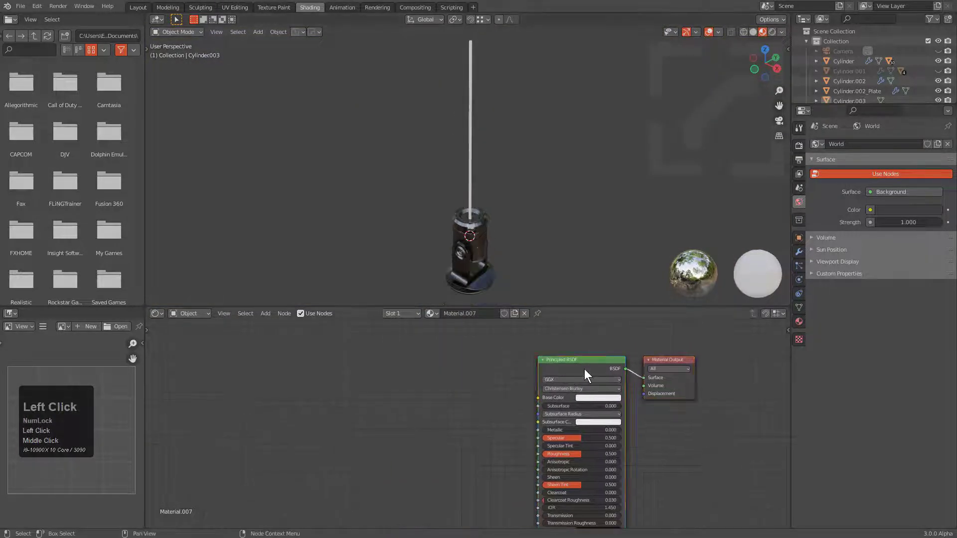
{"action": "key", "text": "x"}
{"action": "left_click_drag", "start_coordinate": [665, 360], "coordinate": [680, 361]}
{"action": "left_click", "coordinate": [513, 383]}
{"action": "key", "text": "shift+a"}
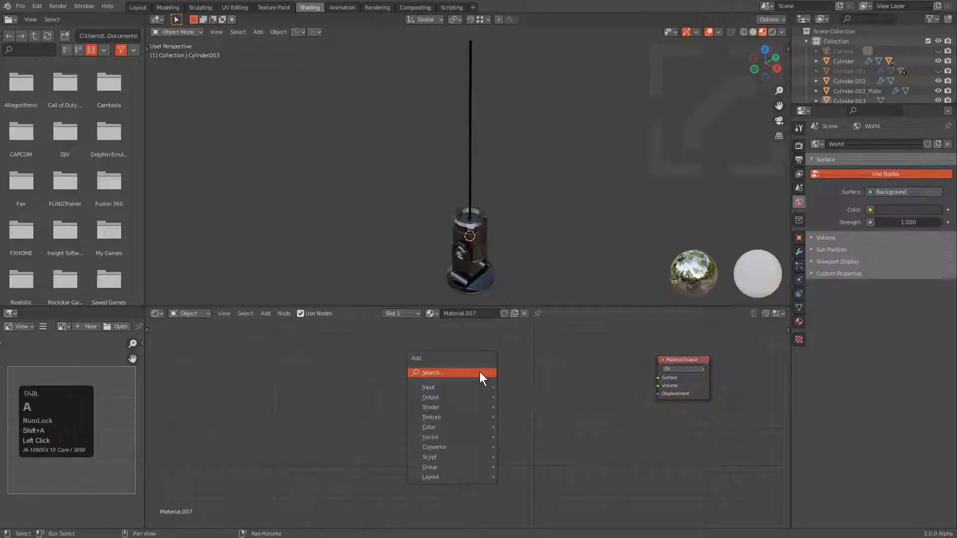
{"action": "mouse_move", "coordinate": [443, 387]}
{"action": "left_click", "coordinate": [528, 331]}
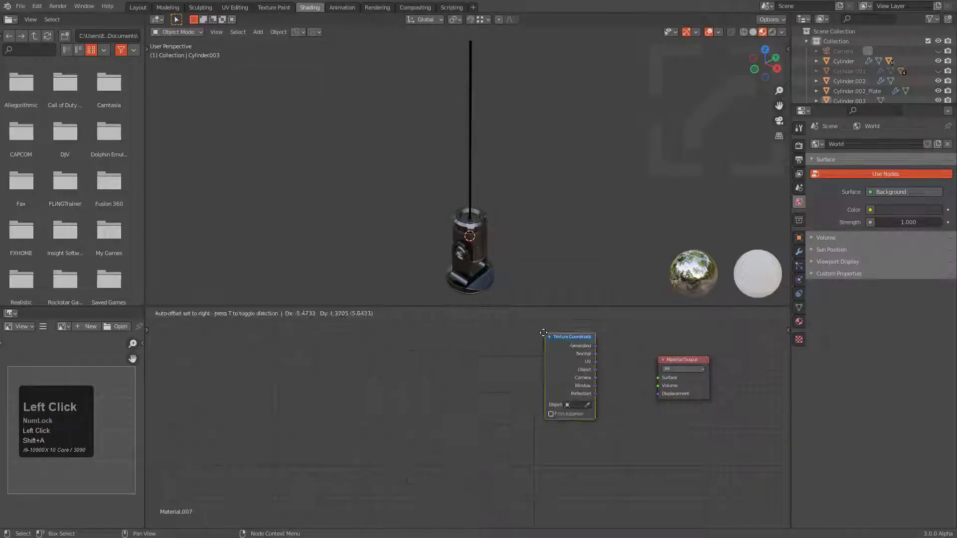
{"action": "left_click", "coordinate": [415, 367]}
Add a linear Gradient Texture driven by the UV coordinates and preview it on the rod.
{"action": "key", "text": "shift+a"}
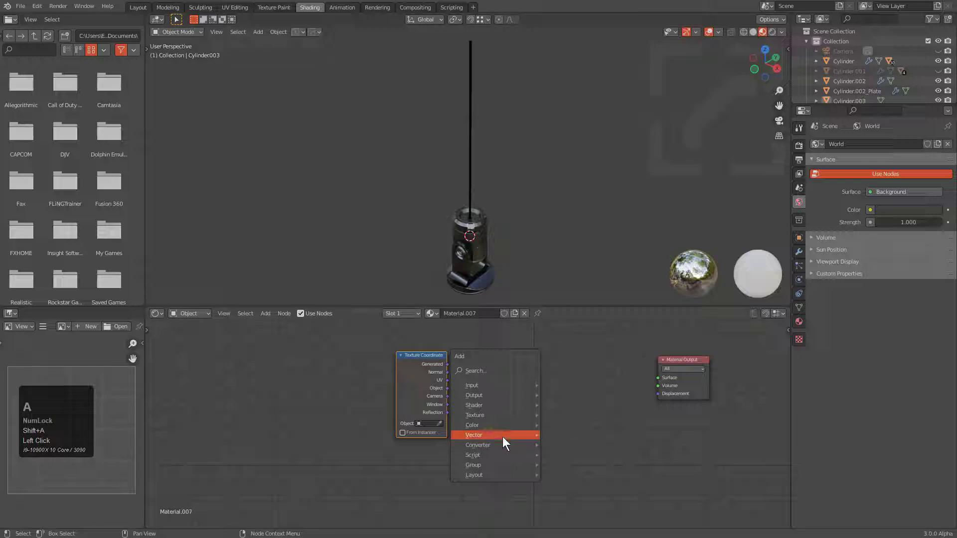
{"action": "mouse_move", "coordinate": [515, 417]}
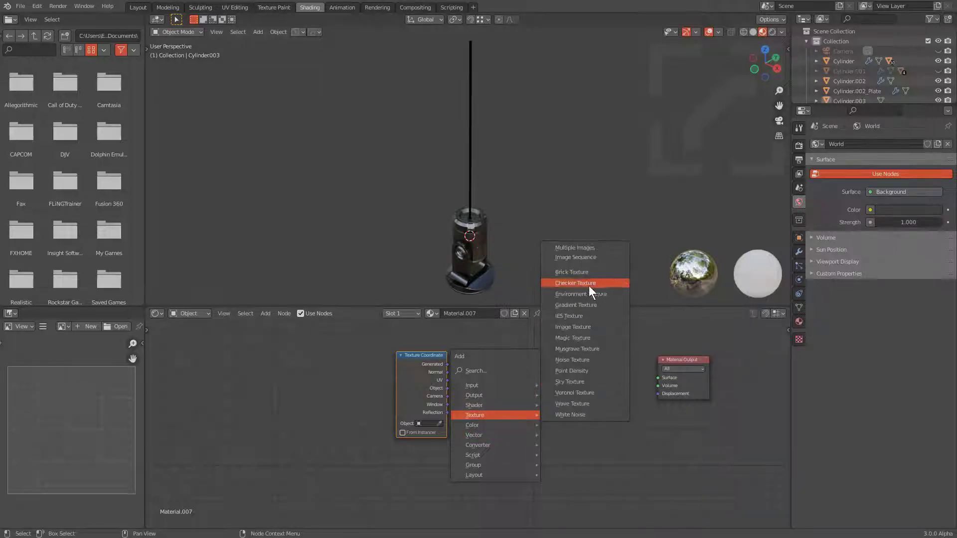
{"action": "left_click", "coordinate": [578, 305]}
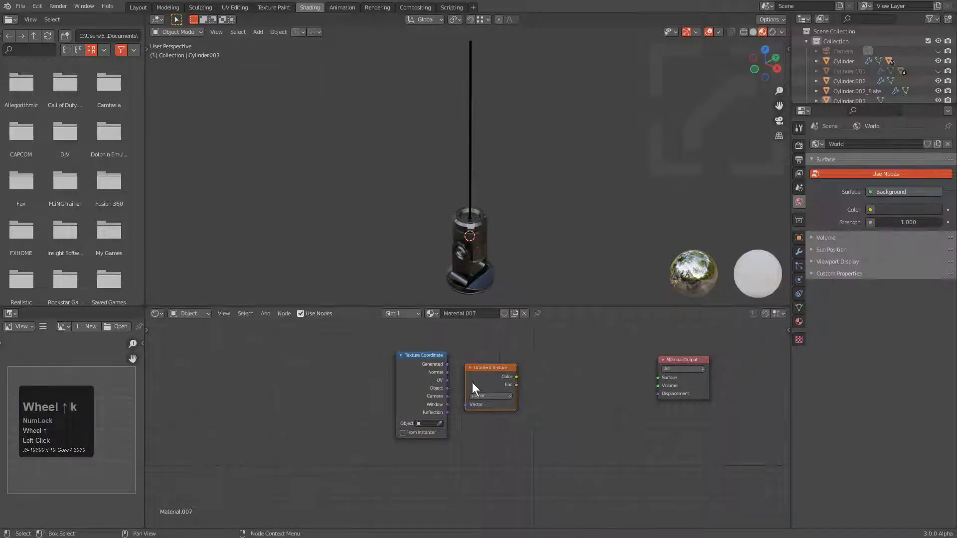
{"action": "scroll", "coordinate": [471, 382], "scroll_direction": "up", "scroll_amount": 2}
{"action": "left_click_drag", "start_coordinate": [444, 369], "coordinate": [463, 398]}
{"action": "left_click", "coordinate": [497, 371], "text": "ctrl+shift"}
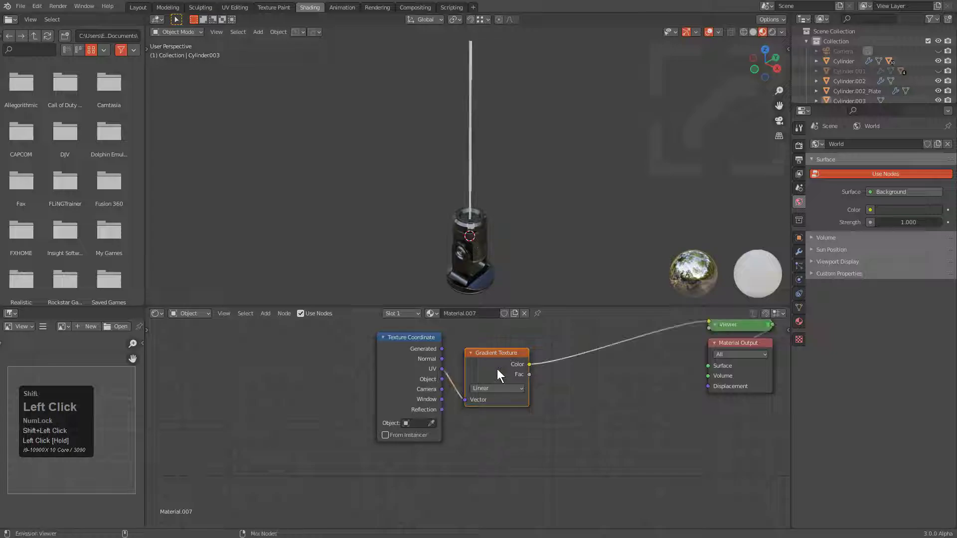
{"action": "scroll", "coordinate": [483, 181], "scroll_direction": "up", "scroll_amount": 2}
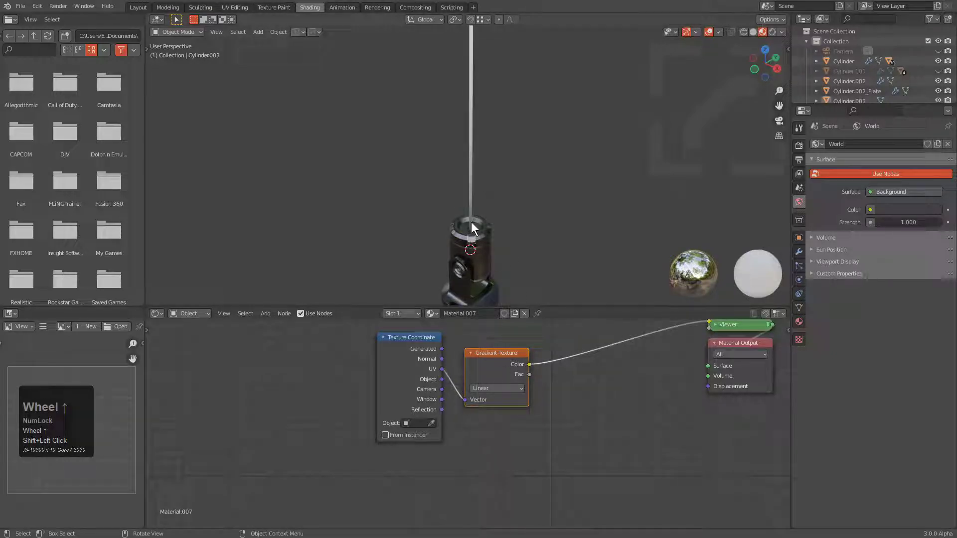
Insert a ColorRamp after the Gradient Texture and shift its black stop to about 0.205.
{"action": "key", "text": "shift+a"}
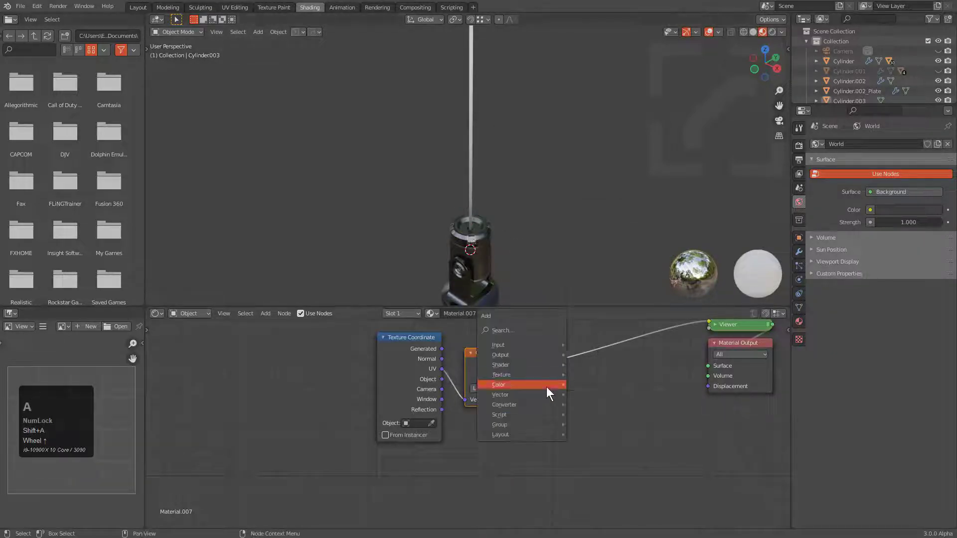
{"action": "left_click", "coordinate": [516, 404]}
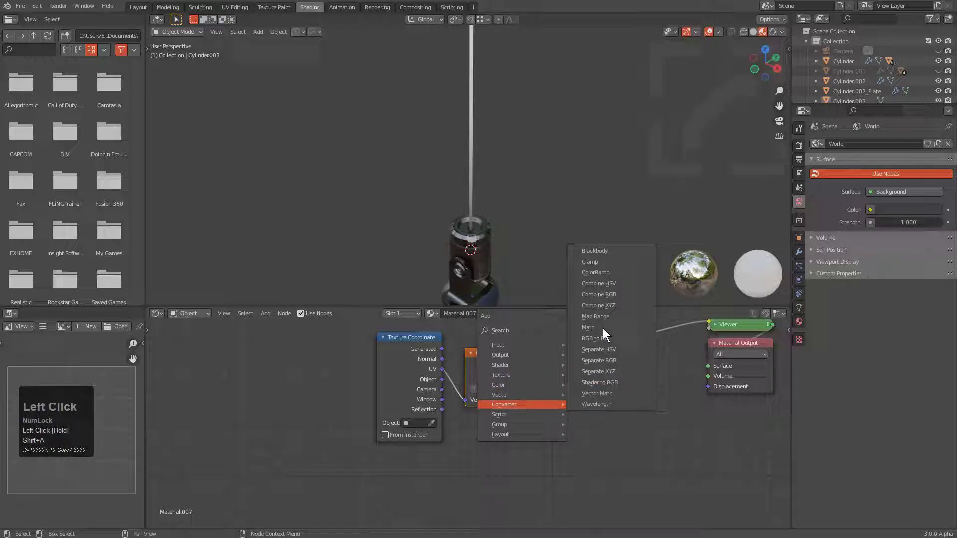
{"action": "left_click", "coordinate": [606, 276]}
{"action": "left_click", "coordinate": [572, 355]}
{"action": "middle_click_drag", "start_coordinate": [583, 378], "coordinate": [539, 421]}
{"action": "scroll", "coordinate": [539, 421], "scroll_direction": "up", "scroll_amount": 1}
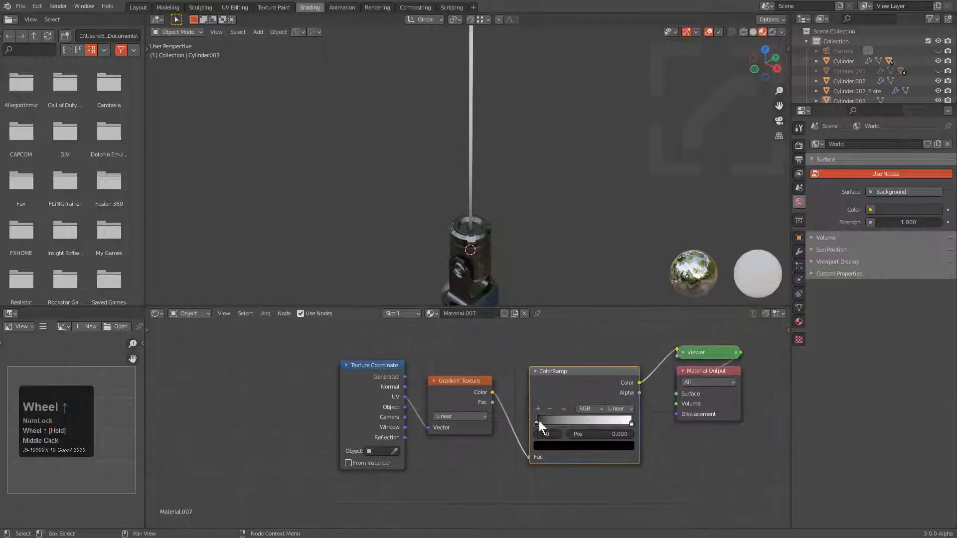
{"action": "left_click_drag", "start_coordinate": [537, 422], "coordinate": [558, 403]}
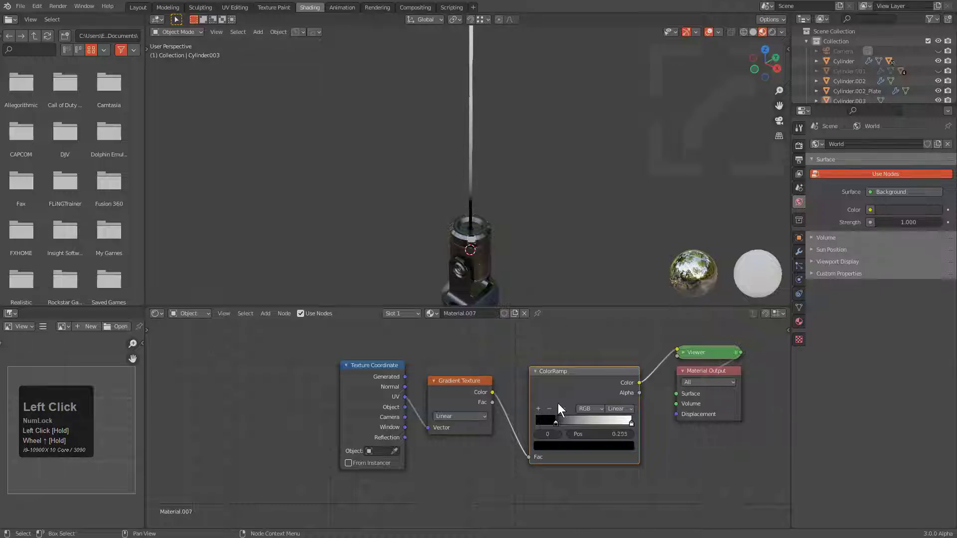
Move the Material Output farther along to make room and add a Transparent BSDF node.
{"action": "scroll", "coordinate": [554, 262], "scroll_direction": "down", "scroll_amount": 2}
{"action": "middle_click_drag", "start_coordinate": [599, 380], "coordinate": [545, 366]}
{"action": "left_click_drag", "start_coordinate": [657, 356], "coordinate": [779, 382]}
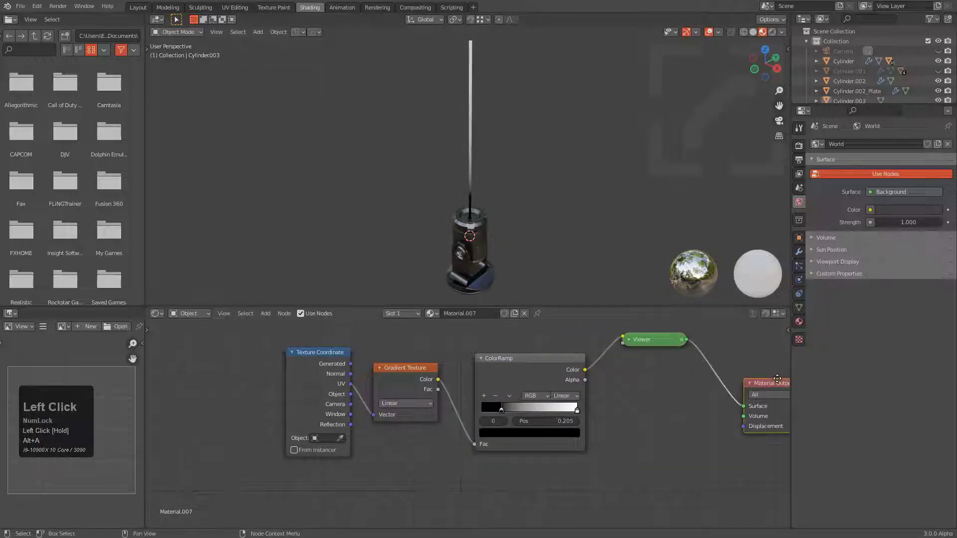
{"action": "middle_click_drag", "start_coordinate": [683, 397], "coordinate": [602, 367]}
{"action": "key", "text": "shift+a"}
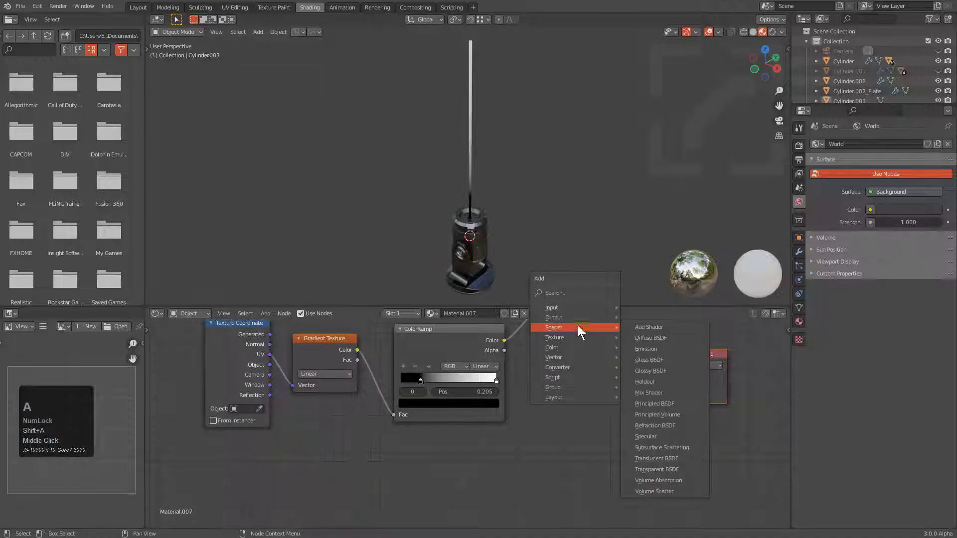
{"action": "left_click", "coordinate": [580, 327]}
{"action": "left_click", "coordinate": [659, 478]}
{"action": "key", "text": "Escape"}
Add a Mix Shader and connect the Transparent BSDF to its second Shader input.
{"action": "key", "text": "shift+a"}
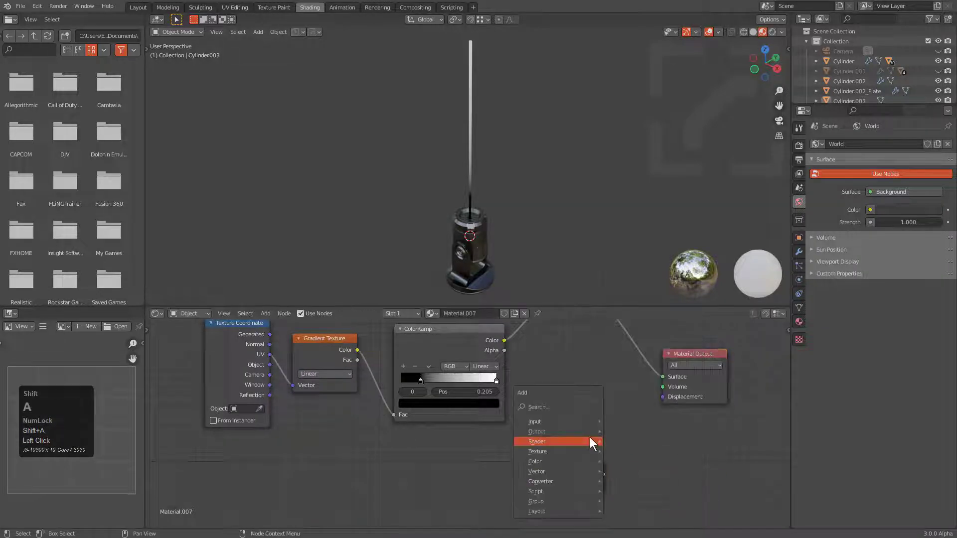
{"action": "mouse_move", "coordinate": [572, 444]}
{"action": "left_click", "coordinate": [632, 342]}
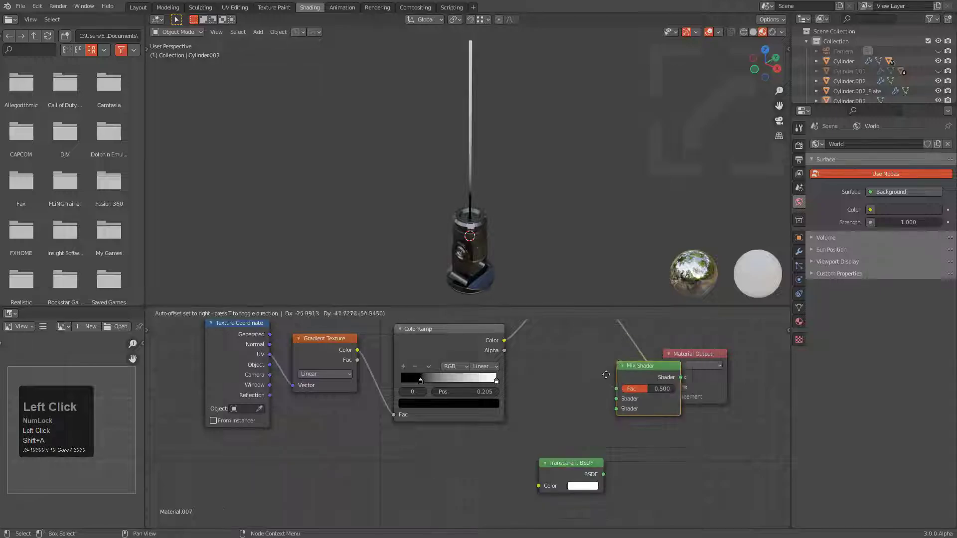
{"action": "left_click_drag", "start_coordinate": [604, 474], "coordinate": [610, 445]}
Add an Emission shader connected to the Mix Shader's first Shader input and move the Material Output clear of it.
{"action": "key", "text": "shift+a"}
{"action": "mouse_move", "coordinate": [565, 419]}
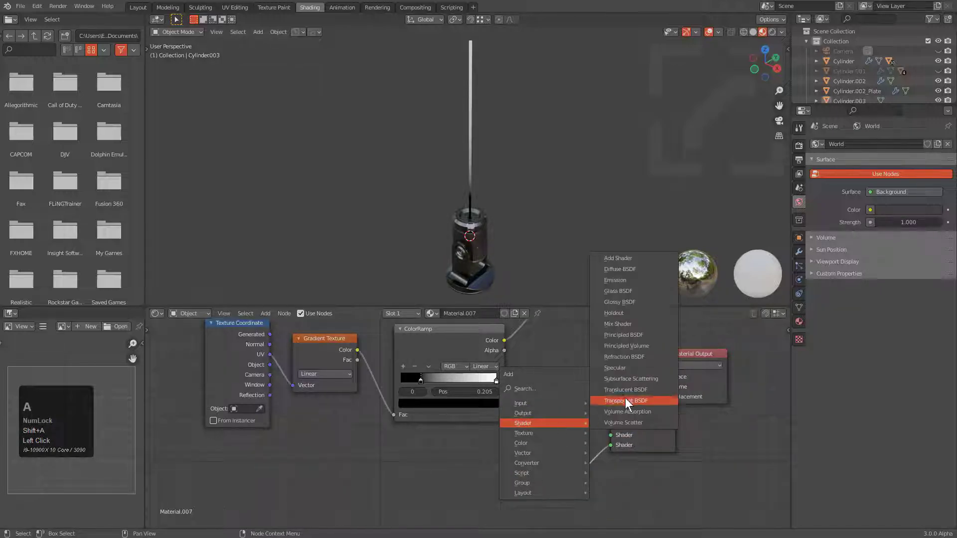
{"action": "left_click", "coordinate": [614, 281]}
{"action": "left_click", "coordinate": [558, 421]}
{"action": "left_click_drag", "start_coordinate": [579, 418], "coordinate": [641, 414]}
{"action": "left_click", "coordinate": [690, 358]}
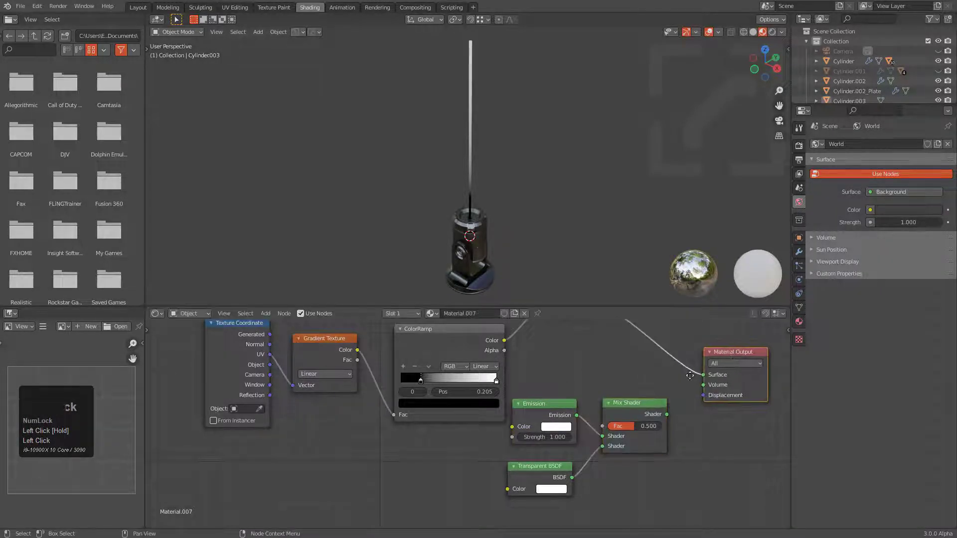
Drive the Mix Shader's Fac with the ColorRamp's Color and connect the Mix Shader to the Material Output's Surface.
{"action": "scroll", "coordinate": [575, 396], "scroll_direction": "down", "scroll_amount": 4}
{"action": "scroll", "coordinate": [550, 371], "scroll_direction": "up", "scroll_amount": 3}
{"action": "left_click_drag", "start_coordinate": [482, 340], "coordinate": [574, 419]}
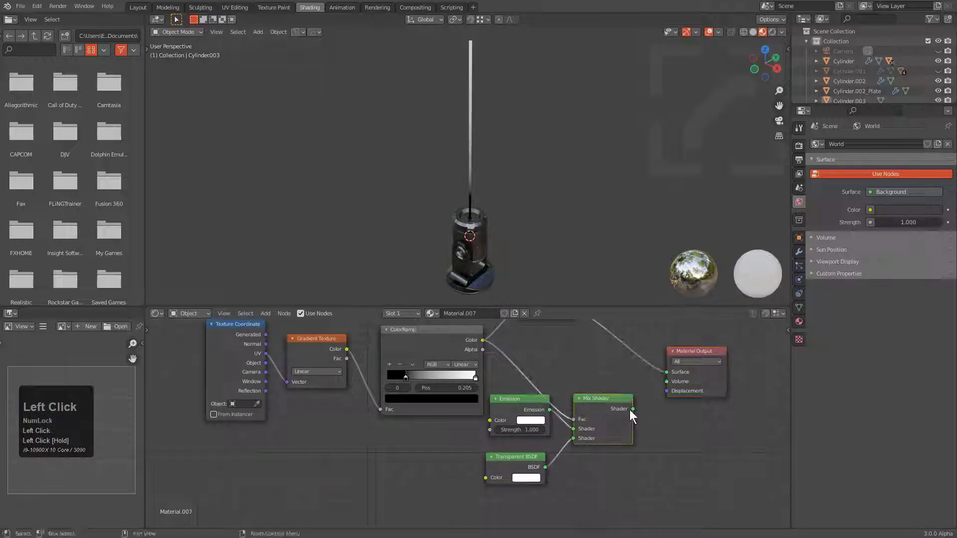
{"action": "left_click_drag", "start_coordinate": [630, 410], "coordinate": [667, 372]}
{"action": "middle_click_drag", "start_coordinate": [492, 195], "coordinate": [510, 196]}
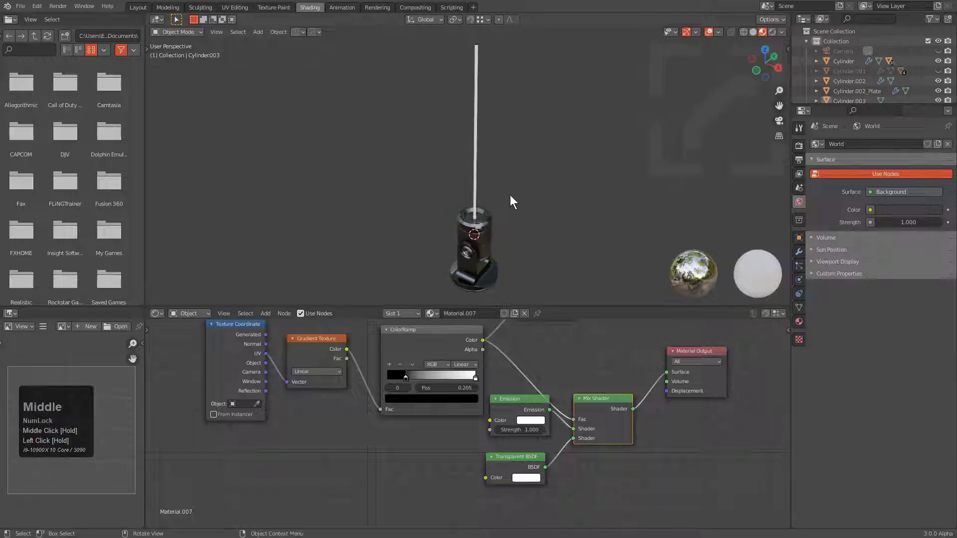
Set the beam material's blend mode to Alpha Blend and move the ColorRamp's black stop to about 0.08 and white stop to 0.805.
{"action": "left_click", "coordinate": [799, 321]}
{"action": "left_click", "coordinate": [879, 344]}
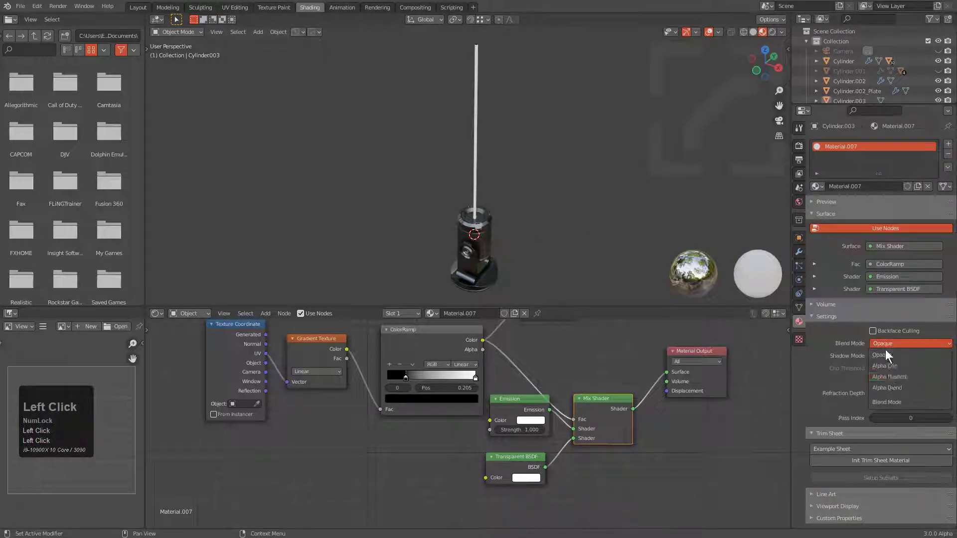
{"action": "left_click", "coordinate": [896, 387]}
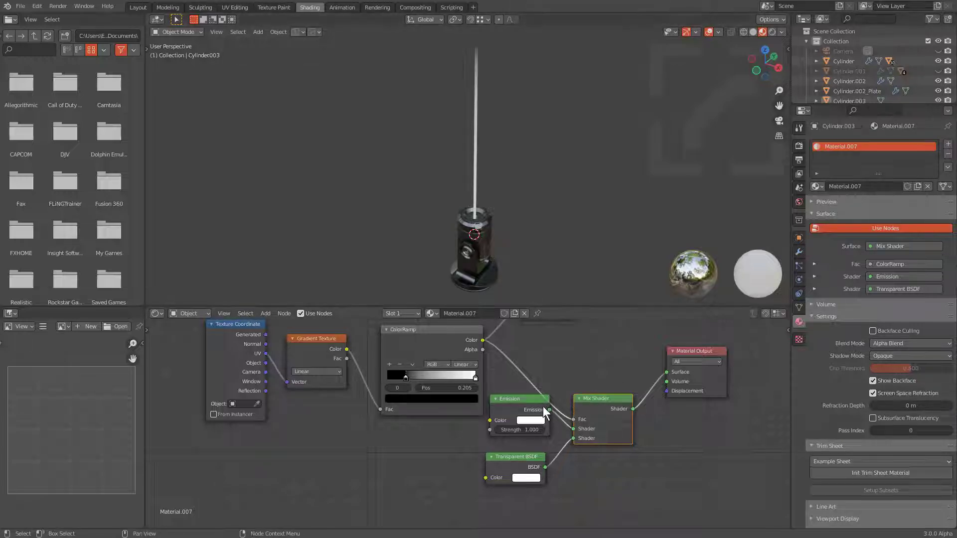
{"action": "mouse_move", "coordinate": [404, 377]}
{"action": "left_mouse_down"}
{"action": "mouse_move", "coordinate": [433, 376]}
{"action": "mouse_move", "coordinate": [399, 372]}
{"action": "mouse_move", "coordinate": [410, 376]}
{"action": "left_mouse_up"}
{"action": "left_click_drag", "start_coordinate": [474, 377], "coordinate": [450, 378]}
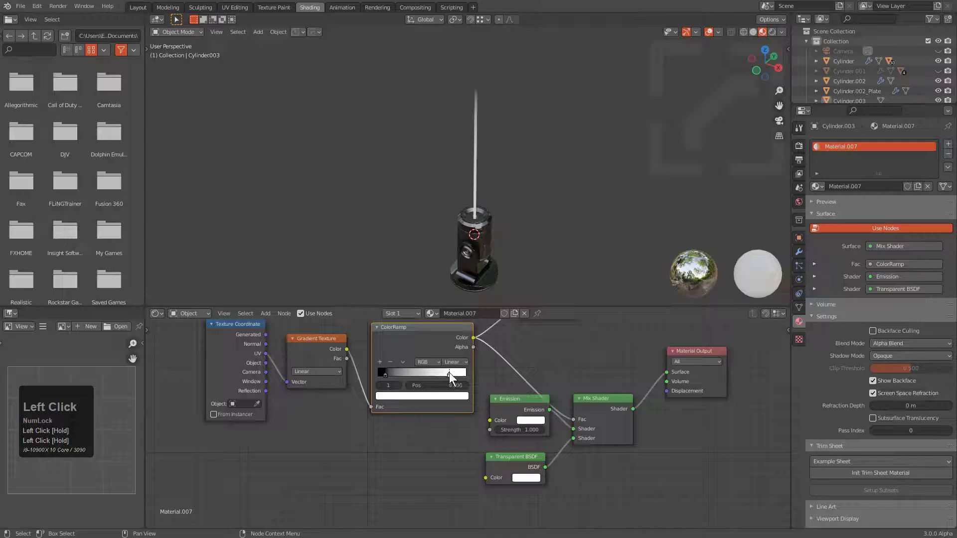
Make the Emission colour pure red (H 0, S 1, V 1) and set its strength to 11.9.
{"action": "left_click", "coordinate": [531, 420]}
{"action": "left_click_drag", "start_coordinate": [562, 359], "coordinate": [552, 361]}
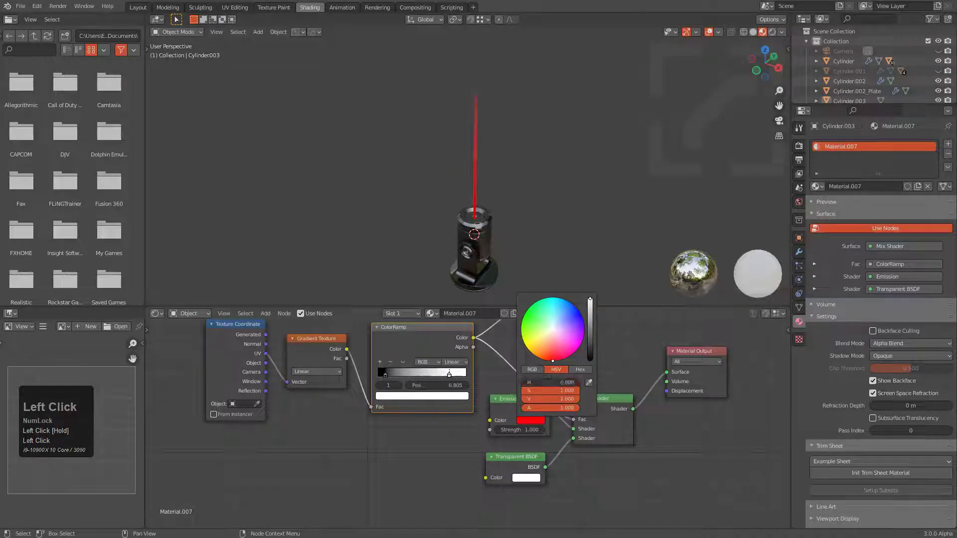
{"action": "left_click_drag", "start_coordinate": [521, 430], "coordinate": [571, 429]}
Enable Bloom for the viewport through the viewport adjustment tool.
{"action": "middle_click_drag", "start_coordinate": [497, 179], "coordinate": [500, 165]}
{"action": "key", "text": "alt+v"}
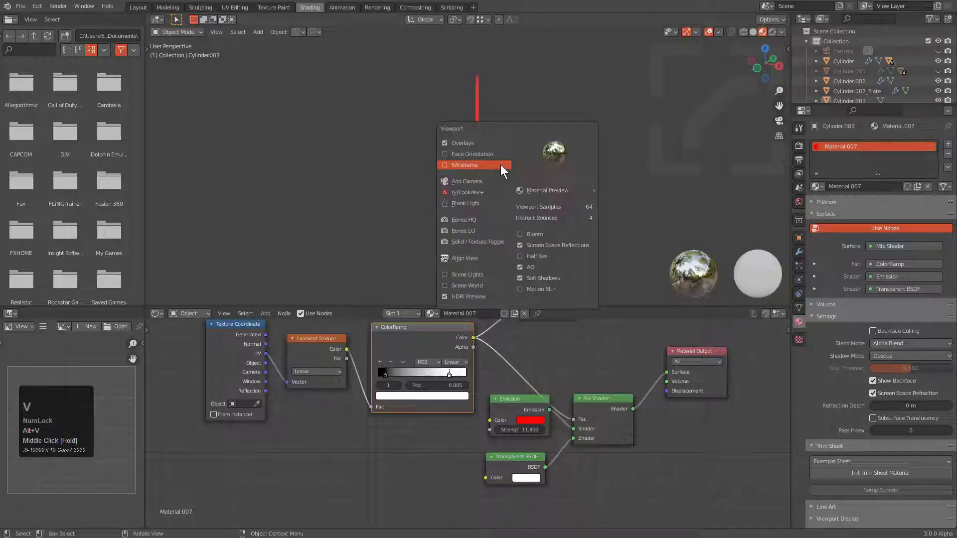
{"action": "key", "text": "v"}
{"action": "key", "text": "v"}
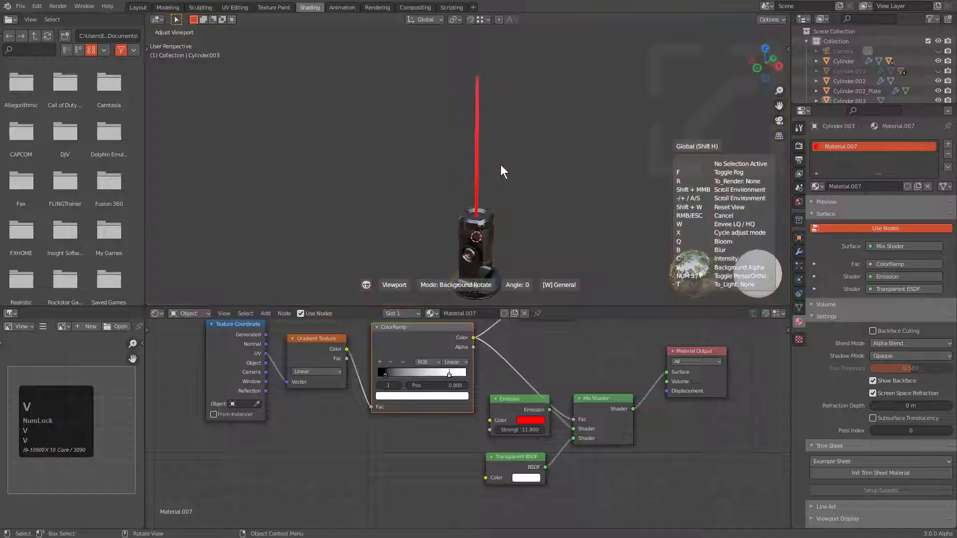
{"action": "key", "text": "q"}
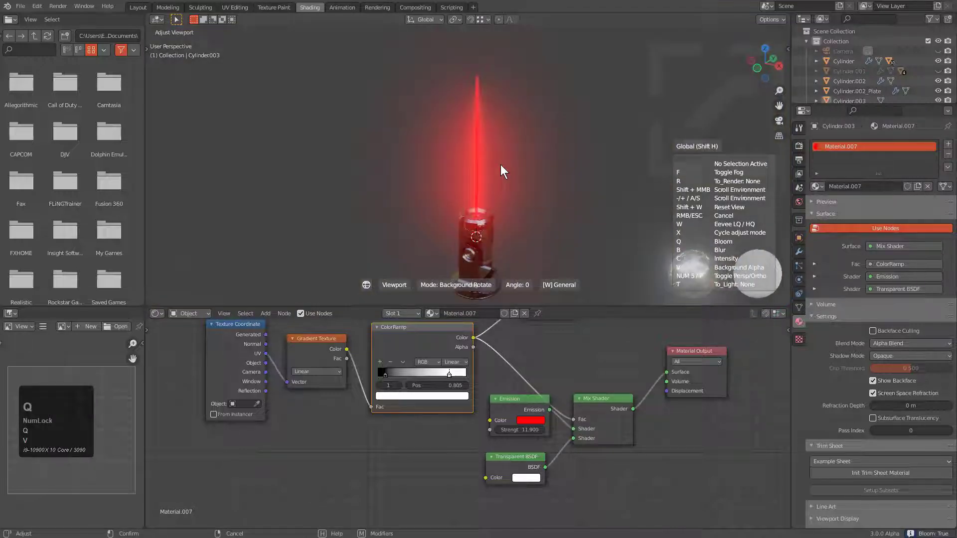
{"action": "left_click", "coordinate": [500, 164]}
{"action": "scroll", "coordinate": [499, 164], "scroll_direction": "up", "scroll_amount": 3}
{"action": "middle_click_drag", "start_coordinate": [498, 225], "coordinate": [465, 168], "text": "shift"}
{"action": "scroll", "coordinate": [465, 168], "scroll_direction": "down", "scroll_amount": 1}
{"action": "middle_click_drag", "start_coordinate": [465, 209], "coordinate": [516, 242]}
{"action": "scroll", "coordinate": [513, 218], "scroll_direction": "down", "scroll_amount": 1}
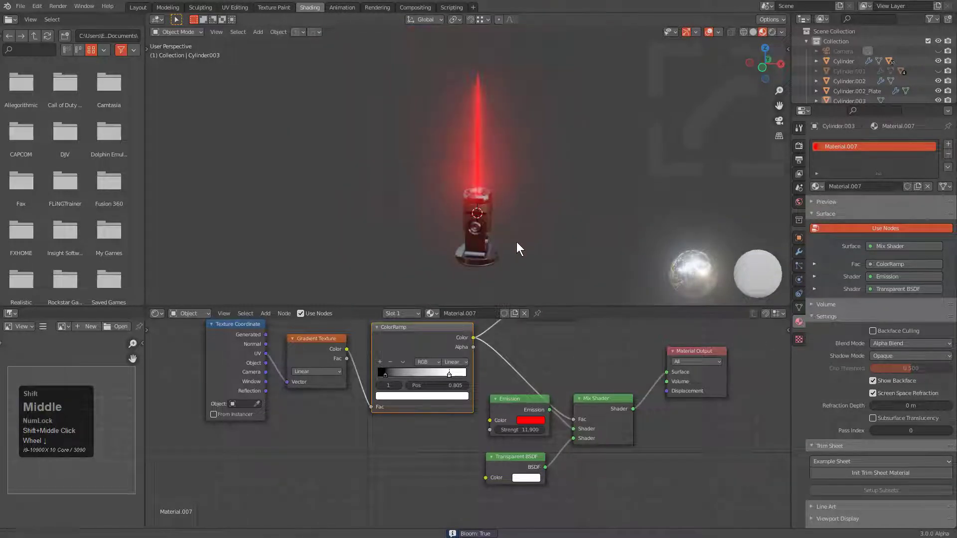
Set the ColorRamp interpolation to B-Spline with the black stop at 0.000 and the white stop at 0.316.
{"action": "mouse_move", "coordinate": [449, 374]}
{"action": "left_mouse_down"}
{"action": "mouse_move", "coordinate": [418, 377]}
{"action": "mouse_move", "coordinate": [454, 376]}
{"action": "left_mouse_up"}
{"action": "left_click", "coordinate": [384, 374]}
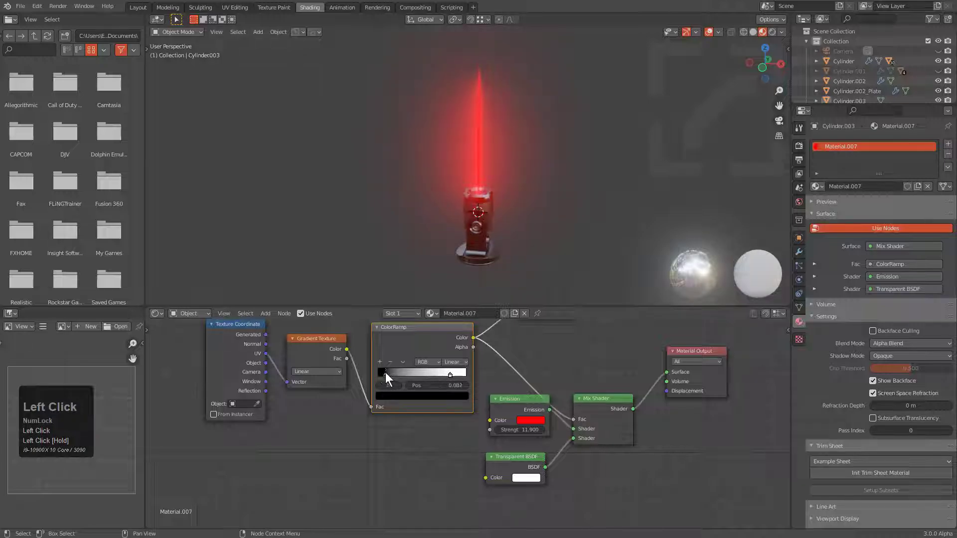
{"action": "left_click", "coordinate": [422, 362]}
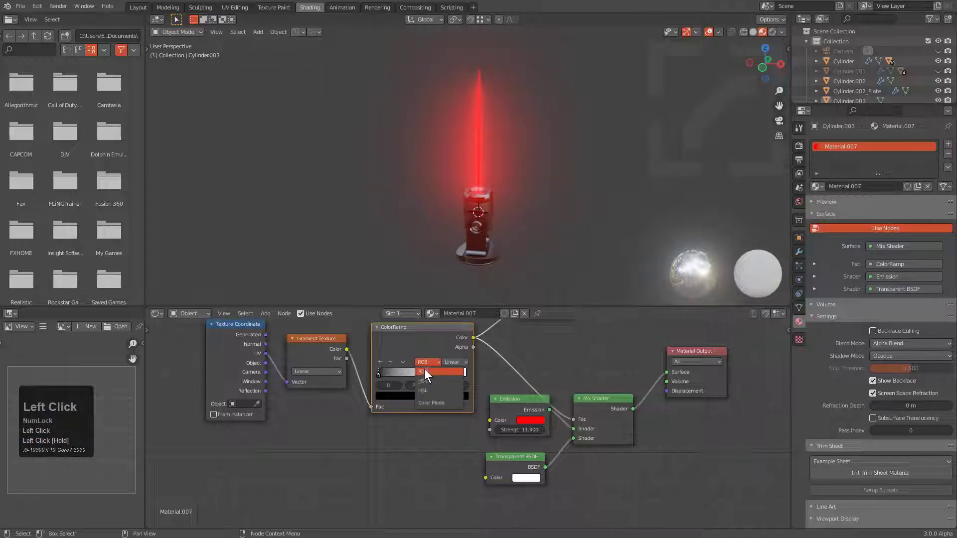
{"action": "left_click", "coordinate": [455, 363]}
{"action": "left_click", "coordinate": [462, 399]}
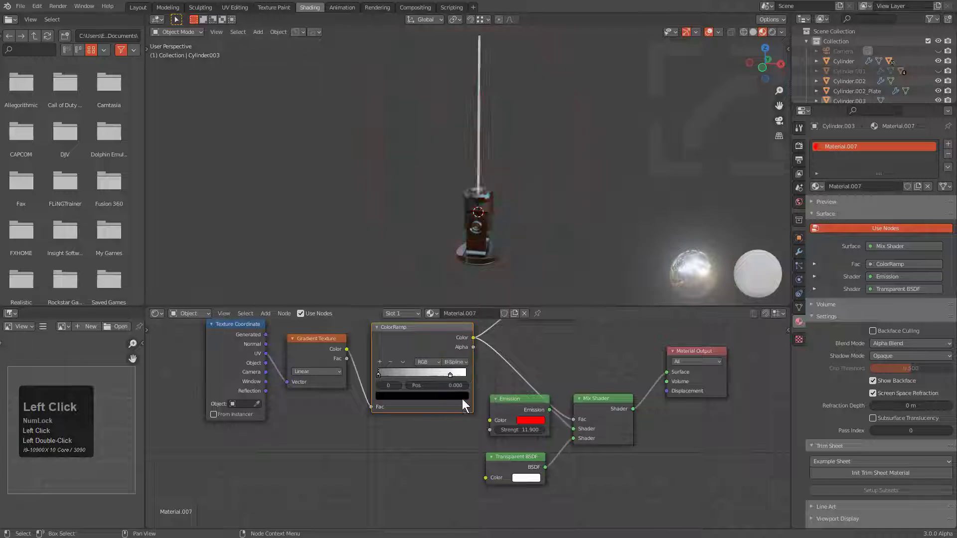
{"action": "left_click", "coordinate": [450, 370]}
{"action": "left_click_drag", "start_coordinate": [450, 370], "coordinate": [403, 369]}
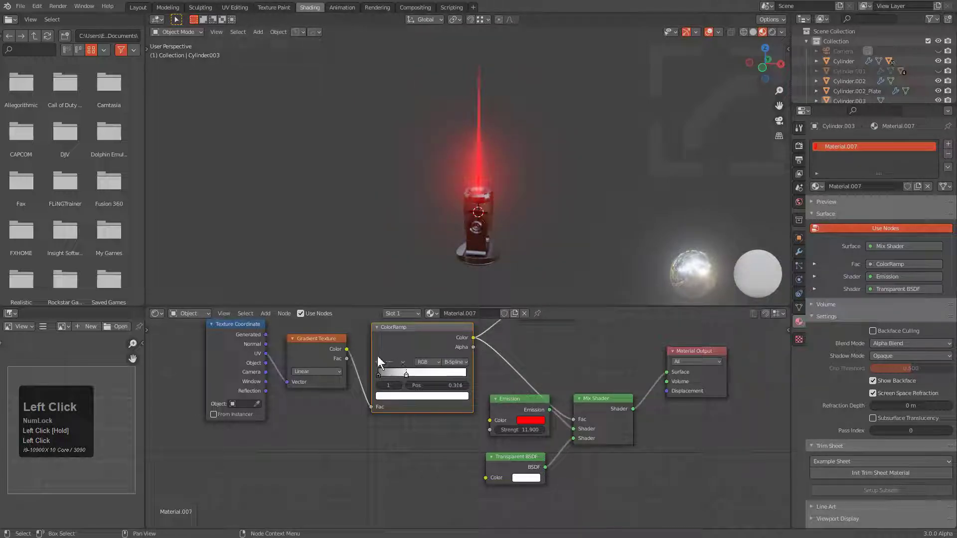
Add a third ColorRamp stop in pure white at the ramp's end and move the middle stop to 0.241.
{"action": "left_click", "coordinate": [379, 361]}
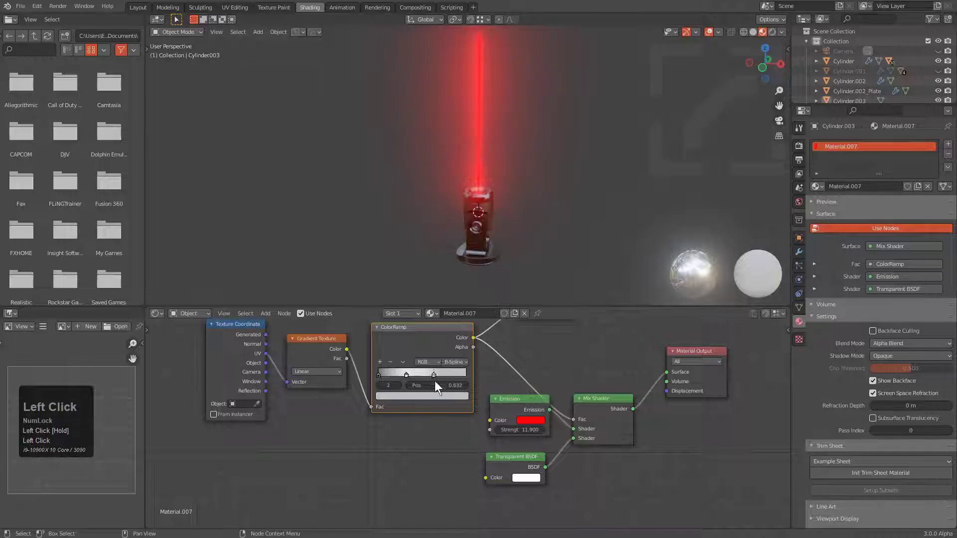
{"action": "left_click", "coordinate": [435, 394]}
{"action": "left_click_drag", "start_coordinate": [448, 294], "coordinate": [449, 274]}
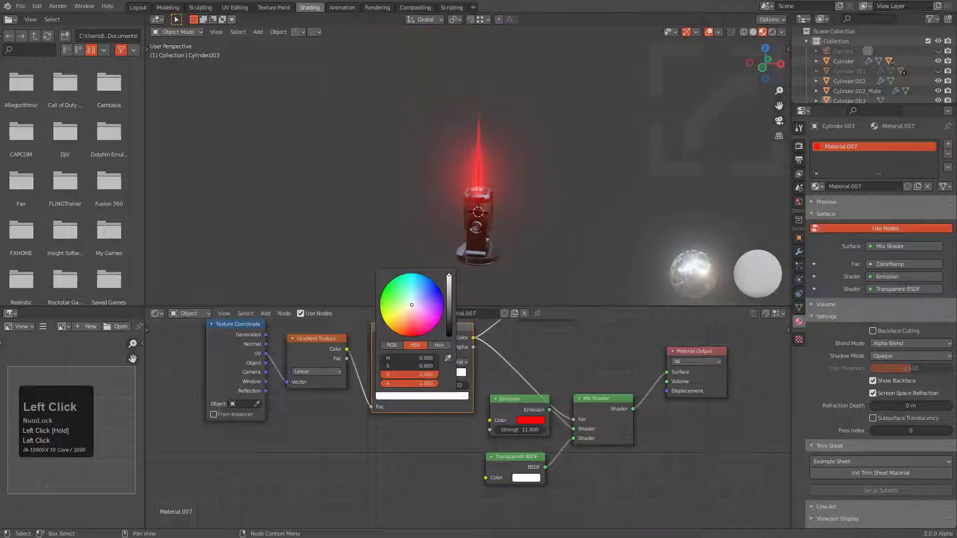
{"action": "left_click_drag", "start_coordinate": [433, 375], "coordinate": [480, 372]}
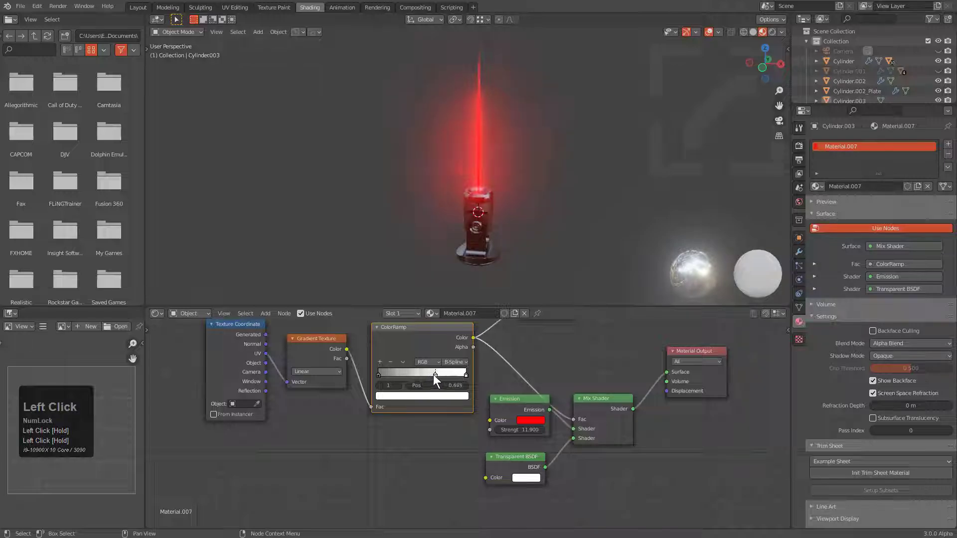
{"action": "mouse_move", "coordinate": [407, 374]}
{"action": "left_mouse_down"}
{"action": "mouse_move", "coordinate": [390, 368]}
{"action": "mouse_move", "coordinate": [398, 368]}
{"action": "left_mouse_up"}
{"action": "scroll", "coordinate": [471, 212], "scroll_direction": "up", "scroll_amount": 1}
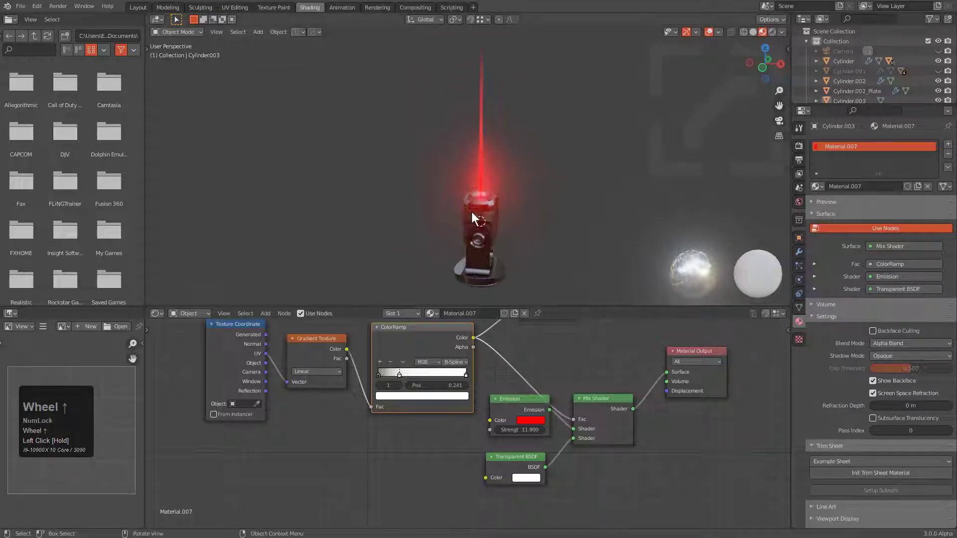
Switch to the Layout workspace and bring the whole device into close view.
{"action": "middle_click_drag", "start_coordinate": [472, 212], "coordinate": [513, 184]}
{"action": "scroll", "coordinate": [537, 229], "scroll_direction": "up", "scroll_amount": 1}
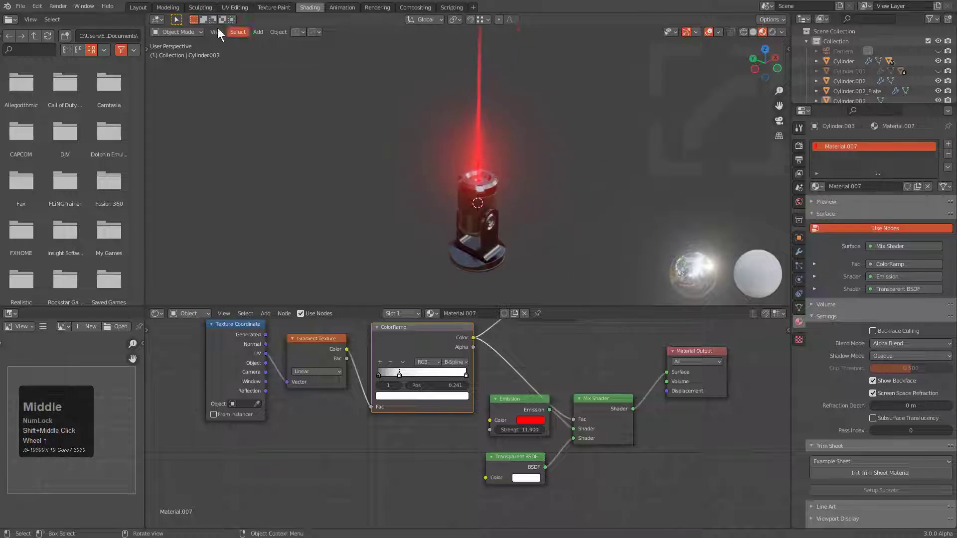
{"action": "left_click", "coordinate": [138, 7]}
{"action": "middle_click_drag", "start_coordinate": [503, 378], "coordinate": [500, 253], "text": "shift"}
{"action": "scroll", "coordinate": [500, 253], "scroll_direction": "up", "scroll_amount": 3}
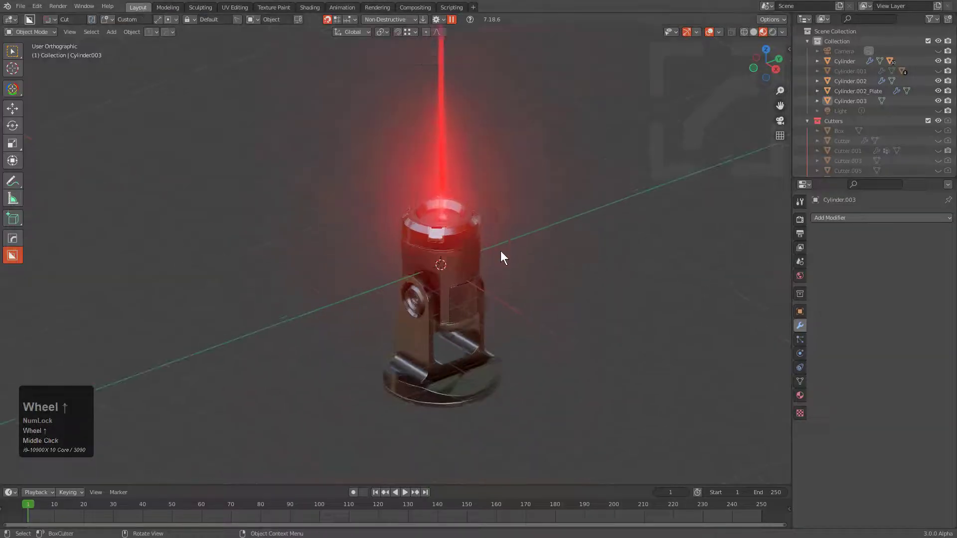
{"action": "left_click", "coordinate": [487, 278]}
{"action": "key", "text": "r"}
{"action": "key", "text": "x"}
{"action": "key", "text": "y"}
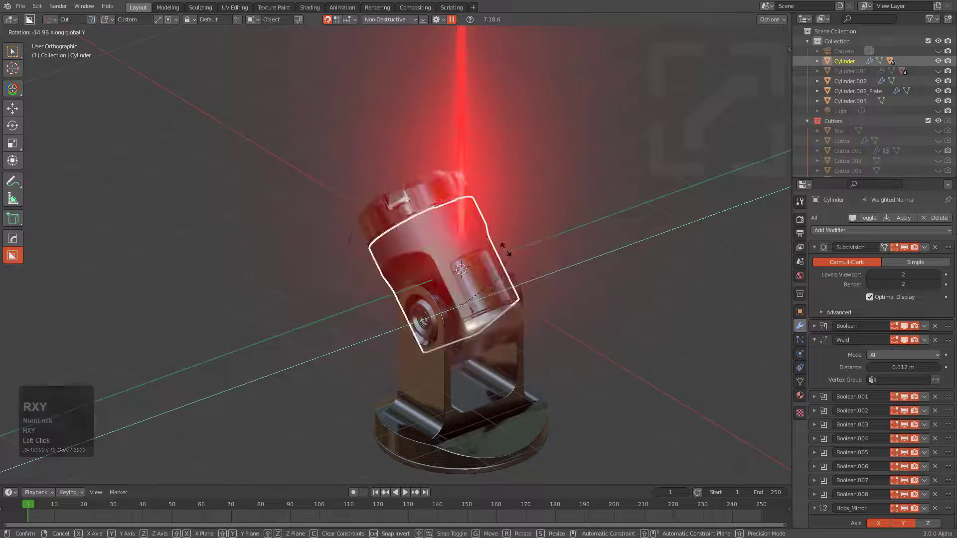
Parent the beam rod to the device's upper ring using Object (Keep Transform), then clear the selection.
{"action": "left_click", "coordinate": [457, 112]}
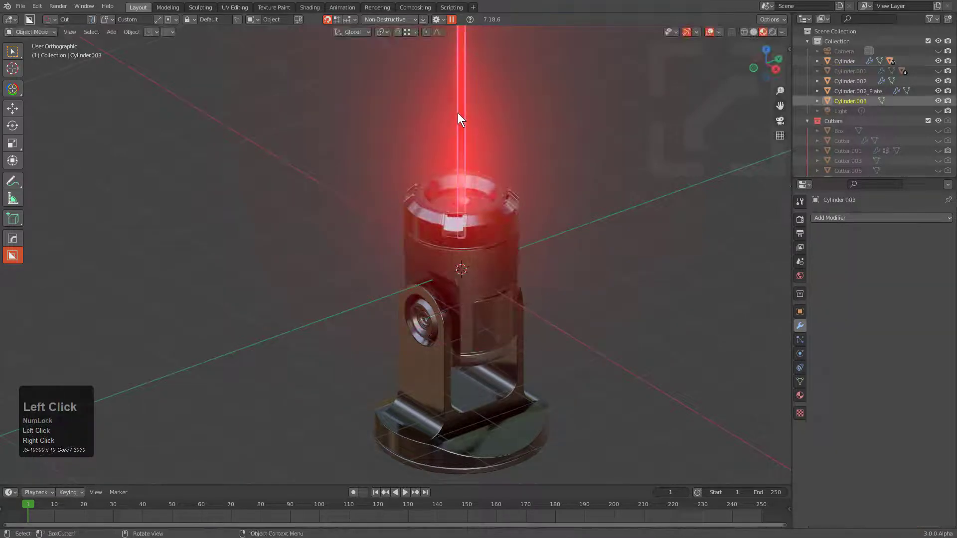
{"action": "left_click", "coordinate": [493, 197], "text": "shift"}
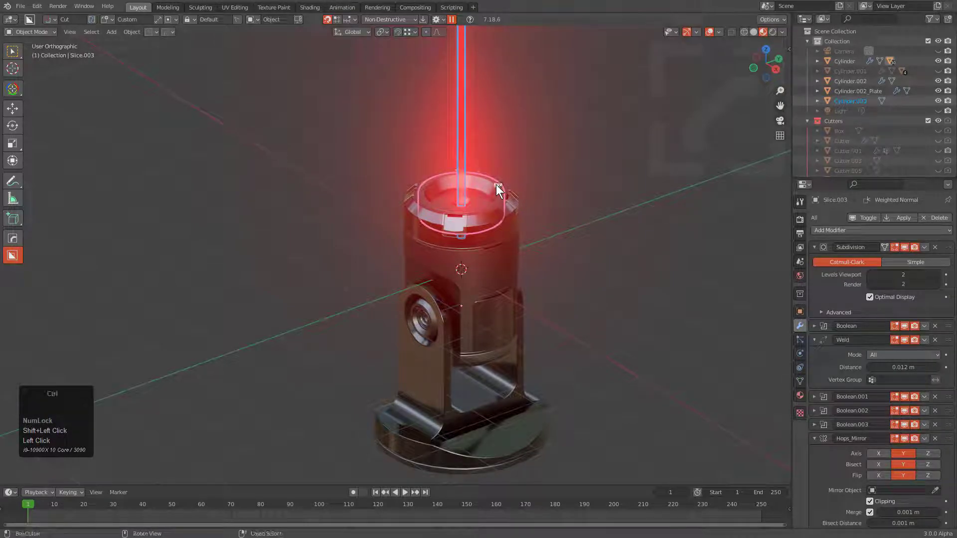
{"action": "key", "text": "ctrl+p"}
{"action": "left_click", "coordinate": [496, 184]}
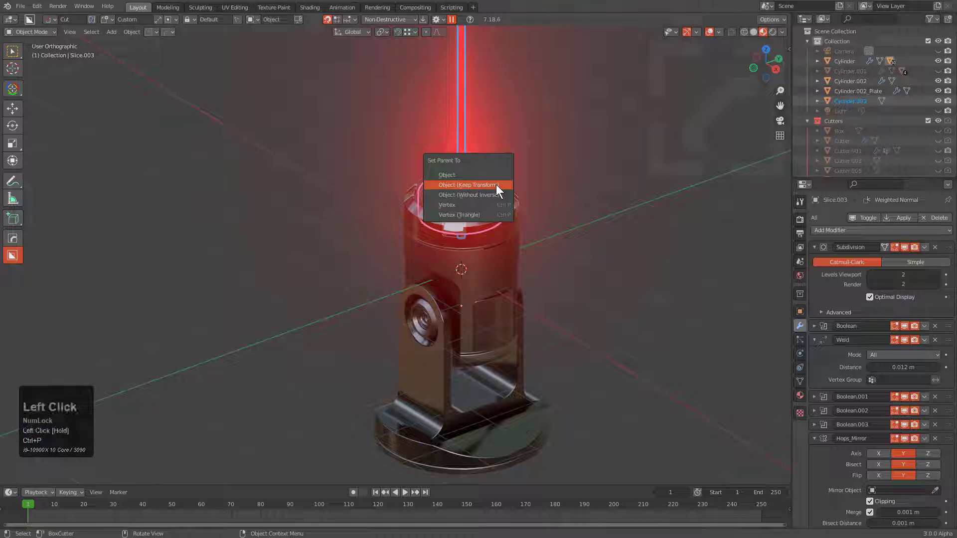
{"action": "key", "text": "alt+a"}
Rotate the cylindrical body together with its attached beam about the global Y axis so it tilts on its bracket.
{"action": "left_click", "coordinate": [495, 285]}
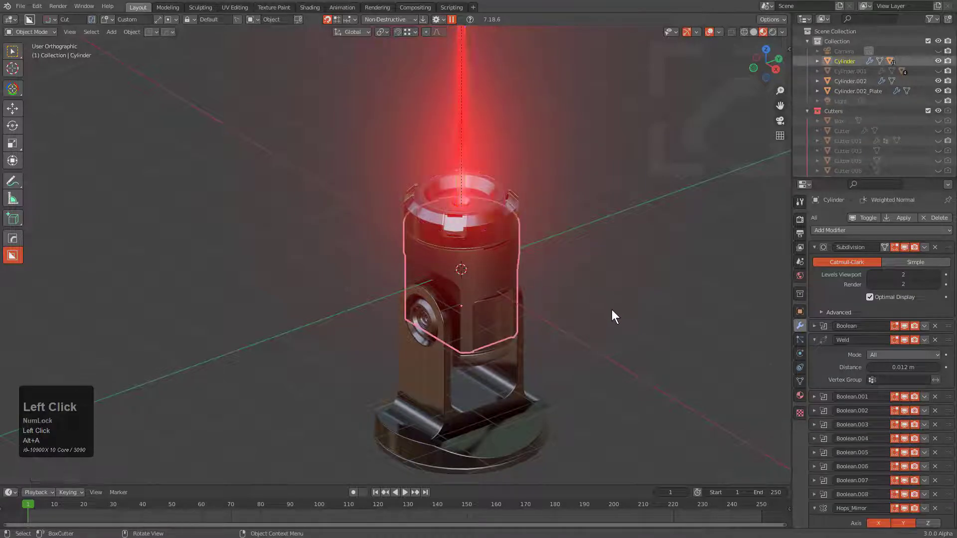
{"action": "key", "text": "r"}
{"action": "key", "text": "x"}
{"action": "key", "text": "y"}
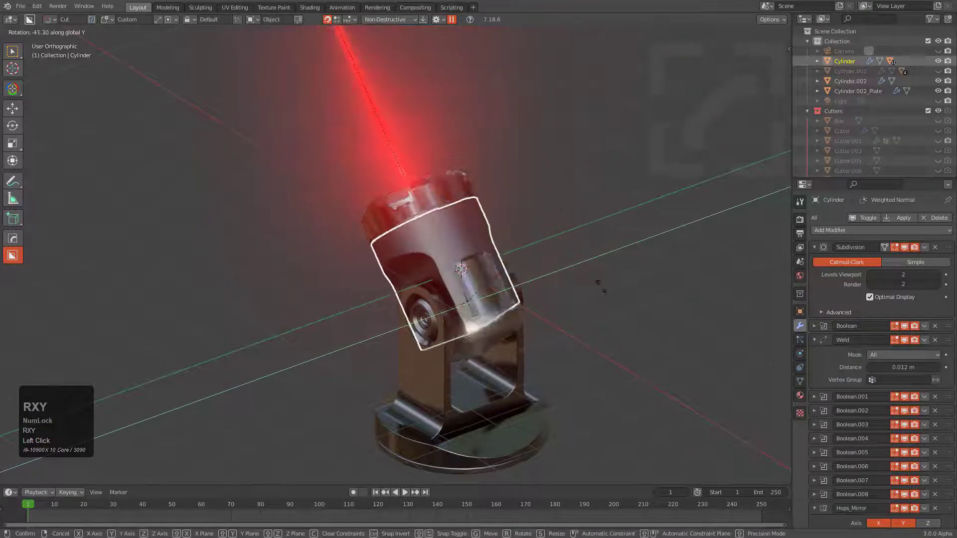
{"action": "left_click", "coordinate": [524, 390]}
{"action": "middle_click_drag", "start_coordinate": [524, 390], "coordinate": [487, 231]}
{"action": "scroll", "coordinate": [521, 256], "scroll_direction": "up", "scroll_amount": 2}
{"action": "scroll", "coordinate": [479, 231], "scroll_direction": "down", "scroll_amount": 1}
{"action": "scroll", "coordinate": [468, 237], "scroll_direction": "up", "scroll_amount": 2}
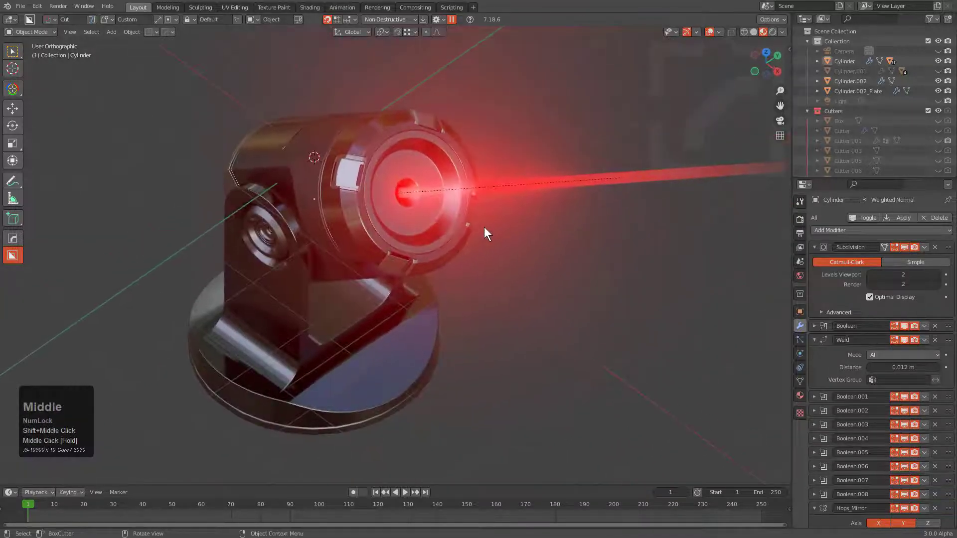
{"action": "middle_click_drag", "start_coordinate": [566, 215], "coordinate": [534, 211], "text": "shift"}
Hide the viewport overlays and inspect the tilted device and its beam, including in wireframe shading.
{"action": "key", "text": "alt+a"}
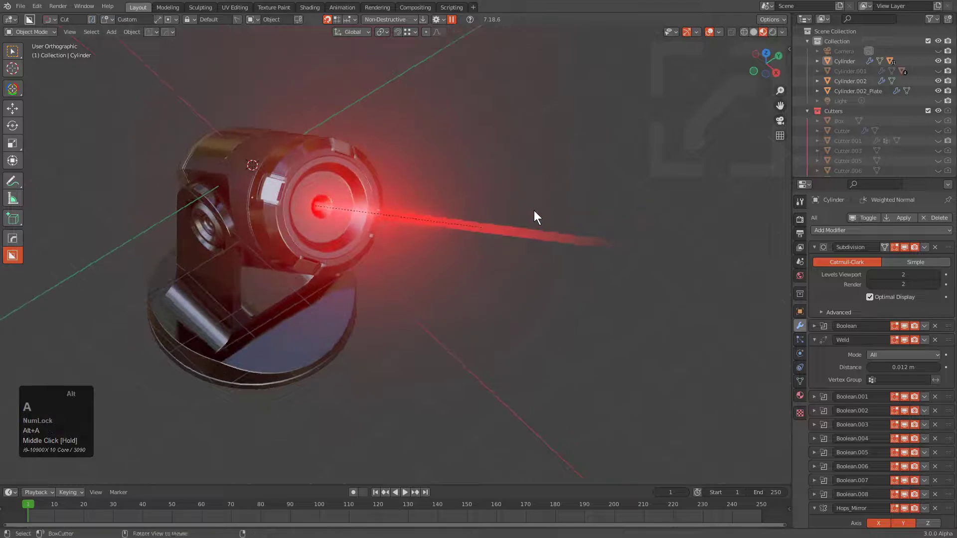
{"action": "left_click", "coordinate": [708, 31]}
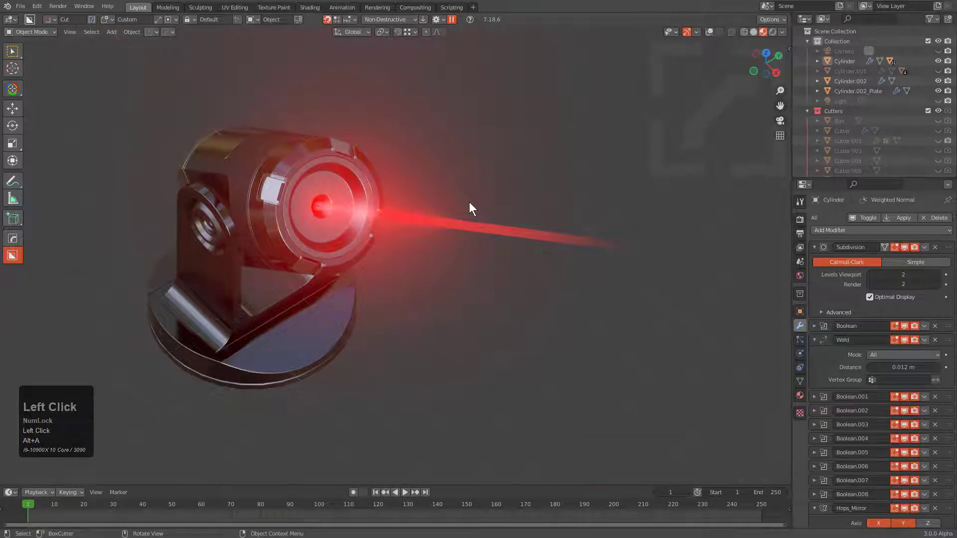
{"action": "middle_click_drag", "start_coordinate": [468, 201], "coordinate": [508, 177]}
{"action": "scroll", "coordinate": [500, 181], "scroll_direction": "up", "scroll_amount": 1, "text": "shift"}
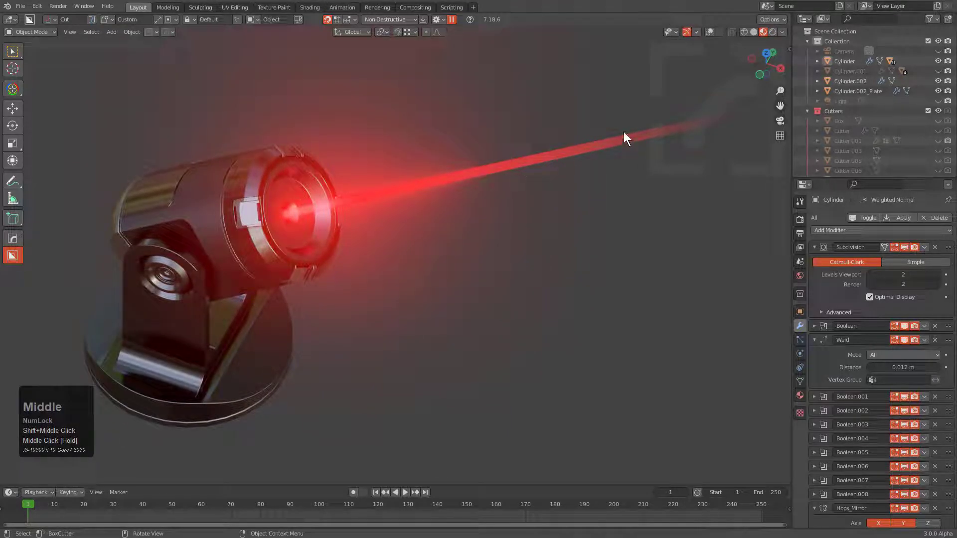
{"action": "left_click", "coordinate": [745, 32]}
{"action": "key", "text": "alt+z"}
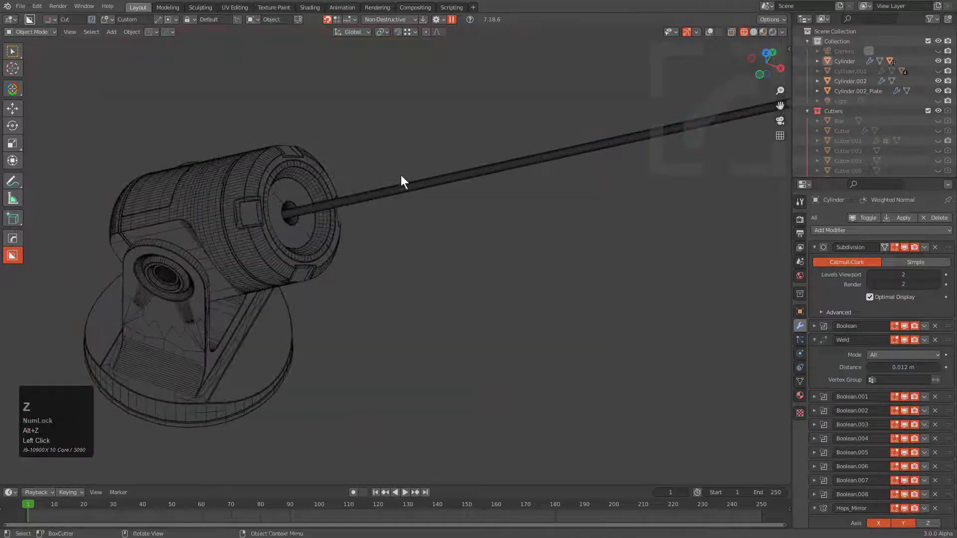
Undo the body's tilt and display the model in solid shading without X-ray.
{"action": "key", "text": "ctrl+z"}
{"action": "key", "text": "ctrl+z"}
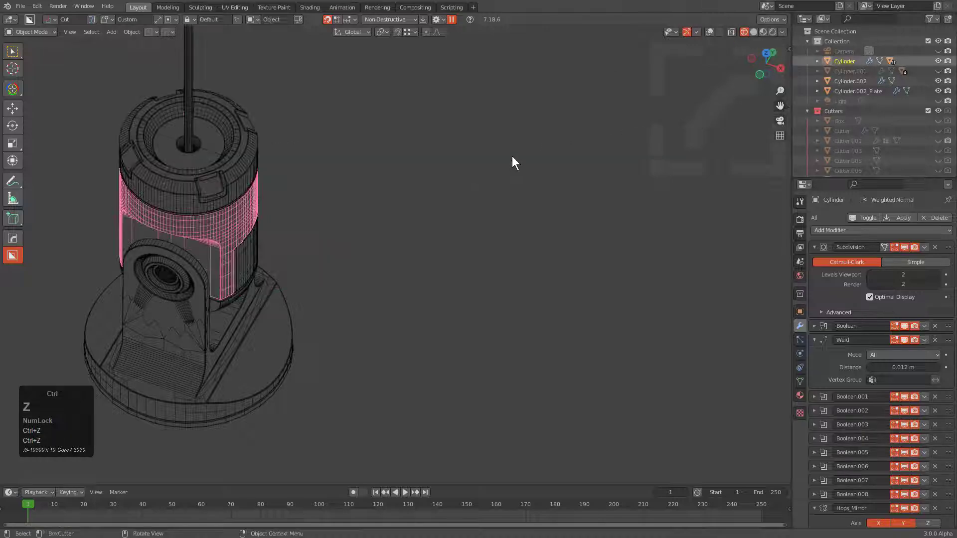
{"action": "left_click", "coordinate": [753, 32]}
{"action": "key", "text": "alt+z"}
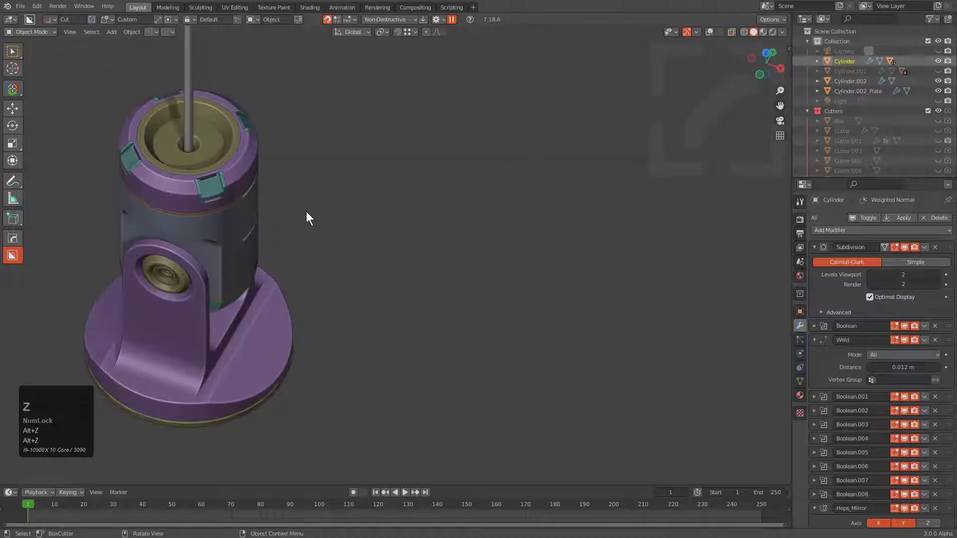
Select the base bracket and frame it in the right orthographic view, centred on the body's lower panel.
{"action": "middle_click_drag", "start_coordinate": [306, 212], "coordinate": [247, 166]}
{"action": "left_click", "coordinate": [252, 166]}
{"action": "key", "text": "KP_Decimal"}
{"action": "middle_click_drag", "start_coordinate": [433, 230], "coordinate": [417, 115]}
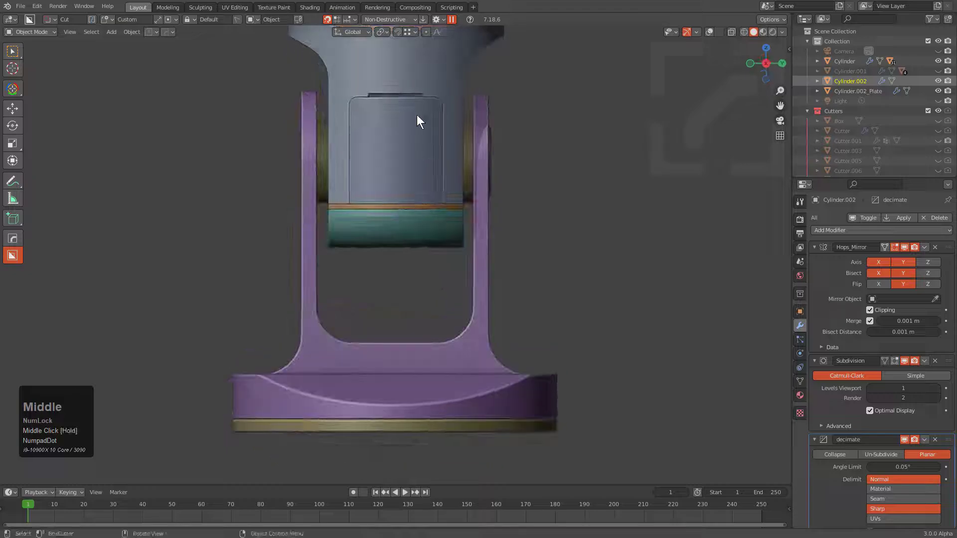
{"action": "scroll", "coordinate": [429, 150], "scroll_direction": "up", "scroll_amount": 4}
{"action": "middle_click_drag", "start_coordinate": [384, 235], "coordinate": [389, 259], "text": "shift"}
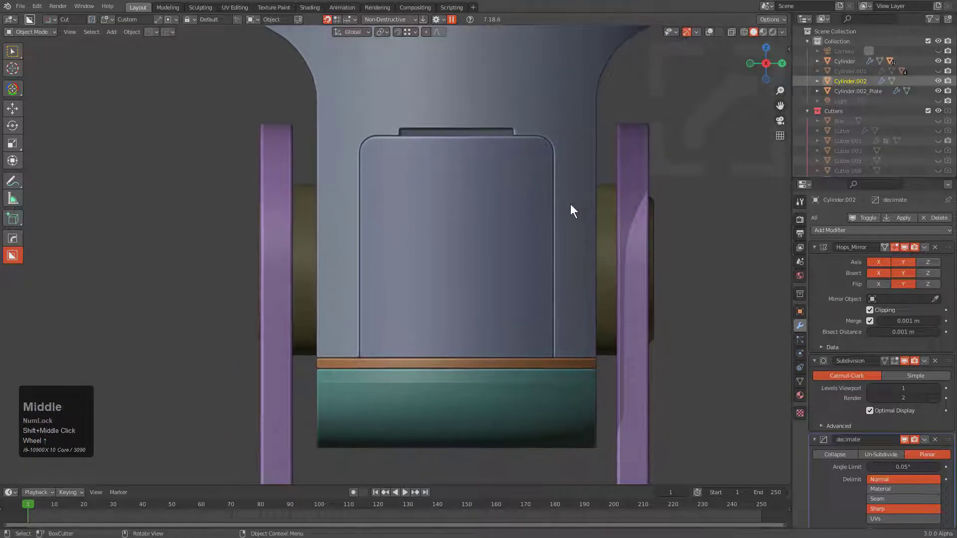
Show the bracket's material settings, turn the viewport overlays back on and clear the selection.
{"action": "left_click", "coordinate": [800, 394]}
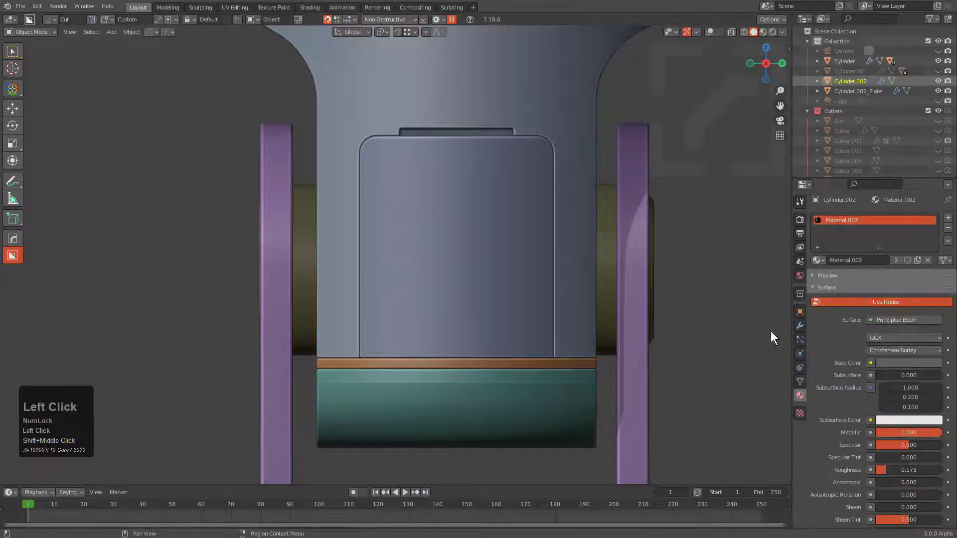
{"action": "left_click", "coordinate": [710, 31]}
{"action": "key", "text": "alt+a"}
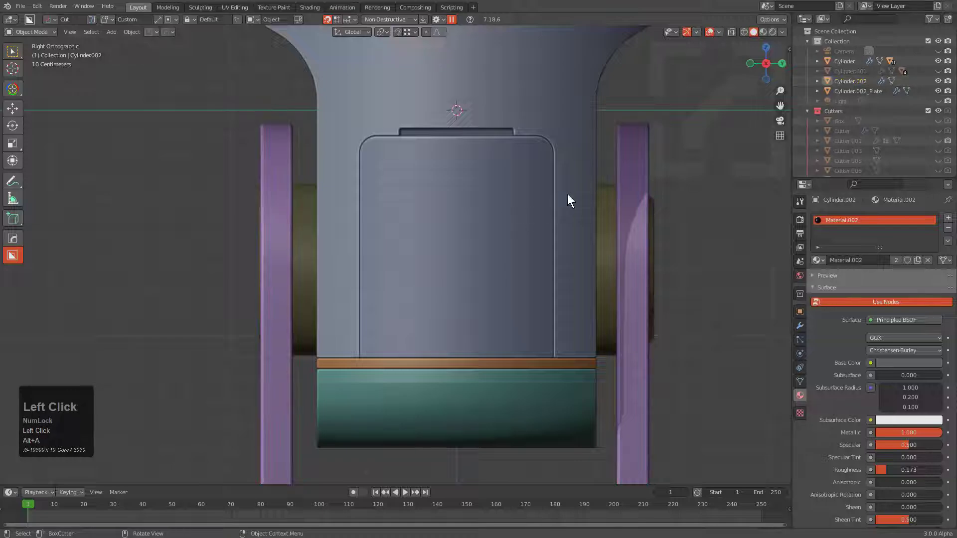
Slice the body with a view-aligned box across its lower panel, slightly wider than the panel and extruded about 0.107.
{"action": "left_click", "coordinate": [330, 70]}
{"action": "left_click", "coordinate": [298, 19]}
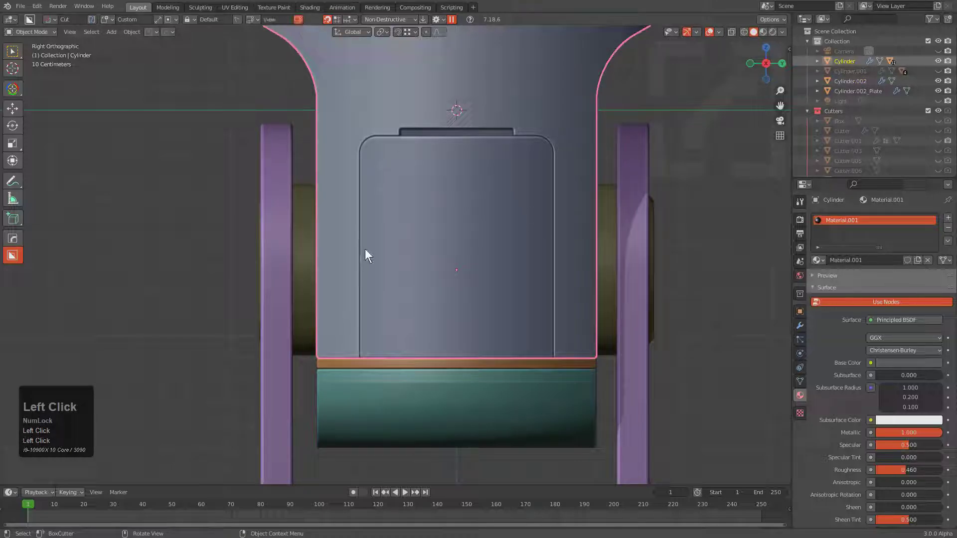
{"action": "key", "text": "d"}
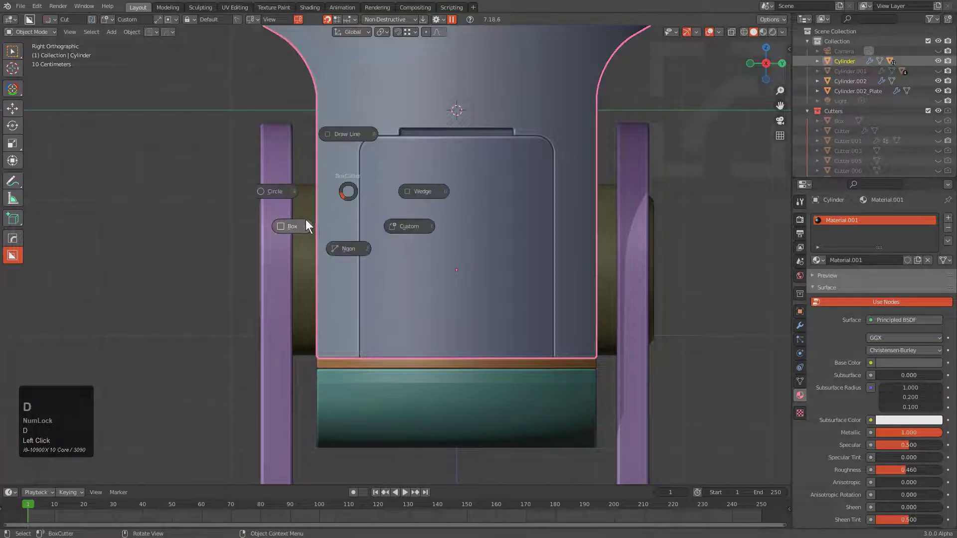
{"action": "mouse_move", "coordinate": [349, 175]}
{"action": "left_mouse_down"}
{"action": "mouse_move", "coordinate": [457, 346]}
{"action": "mouse_move", "coordinate": [565, 337]}
{"action": "mouse_move", "coordinate": [555, 333]}
{"action": "left_mouse_up"}
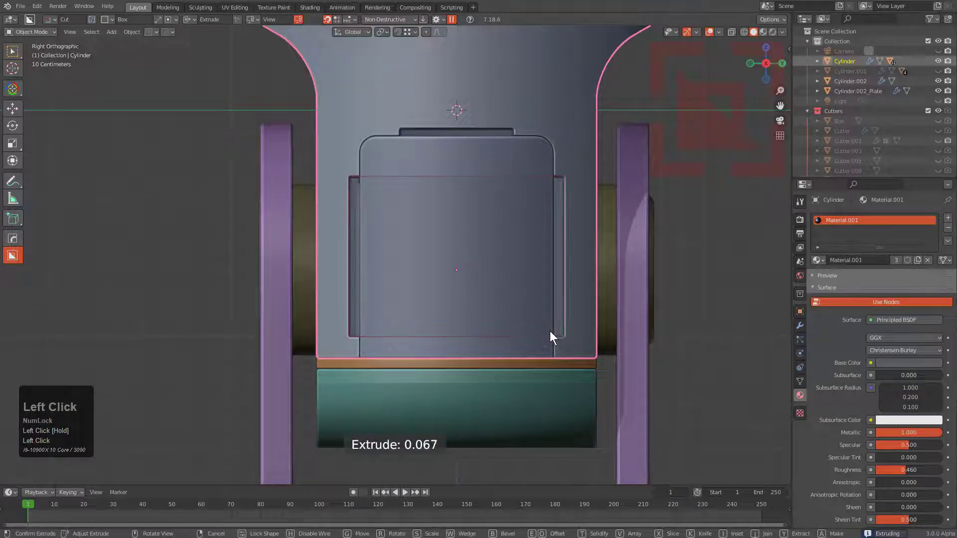
{"action": "key", "text": "x"}
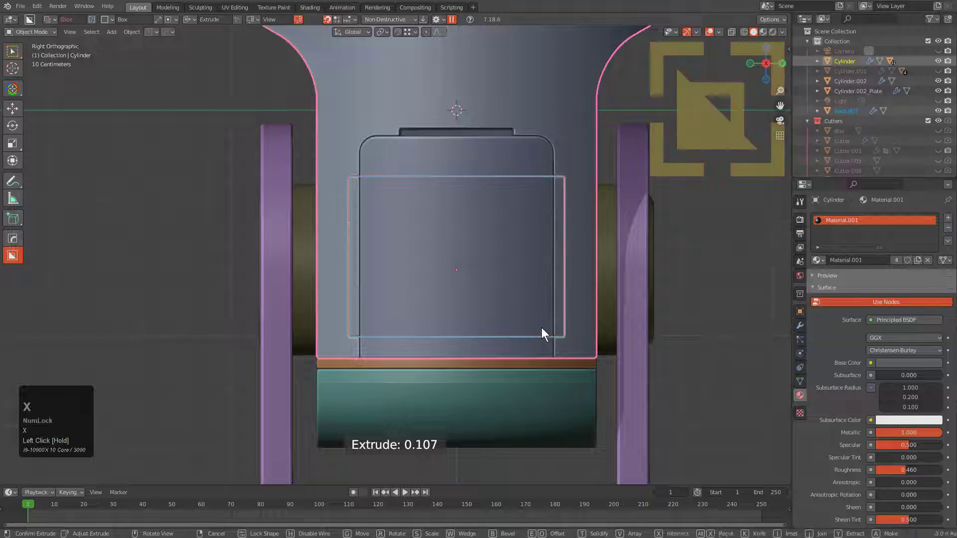
{"action": "left_click", "coordinate": [541, 327]}
Give the sliced piece a new blank material with metallic 0.000, pure red base colour and roughness 0.135.
{"action": "middle_click_drag", "start_coordinate": [558, 232], "coordinate": [567, 209]}
{"action": "mouse_move", "coordinate": [609, 258]}
{"action": "middle_mouse_down"}
{"action": "mouse_move", "coordinate": [663, 247]}
{"action": "mouse_move", "coordinate": [608, 246]}
{"action": "middle_mouse_up"}
{"action": "key", "text": "alt+m"}
{"action": "left_click", "coordinate": [593, 234]}
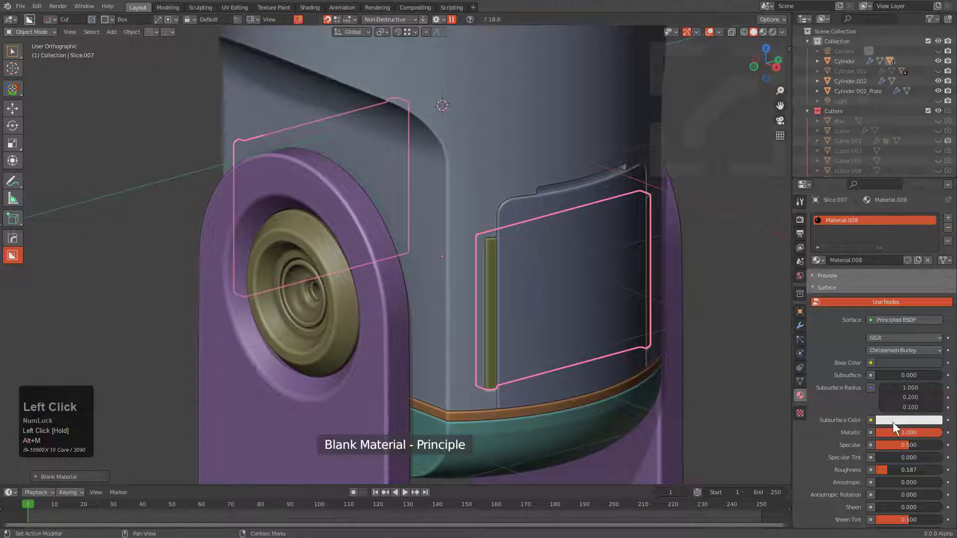
{"action": "left_click_drag", "start_coordinate": [895, 432], "coordinate": [876, 431]}
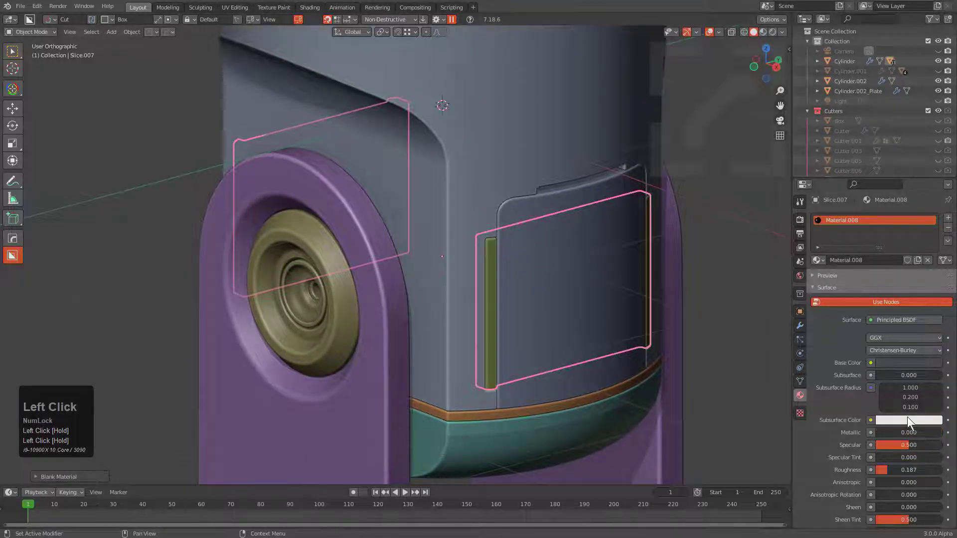
{"action": "left_click", "coordinate": [898, 363]}
{"action": "left_click_drag", "start_coordinate": [930, 255], "coordinate": [933, 223]}
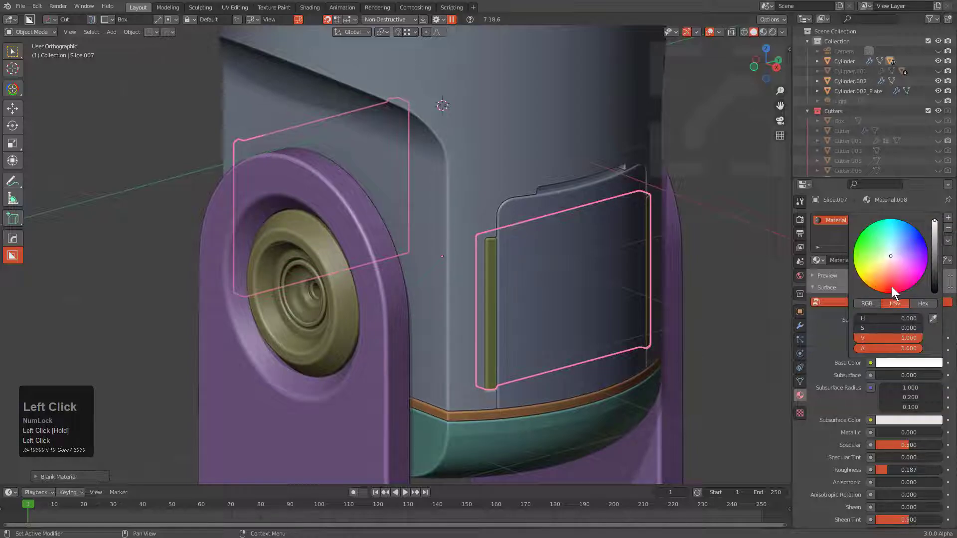
{"action": "left_click", "coordinate": [892, 286]}
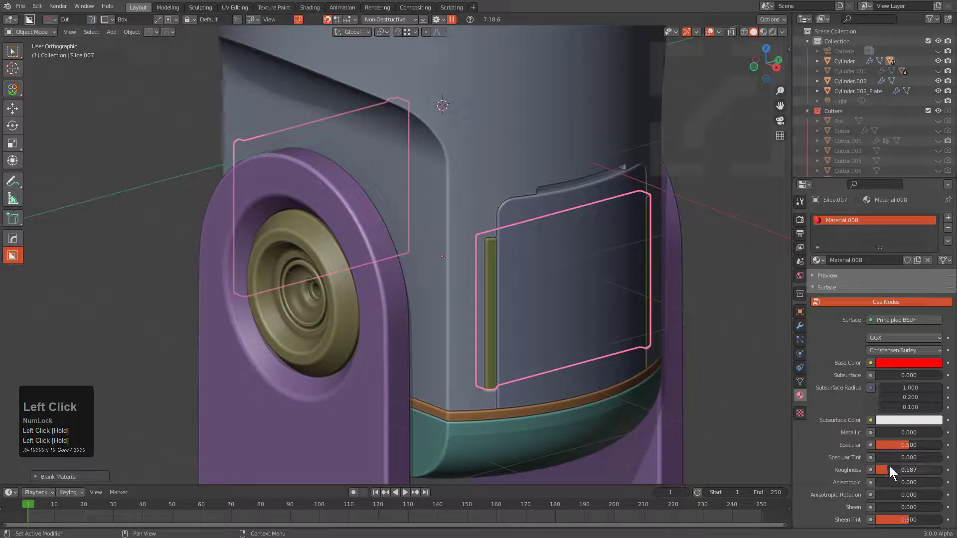
{"action": "left_click_drag", "start_coordinate": [889, 469], "coordinate": [882, 467]}
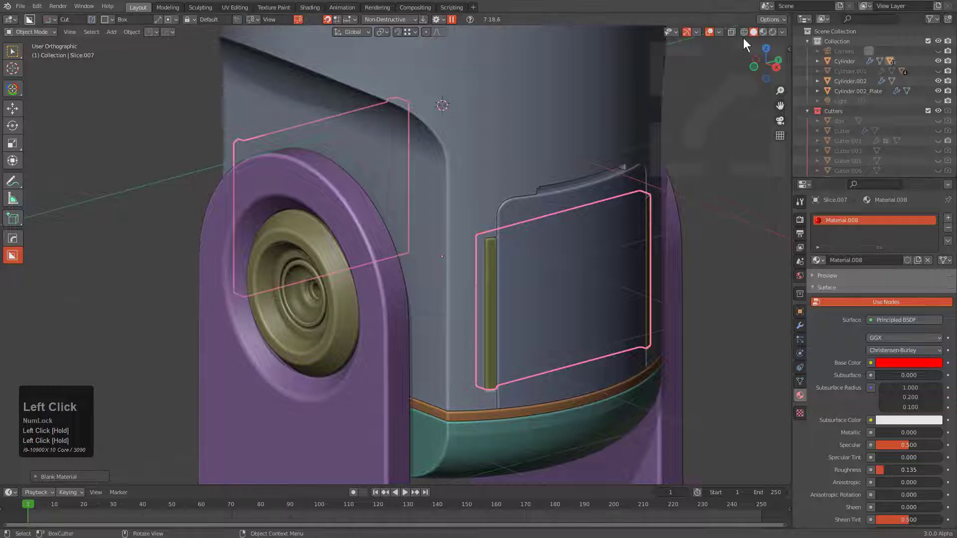
Preview the materials and shift the slice's boolean cutter sideways in the right view to narrow the red strips beside the panel.
{"action": "left_click", "coordinate": [764, 31]}
{"action": "middle_click_drag", "start_coordinate": [654, 112], "coordinate": [537, 207]}
{"action": "key", "text": "q"}
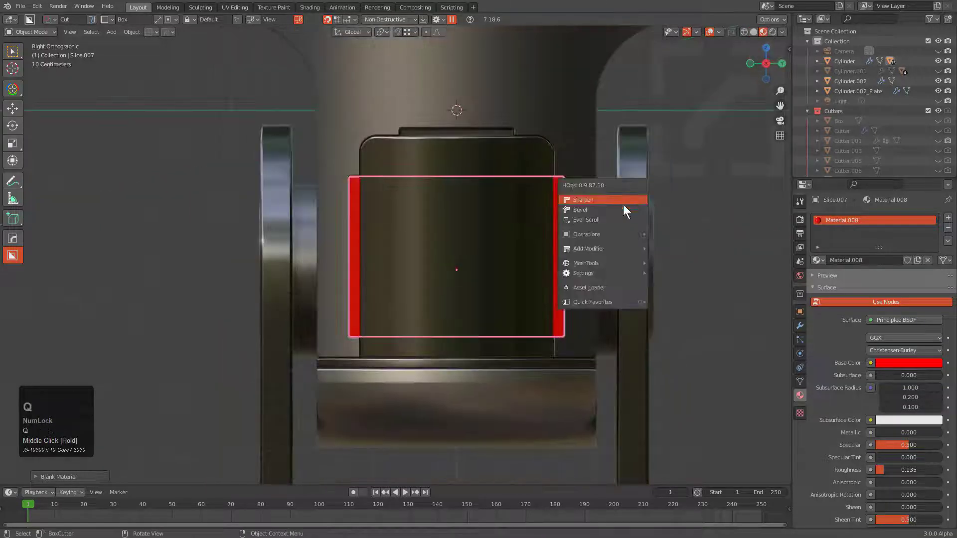
{"action": "left_click", "coordinate": [623, 217]}
{"action": "left_click", "coordinate": [623, 218]}
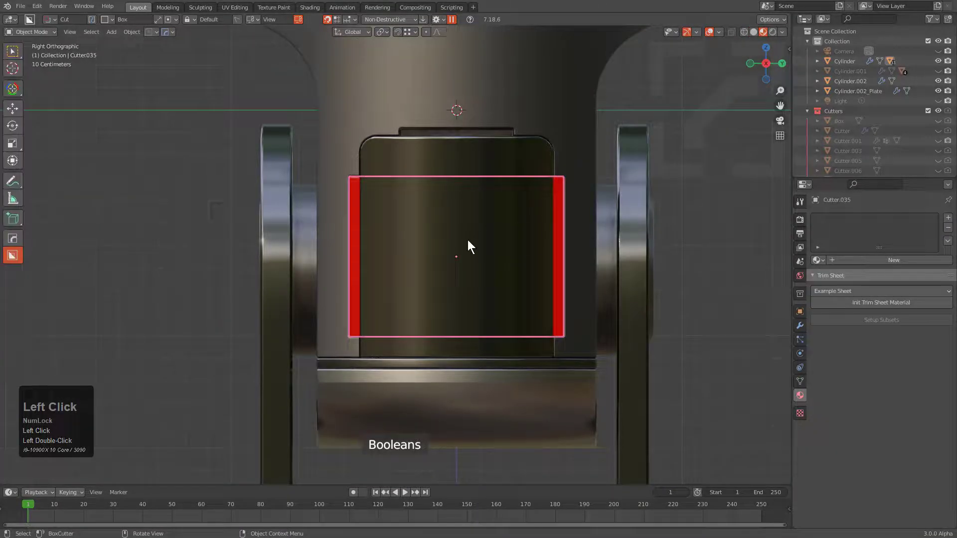
{"action": "scroll", "coordinate": [467, 240], "scroll_direction": "up", "scroll_amount": 2}
{"action": "key", "text": "g"}
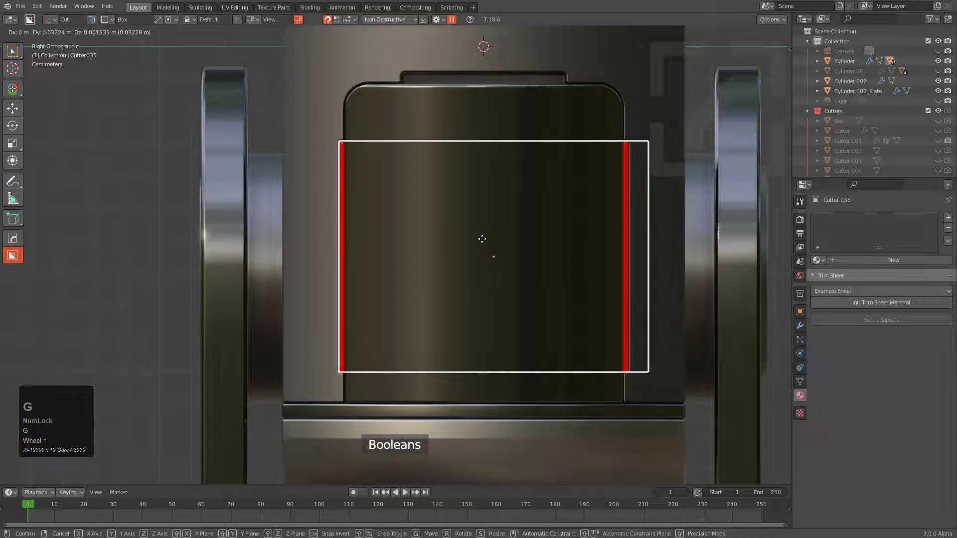
{"action": "left_click", "coordinate": [498, 232]}
Slice a thin box strip, about 0.761 by 0.106, along the body's upper edge just below the head.
{"action": "scroll", "coordinate": [498, 232], "scroll_direction": "down", "scroll_amount": 3}
{"action": "middle_click_drag", "start_coordinate": [471, 231], "coordinate": [537, 246]}
{"action": "left_click", "coordinate": [483, 154]}
{"action": "middle_click_drag", "start_coordinate": [483, 155], "coordinate": [456, 133], "text": "alt"}
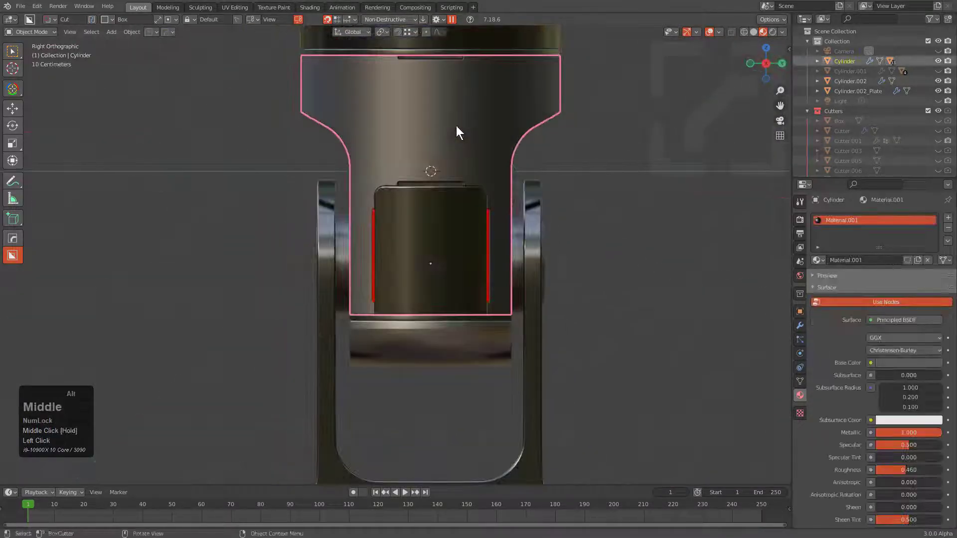
{"action": "scroll", "coordinate": [456, 132], "scroll_direction": "up", "scroll_amount": 2}
{"action": "left_click_drag", "start_coordinate": [354, 230], "coordinate": [440, 238]}
{"action": "key", "text": "x"}
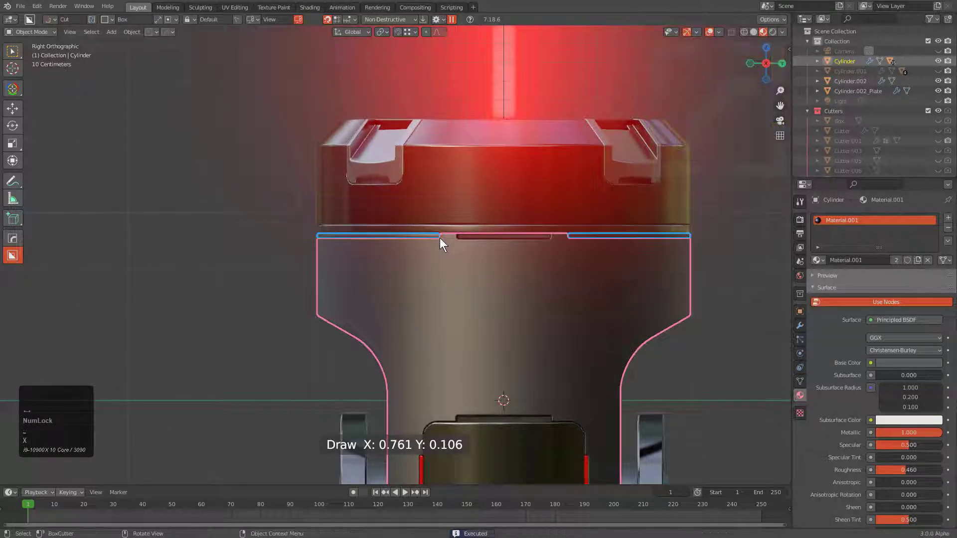
{"action": "left_click", "coordinate": [431, 237]}
Assign Material.008 to the thin sliced strip and adjust the width of its bevel.
{"action": "key", "text": "alt+m"}
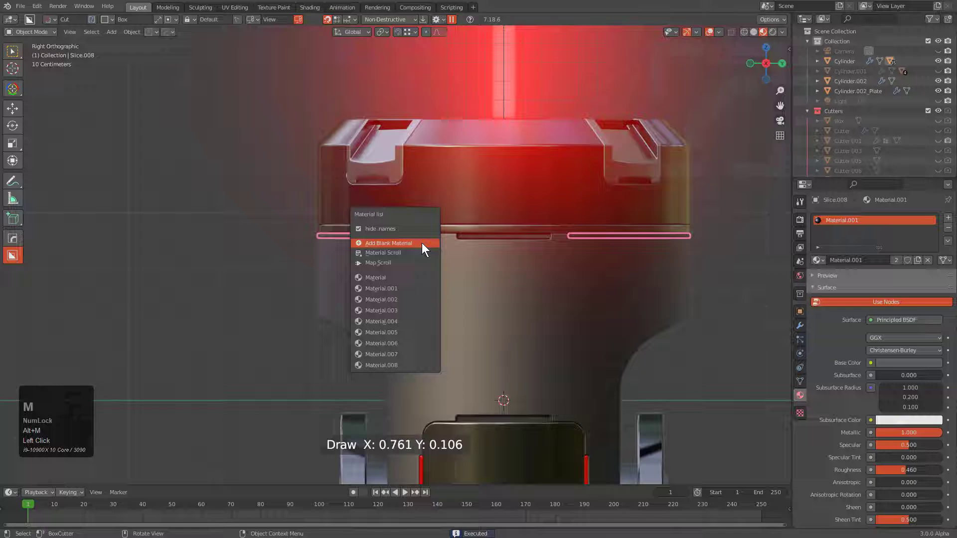
{"action": "left_click", "coordinate": [402, 365]}
{"action": "scroll", "coordinate": [537, 205], "scroll_direction": "up", "scroll_amount": 3}
{"action": "key", "text": "q"}
{"action": "left_click", "coordinate": [536, 202]}
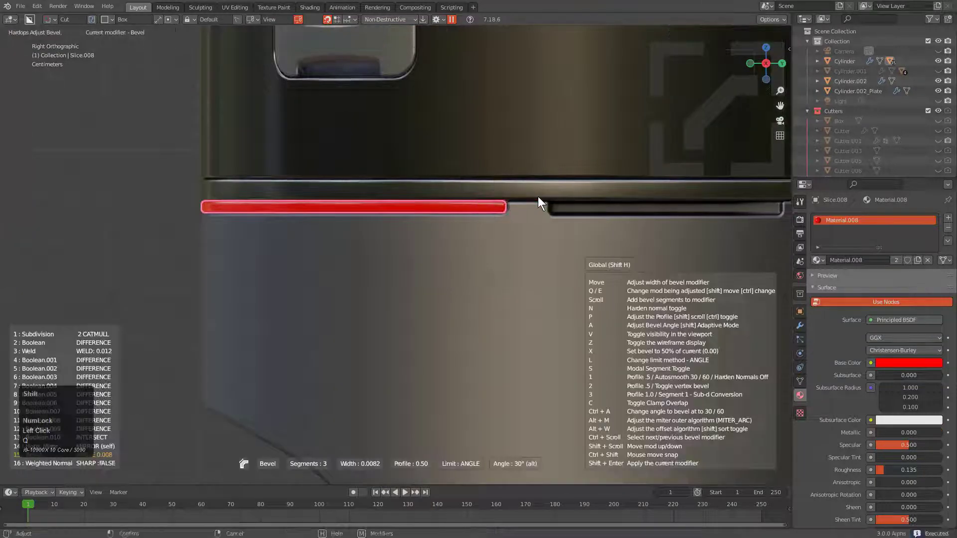
{"action": "left_click", "coordinate": [540, 196]}
{"action": "scroll", "coordinate": [542, 201], "scroll_direction": "down", "scroll_amount": 3}
{"action": "middle_click_drag", "start_coordinate": [504, 187], "coordinate": [499, 250]}
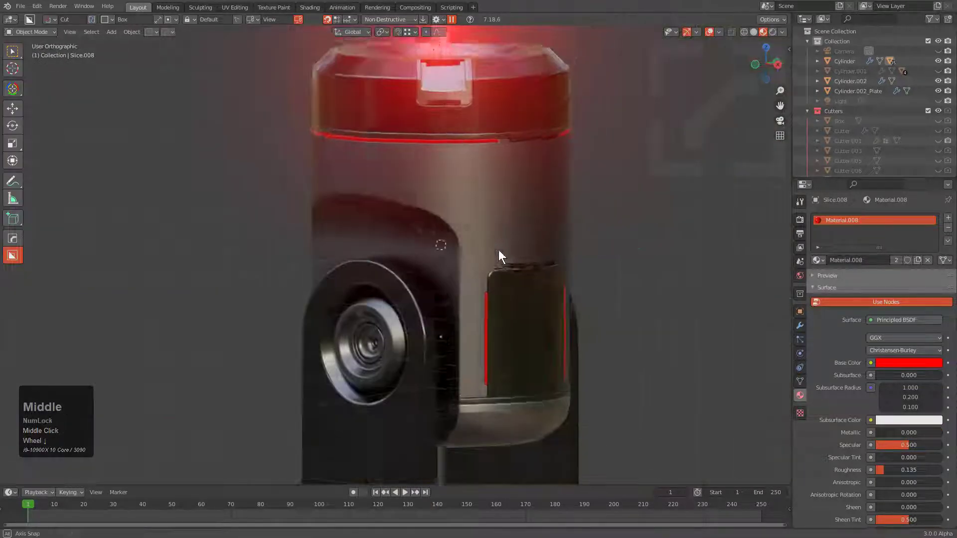
Isolate the Cutters collection, reveal all its hidden cutters and select the horizontal cylindrical cutter that passes through the bracket arms.
{"action": "scroll", "coordinate": [498, 250], "scroll_direction": "down", "scroll_amount": 2}
{"action": "middle_click_drag", "start_coordinate": [513, 312], "coordinate": [411, 261]}
{"action": "left_click", "coordinate": [498, 309]}
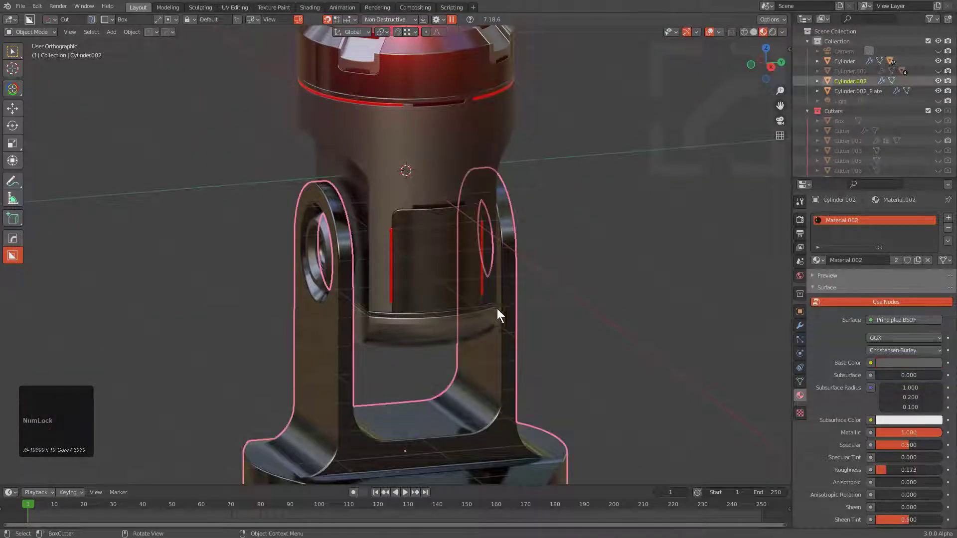
{"action": "key", "text": "q"}
{"action": "middle_click_drag", "start_coordinate": [521, 293], "coordinate": [476, 274]}
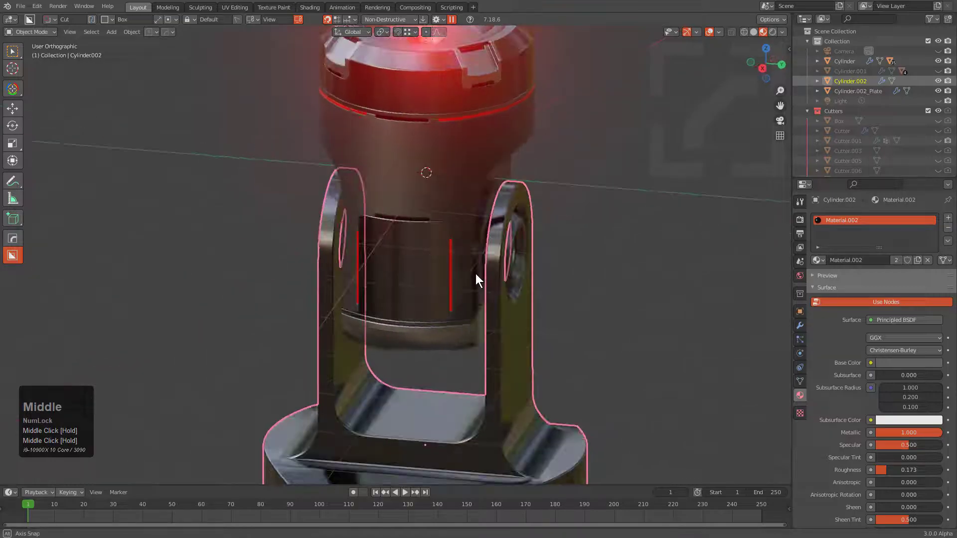
{"action": "key", "text": "2"}
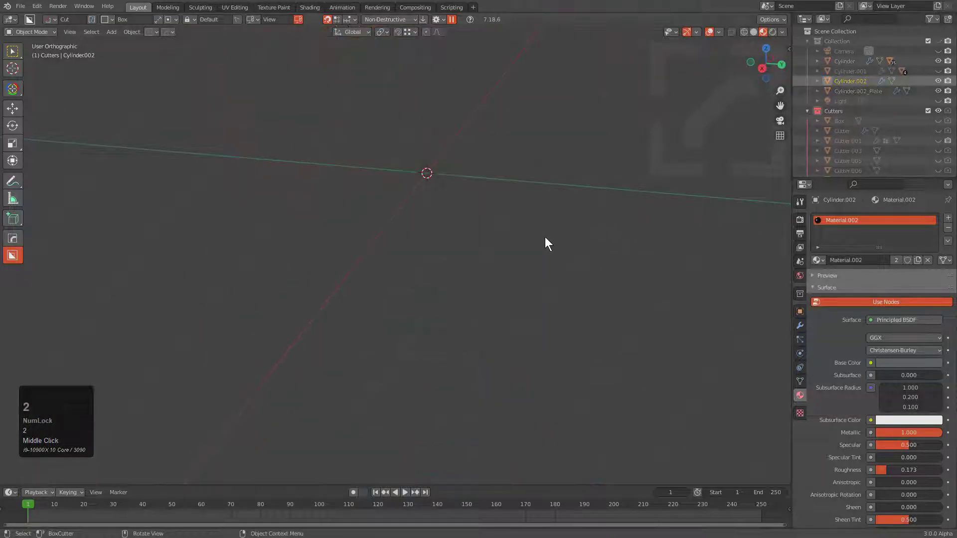
{"action": "key", "text": "alt+h"}
{"action": "key", "text": "alt+a"}
{"action": "left_click", "coordinate": [507, 251]}
Make a solid-shaded duplicate of the cylindrical cutter, move it into the main Collection and display that collection.
{"action": "key", "text": "q"}
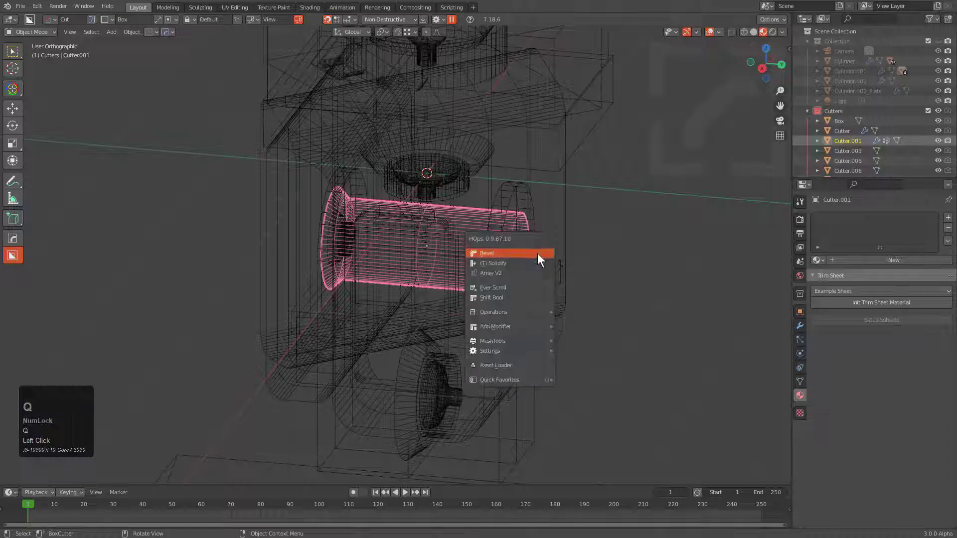
{"action": "mouse_move", "coordinate": [529, 351]}
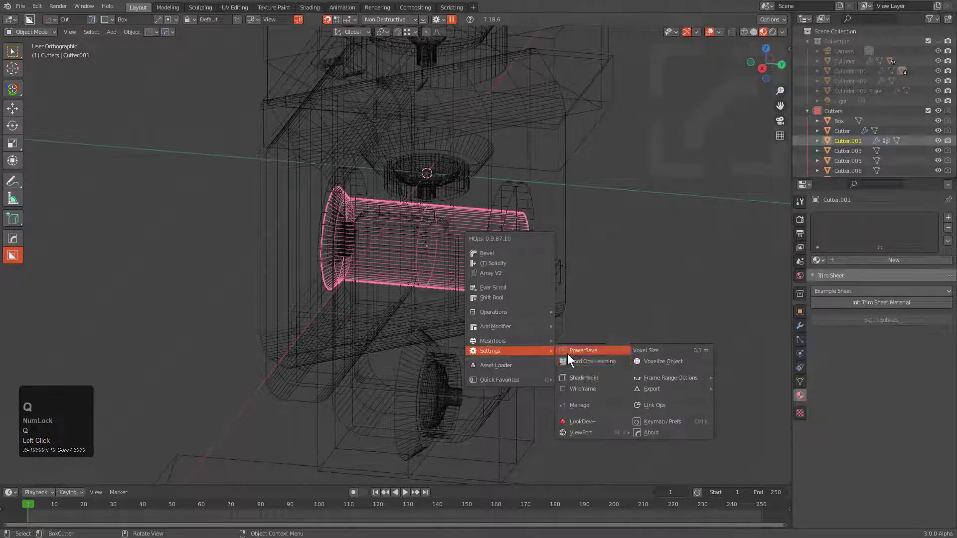
{"action": "left_click", "coordinate": [597, 375]}
{"action": "key", "text": "g"}
{"action": "right_click", "coordinate": [496, 262]}
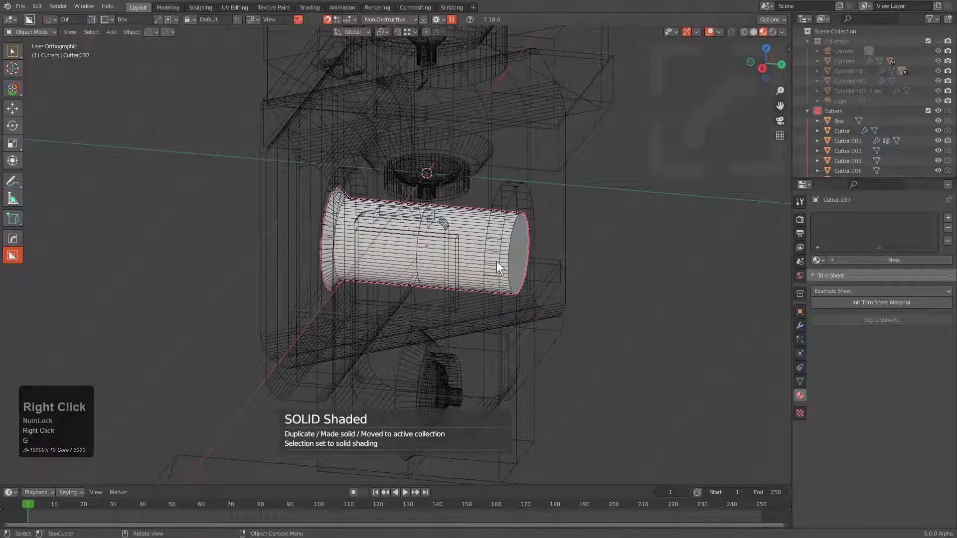
{"action": "key", "text": "m"}
{"action": "left_click", "coordinate": [478, 288]}
{"action": "key", "text": "1"}
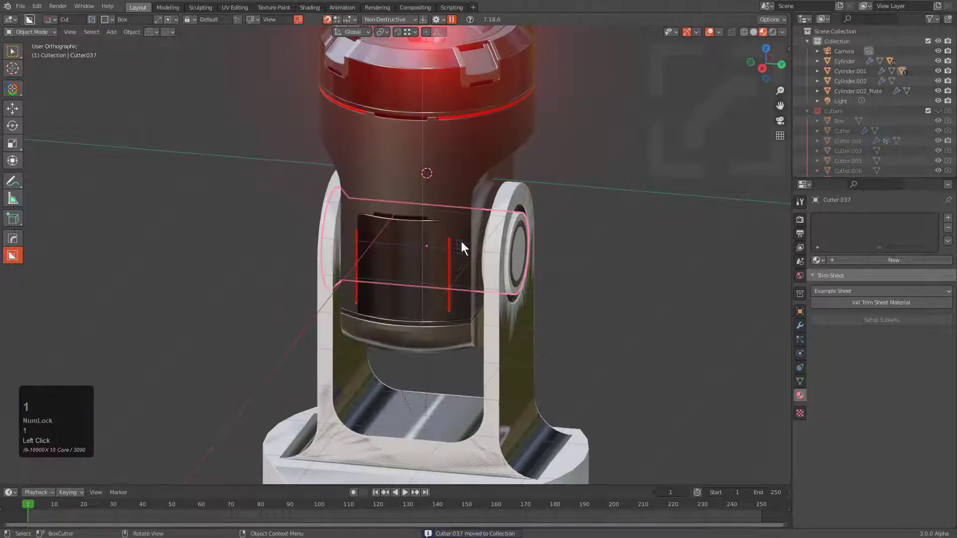
Hide the revealed white base cylinder that overlaps the bracket.
{"action": "middle_click_drag", "start_coordinate": [461, 242], "coordinate": [512, 278]}
{"action": "middle_click_drag", "start_coordinate": [489, 444], "coordinate": [501, 353], "text": "shift"}
{"action": "middle_click_drag", "start_coordinate": [533, 399], "coordinate": [549, 402]}
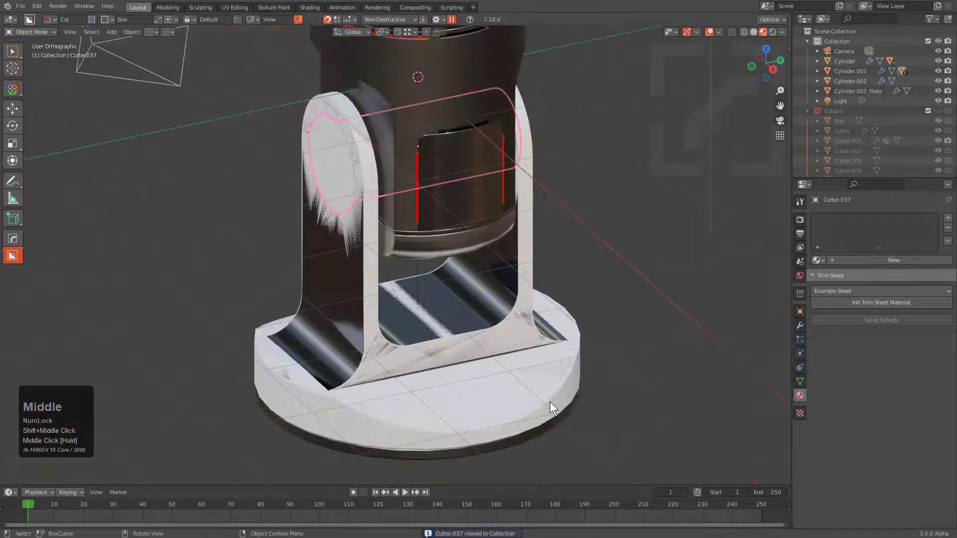
{"action": "left_click", "coordinate": [549, 402]}
{"action": "key", "text": "h"}
Delete the light and the camera from the scene.
{"action": "scroll", "coordinate": [510, 203], "scroll_direction": "down", "scroll_amount": 10}
{"action": "left_click", "coordinate": [459, 165]}
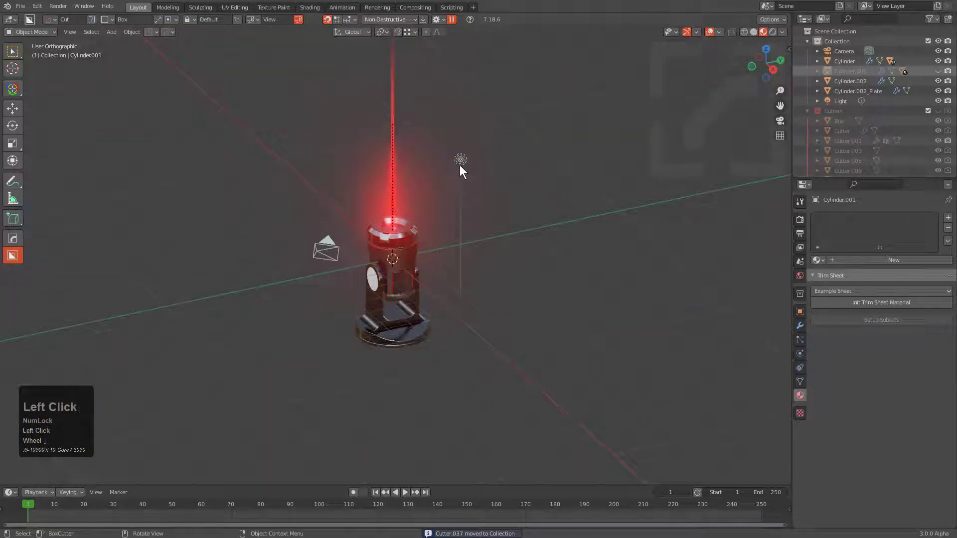
{"action": "left_click", "coordinate": [330, 258], "text": "shift"}
{"action": "key", "text": "Delete"}
Edit the duplicated cylinder's mesh so that its flared end matches the straight shaft.
{"action": "scroll", "coordinate": [371, 280], "scroll_direction": "up", "scroll_amount": 8}
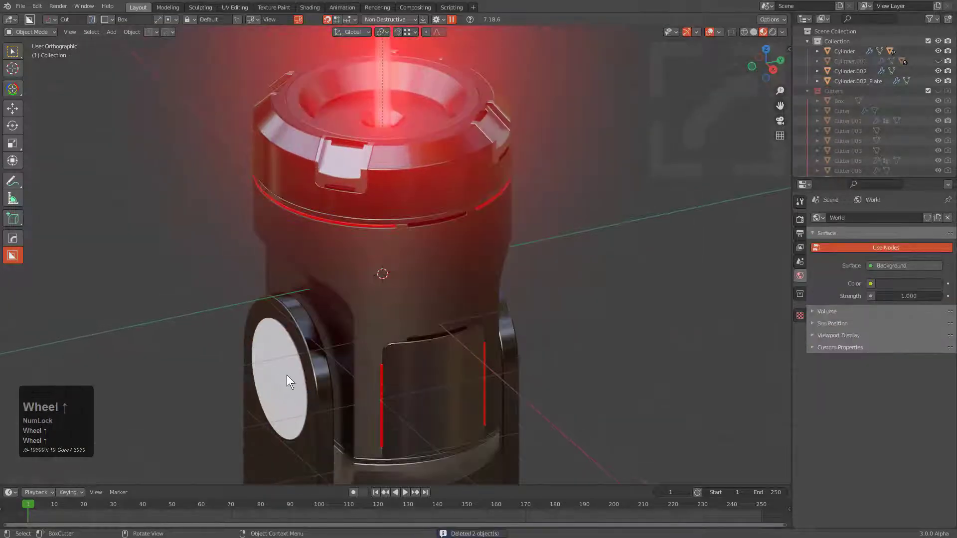
{"action": "left_click", "coordinate": [287, 375]}
{"action": "middle_click_drag", "start_coordinate": [349, 352], "coordinate": [415, 261], "text": "shift"}
{"action": "key", "text": "Tab"}
{"action": "key", "text": "a"}
{"action": "key", "text": "z"}
{"action": "key", "text": "a"}
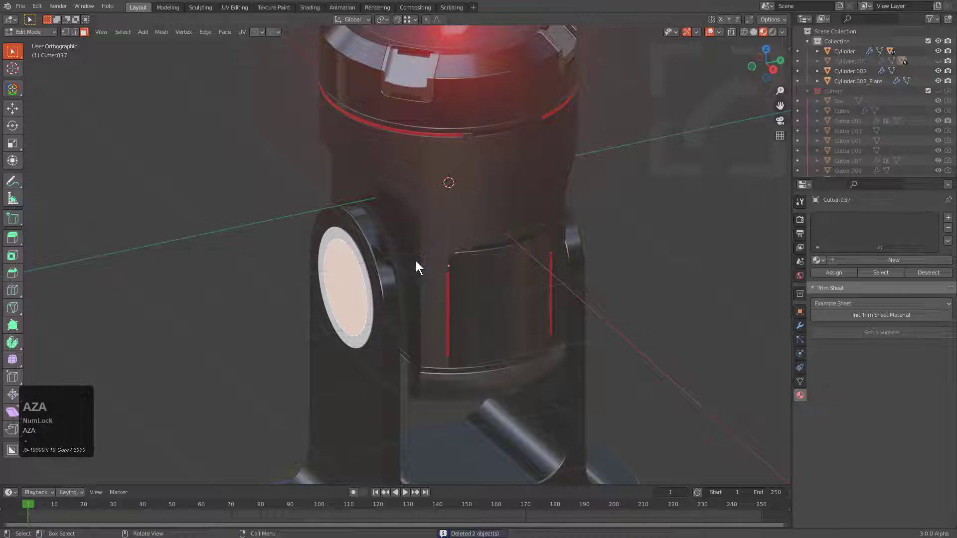
{"action": "left_click", "coordinate": [416, 261]}
{"action": "key", "text": "Tab"}
Try a bevel on the duplicated cylinder and remove its Bevel modifier.
{"action": "key", "text": "q"}
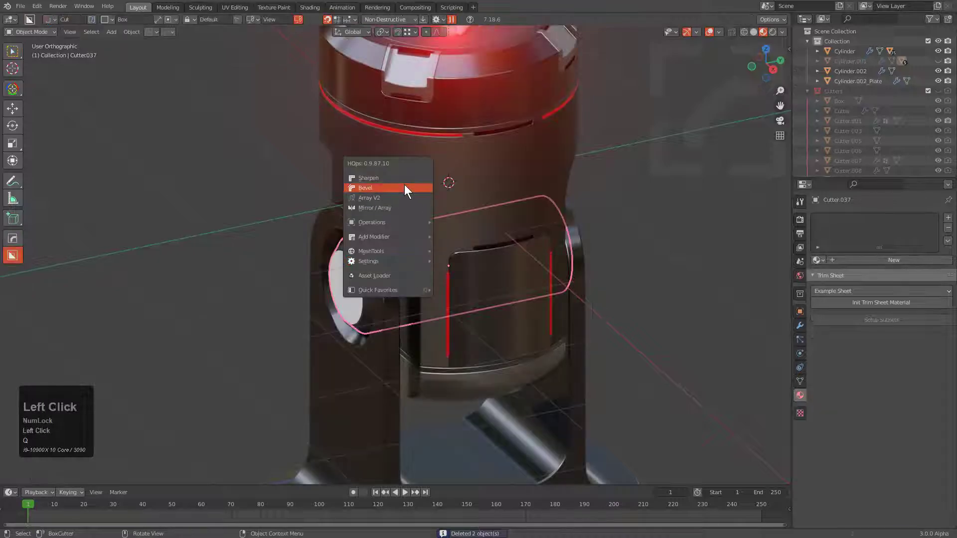
{"action": "left_click", "coordinate": [405, 187]}
{"action": "left_click", "coordinate": [440, 210]}
{"action": "left_click", "coordinate": [799, 326]}
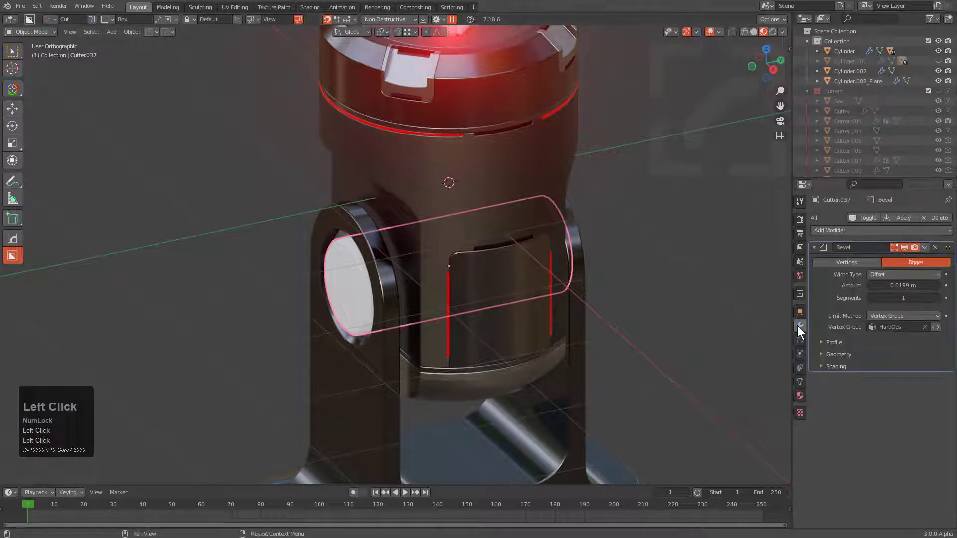
{"action": "left_click", "coordinate": [935, 247]}
Shorten the duplicated cylinder along Y and move it along Y to the gap between the body and one bracket arm.
{"action": "middle_click_drag", "start_coordinate": [680, 264], "coordinate": [599, 289]}
{"action": "key", "text": "s"}
{"action": "key", "text": "x"}
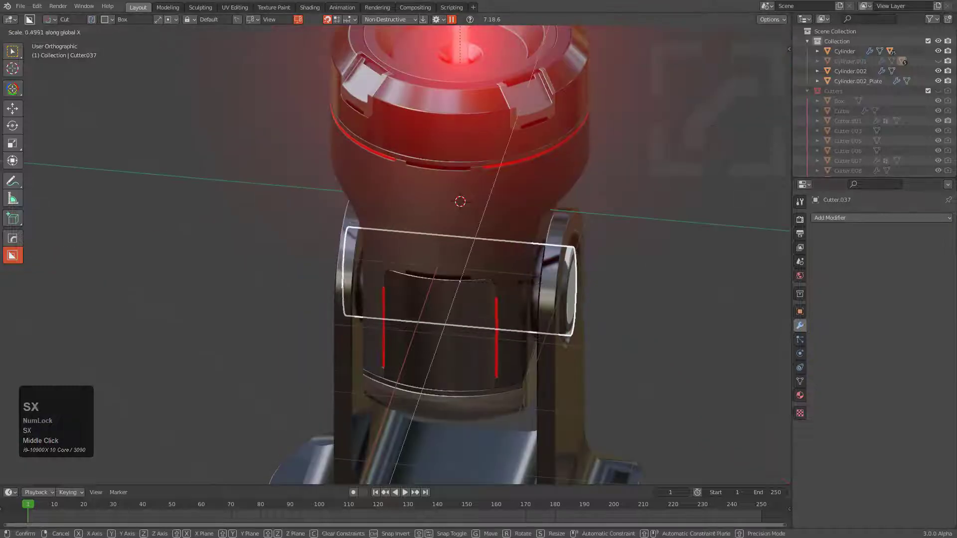
{"action": "key", "text": "y"}
{"action": "left_click", "coordinate": [495, 285]}
{"action": "middle_click_drag", "start_coordinate": [495, 285], "coordinate": [528, 258]}
{"action": "key", "text": "g"}
{"action": "key", "text": "x"}
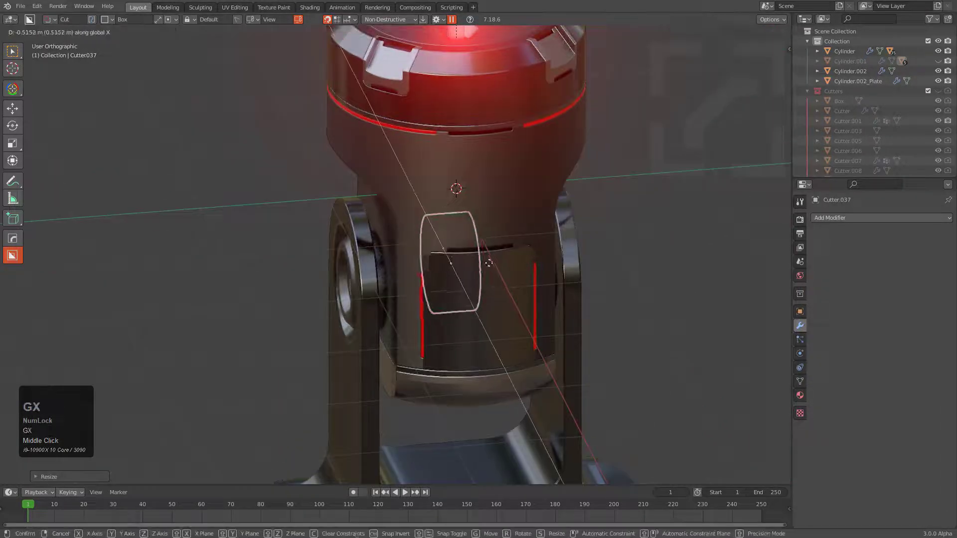
{"action": "key", "text": "y"}
{"action": "left_click", "coordinate": [409, 259]}
Flatten the cylinder further along Y into a thin disc, seat it against the bracket arm's inner side and assign Material.008.
{"action": "key", "text": "s"}
{"action": "key", "text": "x"}
{"action": "key", "text": "y"}
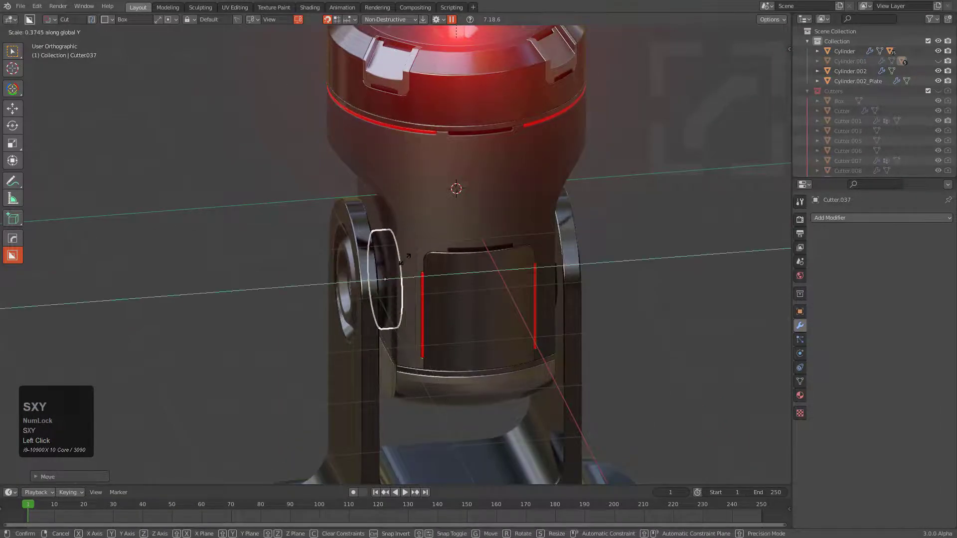
{"action": "left_click", "coordinate": [405, 259]}
{"action": "key", "text": "g"}
{"action": "key", "text": "y"}
{"action": "left_click", "coordinate": [421, 260]}
{"action": "key", "text": "alt+m"}
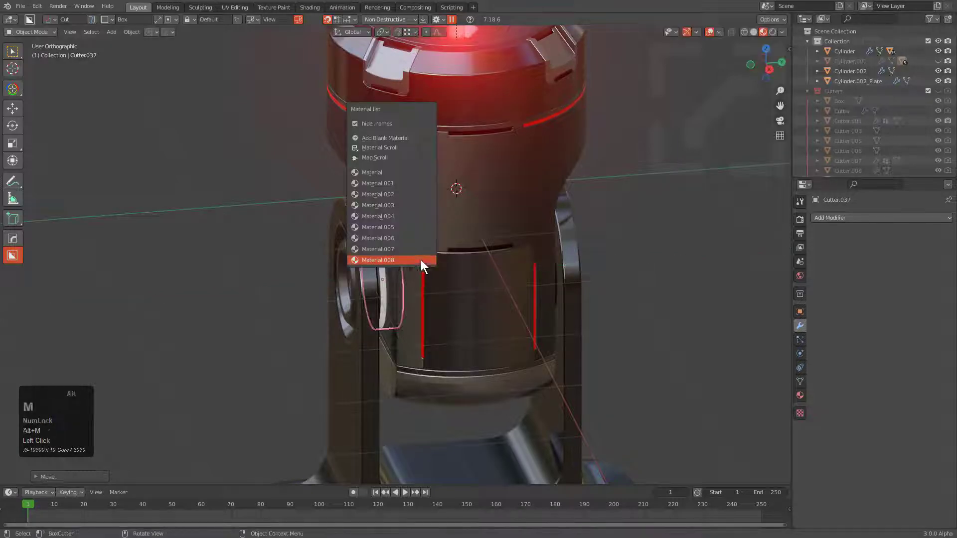
{"action": "left_click", "coordinate": [421, 259]}
Mirror the red disc across the cylindrical body along Y so the opposite bracket arm gets a matching disc.
{"action": "middle_click", "coordinate": [522, 261]}
{"action": "left_click", "coordinate": [500, 205], "text": "shift"}
{"action": "key", "text": "alt+x"}
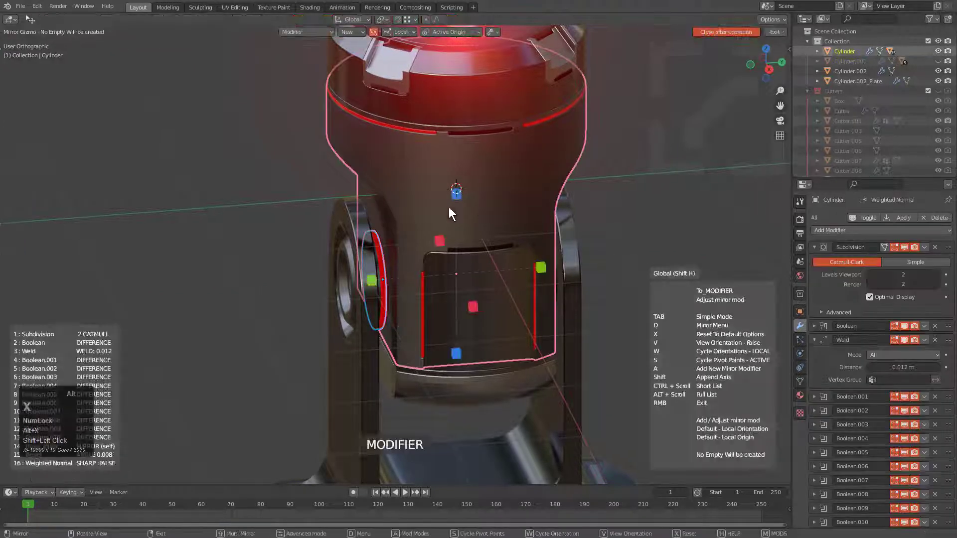
{"action": "key", "text": "alt+a"}
{"action": "middle_click", "coordinate": [389, 285]}
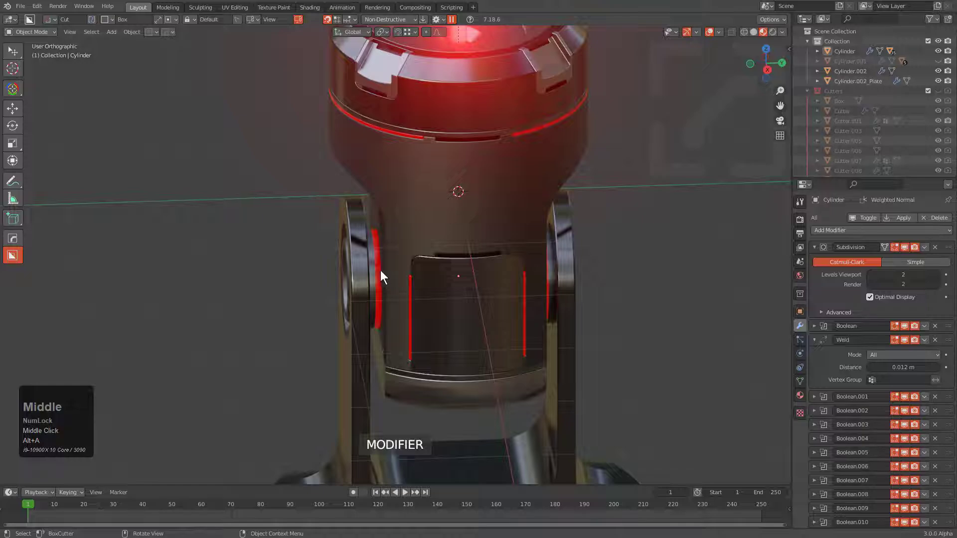
Shift the mirrored red discs slightly along Y against the bracket arms and scale them up a little.
{"action": "left_click", "coordinate": [384, 270]}
{"action": "key", "text": "g"}
{"action": "right_click", "coordinate": [382, 270]}
{"action": "left_click", "coordinate": [376, 267]}
{"action": "left_click", "coordinate": [376, 267]}
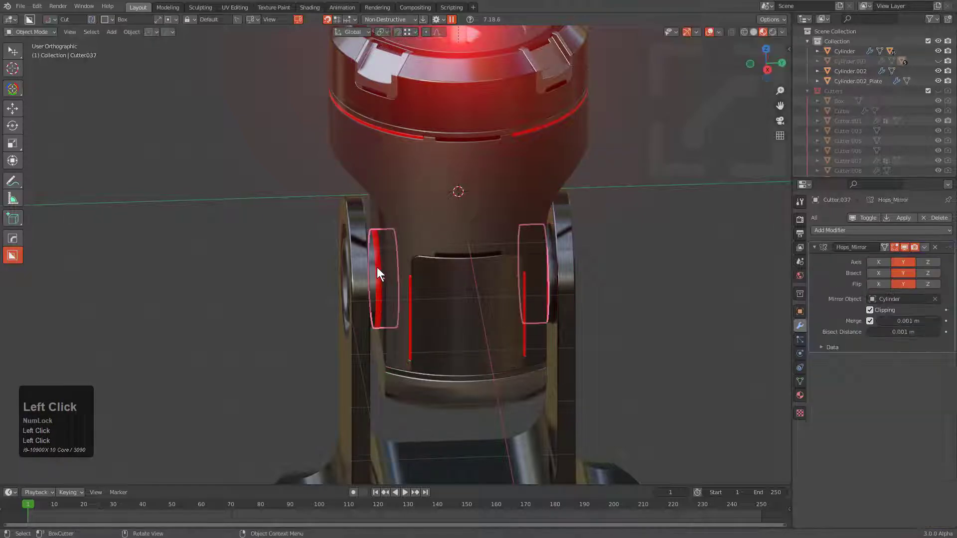
{"action": "key", "text": "g"}
{"action": "key", "text": "x"}
{"action": "key", "text": "y"}
{"action": "left_click", "coordinate": [380, 270]}
{"action": "key", "text": "s"}
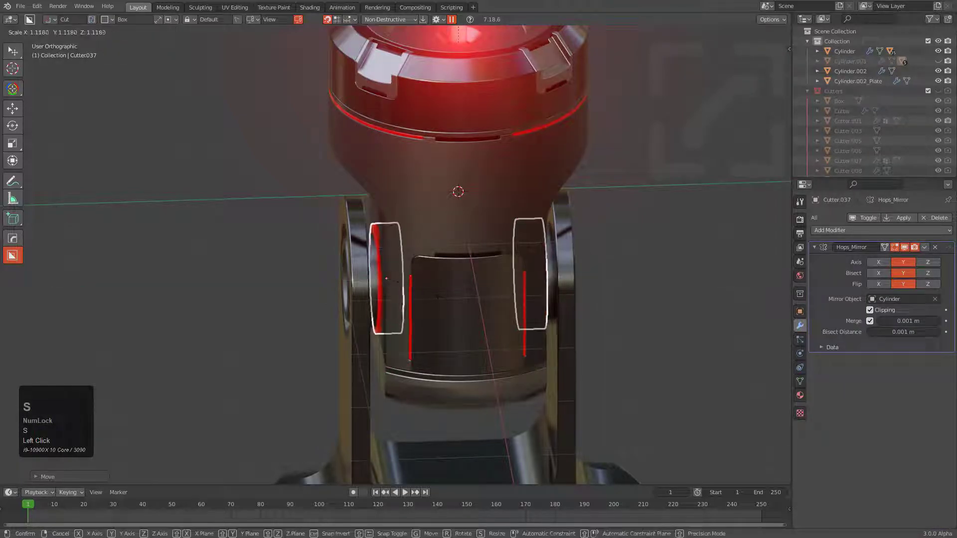
{"action": "left_click", "coordinate": [451, 296]}
{"action": "key", "text": "alt+a"}
Rotate the cylindrical body about the global Y axis between the bracket arms so the beam aims forward.
{"action": "middle_click_drag", "start_coordinate": [451, 296], "coordinate": [481, 259]}
{"action": "scroll", "coordinate": [433, 275], "scroll_direction": "down", "scroll_amount": 3}
{"action": "left_click", "coordinate": [500, 211]}
{"action": "key", "text": "r"}
{"action": "key", "text": "x"}
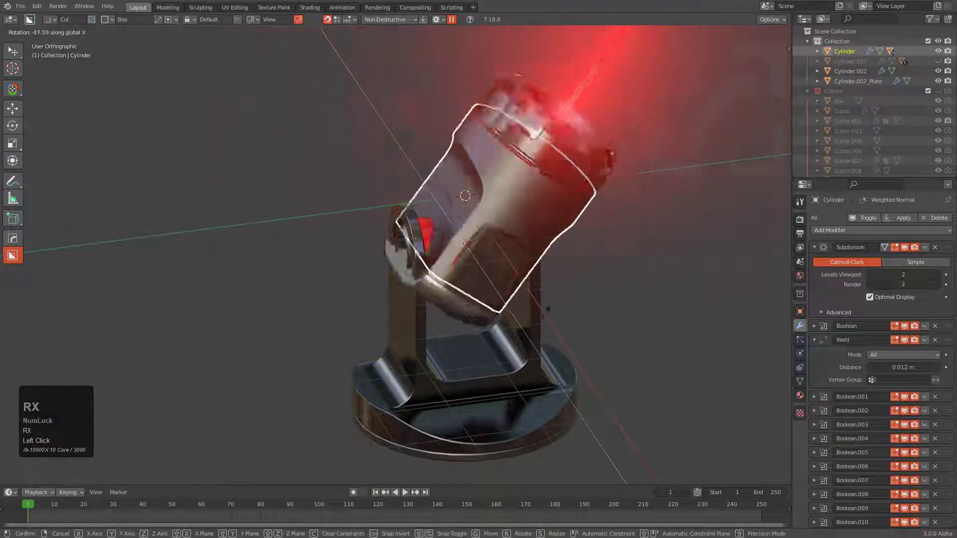
{"action": "key", "text": "y"}
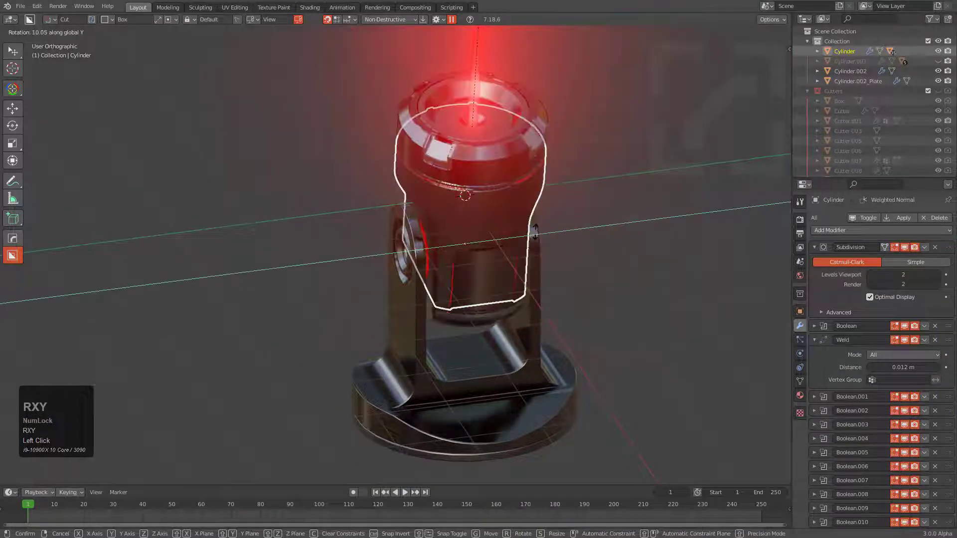
{"action": "left_click", "coordinate": [501, 230]}
Hide the viewport overlays and inspect the tilted device and its red beam up close from the emitter side.
{"action": "scroll", "coordinate": [502, 231], "scroll_direction": "down", "scroll_amount": 2}
{"action": "middle_click_drag", "start_coordinate": [501, 230], "coordinate": [580, 218]}
{"action": "key", "text": "alt+a"}
{"action": "scroll", "coordinate": [597, 216], "scroll_direction": "up", "scroll_amount": 1}
{"action": "scroll", "coordinate": [601, 222], "scroll_direction": "up", "scroll_amount": 2}
{"action": "left_click", "coordinate": [707, 31]}
{"action": "mouse_move", "coordinate": [580, 218]}
{"action": "middle_mouse_down"}
{"action": "mouse_move", "coordinate": [581, 231]}
{"action": "mouse_move", "coordinate": [555, 216]}
{"action": "mouse_move", "coordinate": [581, 222]}
{"action": "middle_mouse_up"}
{"action": "scroll", "coordinate": [574, 220], "scroll_direction": "down", "scroll_amount": 1}
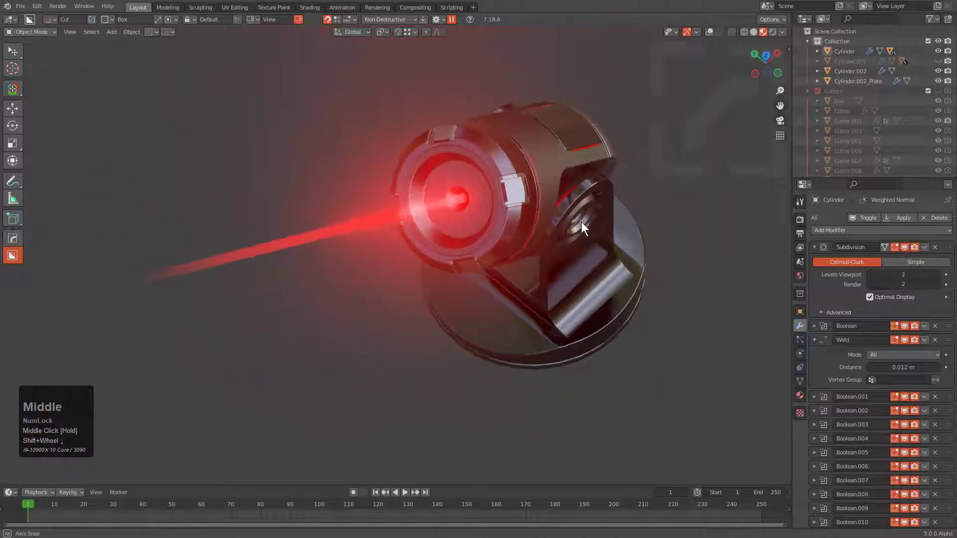
{"action": "middle_click_drag", "start_coordinate": [694, 288], "coordinate": [713, 250], "text": "ctrl"}
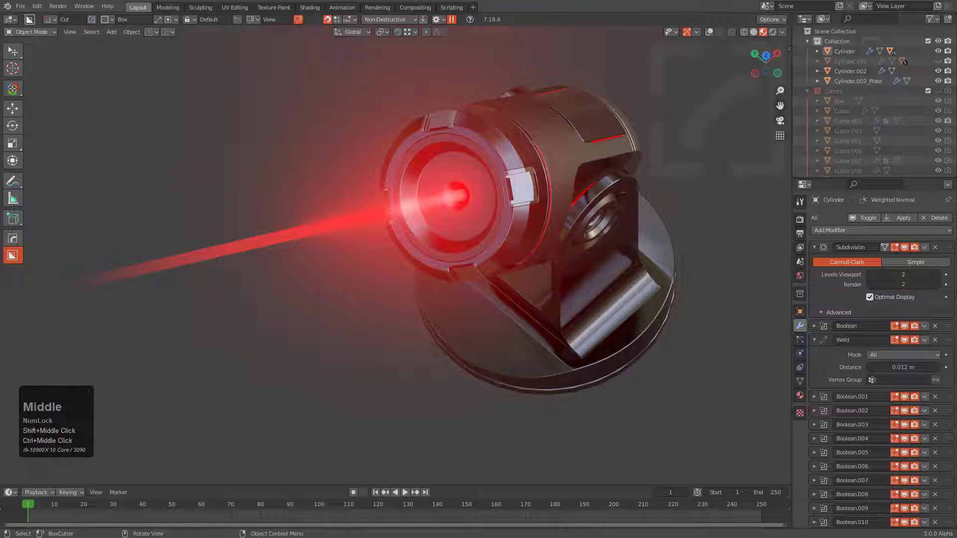